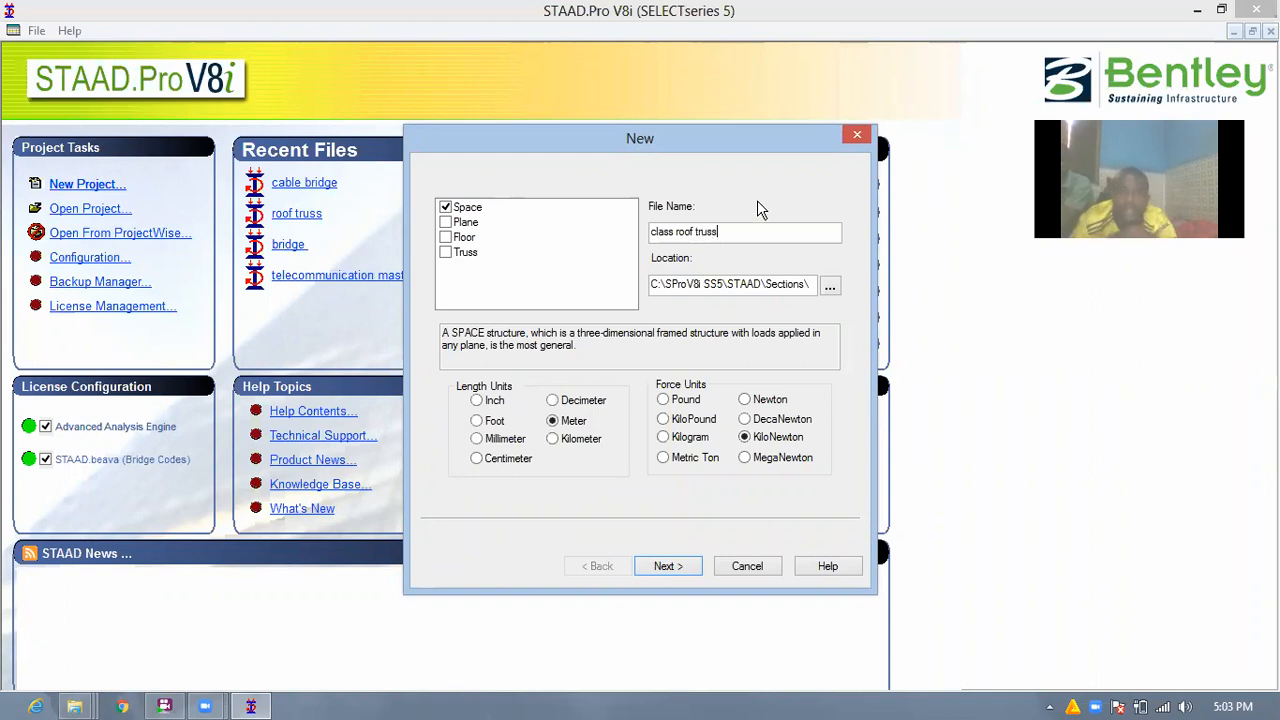
Create the Space structure file "class roof truss" in metres and kilonewtons, starting with Add Beam.
{"action": "left_click", "coordinate": [678, 566]}
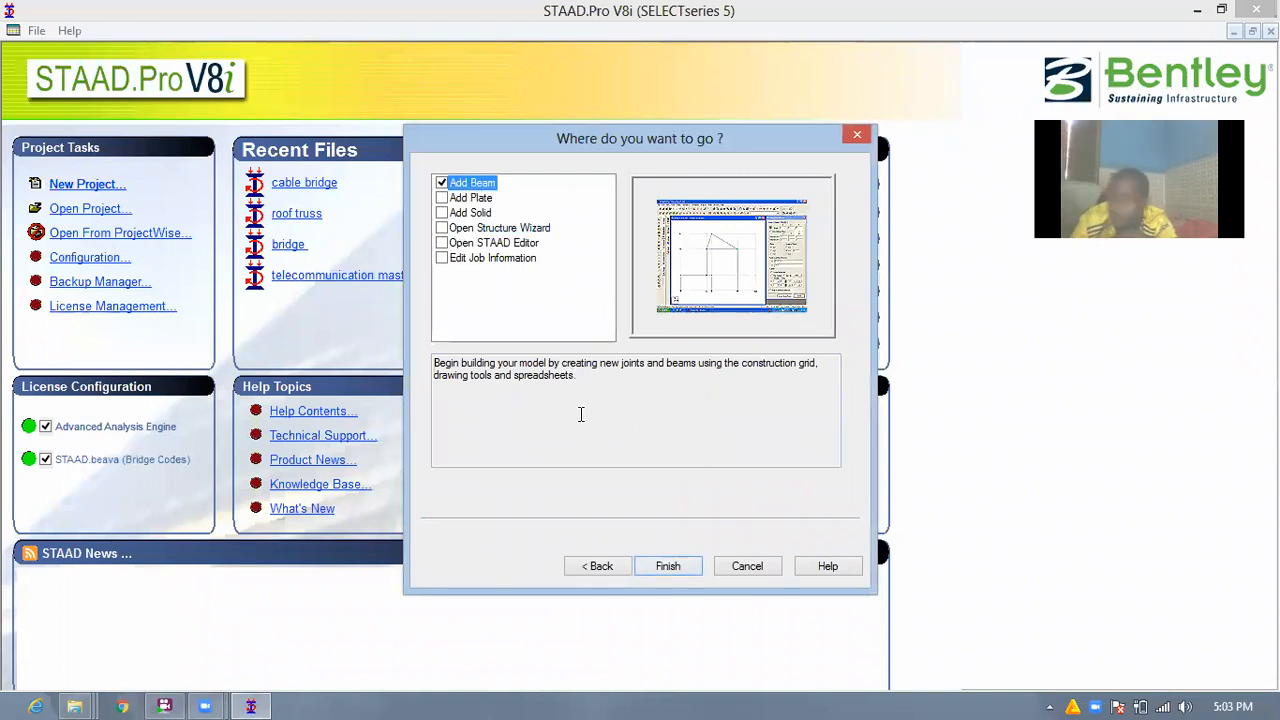
{"action": "left_click", "coordinate": [668, 566]}
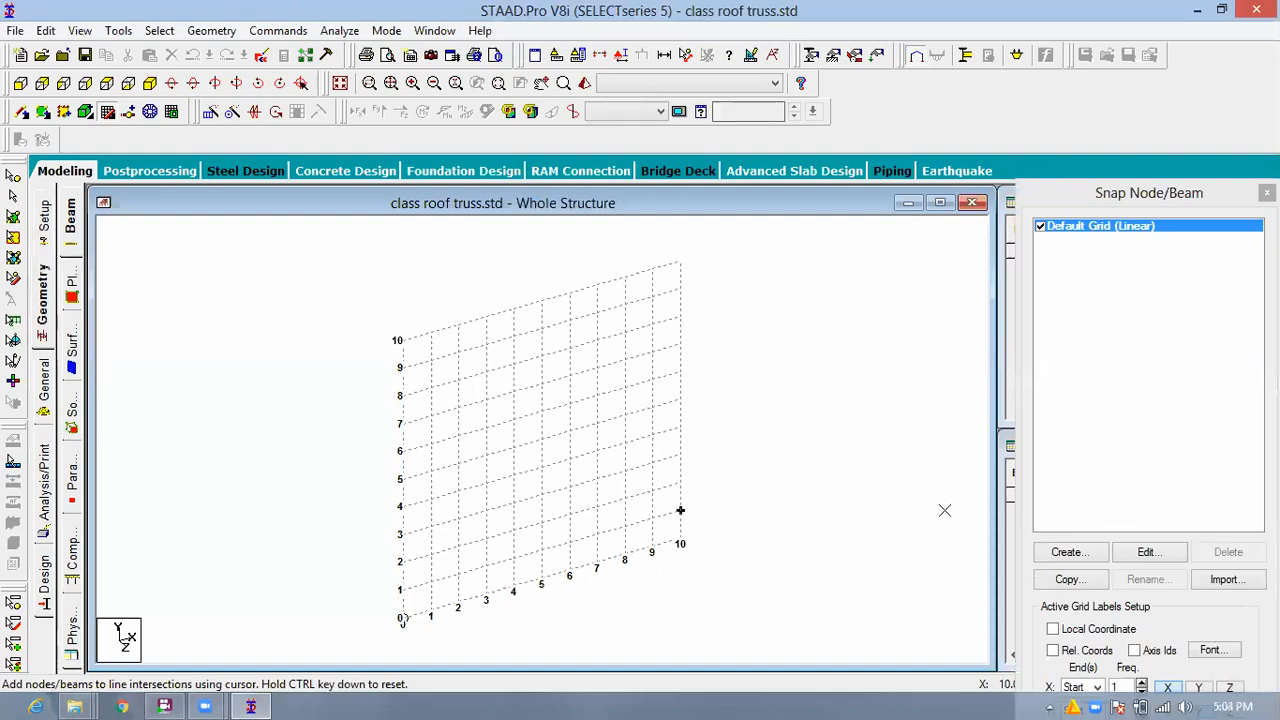
Change the default linear grid's plane to Y-Z.
{"action": "left_click", "coordinate": [1147, 553]}
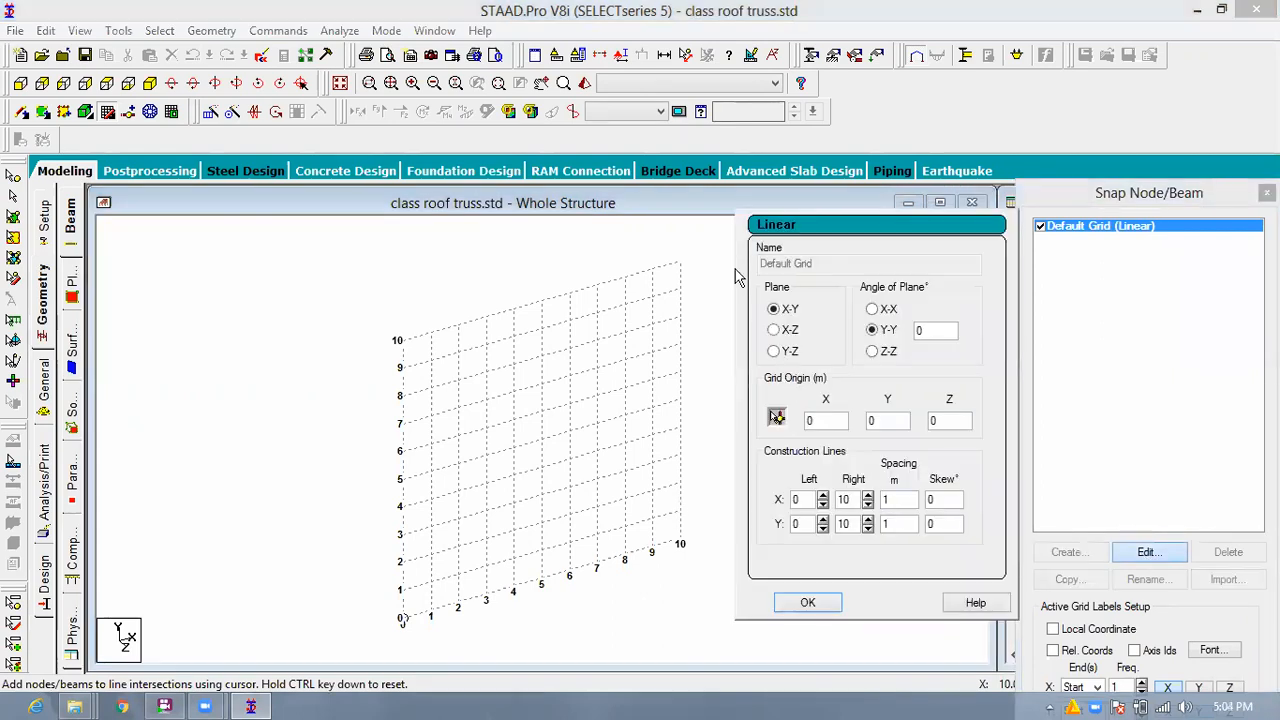
{"action": "left_click", "coordinate": [786, 354]}
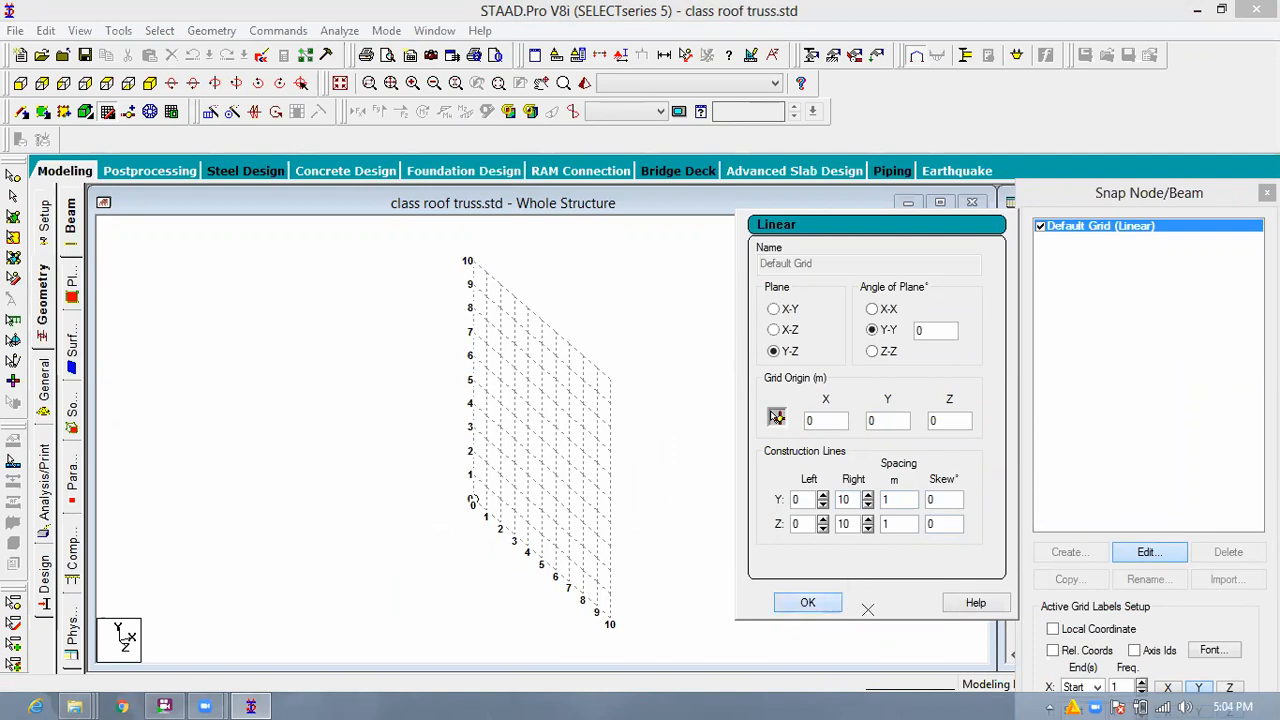
{"action": "left_click", "coordinate": [808, 603]}
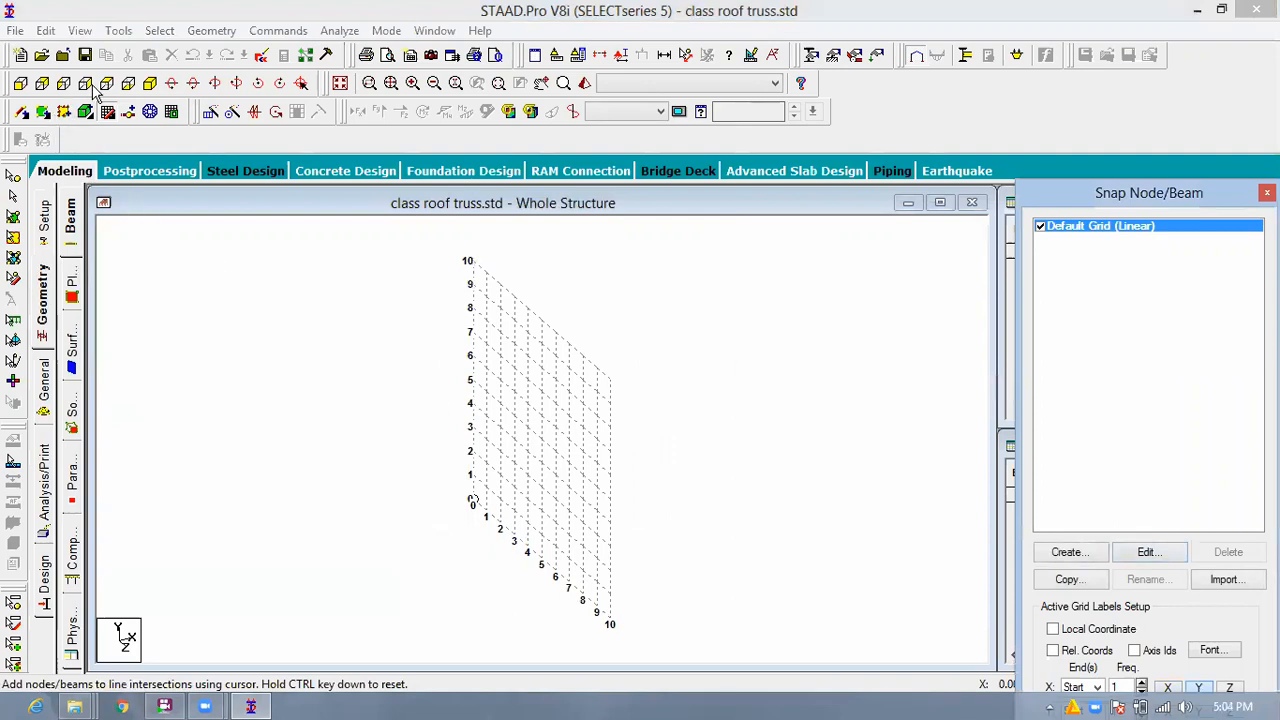
In a side view, draw a 10 m horizontal beam at Y = 5 from Z = 0 to Z = 10 and close the snap grid.
{"action": "left_click", "coordinate": [87, 84]}
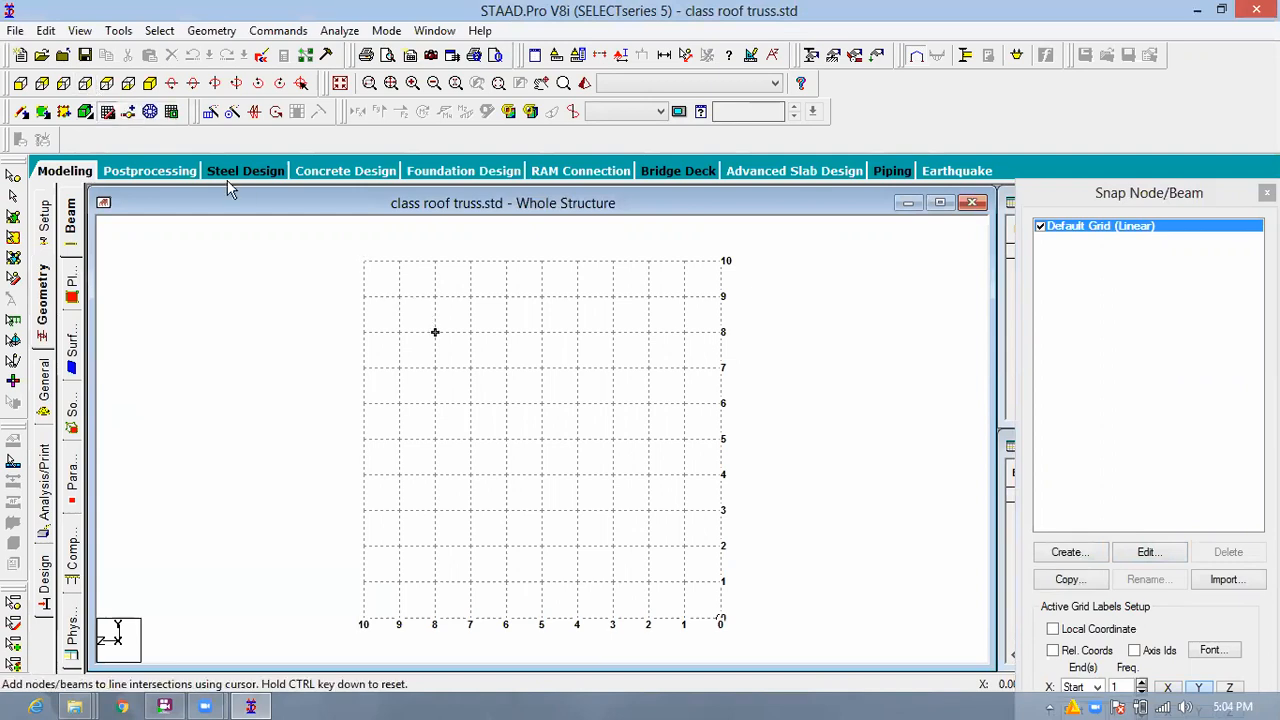
{"action": "left_click", "coordinate": [63, 84]}
{"action": "left_click", "coordinate": [363, 439]}
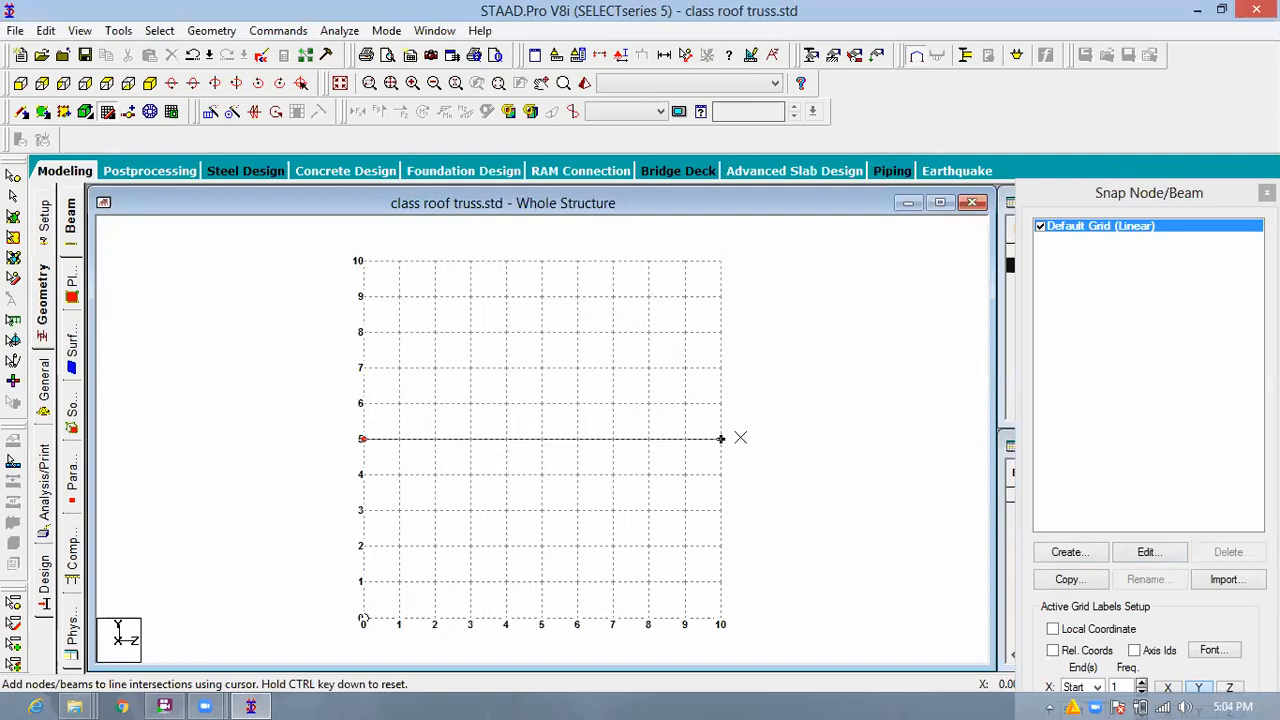
{"action": "left_click", "coordinate": [740, 437]}
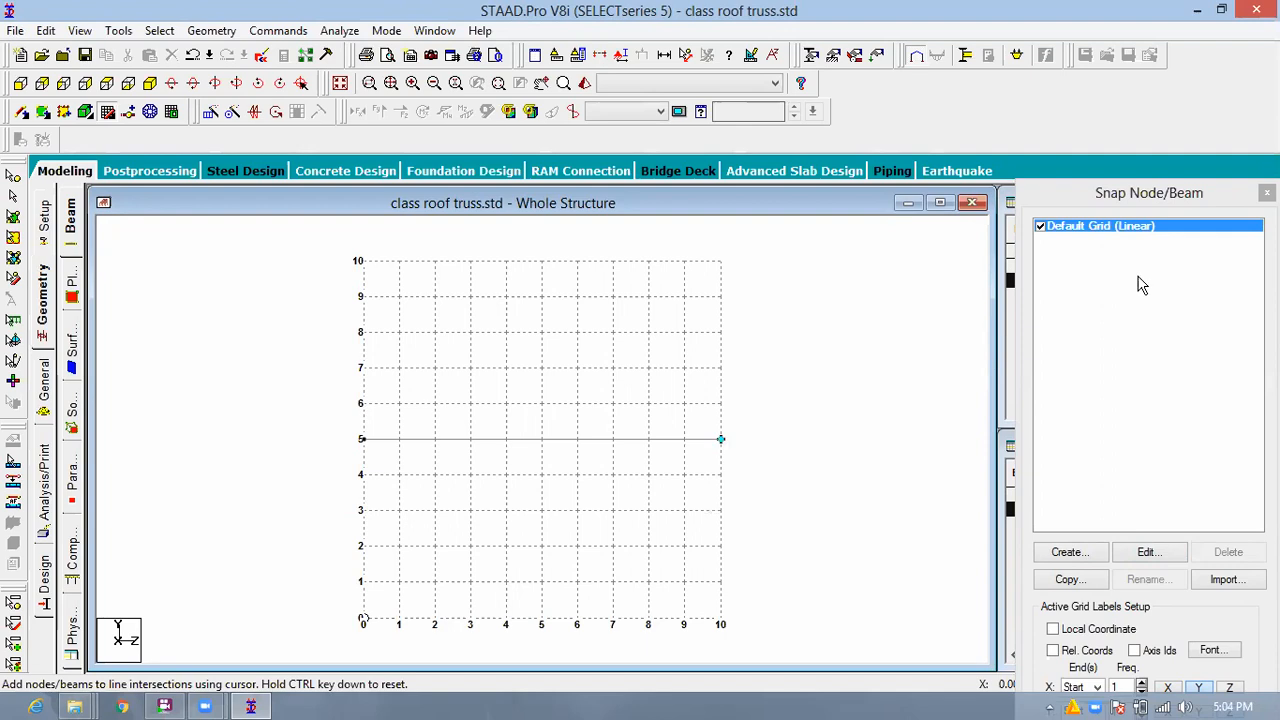
{"action": "left_click_drag", "start_coordinate": [1122, 193], "coordinate": [1118, 149]}
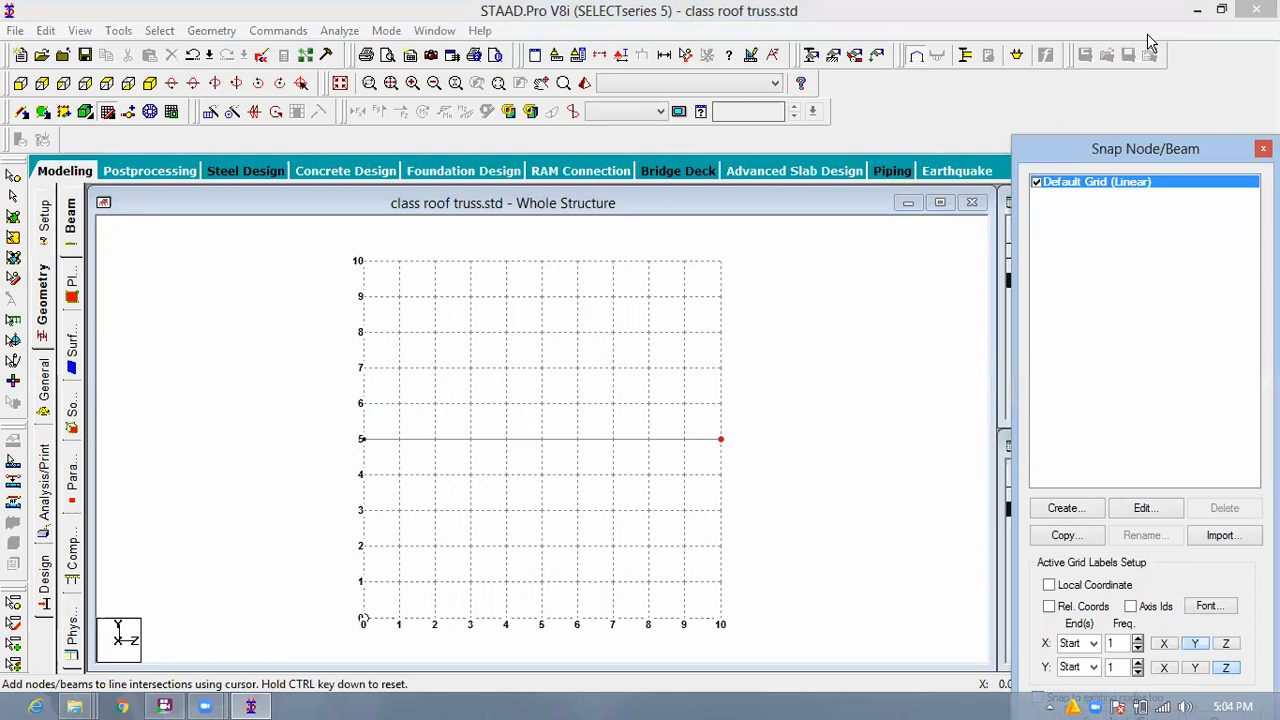
{"action": "left_click_drag", "start_coordinate": [1160, 148], "coordinate": [1161, 71]}
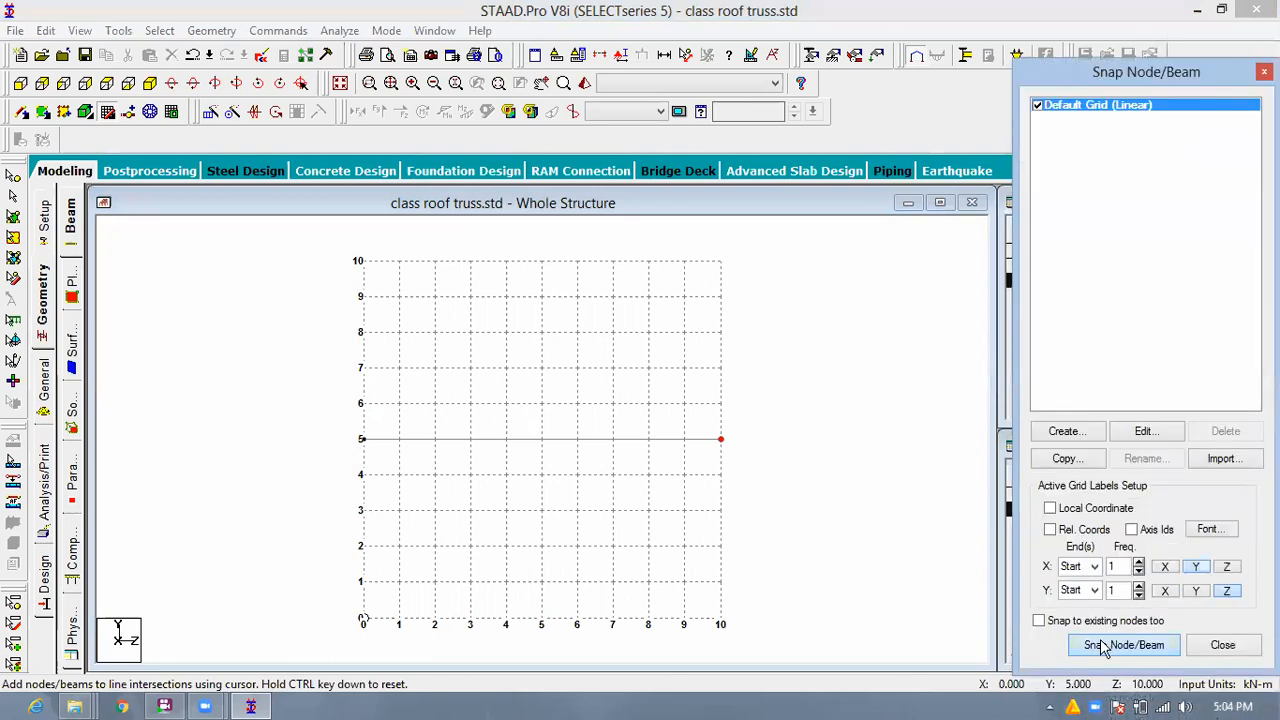
{"action": "left_click", "coordinate": [1220, 645]}
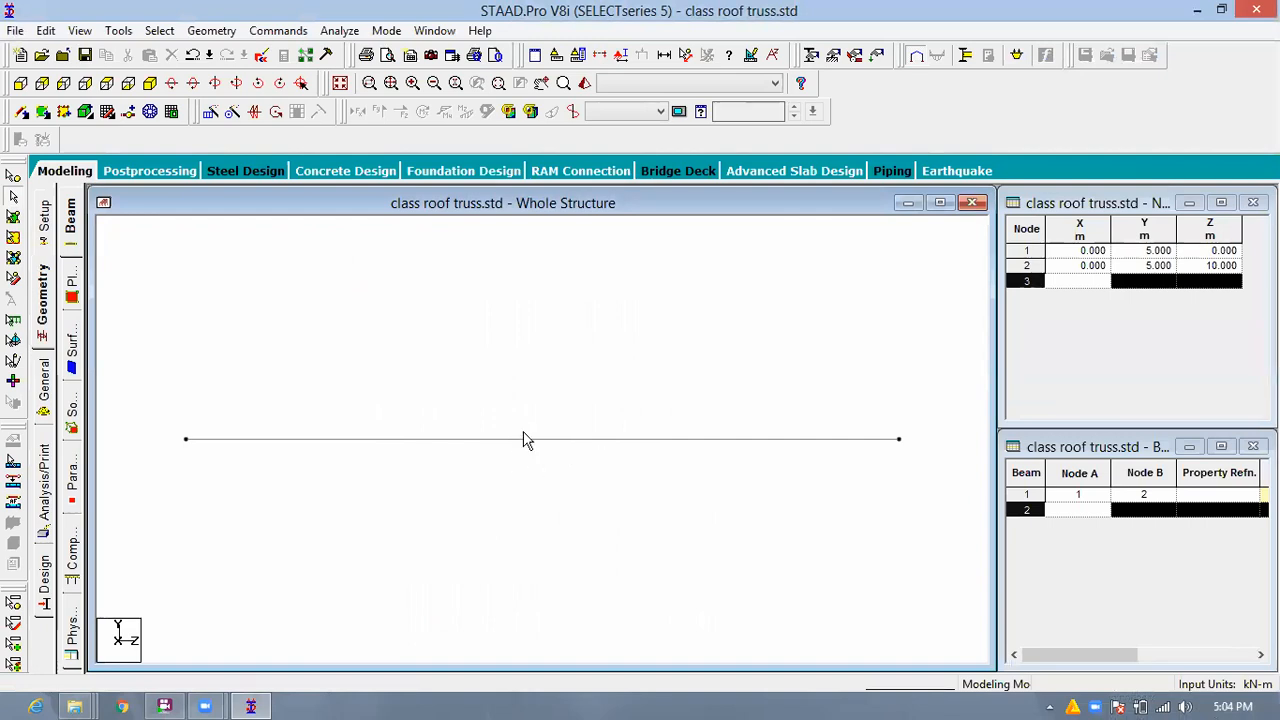
Insert a node at the midpoint of the horizontal beam.
{"action": "left_click", "coordinate": [562, 440]}
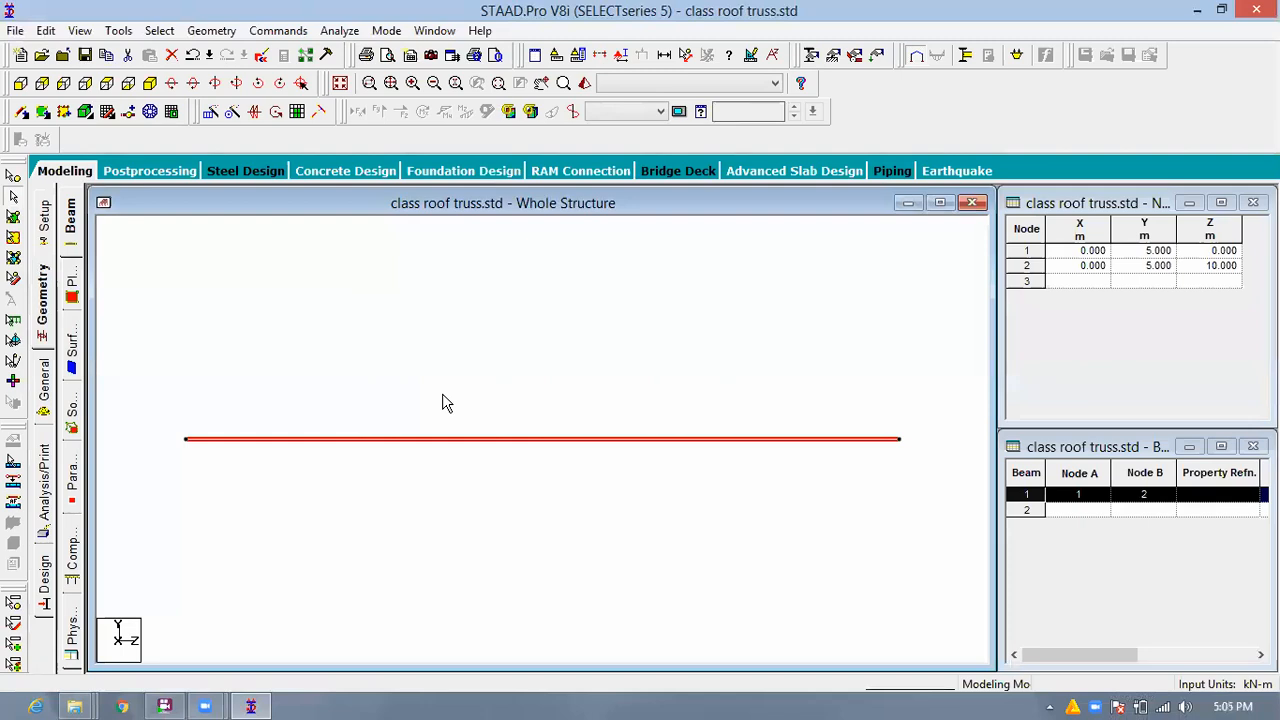
{"action": "left_click", "coordinate": [133, 113]}
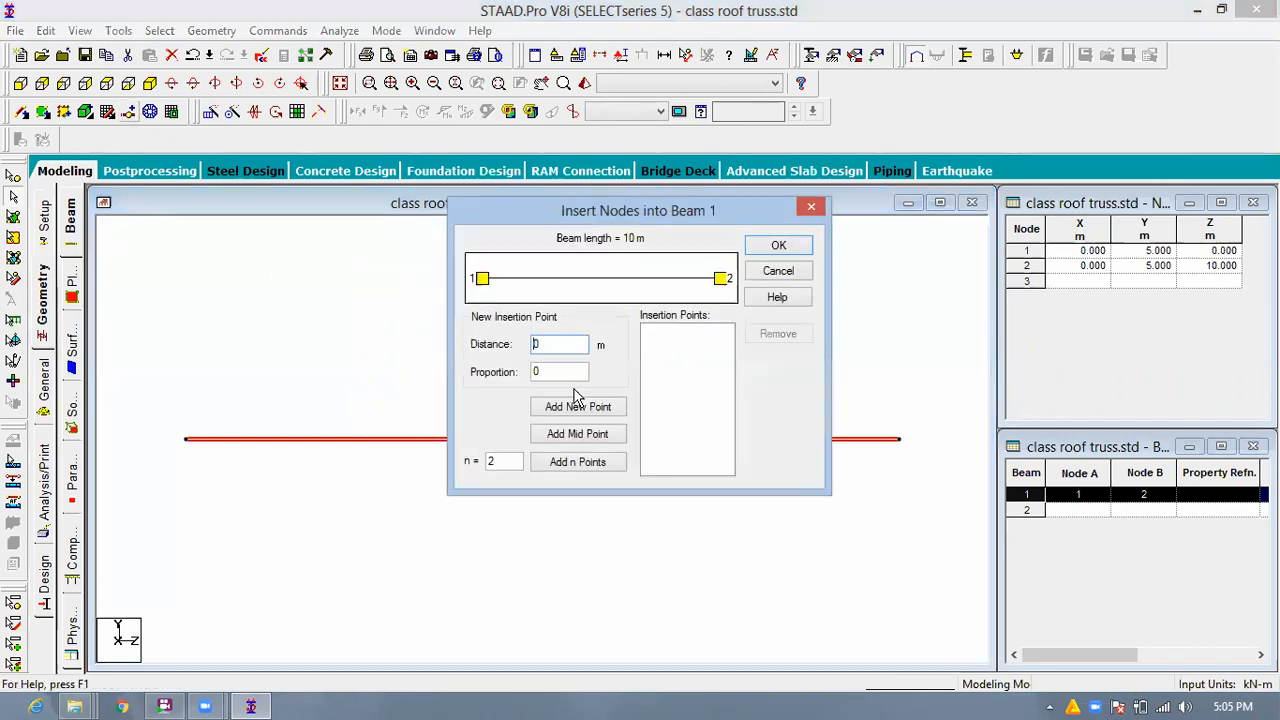
{"action": "left_click", "coordinate": [593, 438]}
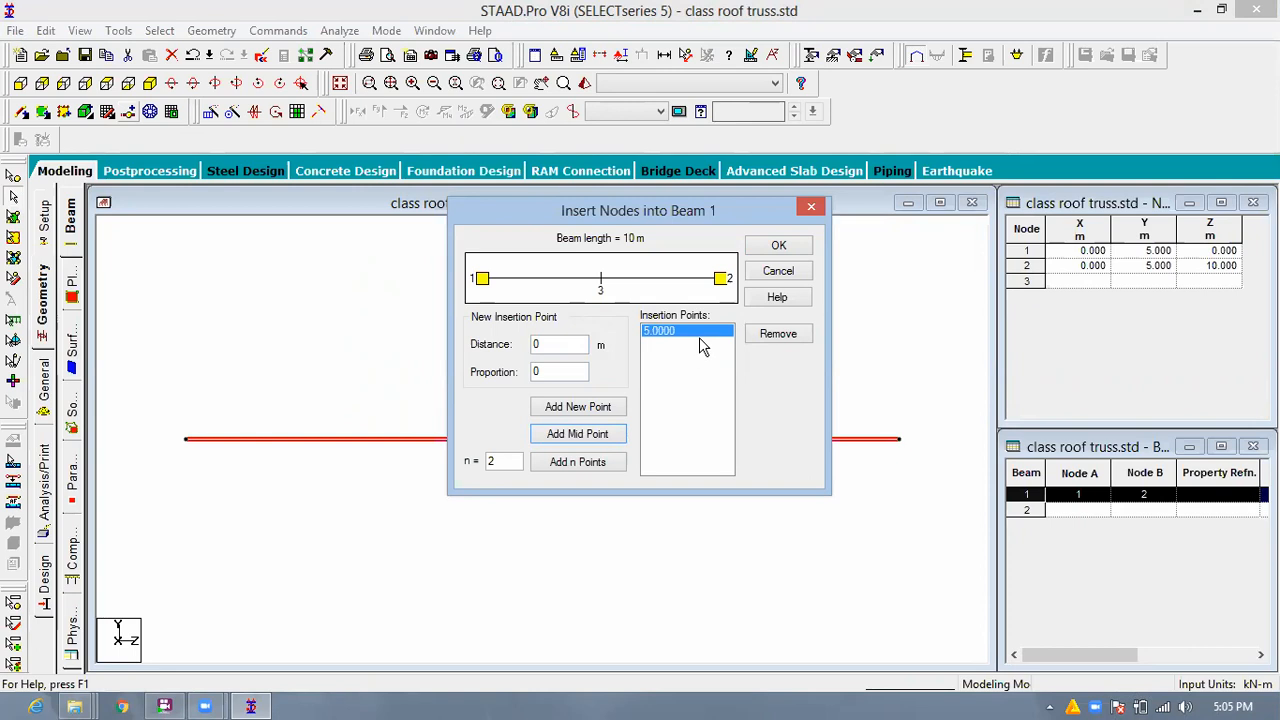
{"action": "left_click", "coordinate": [783, 247]}
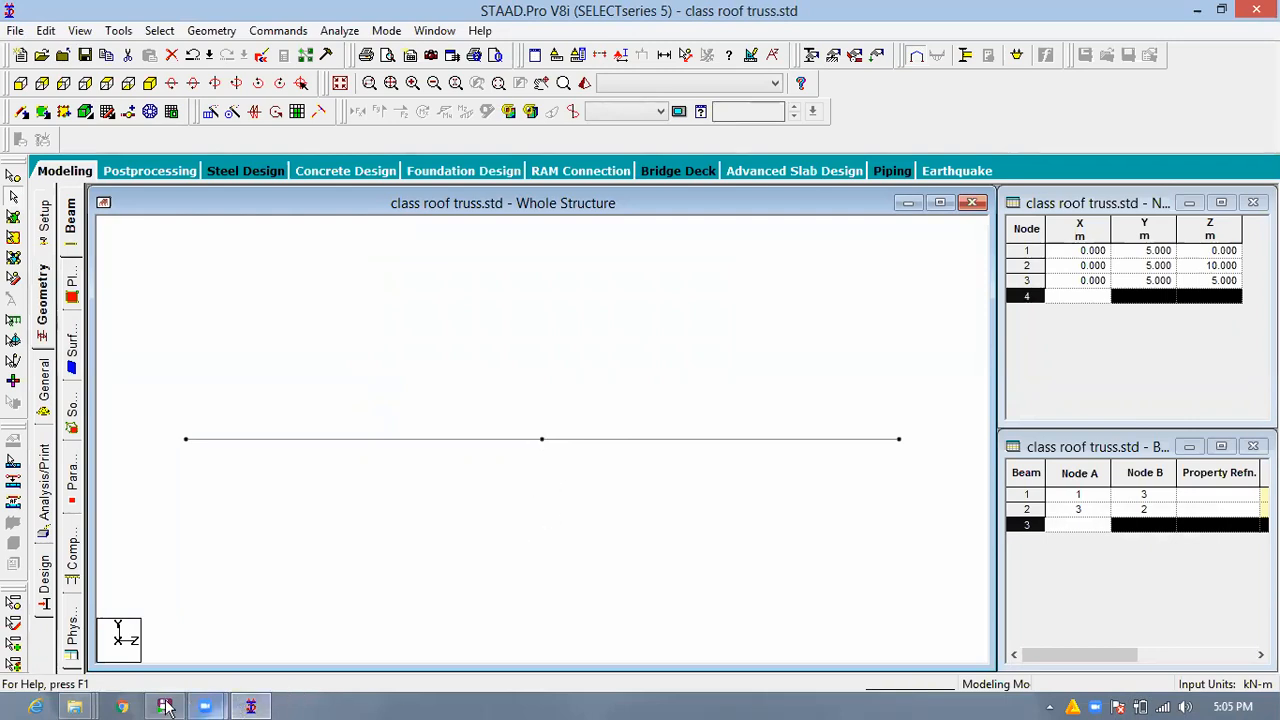
{"action": "mouse_move", "coordinate": [74, 706]}
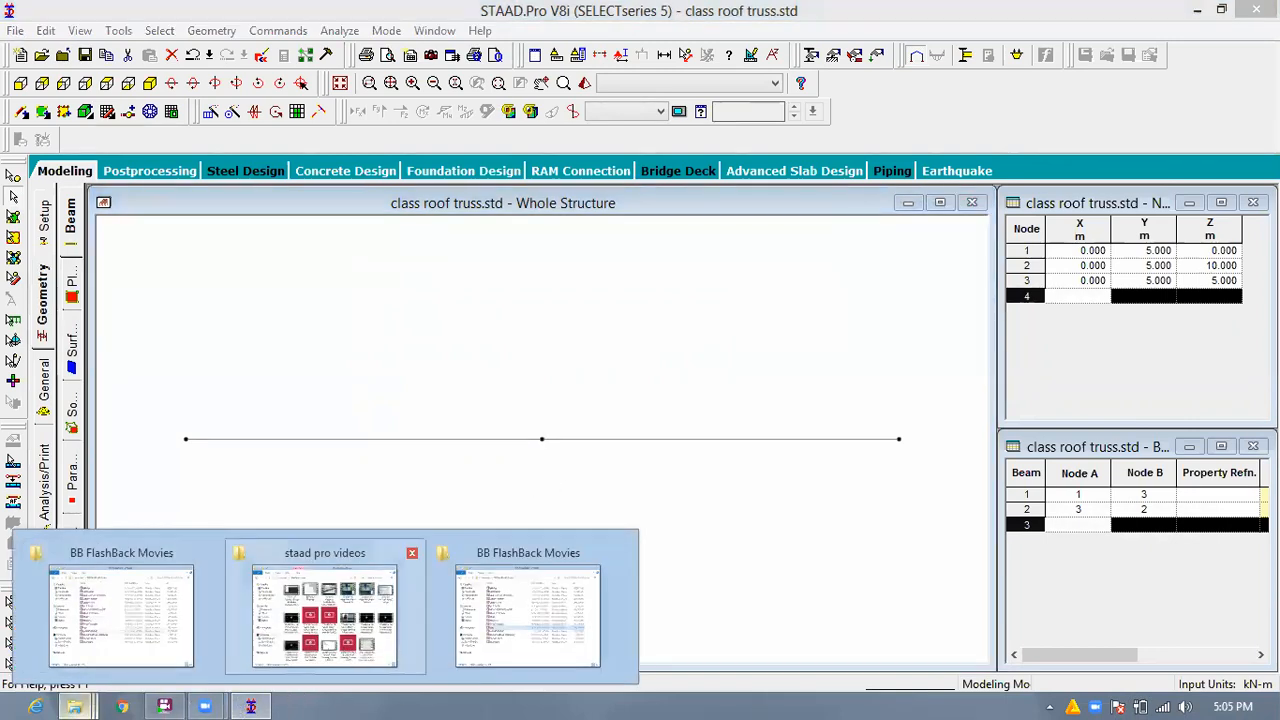
{"action": "left_click", "coordinate": [1275, 708]}
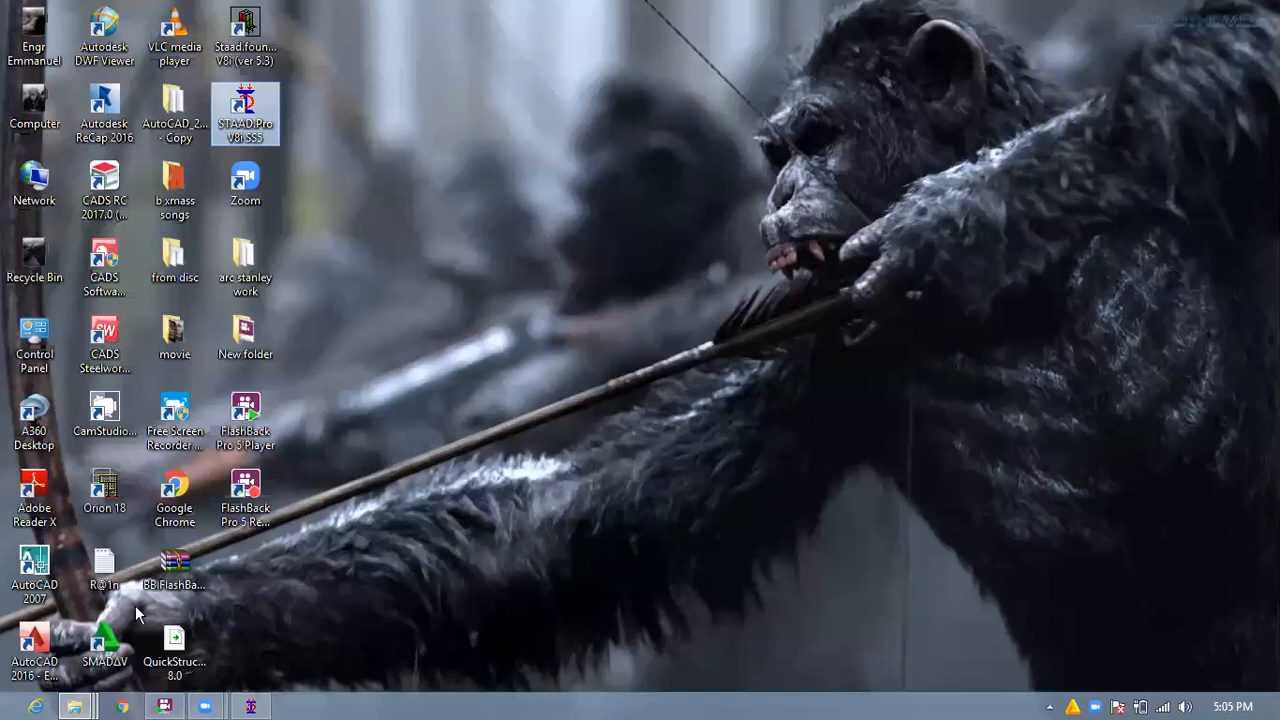
{"action": "double_click", "coordinate": [117, 428]}
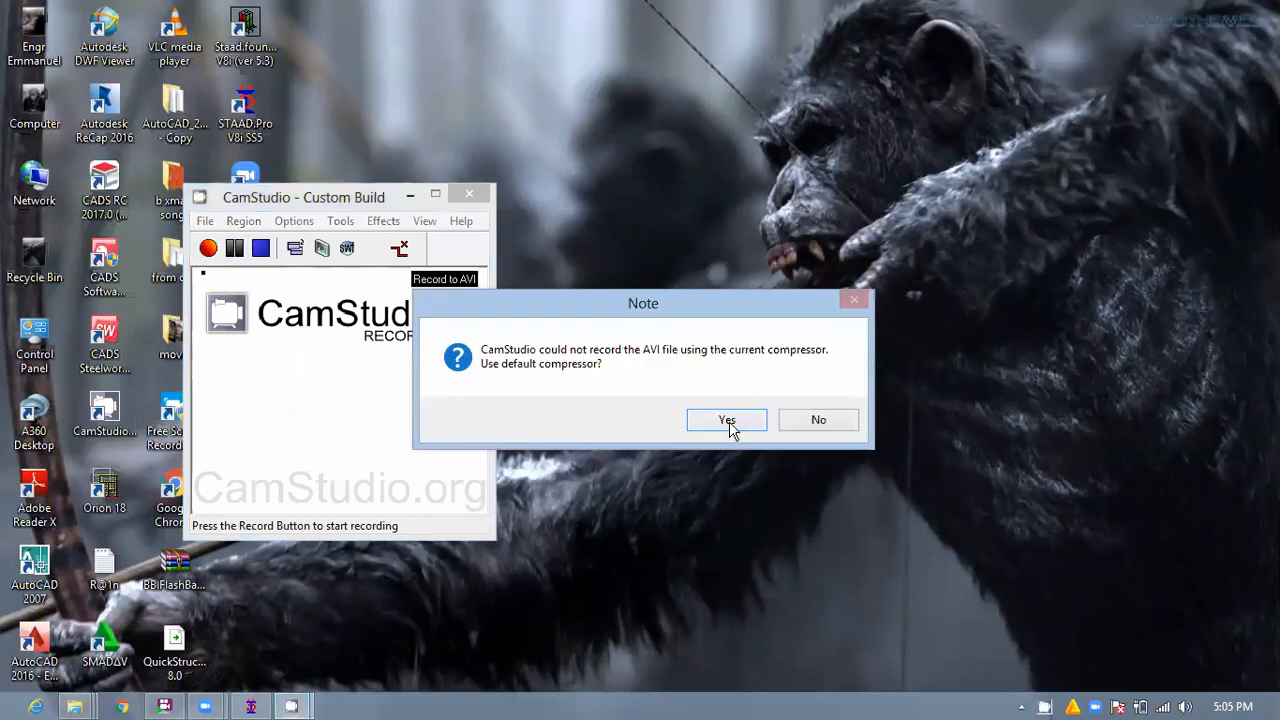
{"action": "left_click", "coordinate": [724, 418]}
{"action": "left_click", "coordinate": [727, 420]}
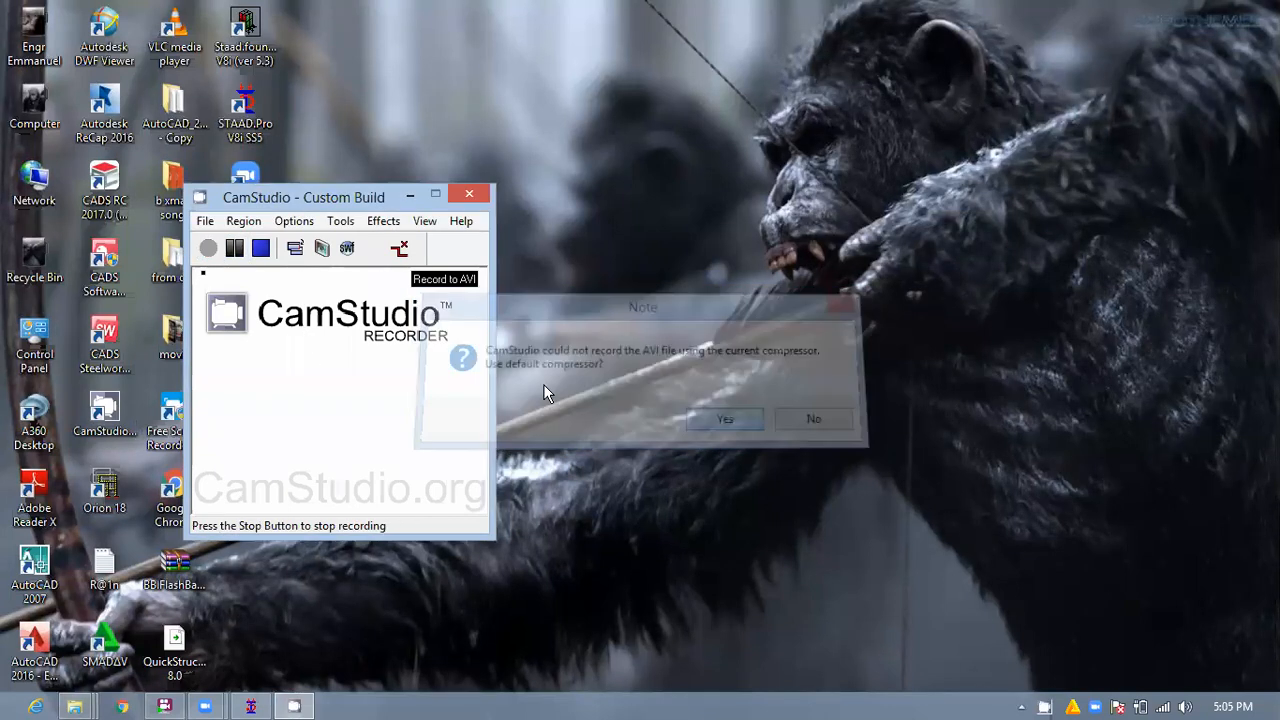
{"action": "left_click", "coordinate": [816, 420]}
{"action": "left_click", "coordinate": [472, 196]}
{"action": "double_click", "coordinate": [175, 412]}
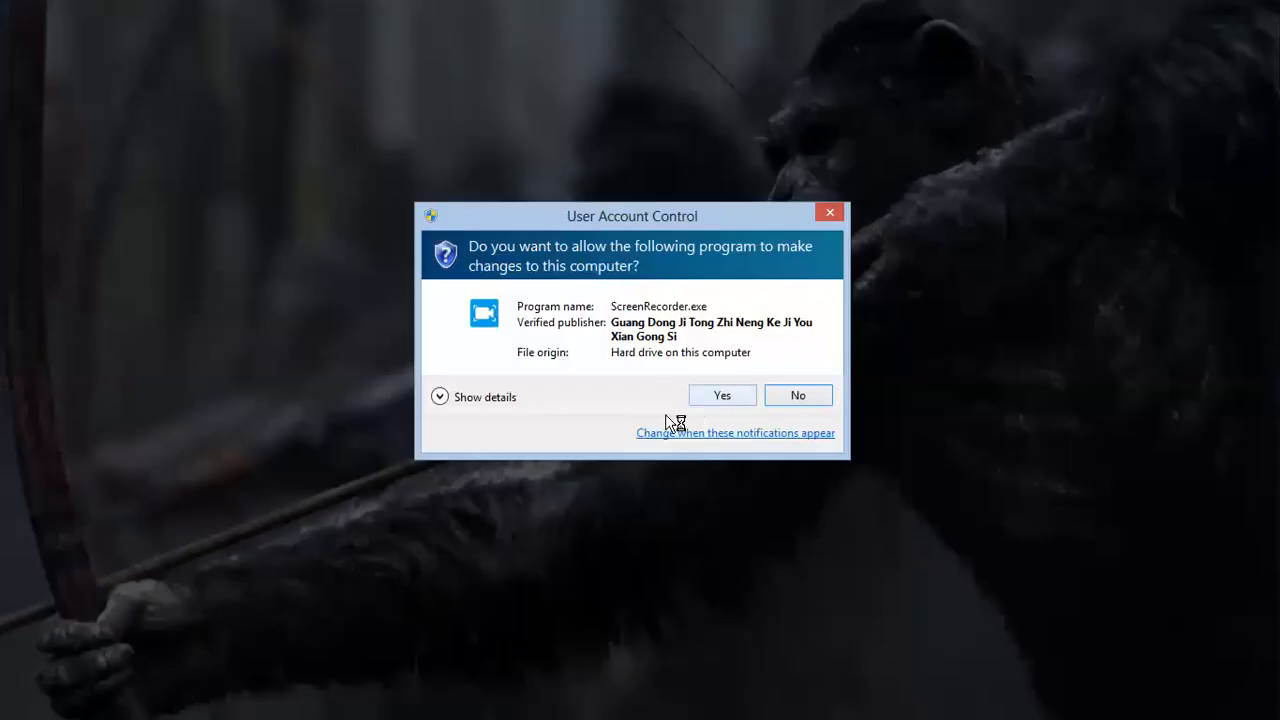
{"action": "left_click", "coordinate": [723, 398]}
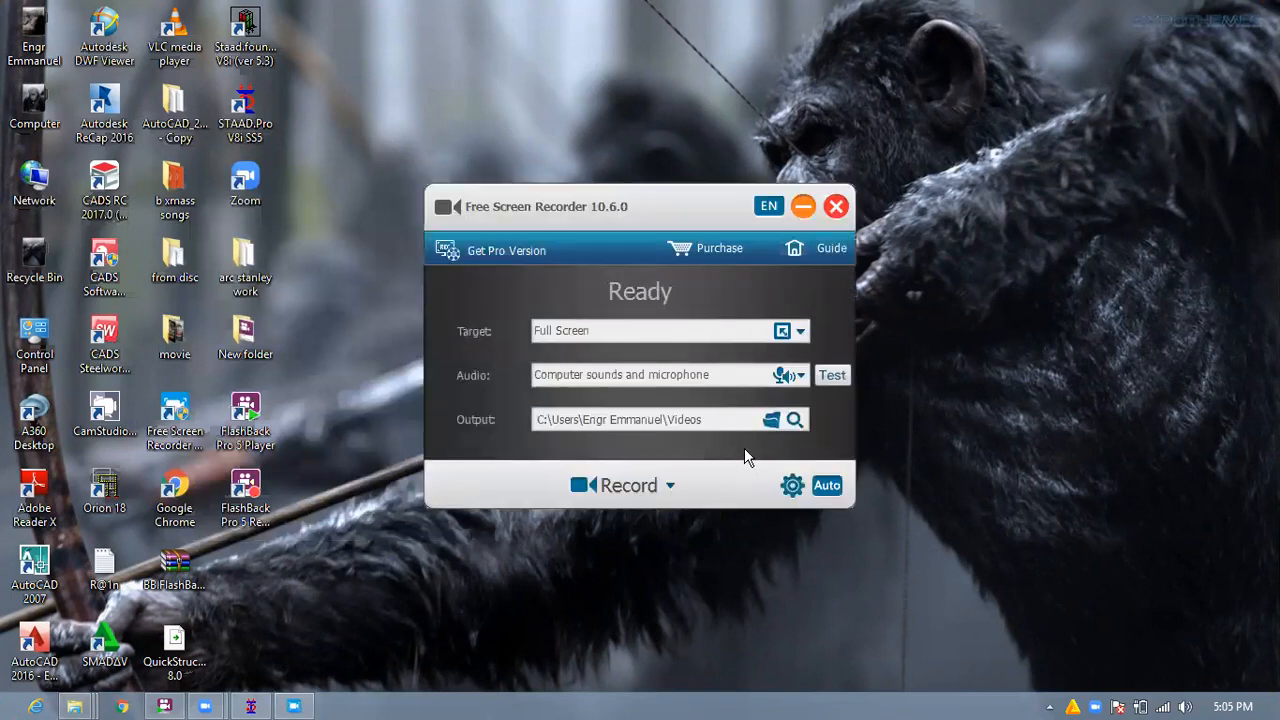
{"action": "left_click", "coordinate": [618, 488]}
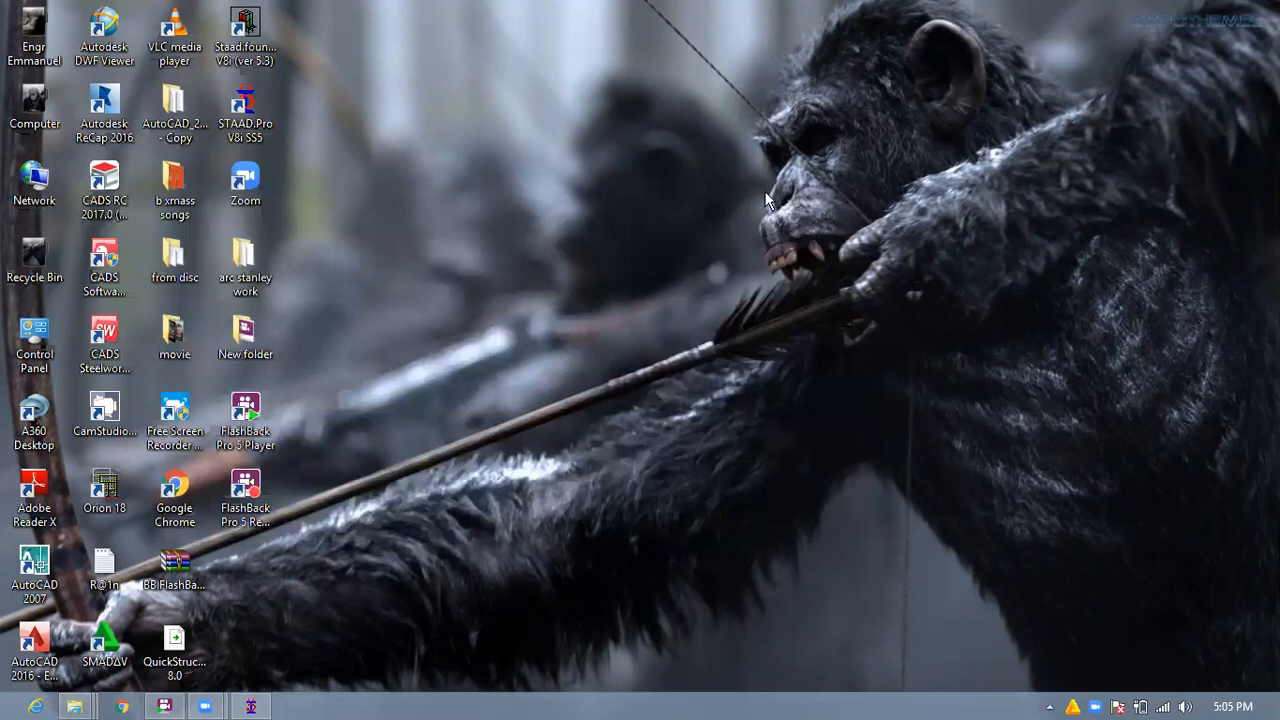
{"action": "left_click", "coordinate": [258, 704]}
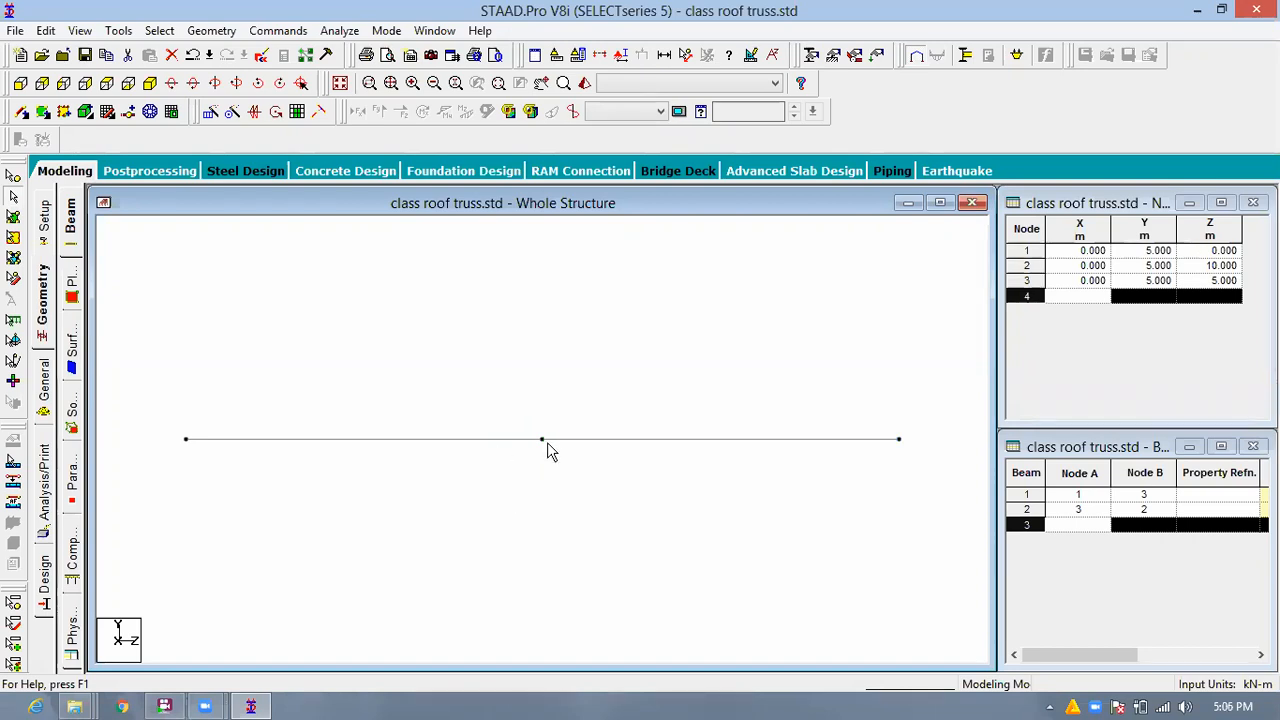
Copy the beam's middle node 3 m upward in the global Y direction with a one-step Translational Repeat.
{"action": "left_click", "coordinate": [14, 176]}
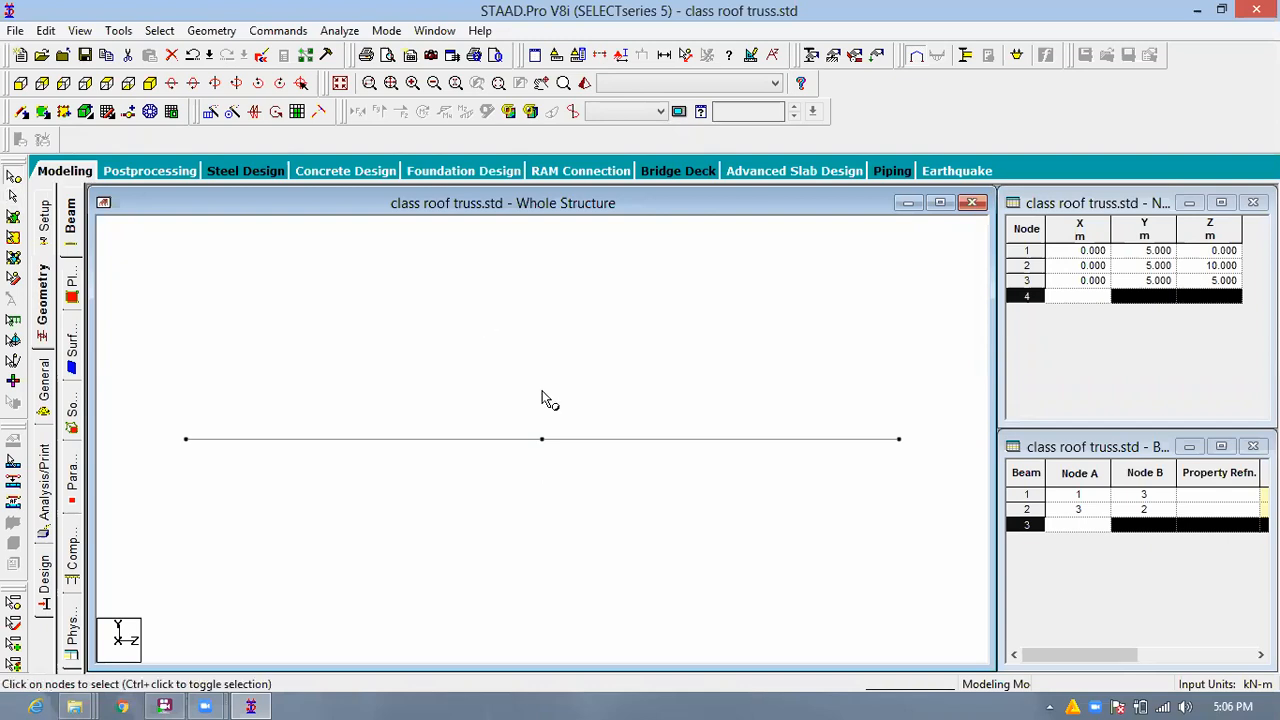
{"action": "left_click", "coordinate": [542, 440]}
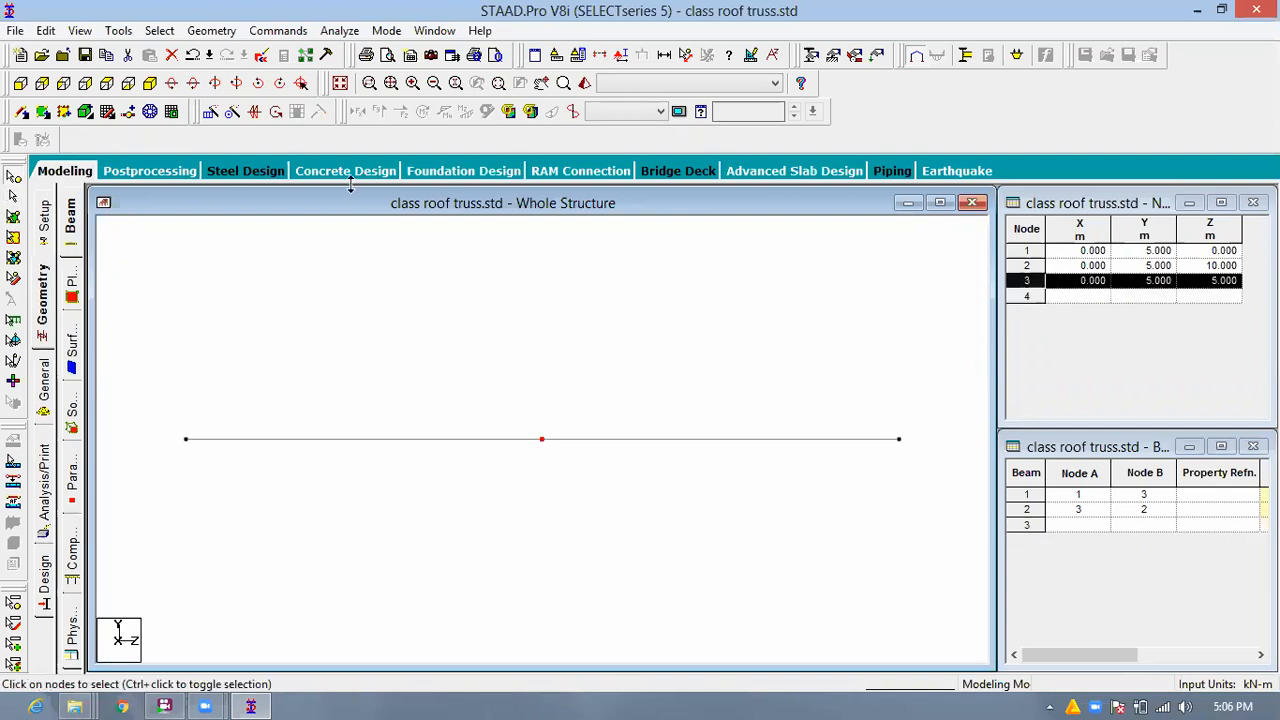
{"action": "left_click", "coordinate": [210, 112]}
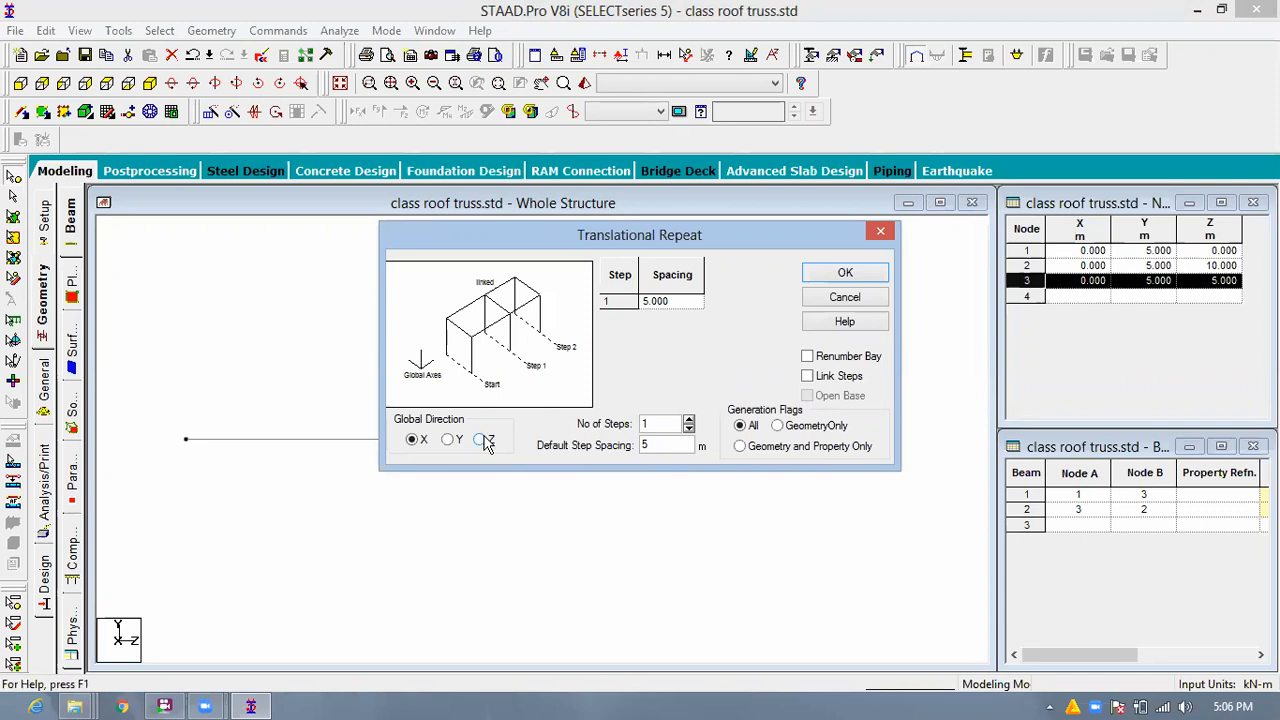
{"action": "left_click", "coordinate": [452, 442]}
{"action": "key", "text": "Tab"}
{"action": "type", "text": "3"}
{"action": "left_click", "coordinate": [840, 275]}
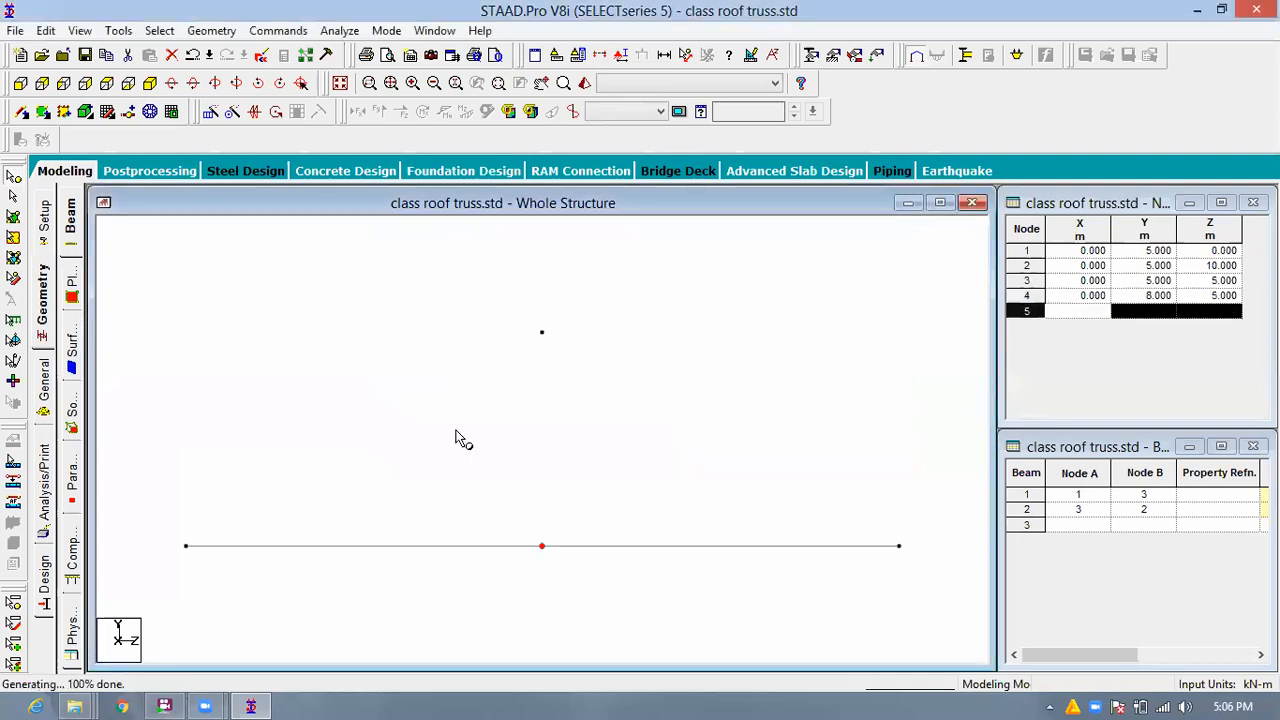
Add two sloping beams connecting the bottom chord's end nodes to the apex node.
{"action": "left_click", "coordinate": [21, 117]}
{"action": "left_click_drag", "start_coordinate": [186, 545], "coordinate": [903, 546]}
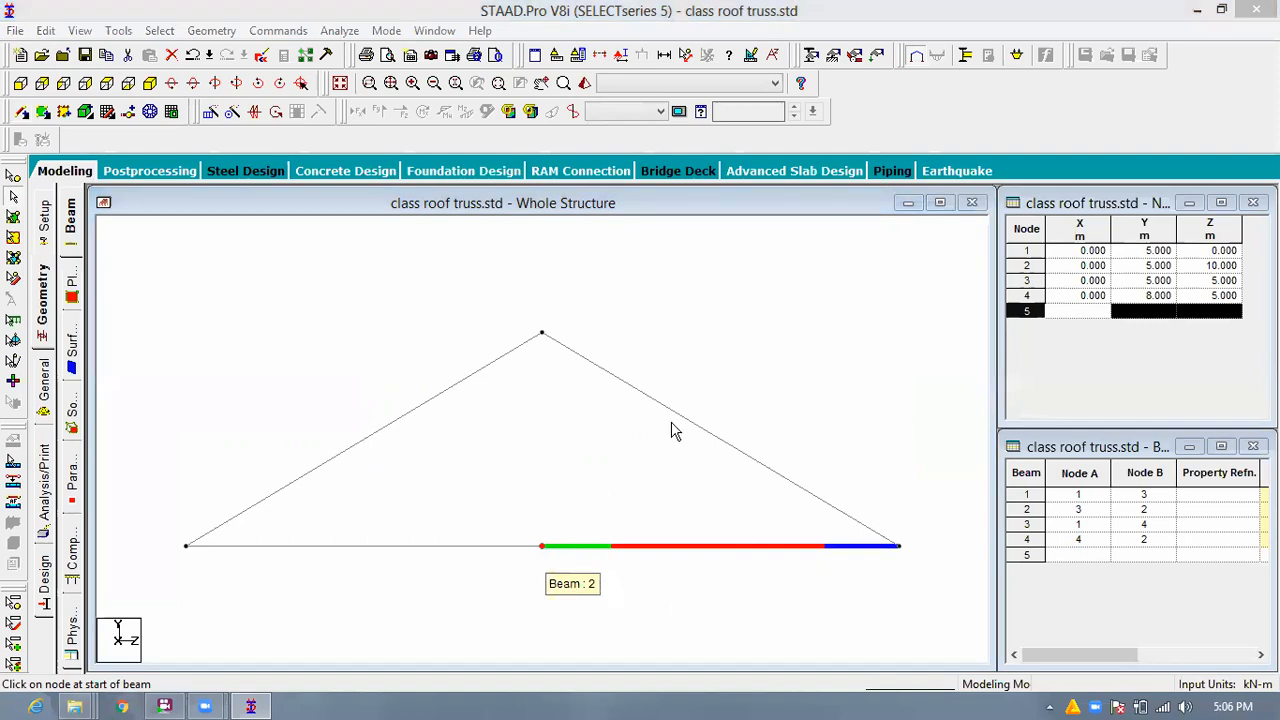
Try deleting the bottom chord's middle node together with its connected beams, and undo the deletion.
{"action": "key", "text": "Delete"}
{"action": "left_click", "coordinate": [754, 411]}
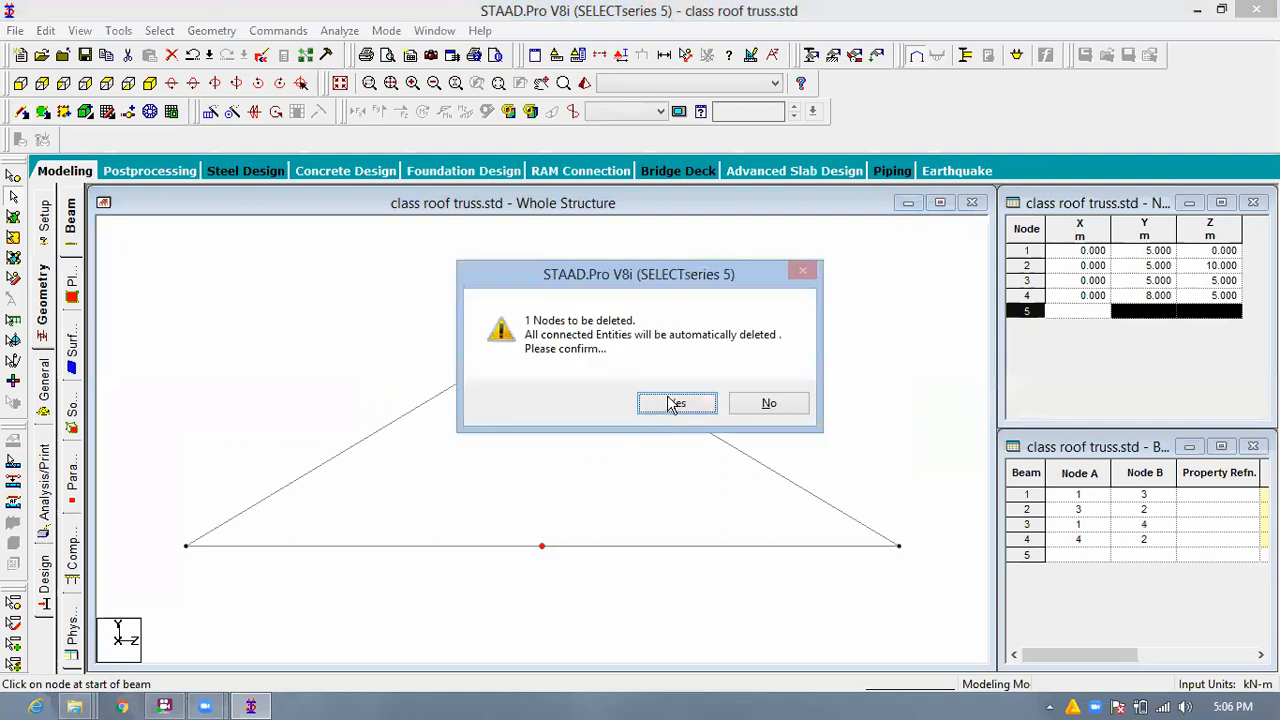
{"action": "left_click", "coordinate": [672, 403]}
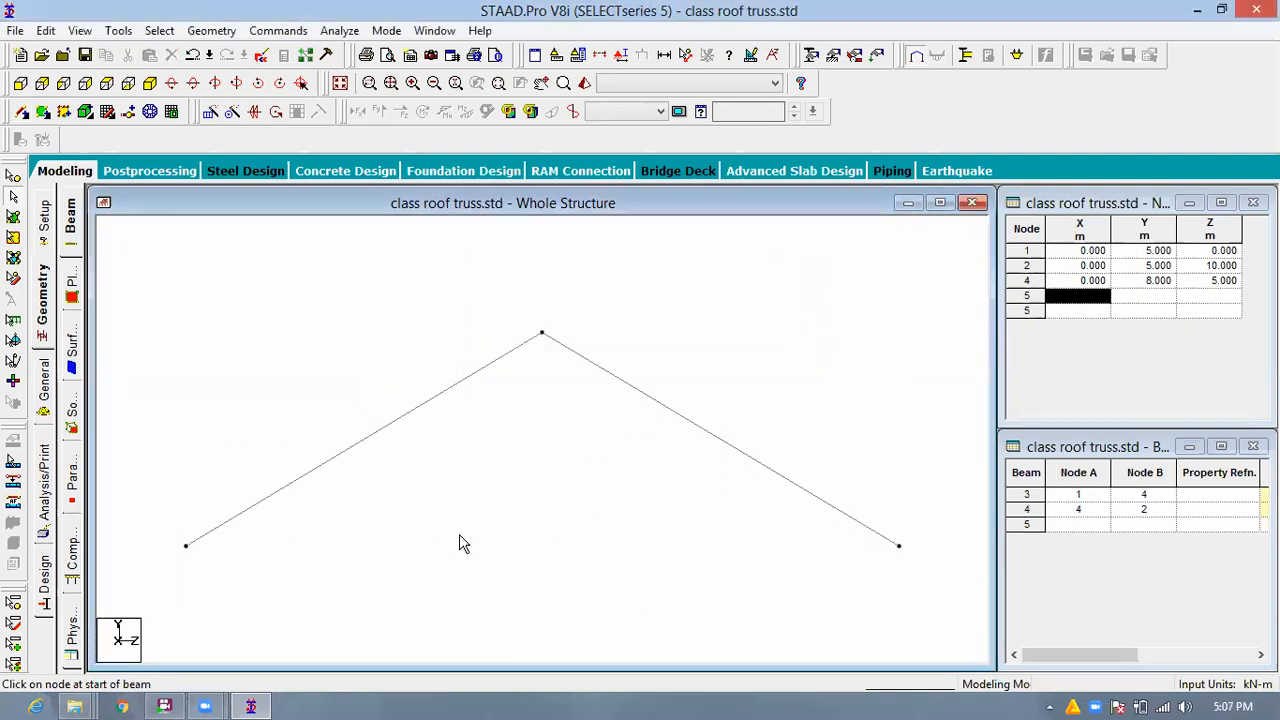
{"action": "key", "text": "ctrl+z"}
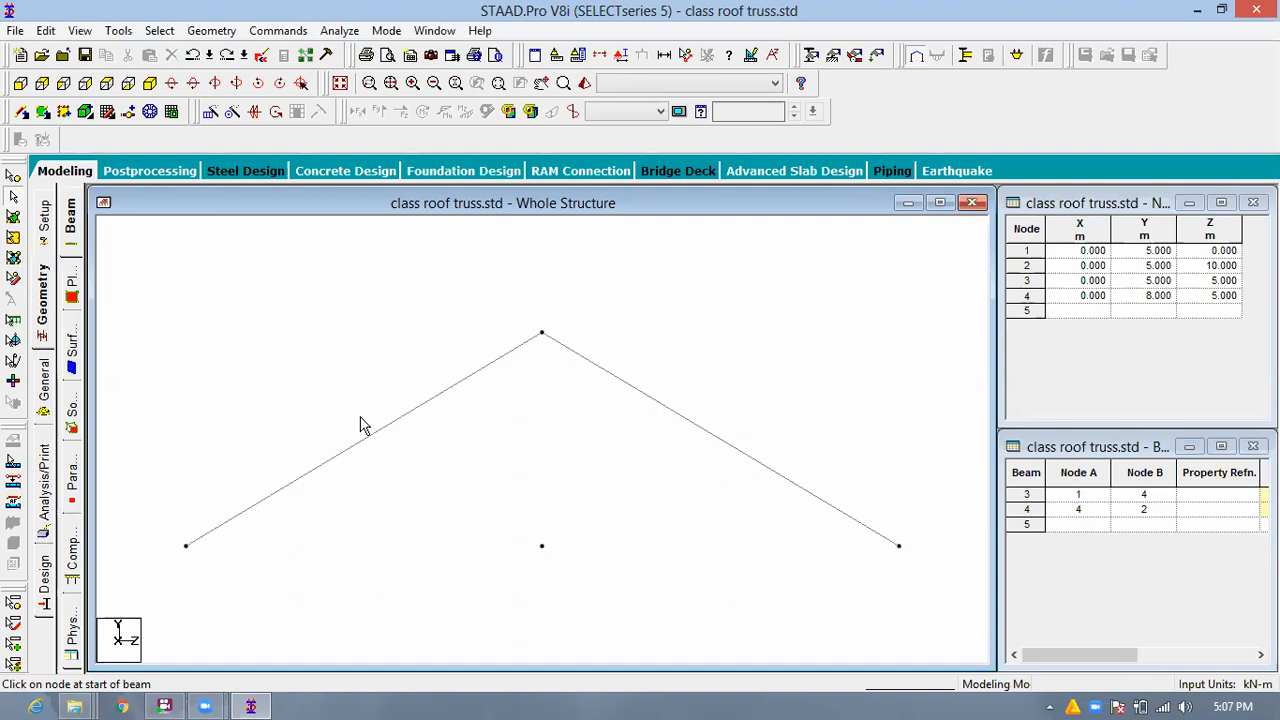
{"action": "key", "text": "ctrl+z"}
Merge the two collinear bottom chord beams into a single member spanning between the truss's end nodes.
{"action": "left_click_drag", "start_coordinate": [520, 505], "coordinate": [597, 600]}
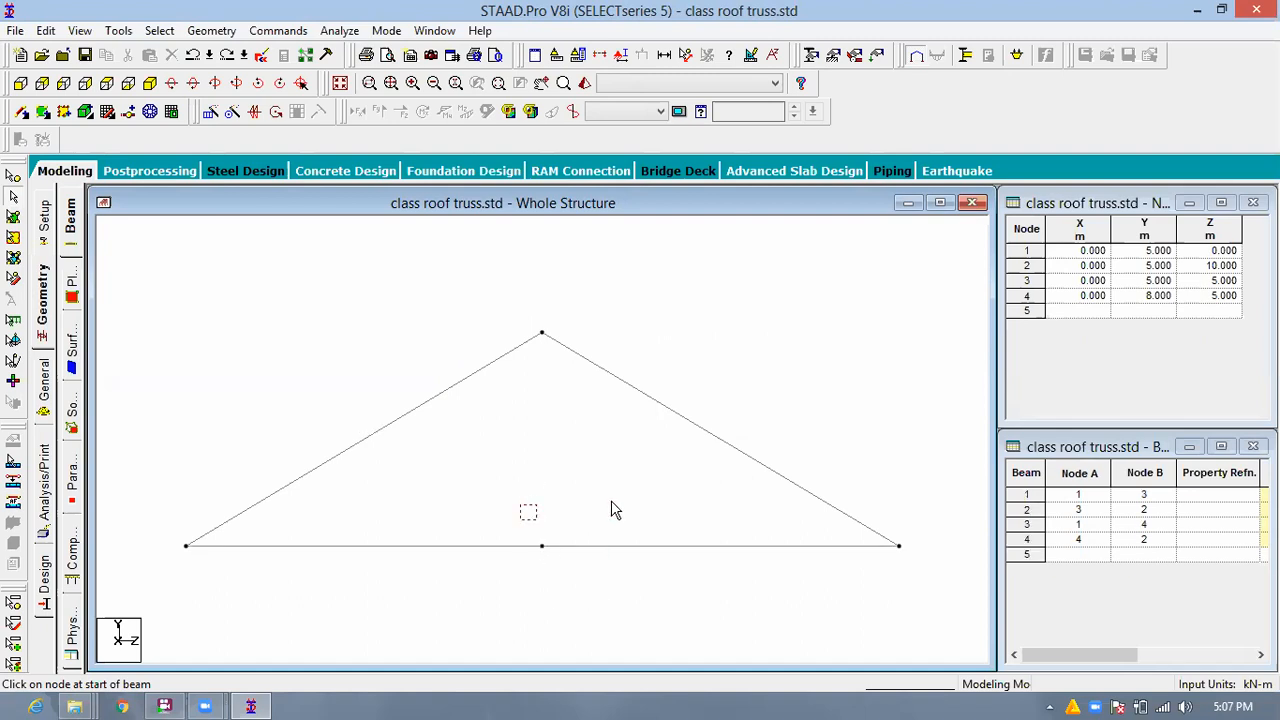
{"action": "left_click_drag", "start_coordinate": [683, 603], "coordinate": [457, 494]}
{"action": "left_click", "coordinate": [610, 547]}
{"action": "left_click", "coordinate": [480, 547], "text": "ctrl"}
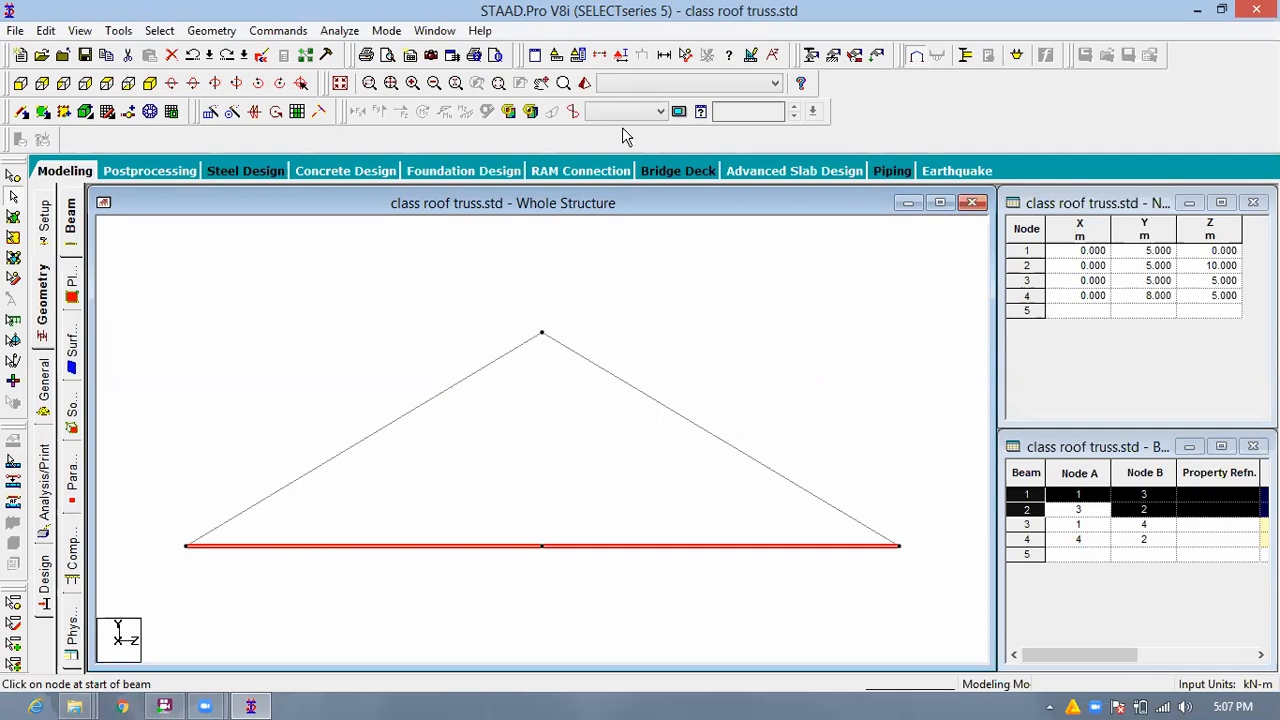
{"action": "key", "text": "super+Down"}
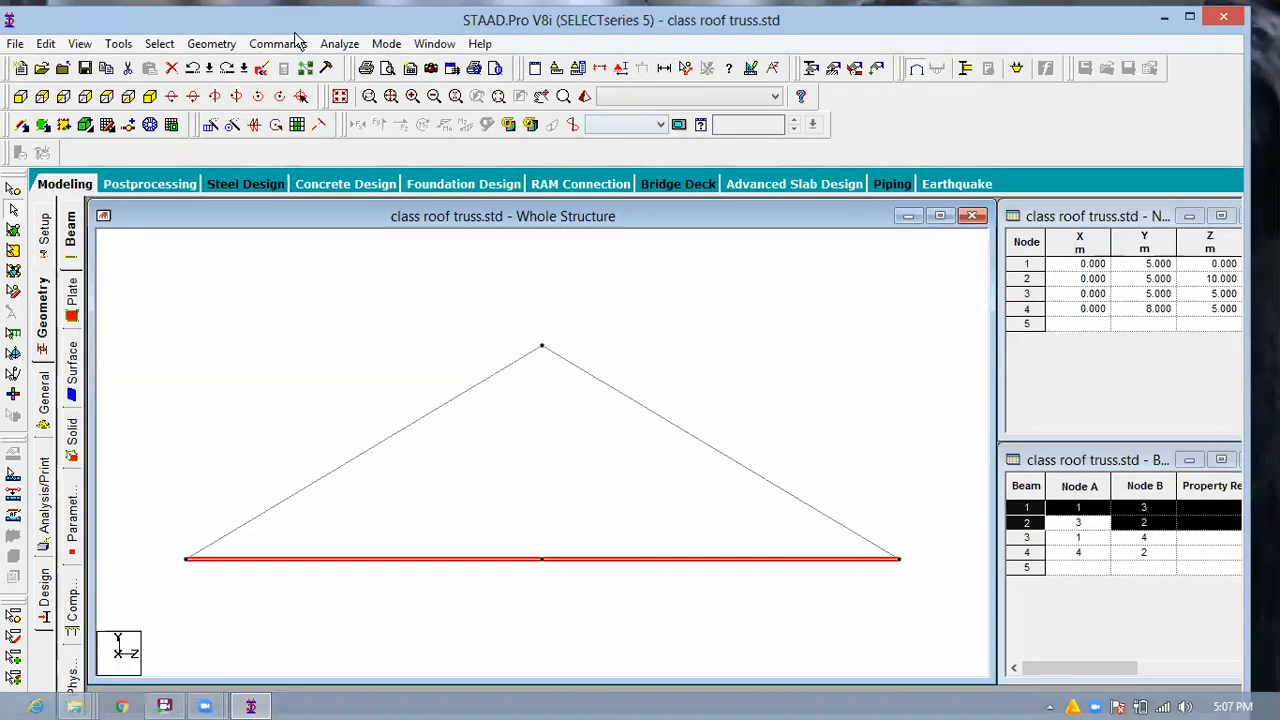
{"action": "left_click", "coordinate": [222, 44]}
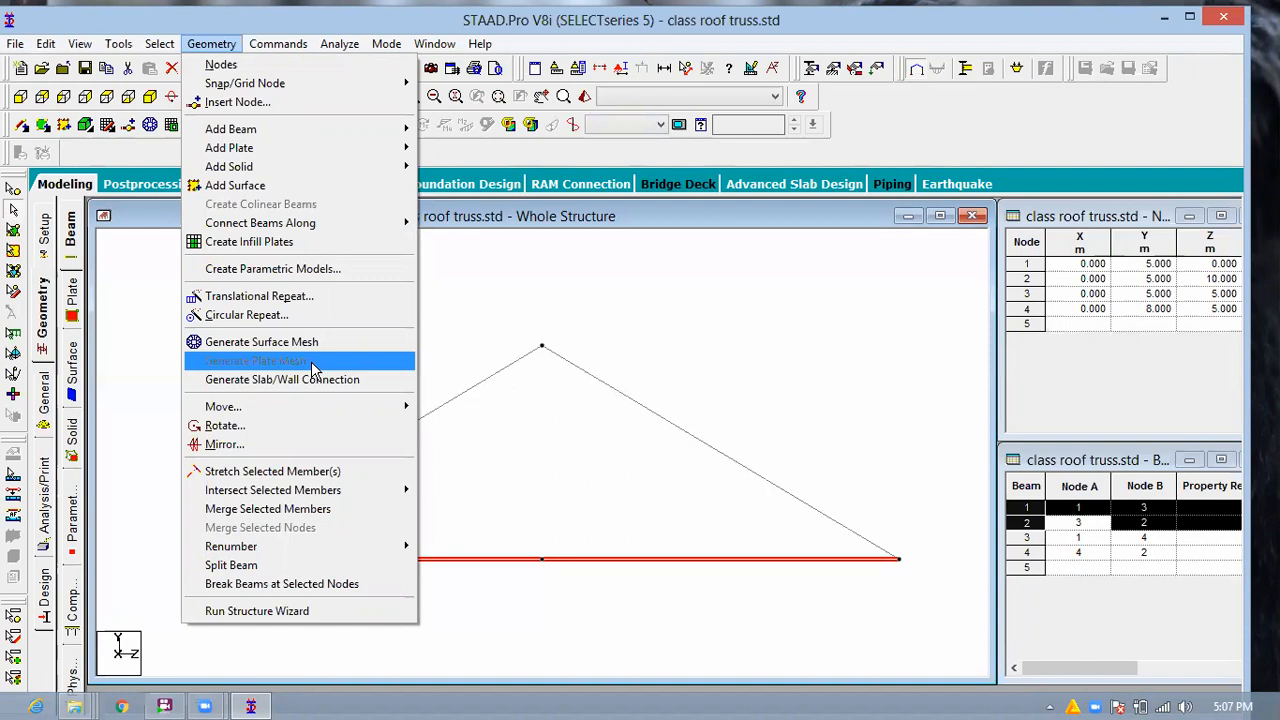
{"action": "left_click", "coordinate": [330, 510]}
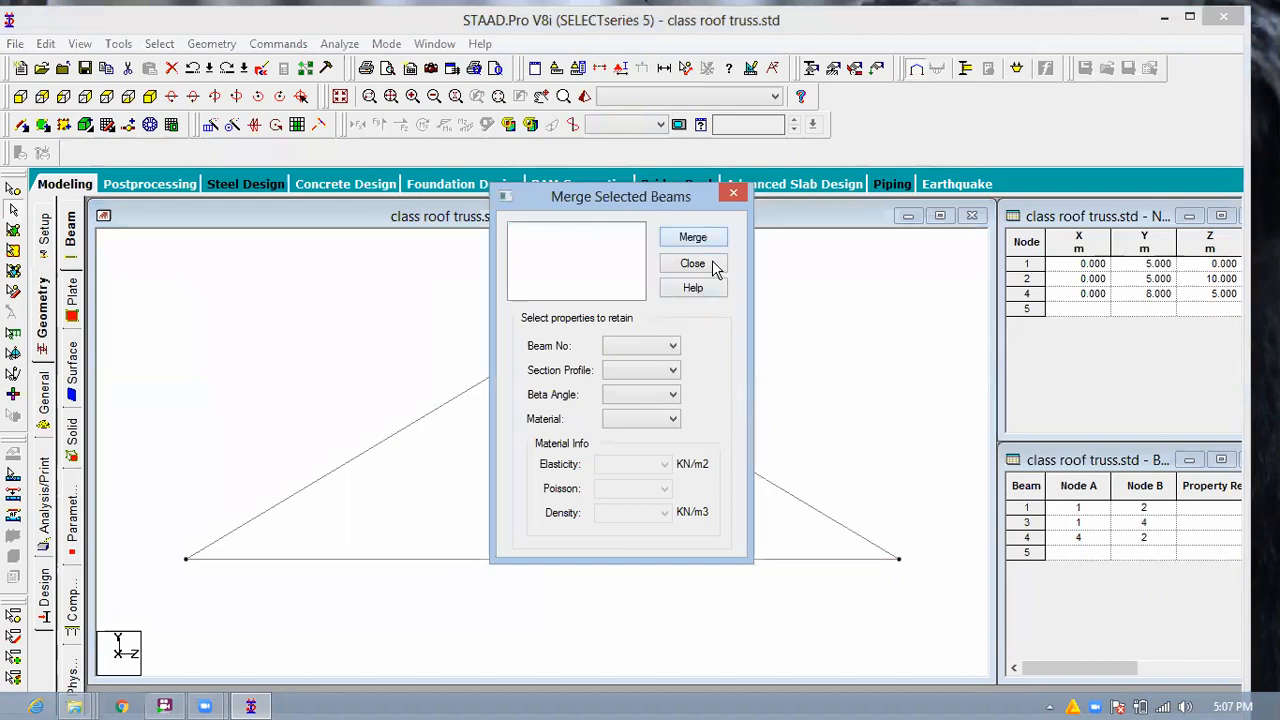
{"action": "left_click", "coordinate": [712, 264]}
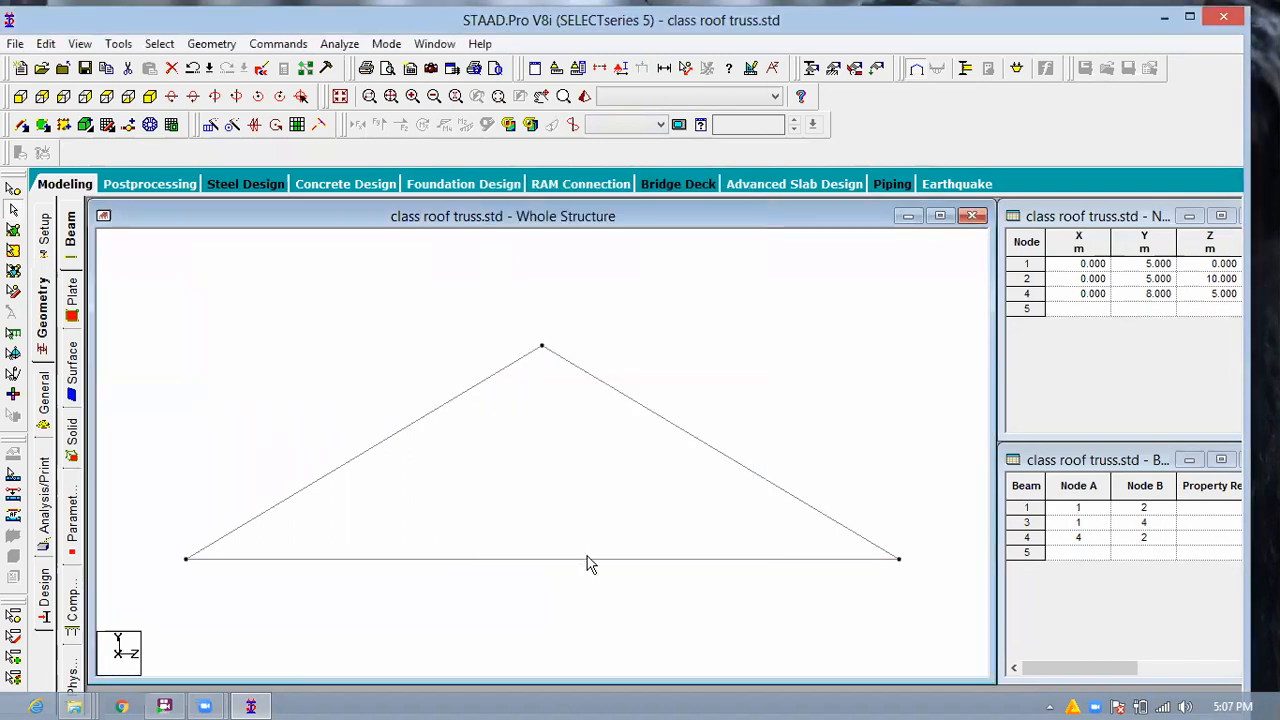
{"action": "left_click", "coordinate": [587, 558]}
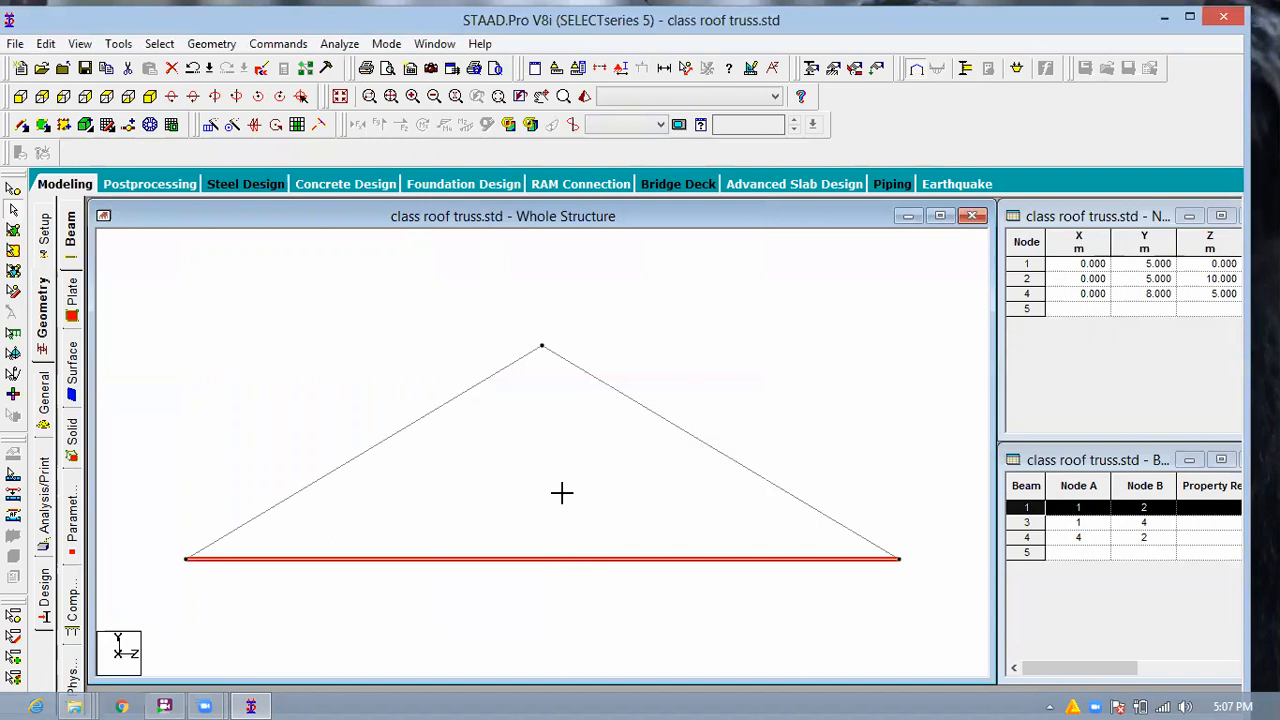
{"action": "left_click", "coordinate": [541, 532]}
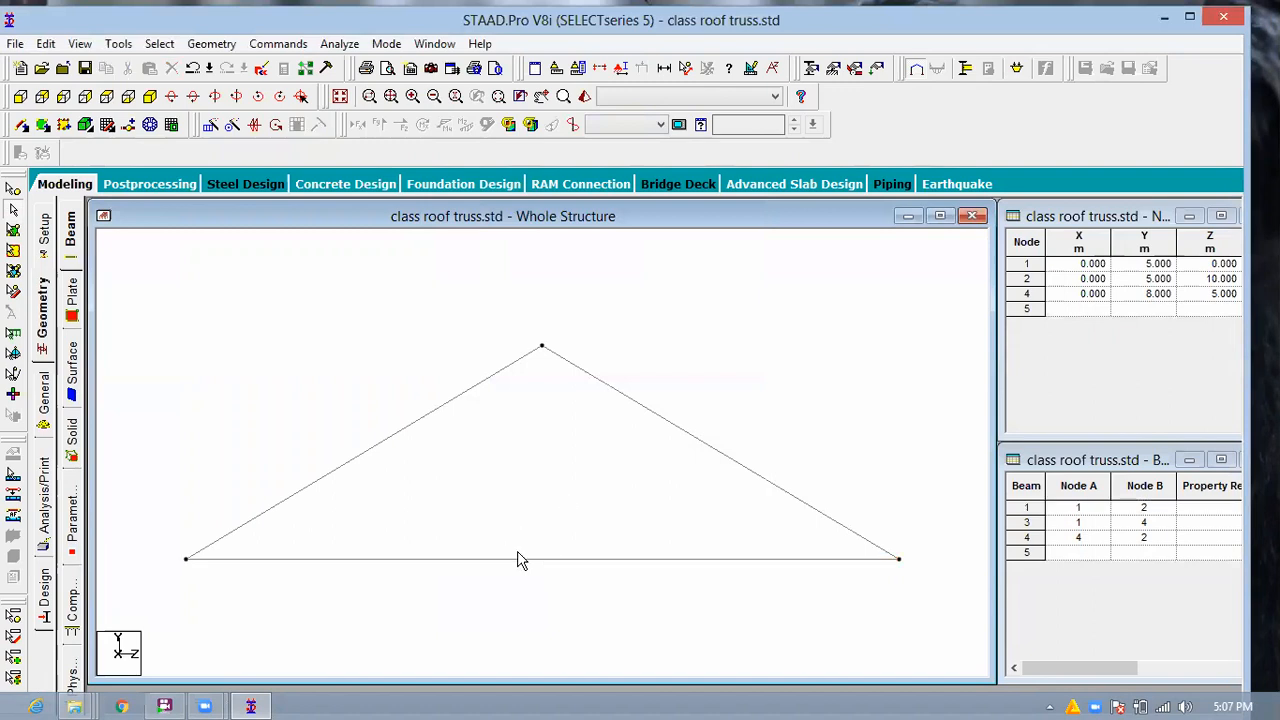
Copy the whole triangular truss 20 m in the global X direction with a one-step Translational Repeat, without linking the steps.
{"action": "left_click", "coordinate": [147, 96]}
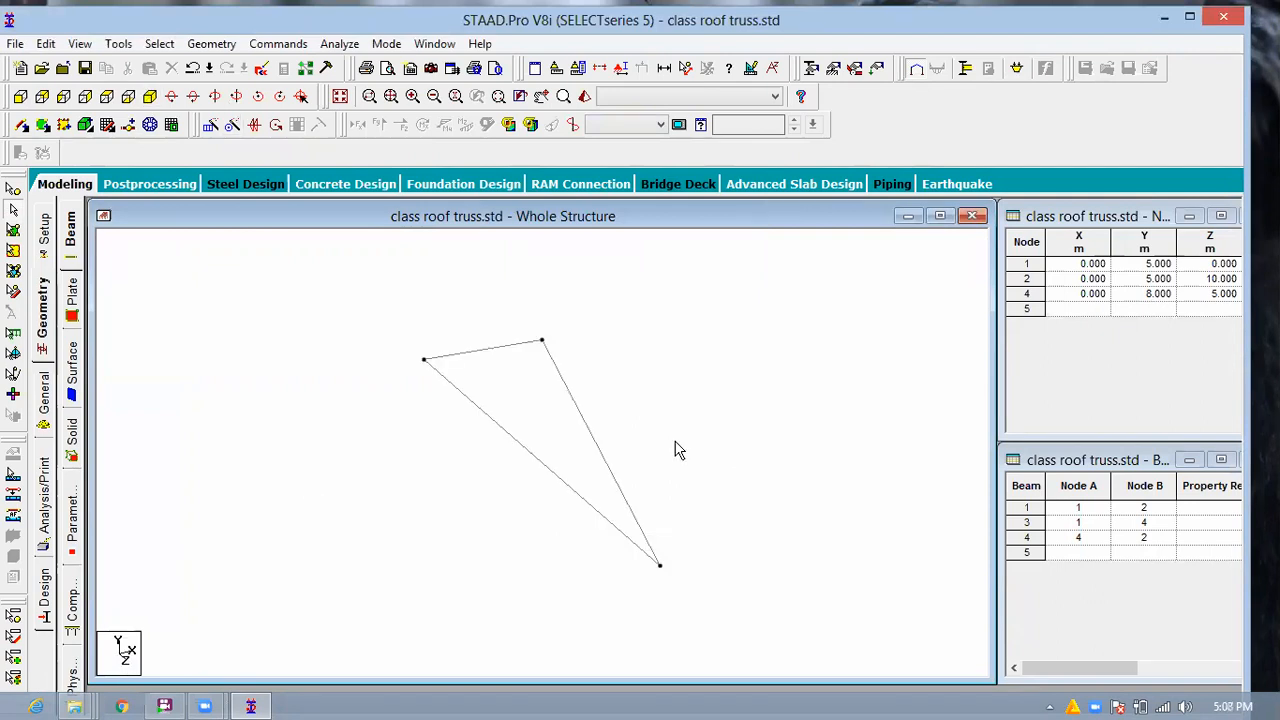
{"action": "middle_click_drag", "start_coordinate": [520, 506], "coordinate": [350, 558]}
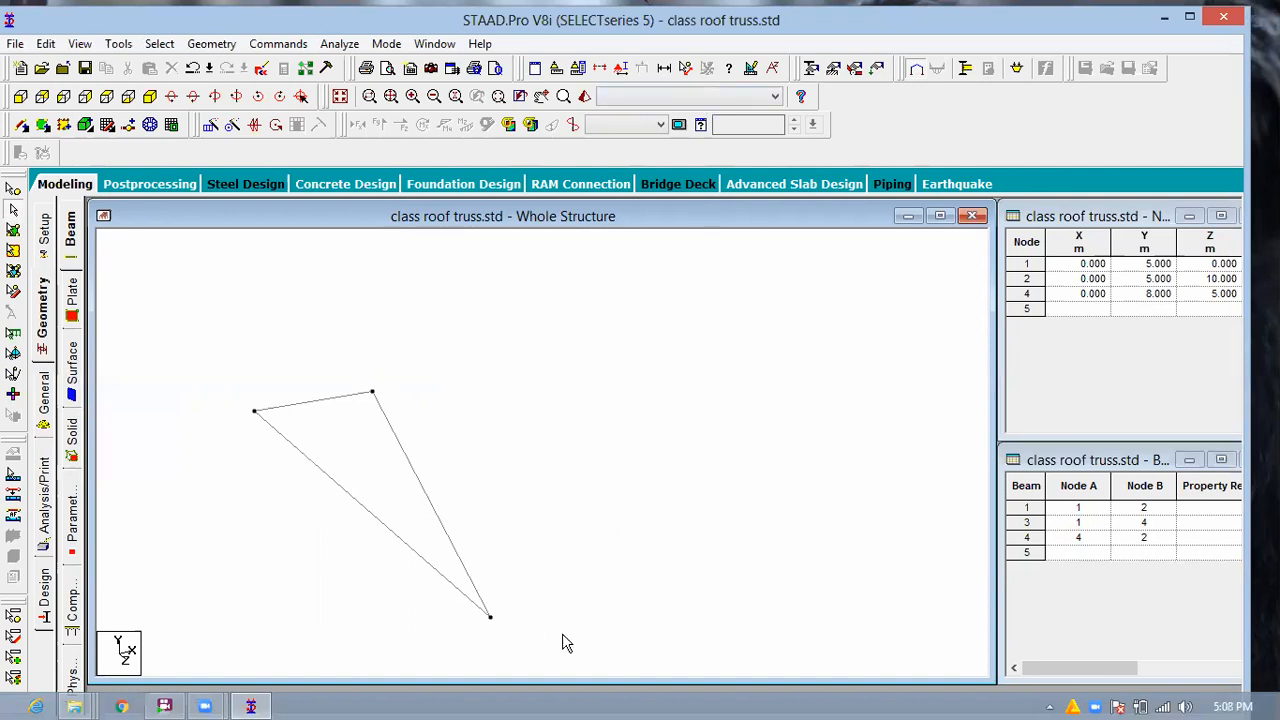
{"action": "key", "text": "ctrl+a"}
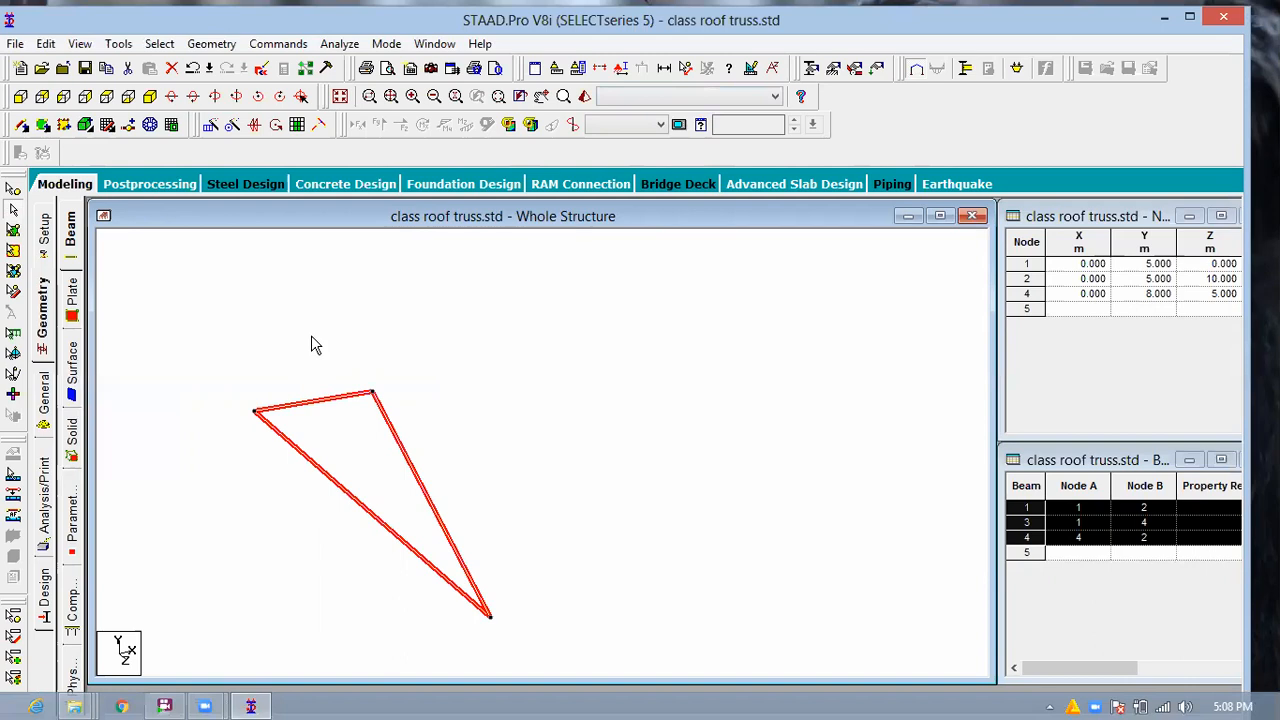
{"action": "left_click", "coordinate": [210, 127]}
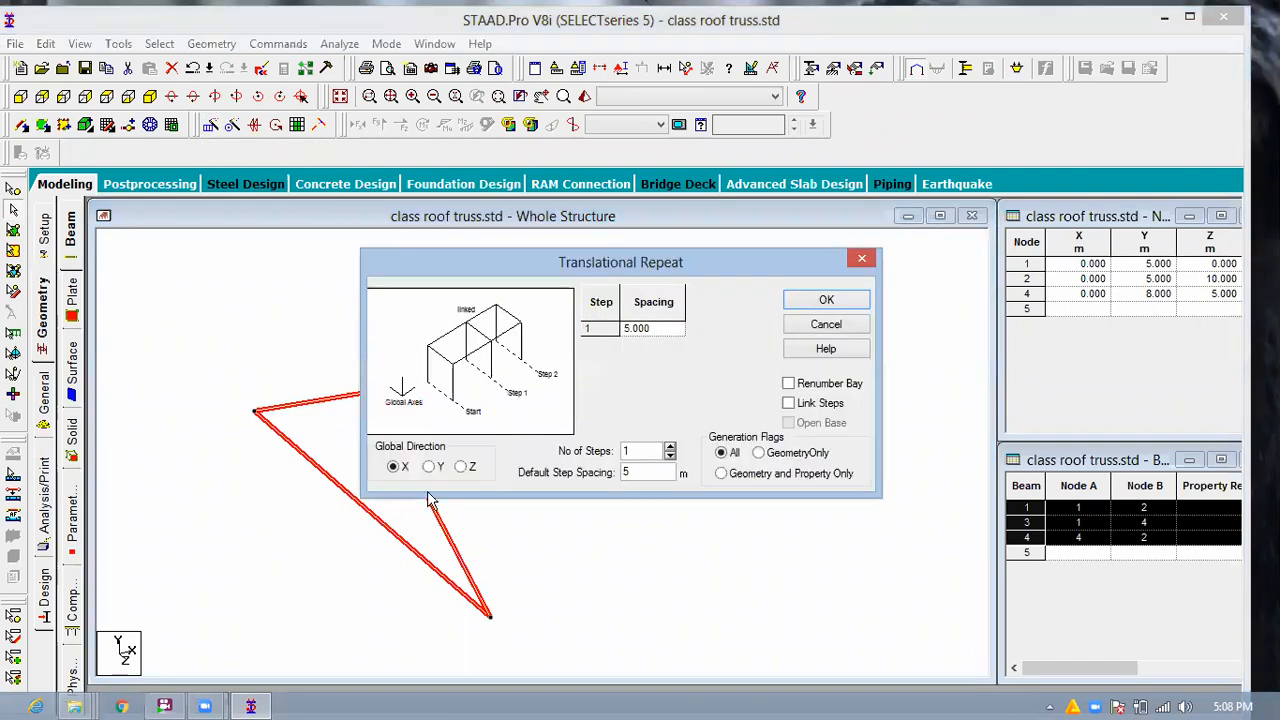
{"action": "key", "text": "Tab"}
{"action": "type", "text": "20"}
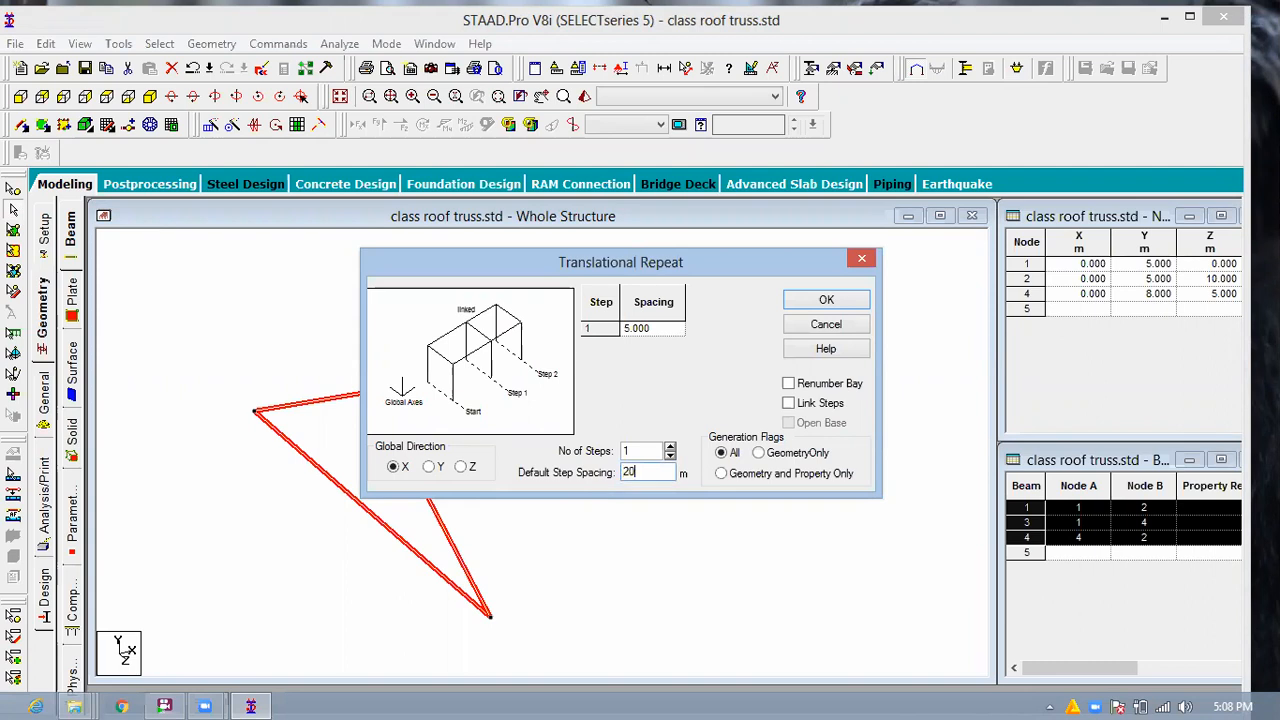
{"action": "left_click", "coordinate": [824, 302]}
{"action": "left_click", "coordinate": [797, 432]}
{"action": "scroll", "coordinate": [748, 403], "scroll_direction": "down", "scroll_amount": 1}
{"action": "left_click_drag", "start_coordinate": [608, 572], "coordinate": [697, 491]}
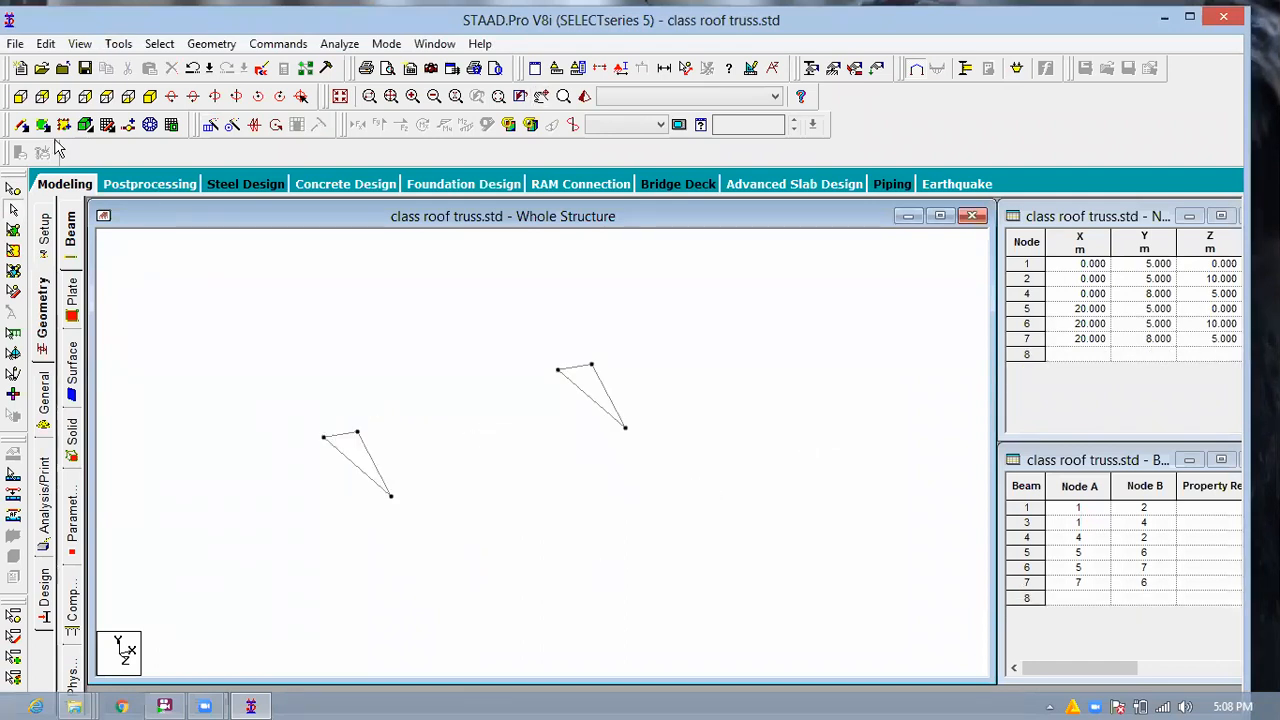
Add three longitudinal beams joining the two trusses: apex to apex, and each bottom end node to its counterpart.
{"action": "left_click", "coordinate": [23, 128]}
{"action": "left_click", "coordinate": [357, 432]}
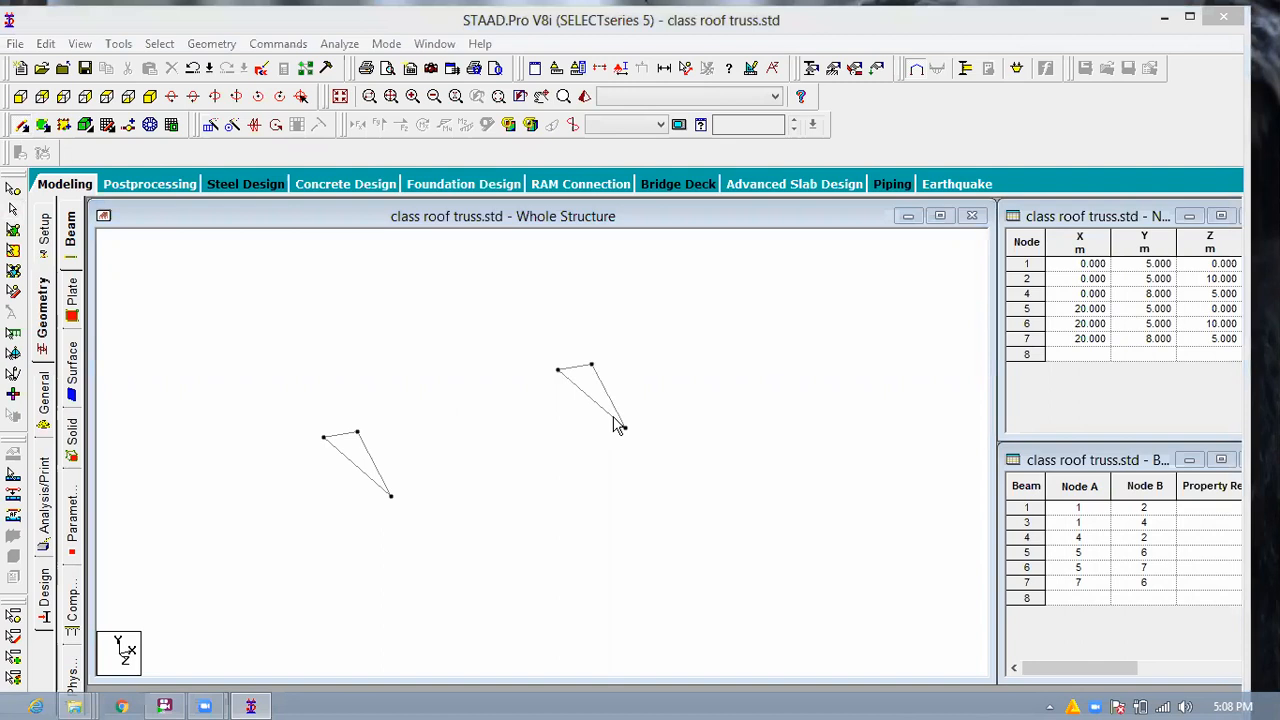
{"action": "left_click", "coordinate": [590, 421]}
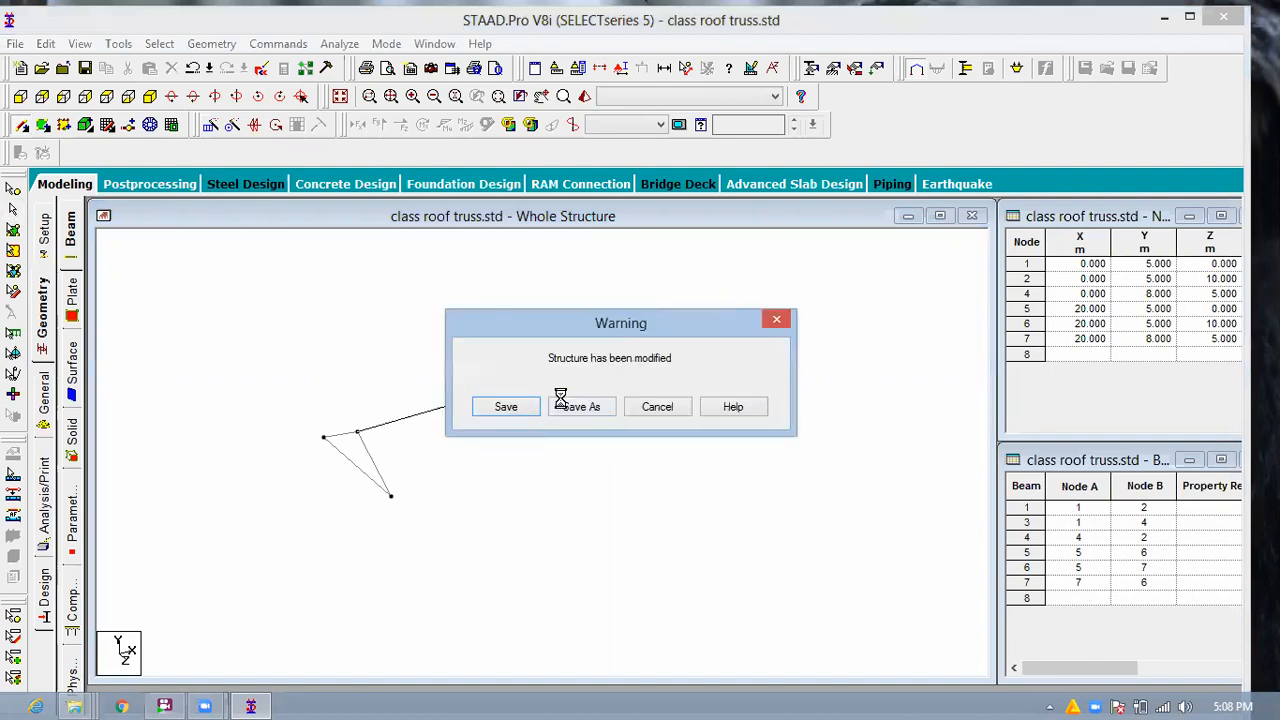
{"action": "left_click", "coordinate": [592, 366]}
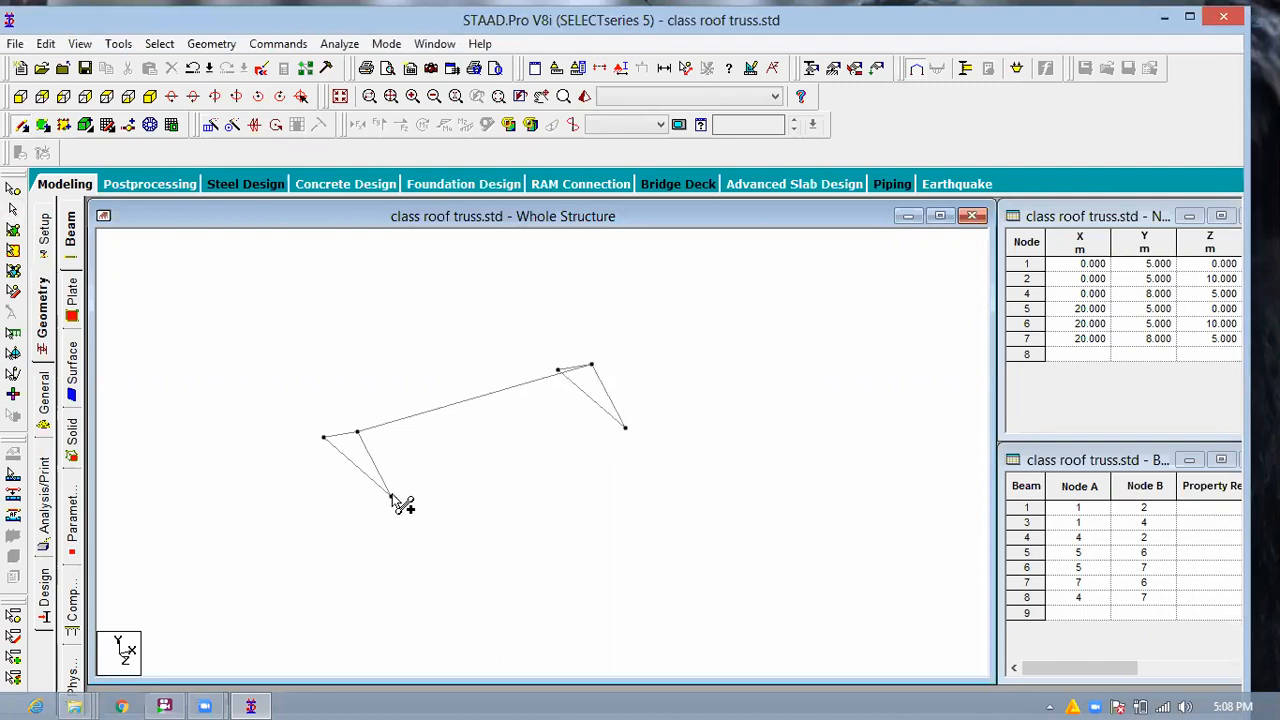
{"action": "left_click", "coordinate": [624, 429]}
{"action": "left_click", "coordinate": [568, 371]}
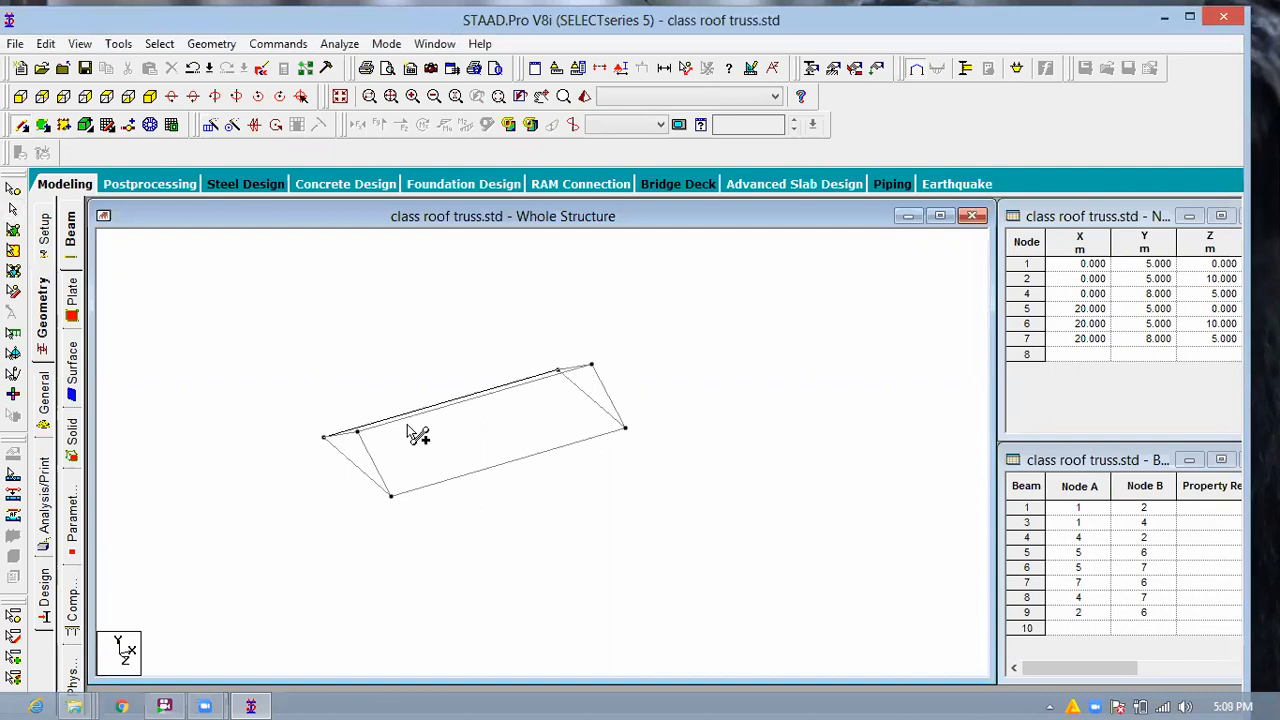
{"action": "scroll", "coordinate": [455, 417], "scroll_direction": "up", "scroll_amount": 2}
{"action": "key", "text": "Escape"}
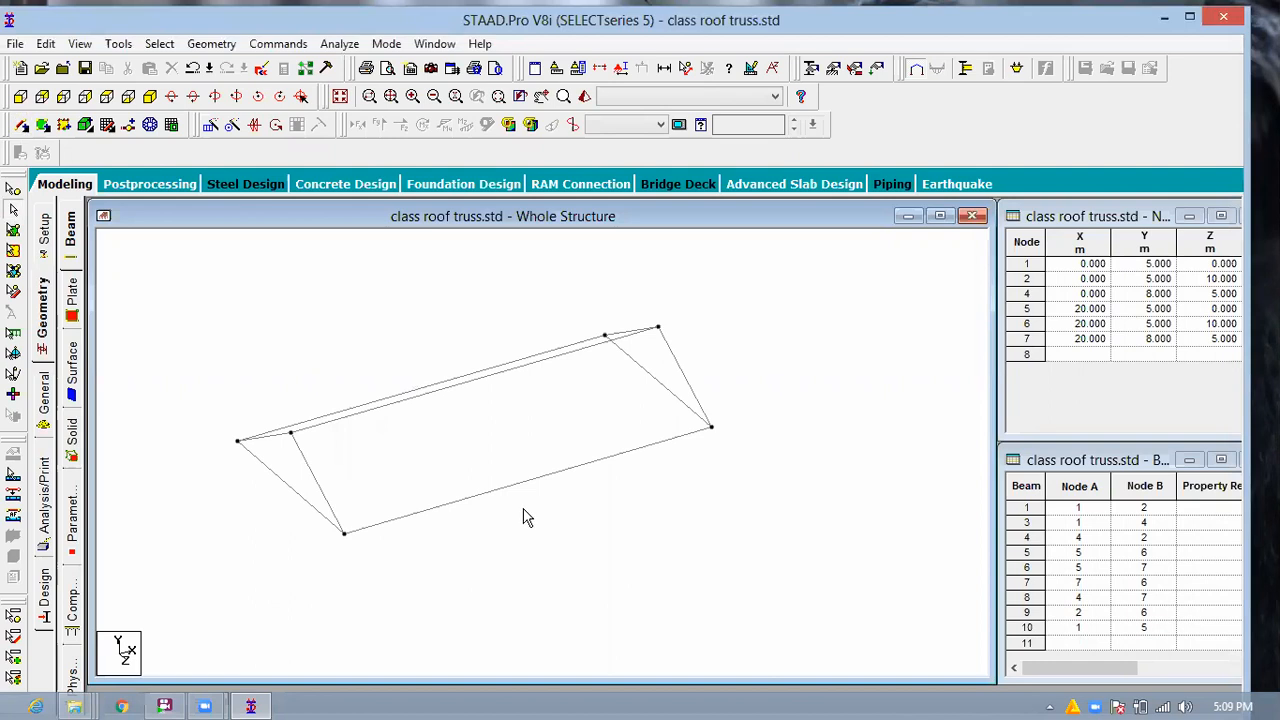
Copy the apex node at X = 0 by 5 m along global X onto the ridge beam with a one-step Translational Repeat.
{"action": "scroll", "coordinate": [525, 514], "scroll_direction": "down", "scroll_amount": 1}
{"action": "scroll", "coordinate": [316, 430], "scroll_direction": "up", "scroll_amount": 1}
{"action": "scroll", "coordinate": [324, 480], "scroll_direction": "up", "scroll_amount": 1}
{"action": "left_click_drag", "start_coordinate": [285, 455], "coordinate": [131, 249]}
{"action": "left_click", "coordinate": [14, 190]}
{"action": "left_click_drag", "start_coordinate": [262, 383], "coordinate": [317, 485]}
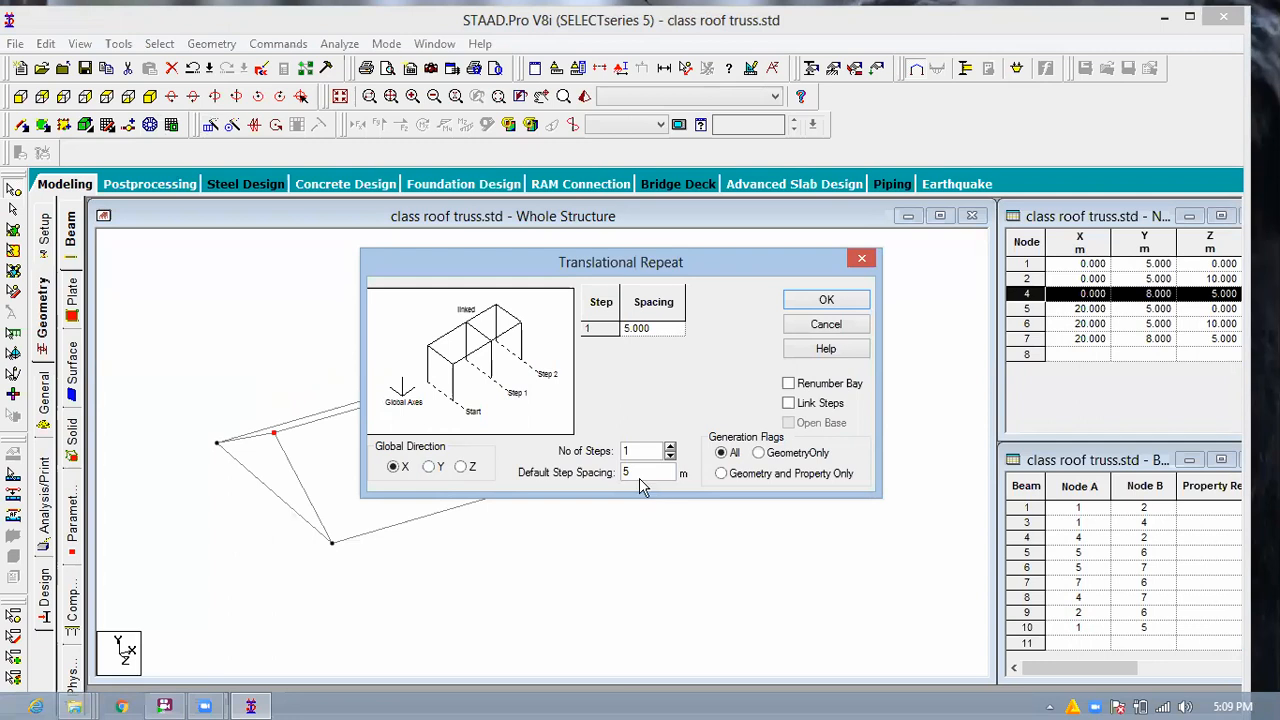
{"action": "left_click", "coordinate": [826, 305]}
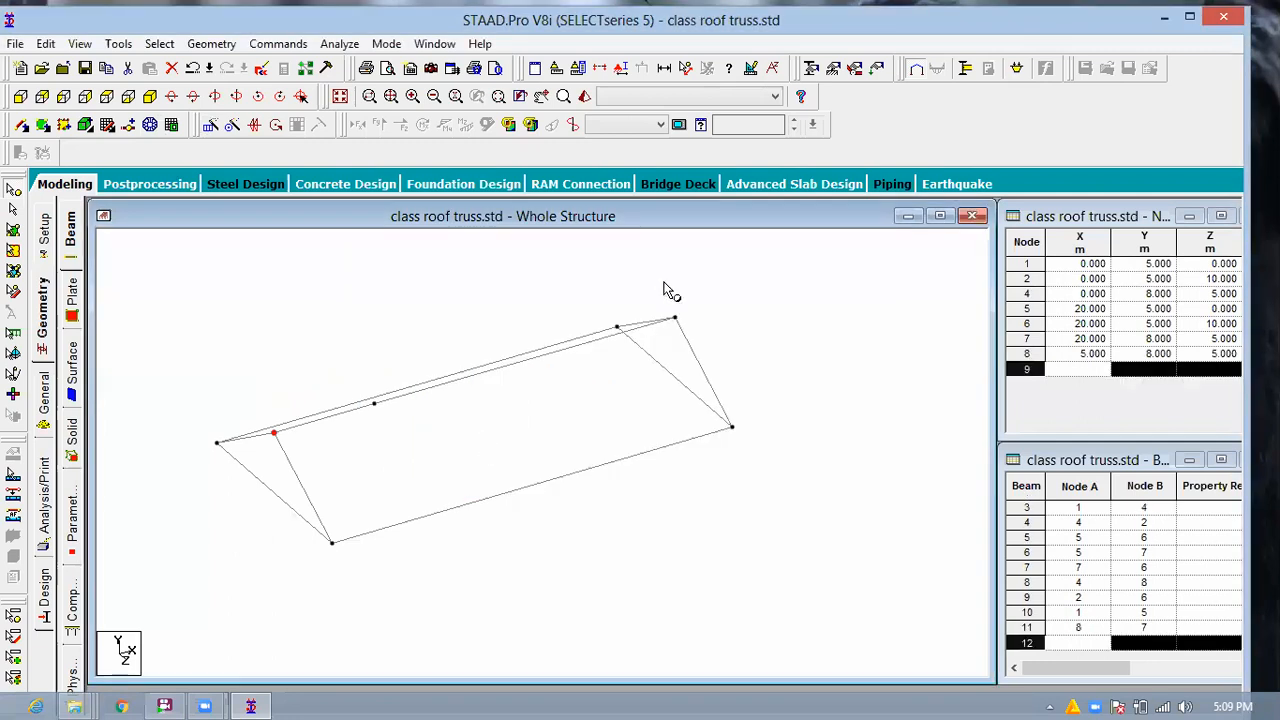
{"action": "left_click", "coordinate": [735, 360]}
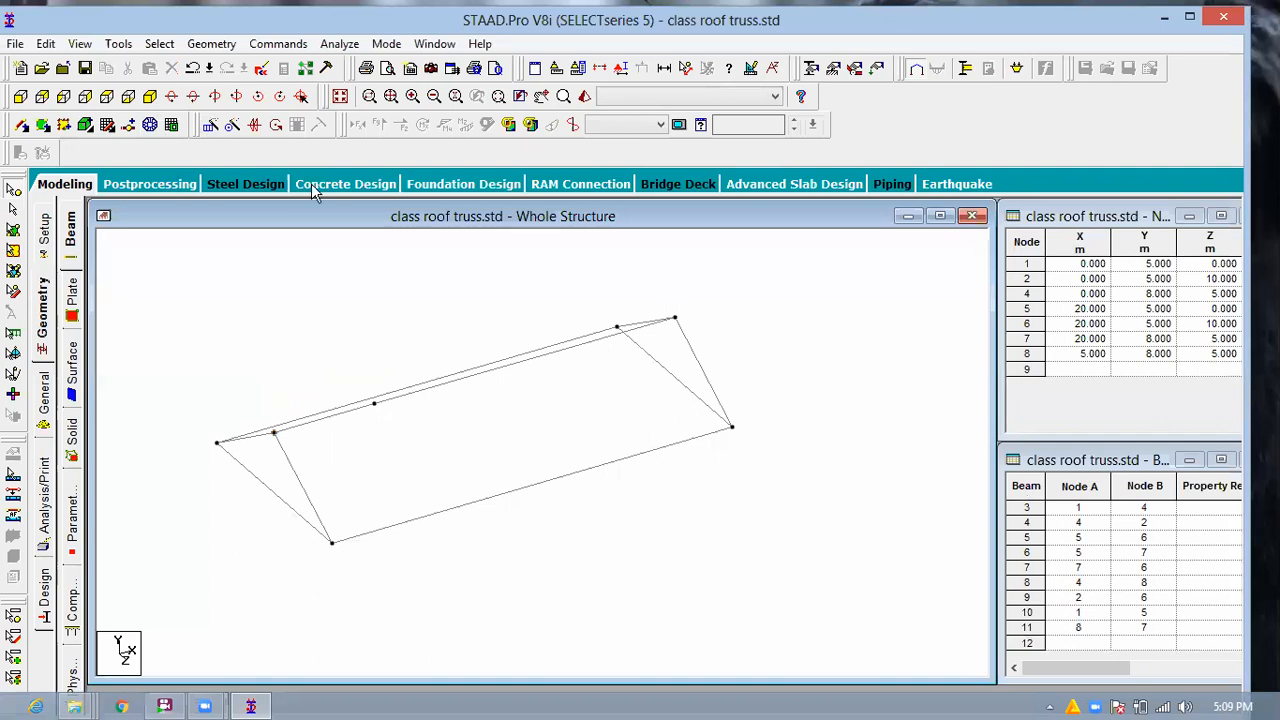
Copy the apex node at X = 20 m by -5 m along global X onto the ridge beam with Translational Repeat.
{"action": "key", "text": "ctrl+r"}
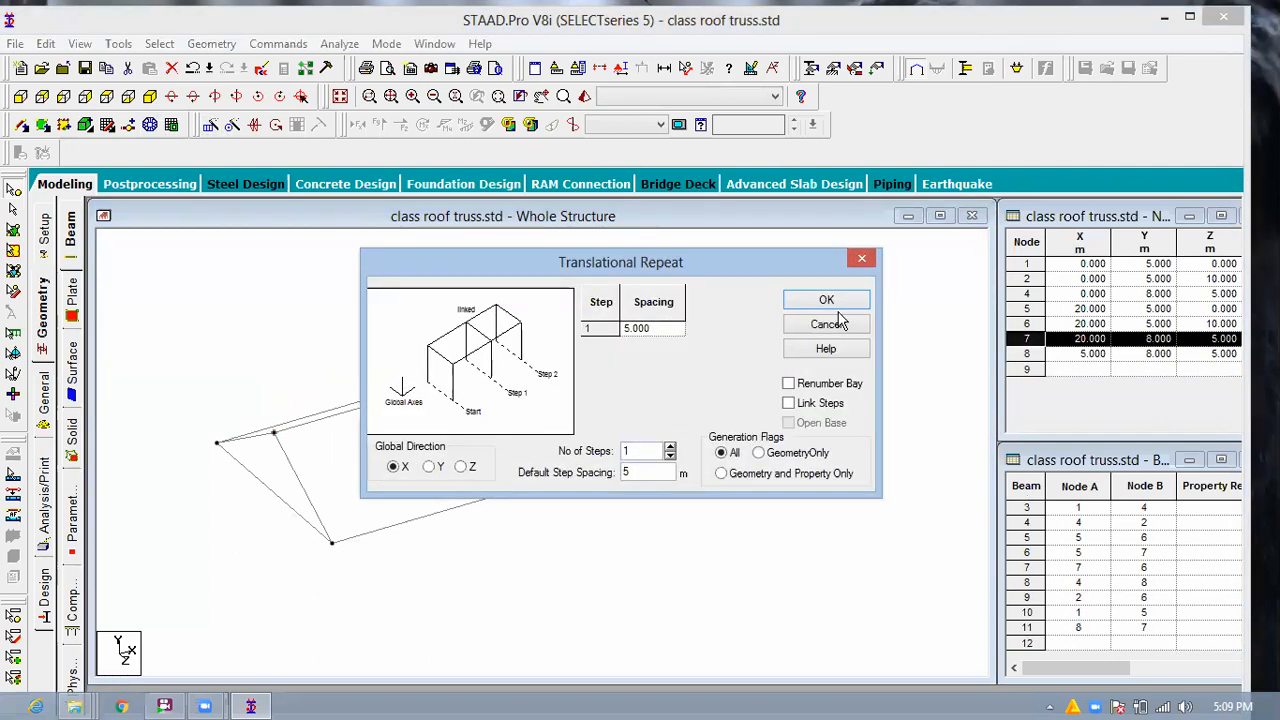
{"action": "left_click", "coordinate": [627, 476]}
{"action": "double_click", "coordinate": [625, 476]}
{"action": "type", "text": "-"}
{"action": "left_click", "coordinate": [824, 304]}
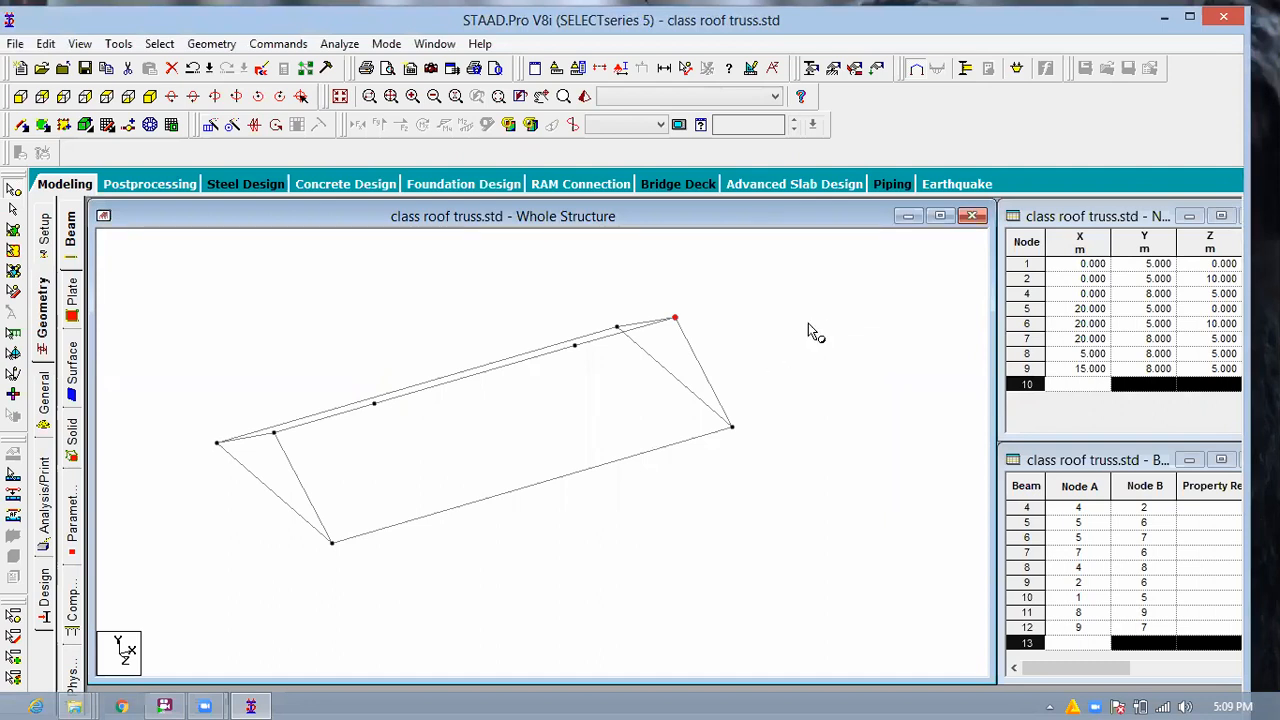
{"action": "left_click", "coordinate": [754, 334]}
Delete the two sloping beams and the ridge segment meeting at the X = 0 apex, together with the orphaned node.
{"action": "key", "text": "b"}
{"action": "left_click", "coordinate": [306, 414]}
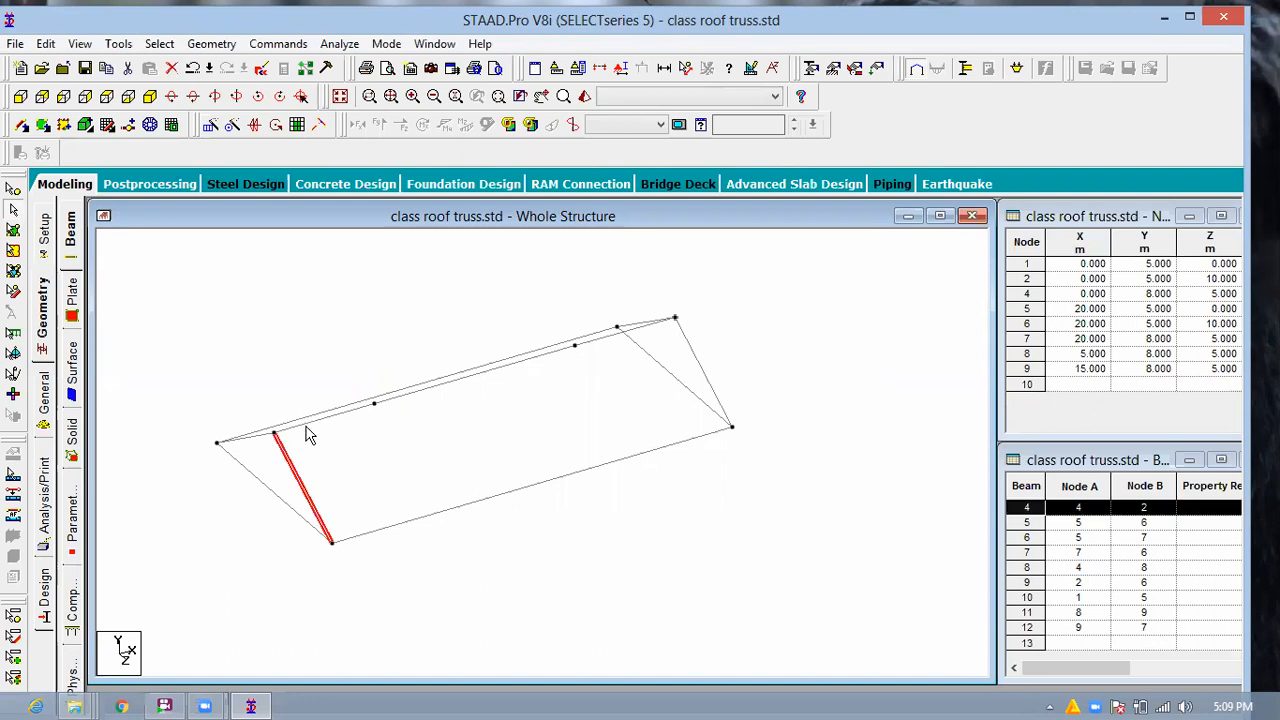
{"action": "left_click", "coordinate": [305, 424], "text": "ctrl"}
{"action": "left_click", "coordinate": [300, 418], "text": "ctrl"}
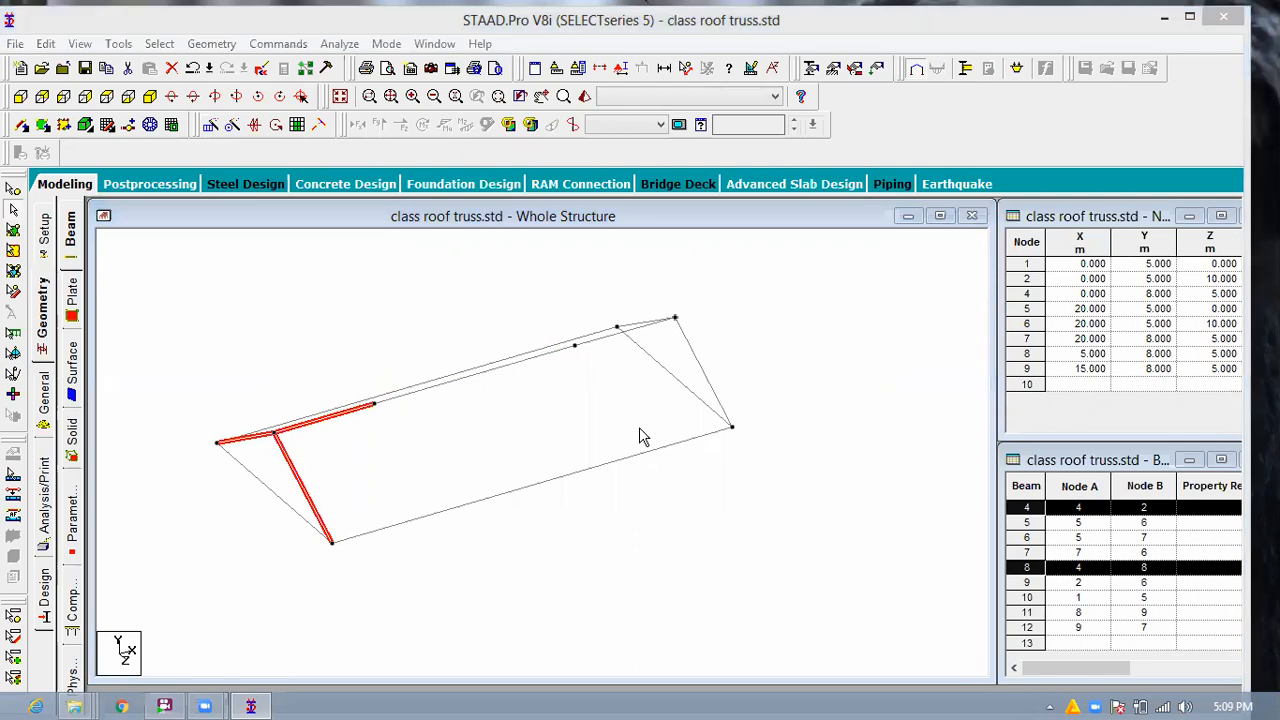
{"action": "key", "text": "Delete"}
{"action": "left_click", "coordinate": [690, 423]}
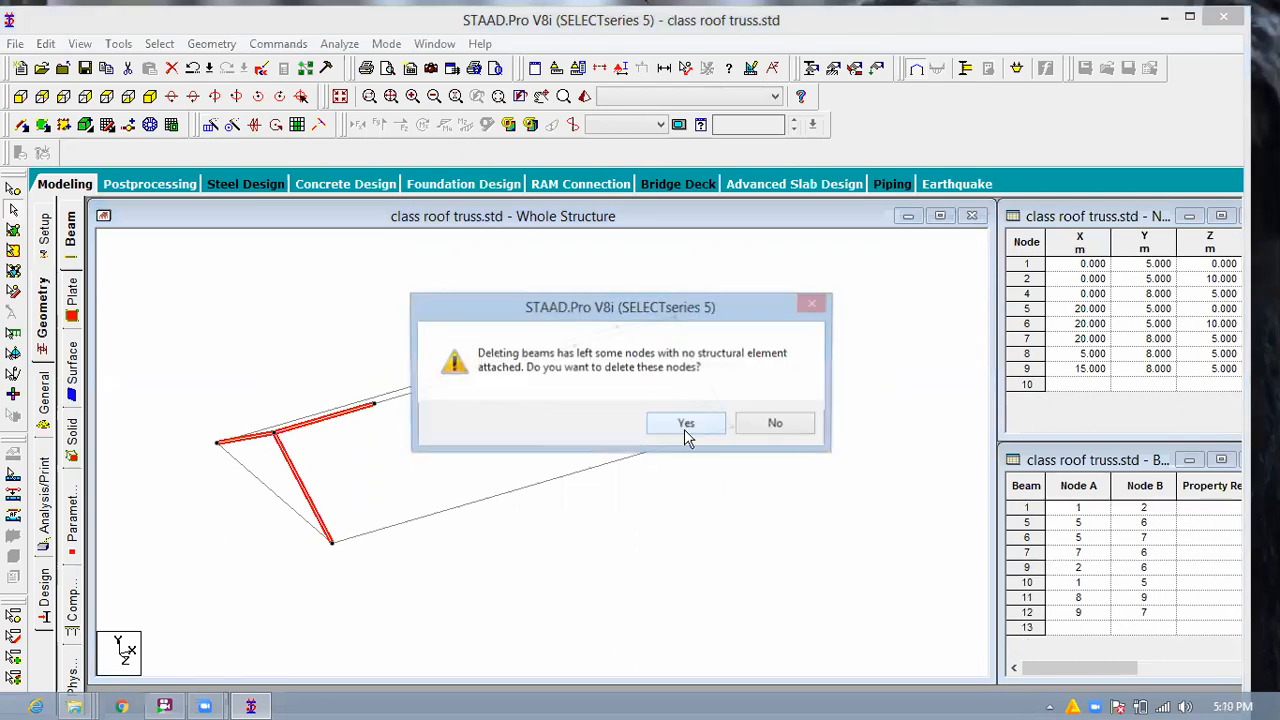
{"action": "left_click", "coordinate": [690, 424]}
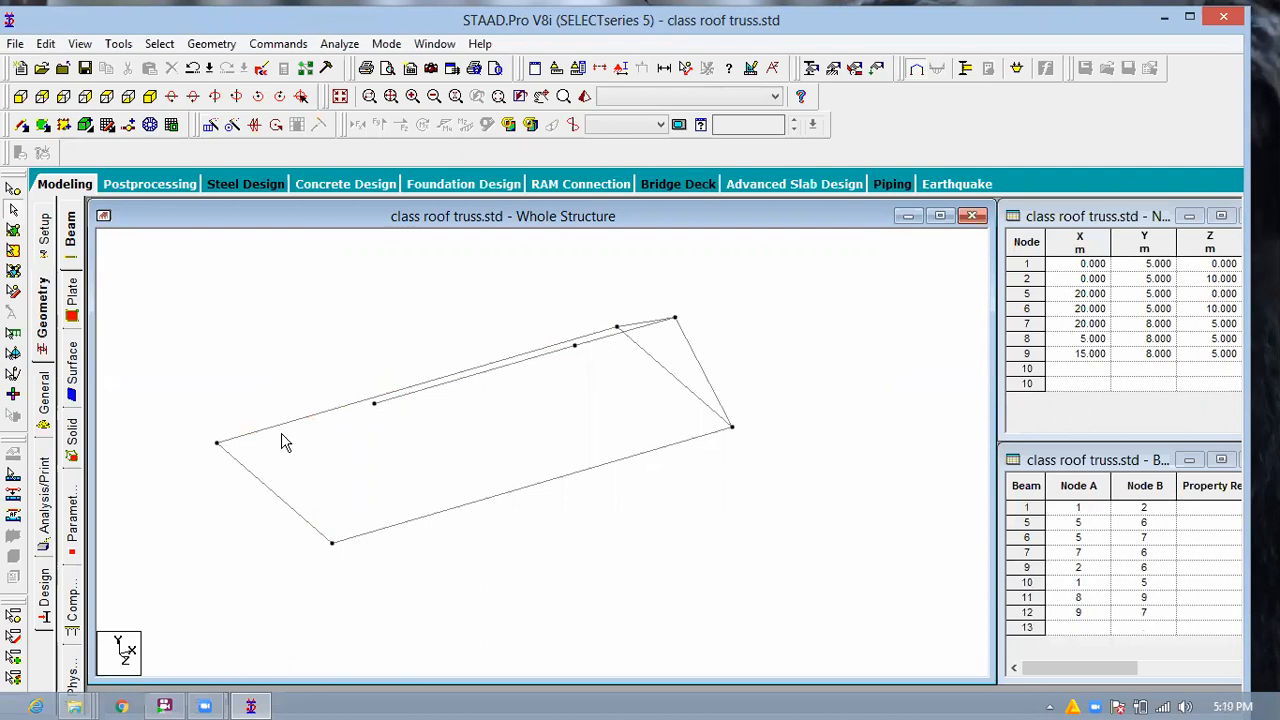
Add two hip beams from the ridge node at X = 5 m to the two base corner nodes at X = 0.
{"action": "left_click", "coordinate": [23, 126]}
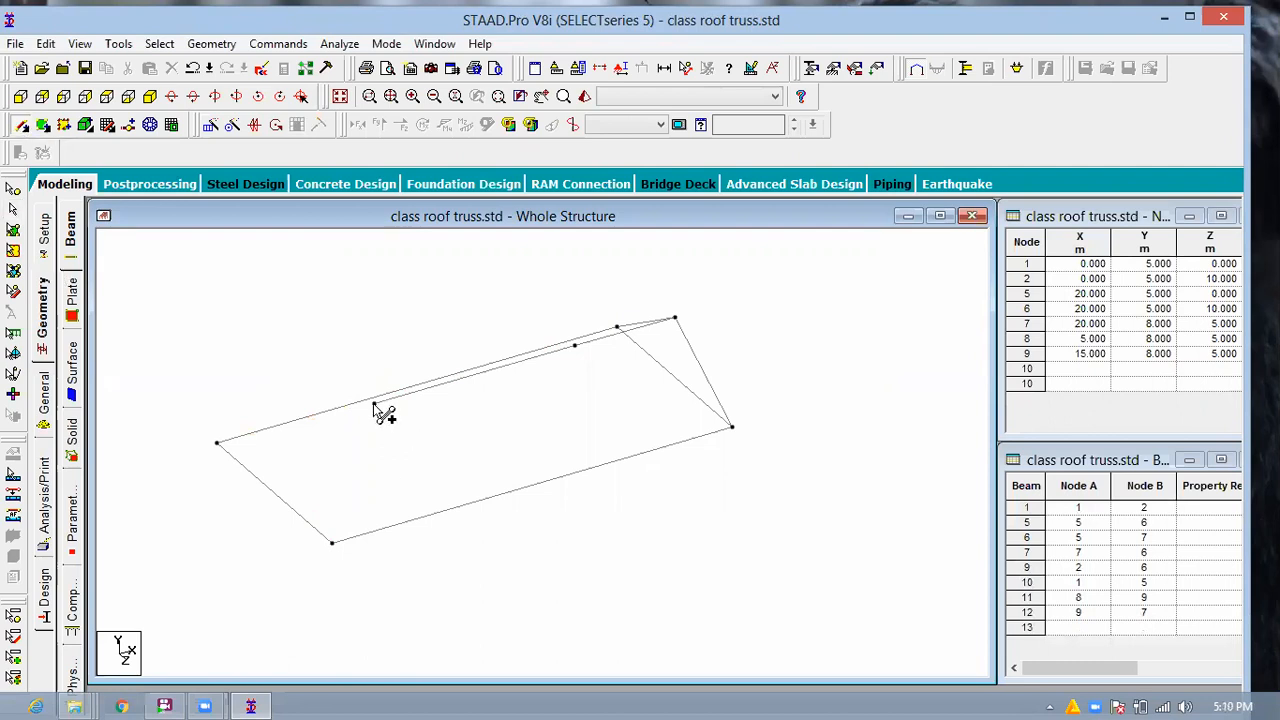
{"action": "left_click", "coordinate": [374, 406]}
{"action": "left_click", "coordinate": [218, 443]}
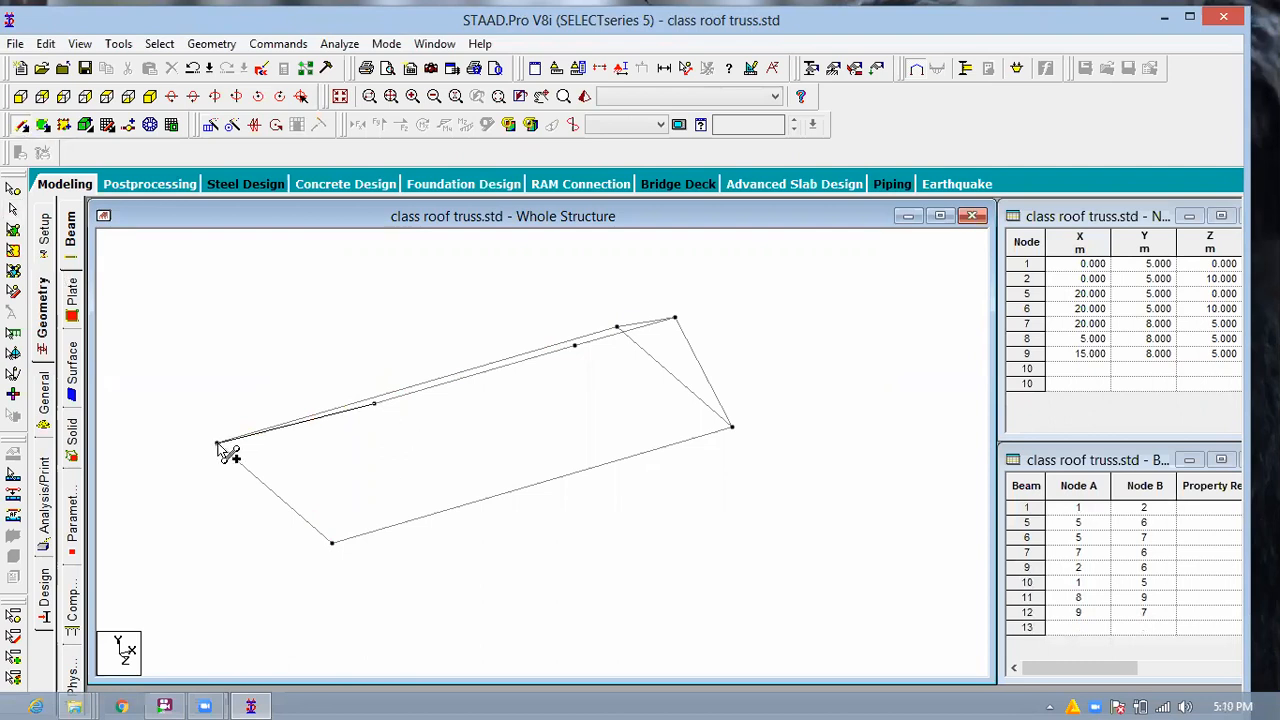
{"action": "left_click", "coordinate": [374, 405]}
{"action": "left_click", "coordinate": [332, 544]}
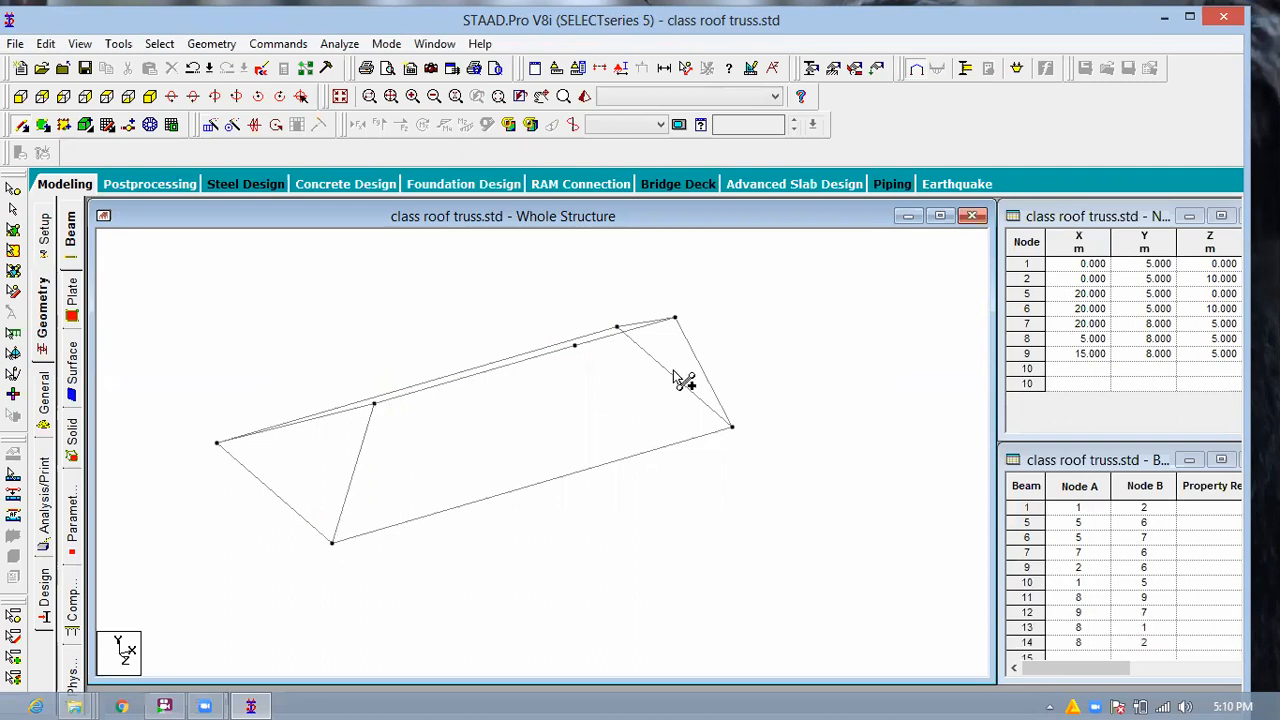
{"action": "key", "text": "Escape"}
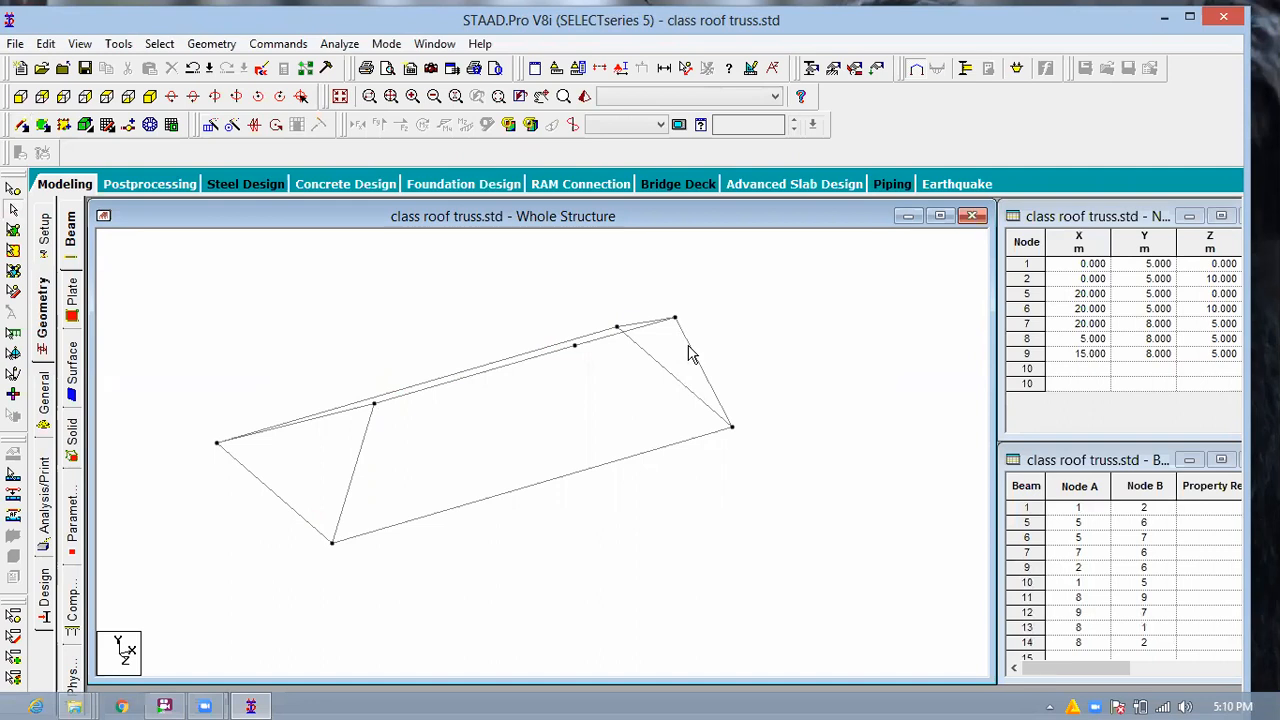
Delete the two sloping beams and the ridge segment meeting at the X = 20 m apex, together with the orphaned node.
{"action": "left_click", "coordinate": [688, 349]}
{"action": "left_click", "coordinate": [650, 316], "text": "ctrl"}
{"action": "left_click", "coordinate": [651, 329], "text": "ctrl"}
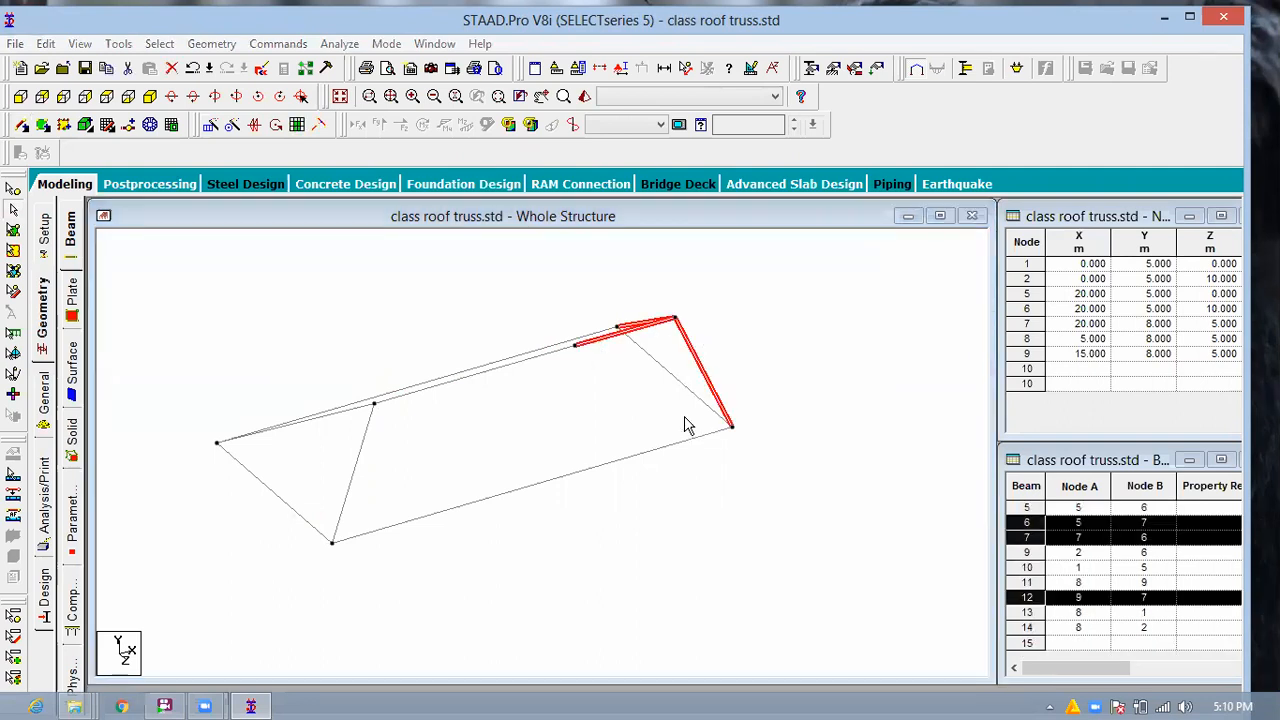
{"action": "key", "text": "Delete"}
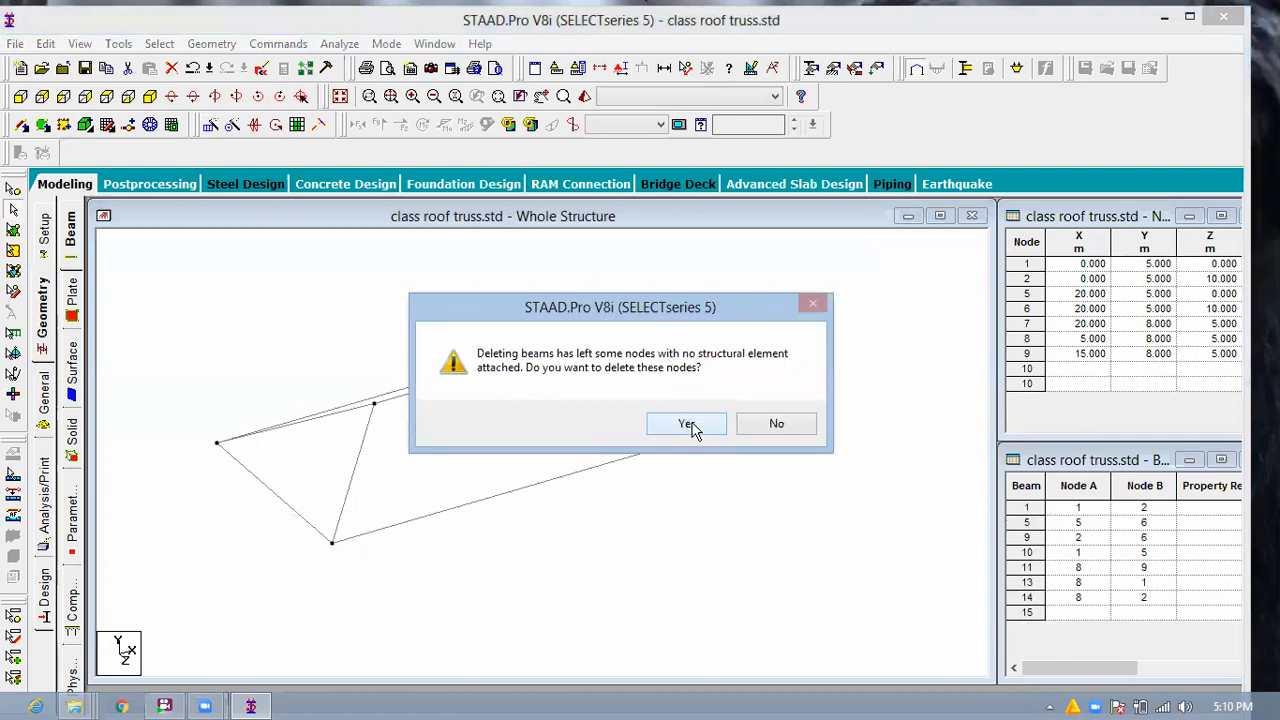
{"action": "left_click", "coordinate": [690, 425]}
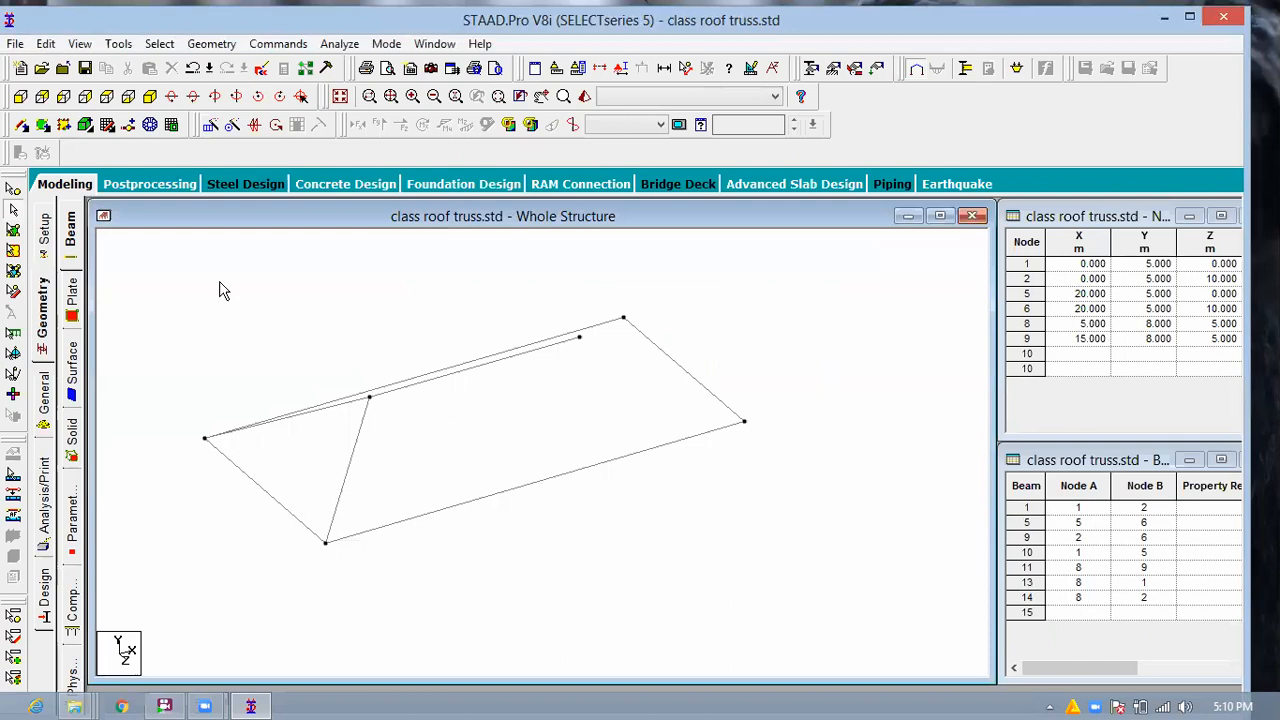
Add two hip beams from the ridge node at X = 15 m to the two base corner nodes at X = 20 m.
{"action": "left_click", "coordinate": [579, 337]}
{"action": "left_click", "coordinate": [745, 422]}
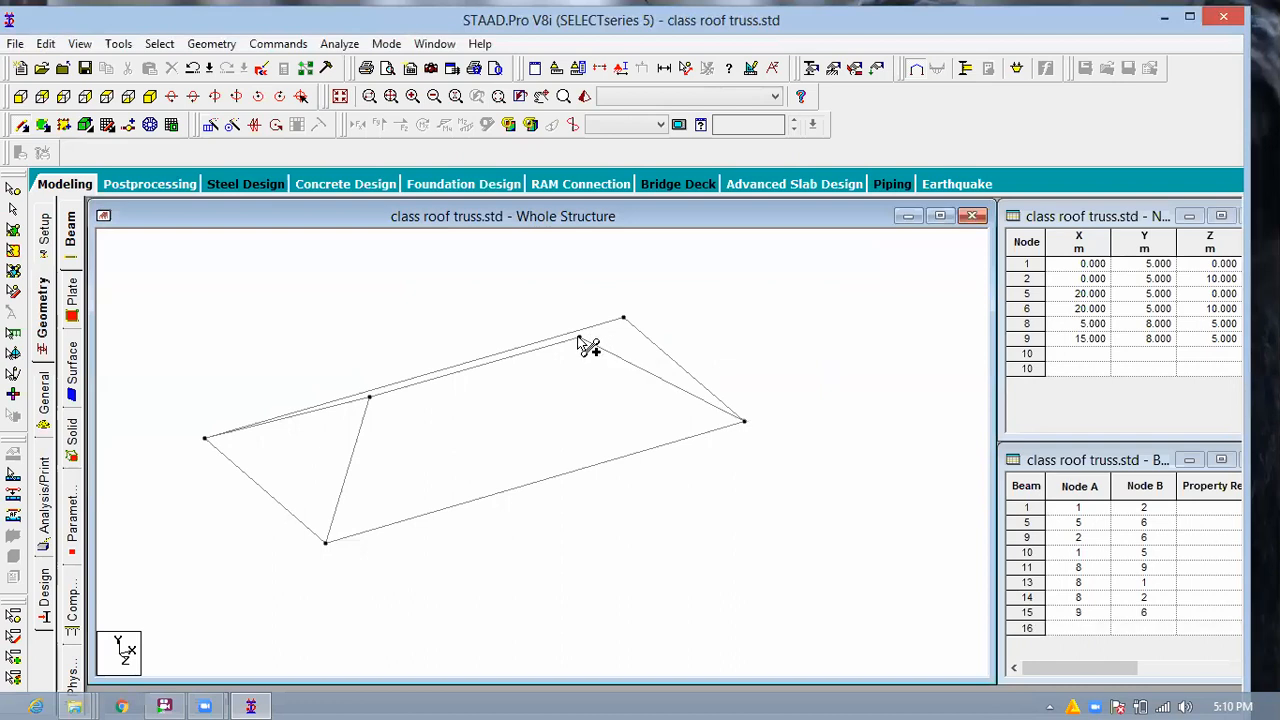
{"action": "left_click", "coordinate": [623, 318]}
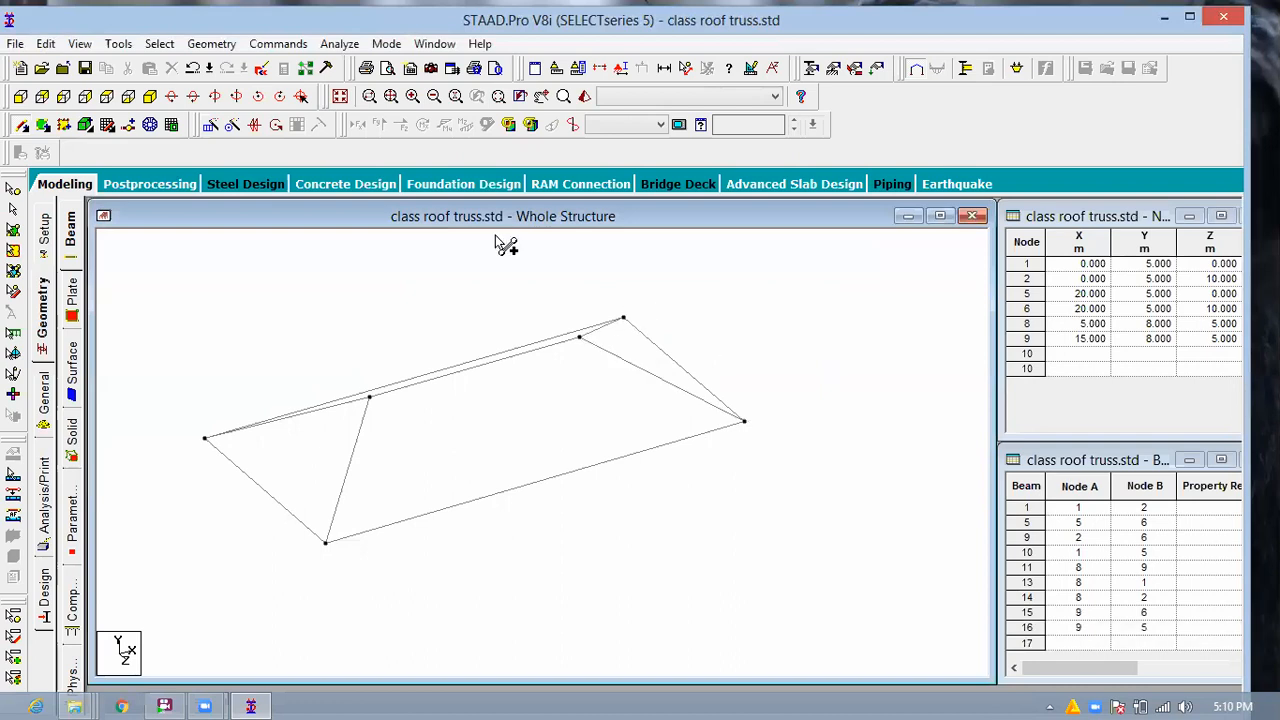
{"action": "left_click", "coordinate": [105, 95]}
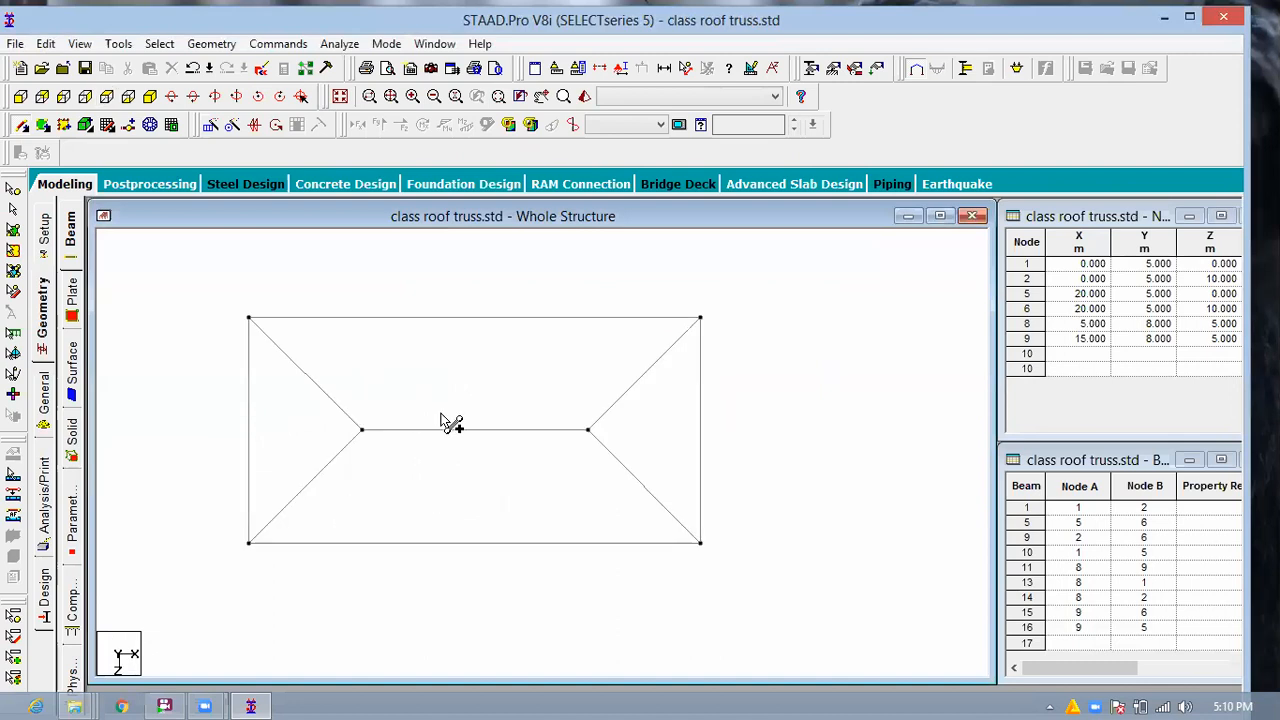
{"action": "scroll", "coordinate": [699, 472], "scroll_direction": "down", "scroll_amount": 1}
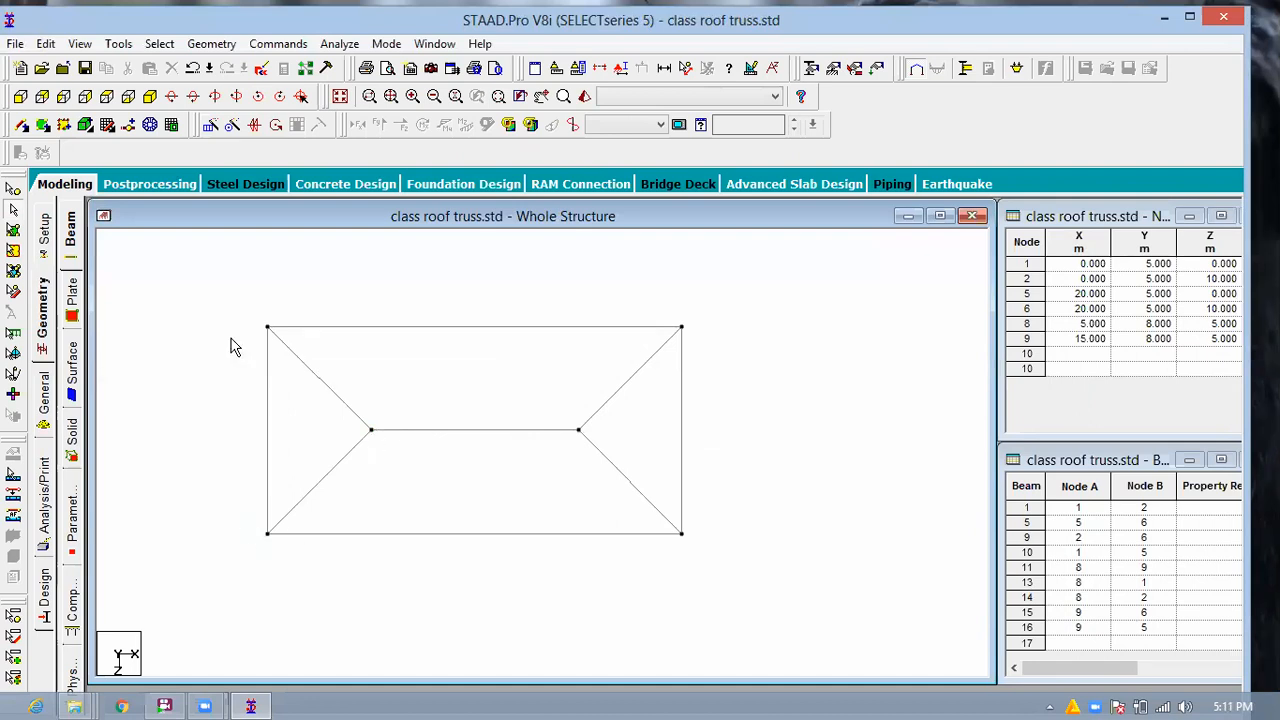
Try to copy the two base corner nodes at X = 0 by -5 m along global X with Translational Repeat, and undo it.
{"action": "left_click", "coordinate": [14, 189]}
{"action": "left_click_drag", "start_coordinate": [224, 514], "coordinate": [362, 607]}
{"action": "left_click_drag", "start_coordinate": [239, 306], "coordinate": [307, 371]}
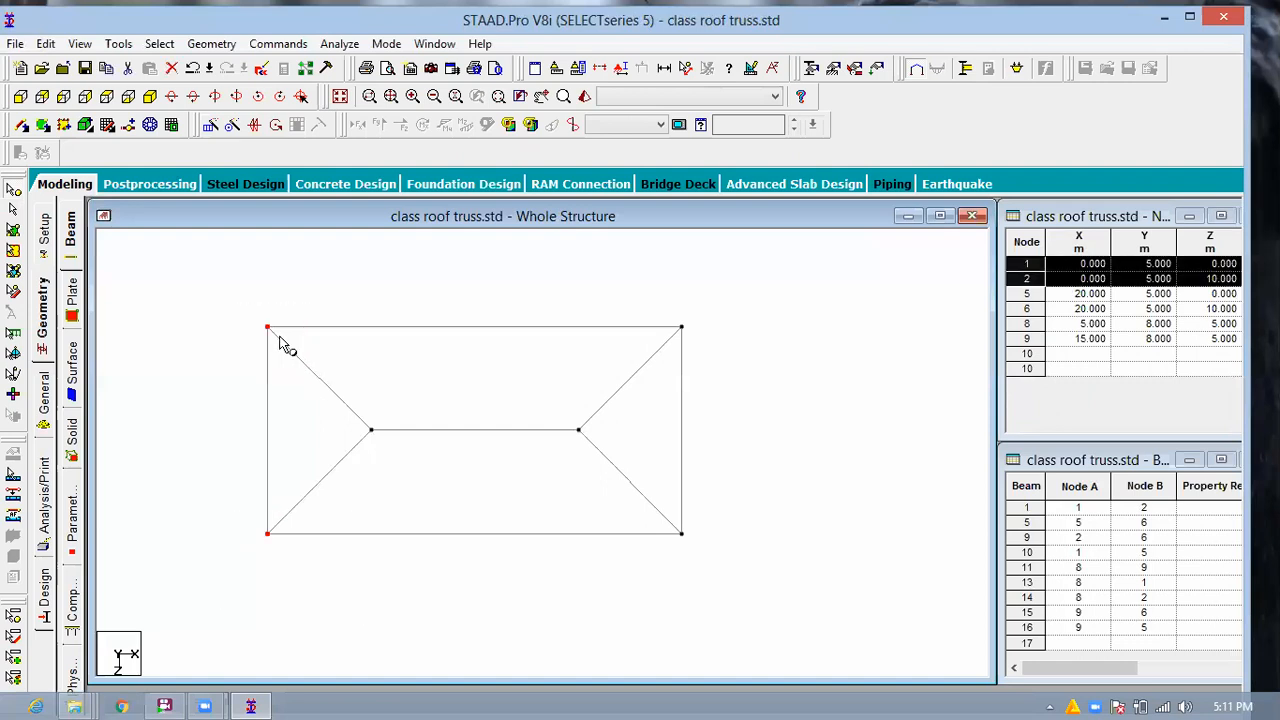
{"action": "left_click", "coordinate": [211, 126]}
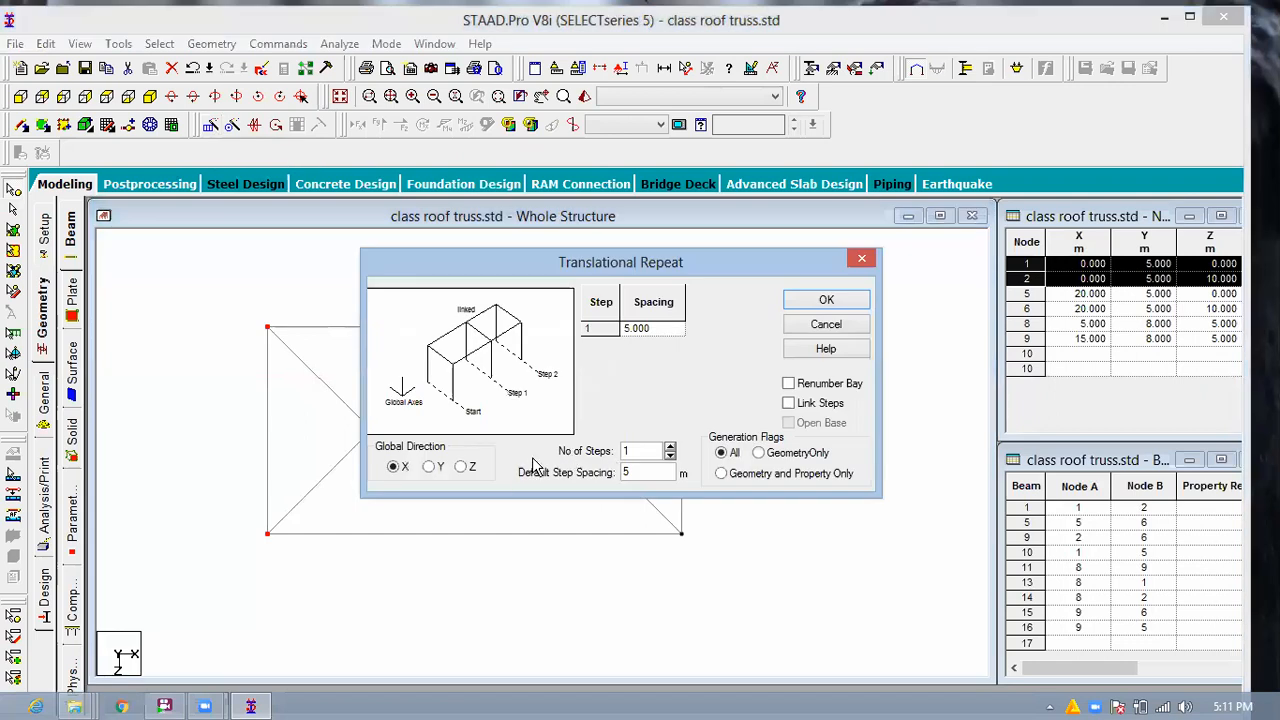
{"action": "left_click", "coordinate": [631, 475]}
{"action": "left_click_drag", "start_coordinate": [630, 475], "coordinate": [608, 479]}
{"action": "type", "text": "-5"}
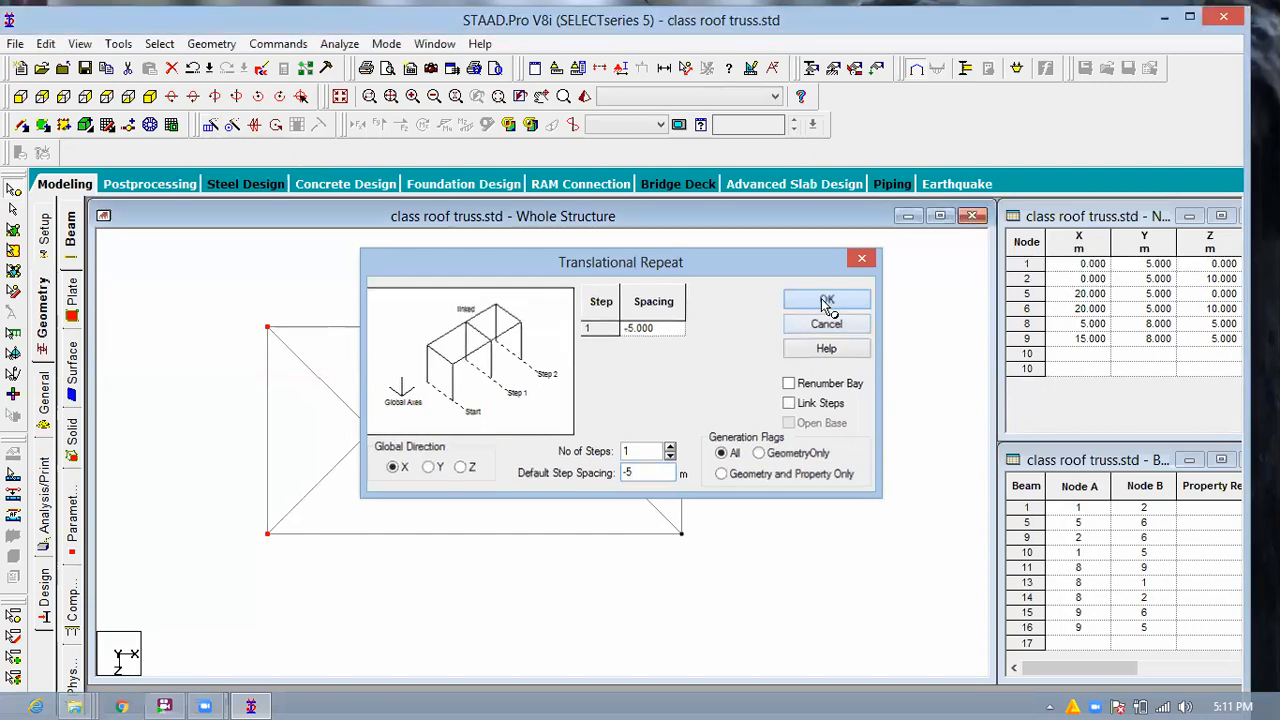
{"action": "left_click", "coordinate": [826, 300]}
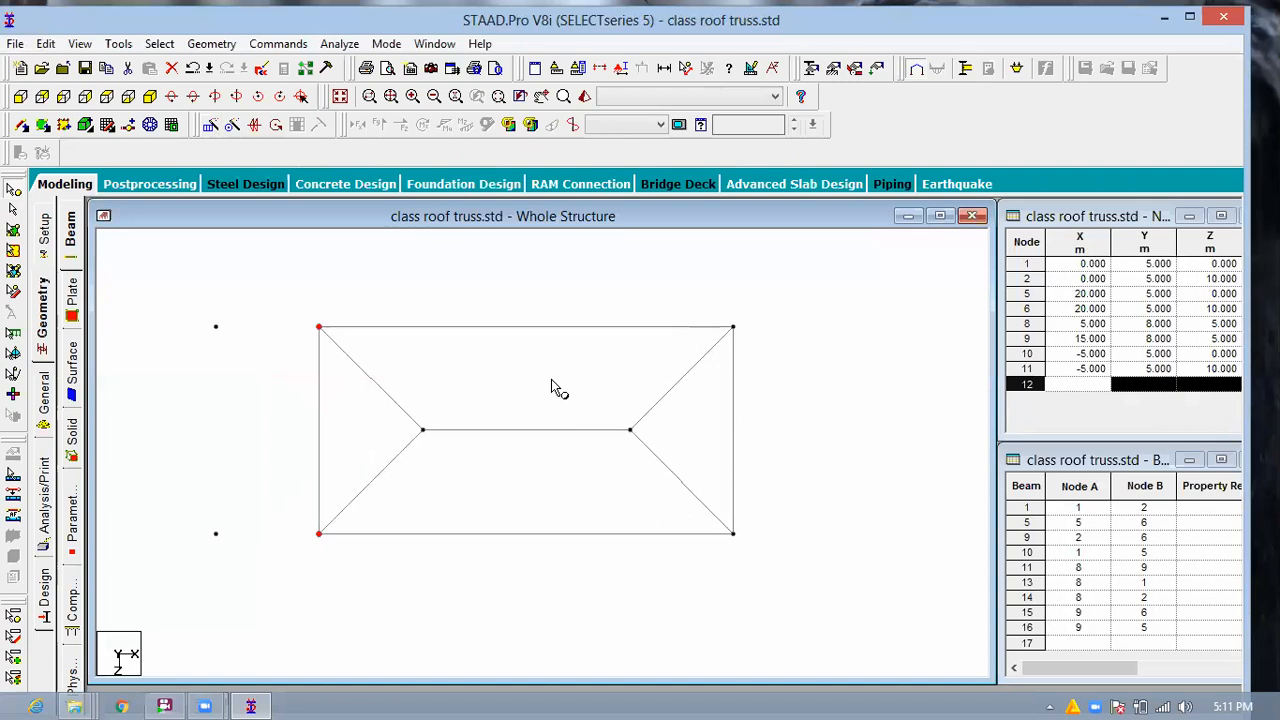
{"action": "key", "text": "ctrl+z"}
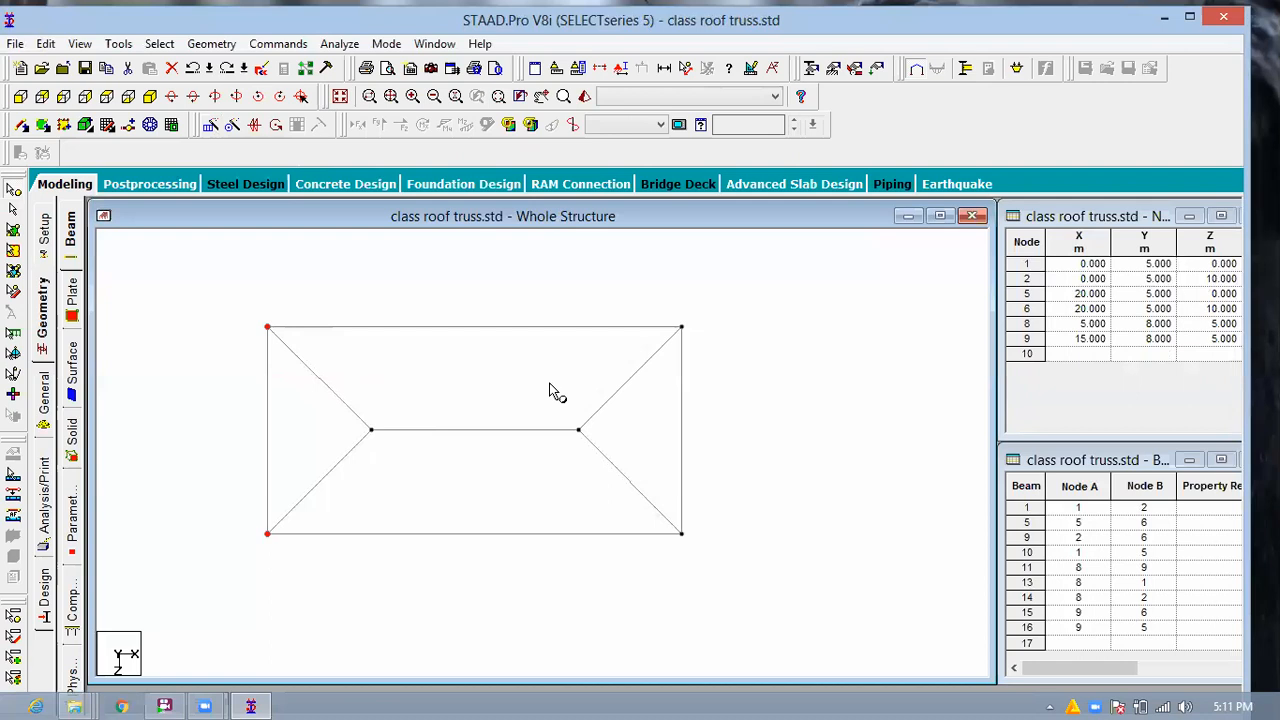
Try to copy the ridge node at X = 5 m by 5 m along global X with Translational Repeat, and undo it.
{"action": "left_click", "coordinate": [13, 209]}
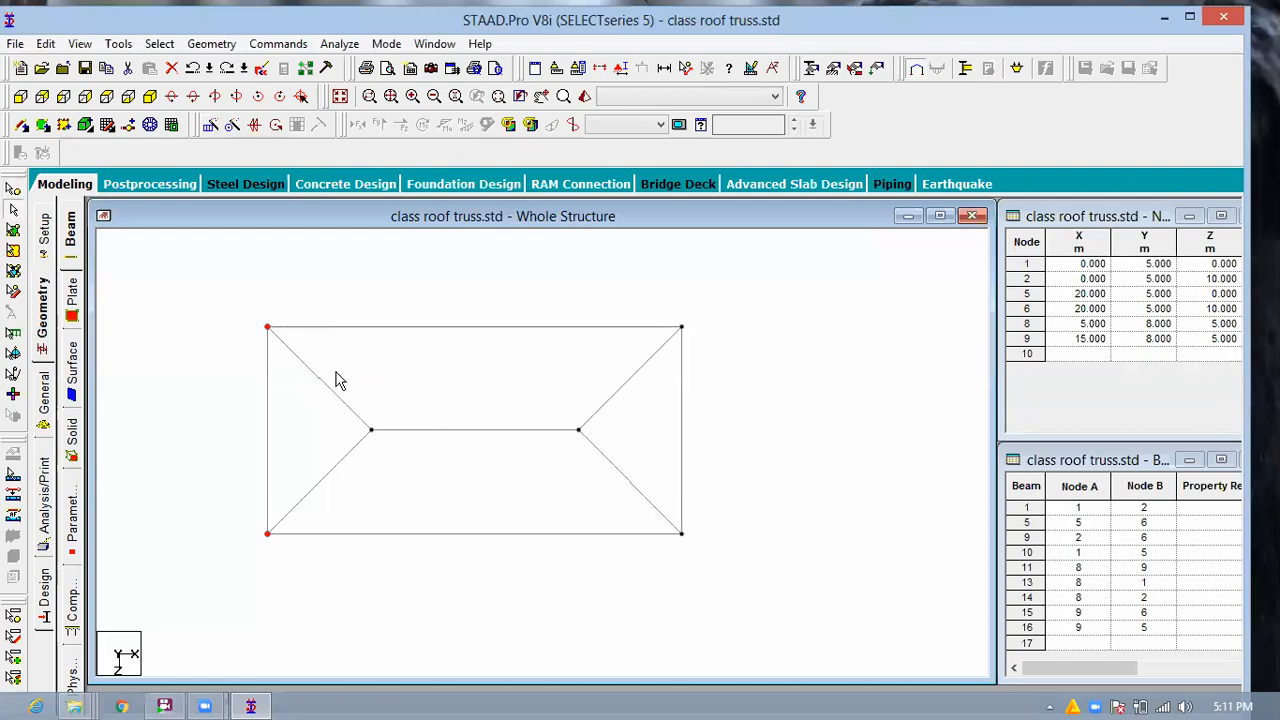
{"action": "left_click", "coordinate": [13, 189]}
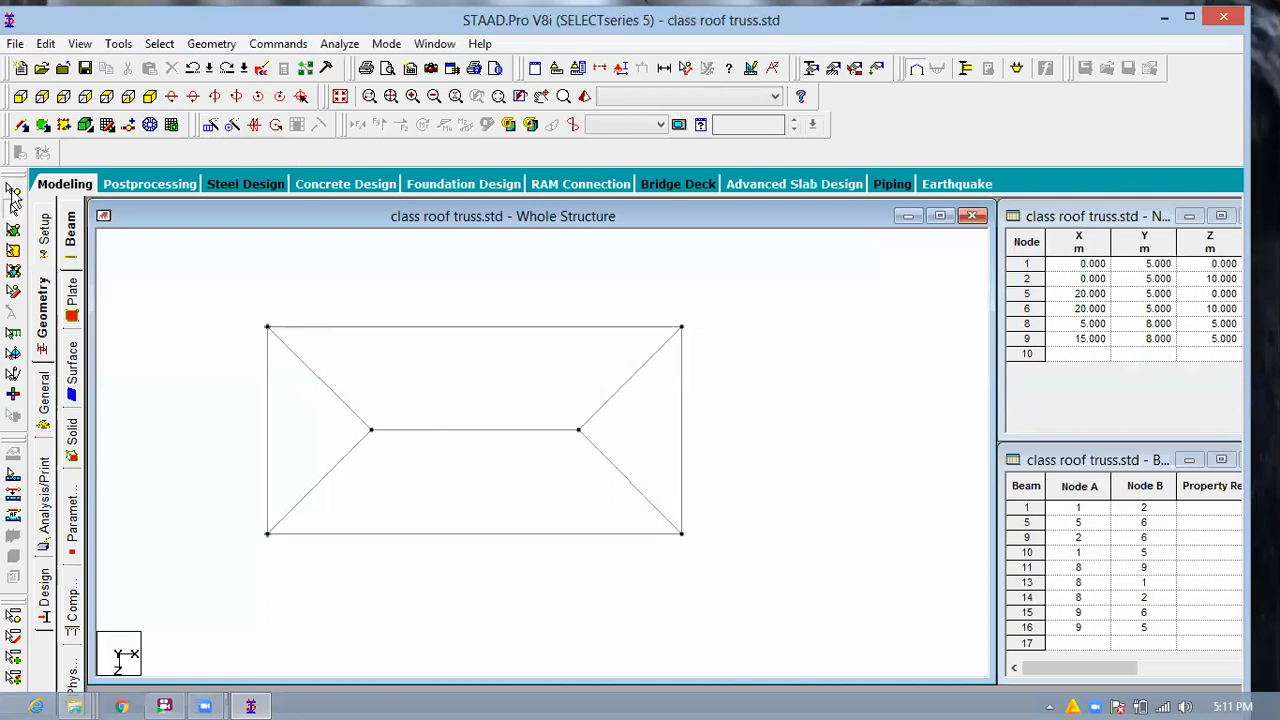
{"action": "left_click", "coordinate": [371, 430]}
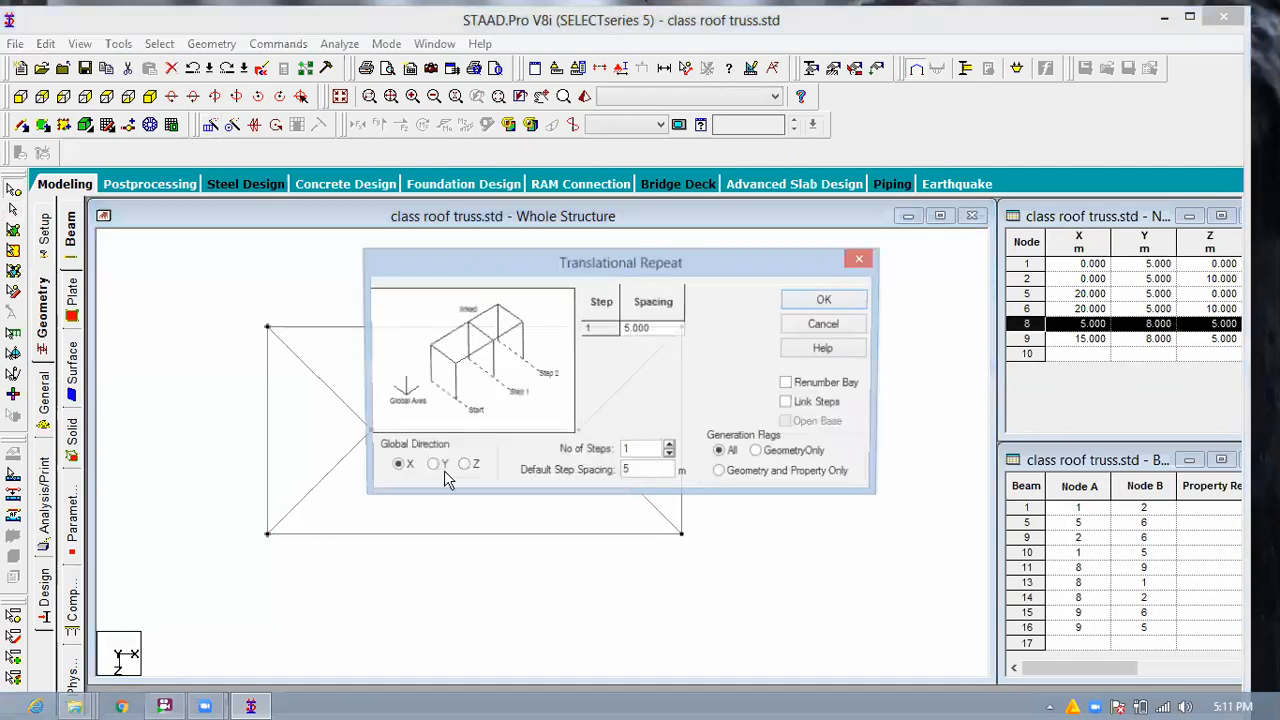
{"action": "left_click", "coordinate": [819, 307]}
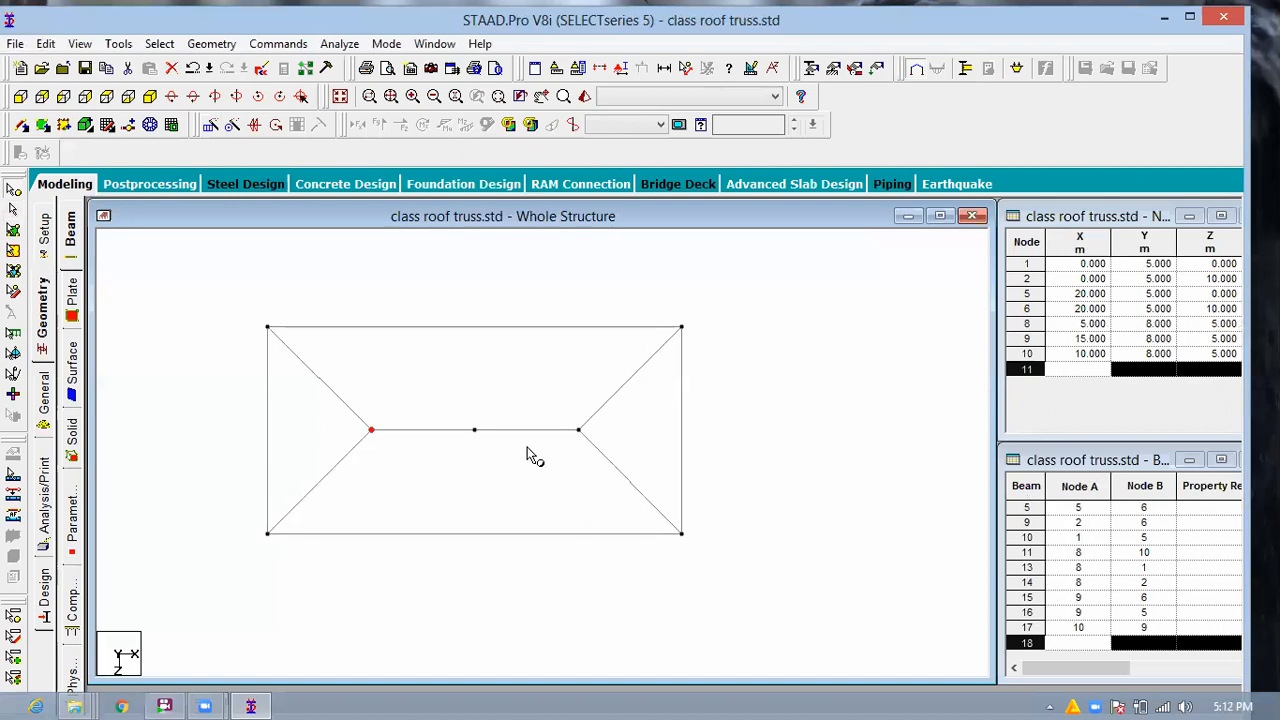
{"action": "key", "text": "ctrl+z"}
Copy the two base corner nodes at X = 0 by 5 m along global X onto the long eave beams with Translational Repeat.
{"action": "left_click_drag", "start_coordinate": [239, 515], "coordinate": [310, 575]}
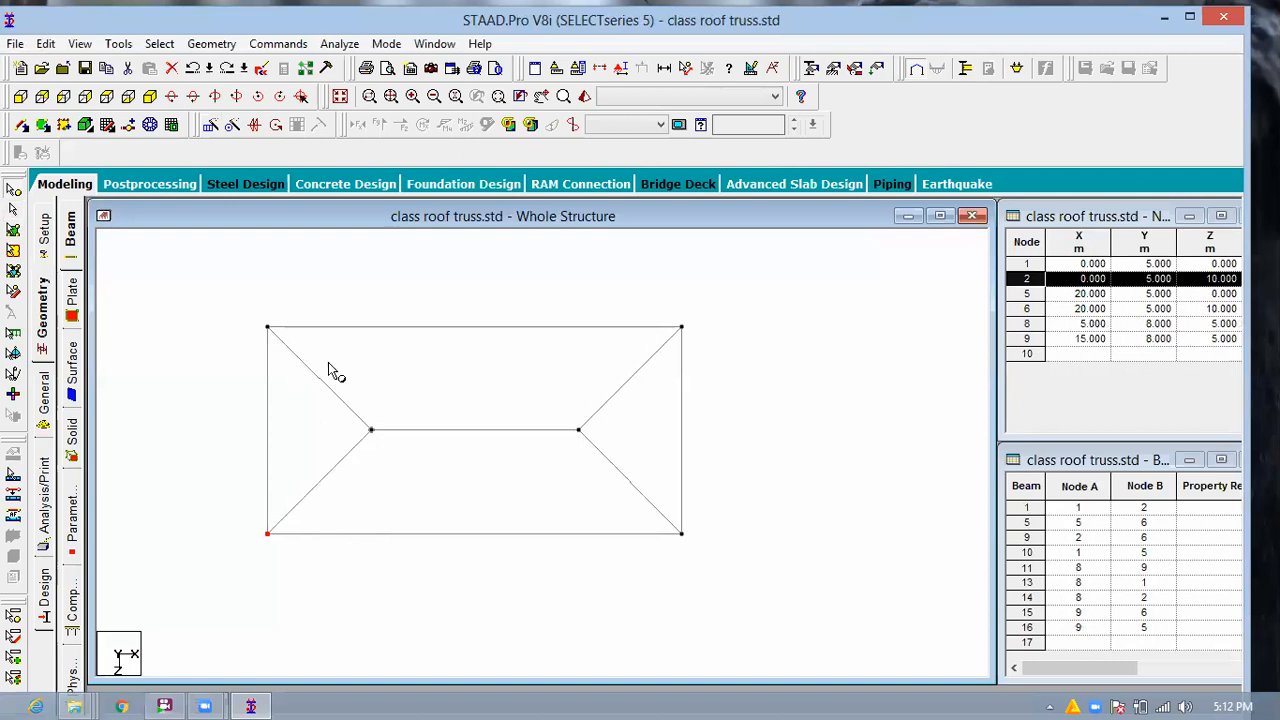
{"action": "left_click", "coordinate": [267, 326], "text": "ctrl"}
{"action": "left_click", "coordinate": [210, 127]}
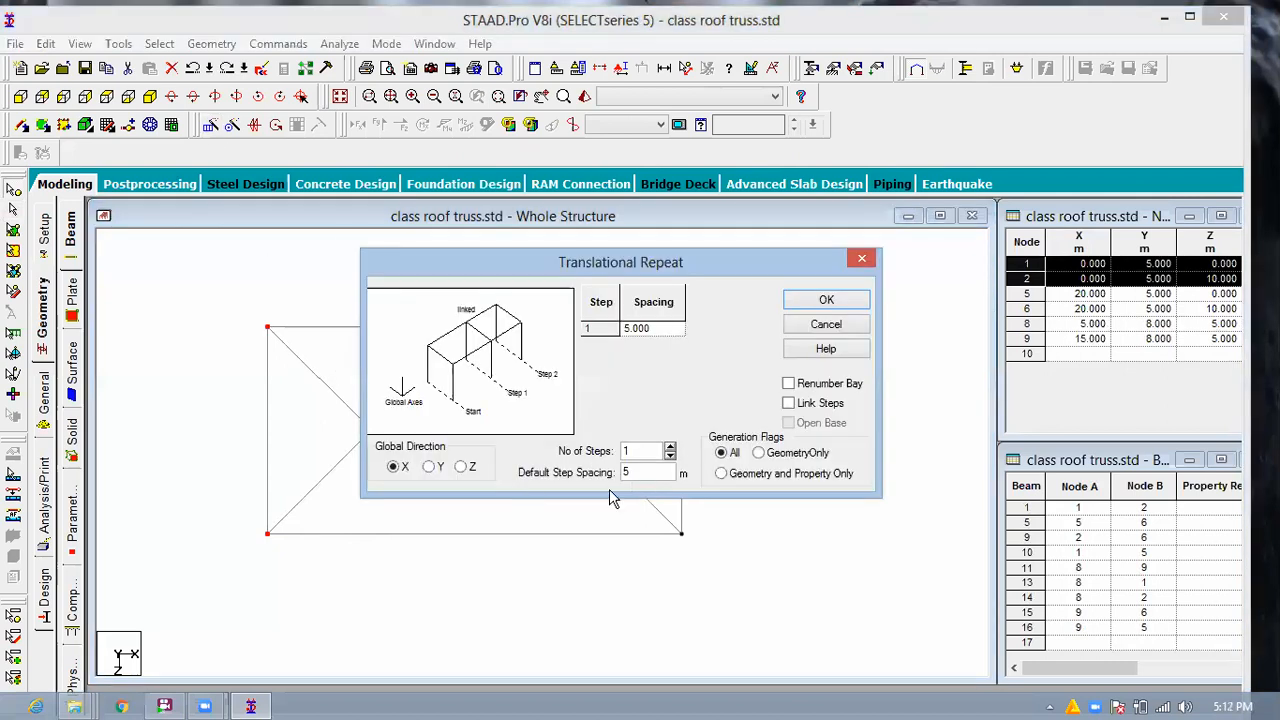
{"action": "left_click", "coordinate": [624, 471]}
{"action": "type", "text": "-"}
{"action": "key", "text": "Return"}
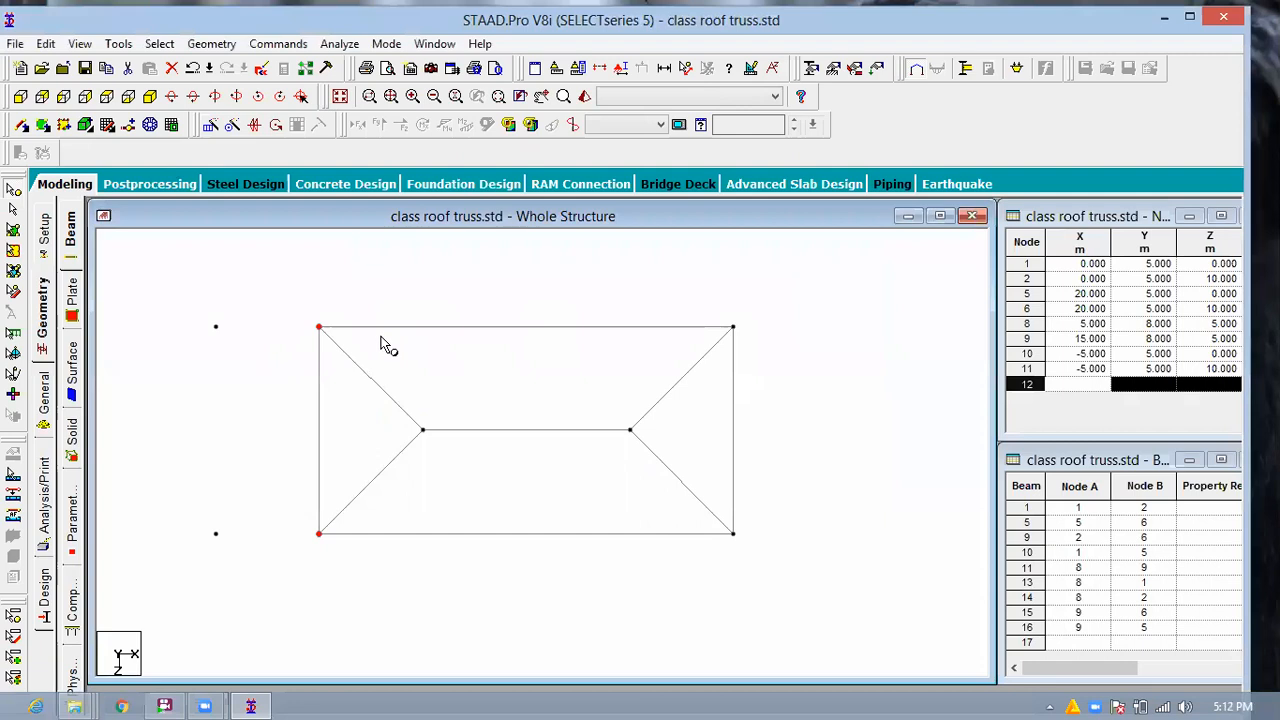
{"action": "key", "text": "ctrl+z"}
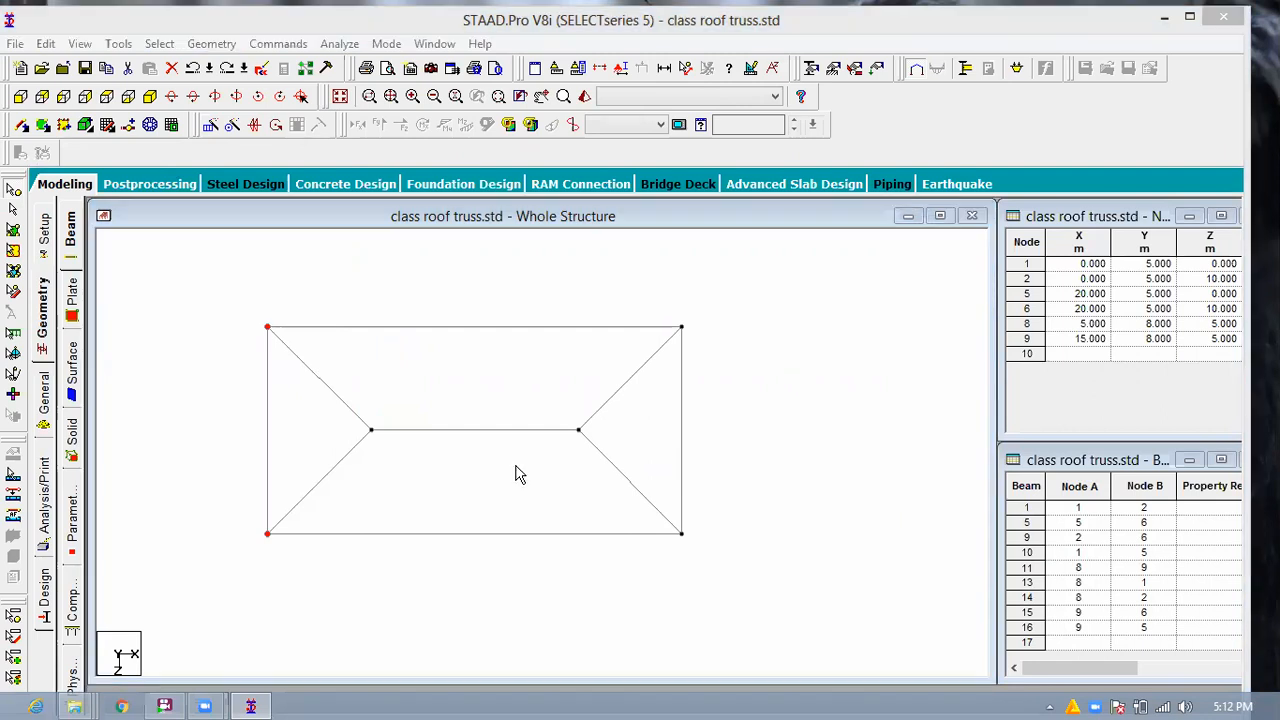
{"action": "left_click", "coordinate": [827, 300]}
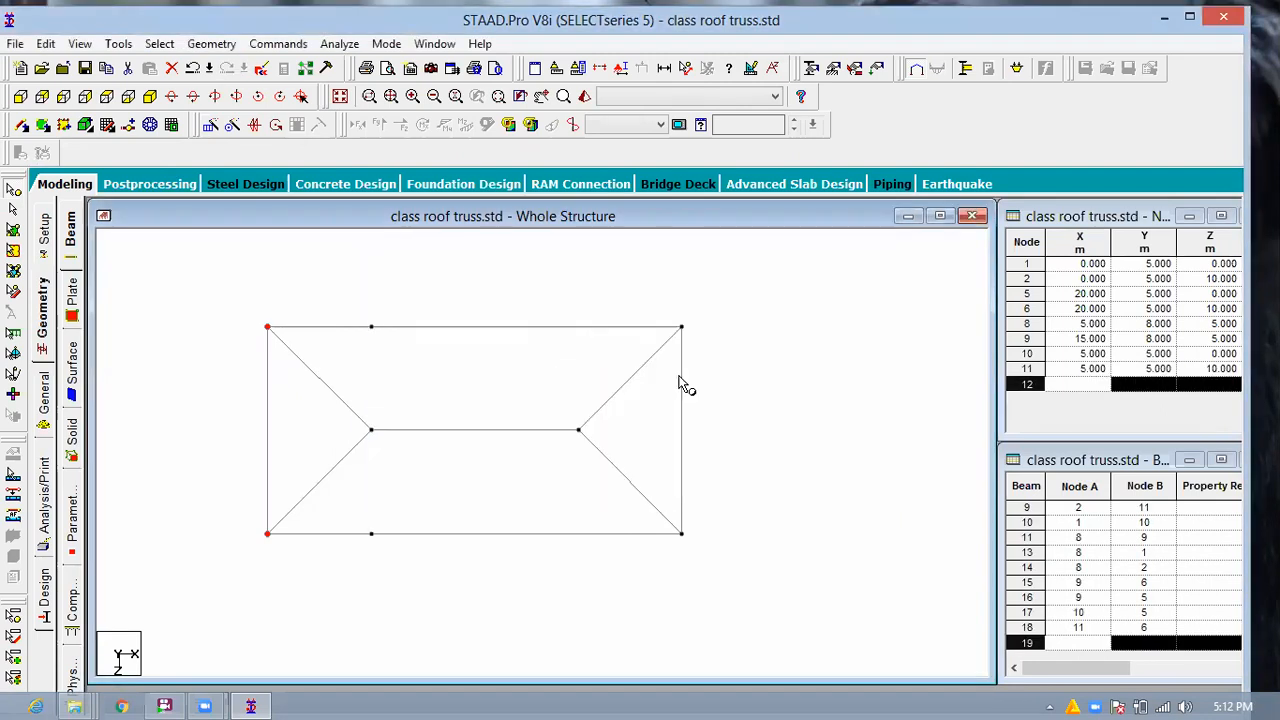
Copy the two base corner nodes at X = 20 m by -5 m along global X onto the long eave beams with Translational Repeat.
{"action": "left_click", "coordinate": [682, 327]}
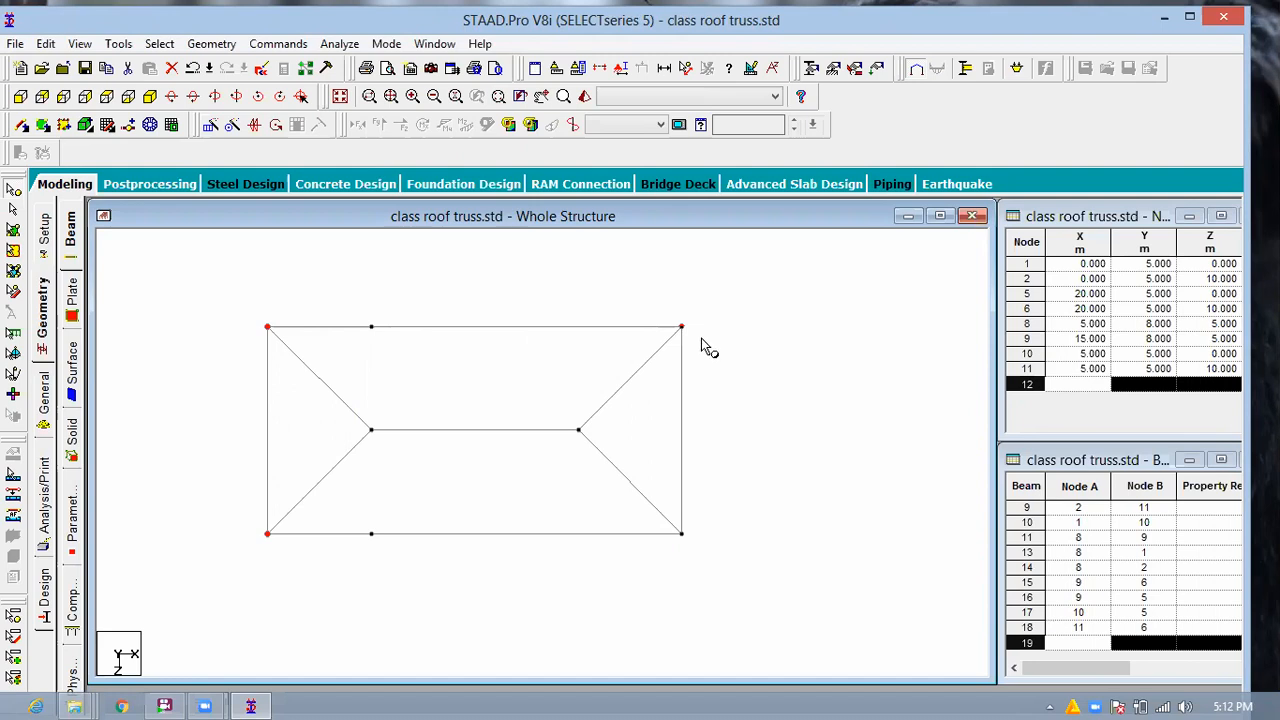
{"action": "left_click_drag", "start_coordinate": [659, 300], "coordinate": [744, 383]}
{"action": "left_click_drag", "start_coordinate": [597, 505], "coordinate": [714, 563], "text": "ctrl"}
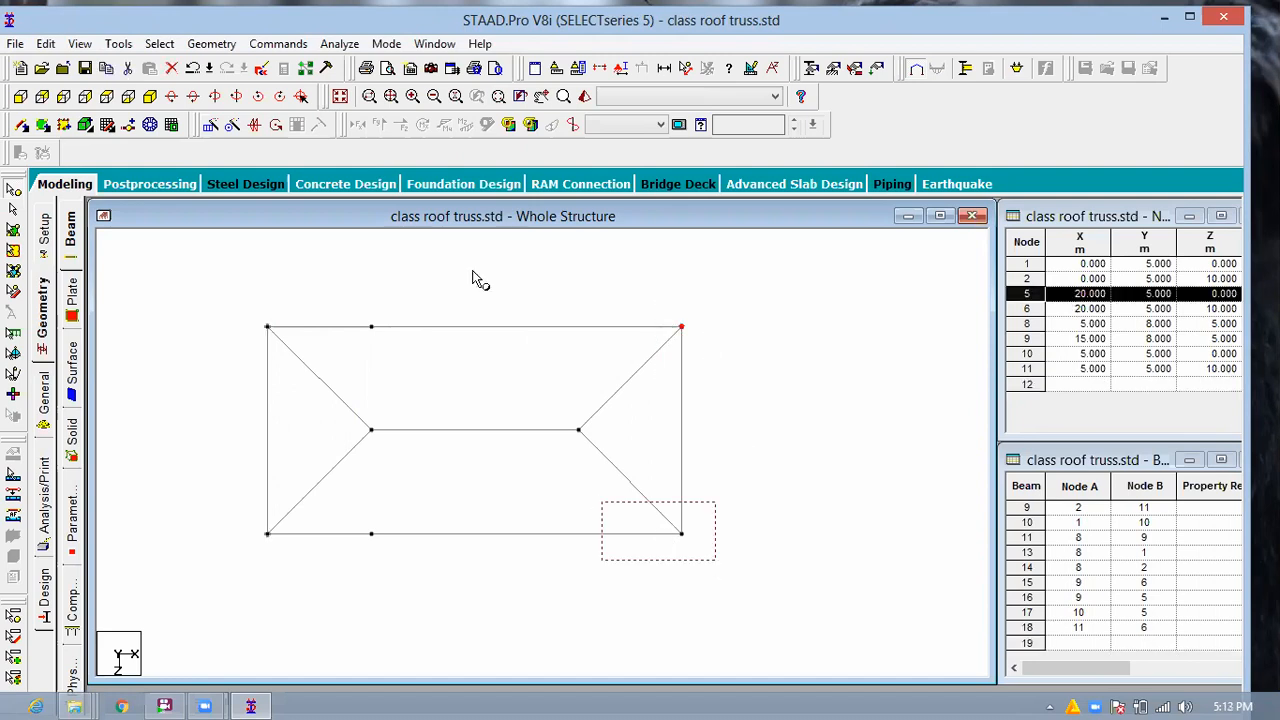
{"action": "left_click", "coordinate": [210, 126]}
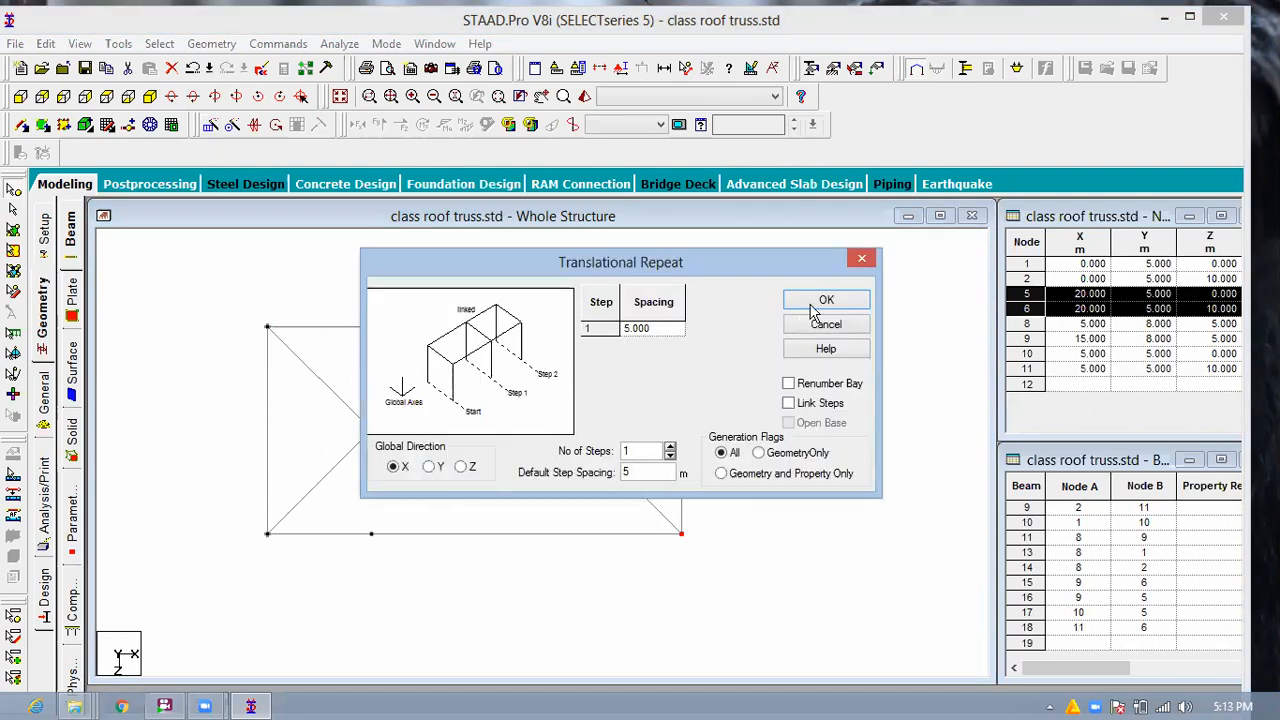
{"action": "left_click", "coordinate": [824, 302]}
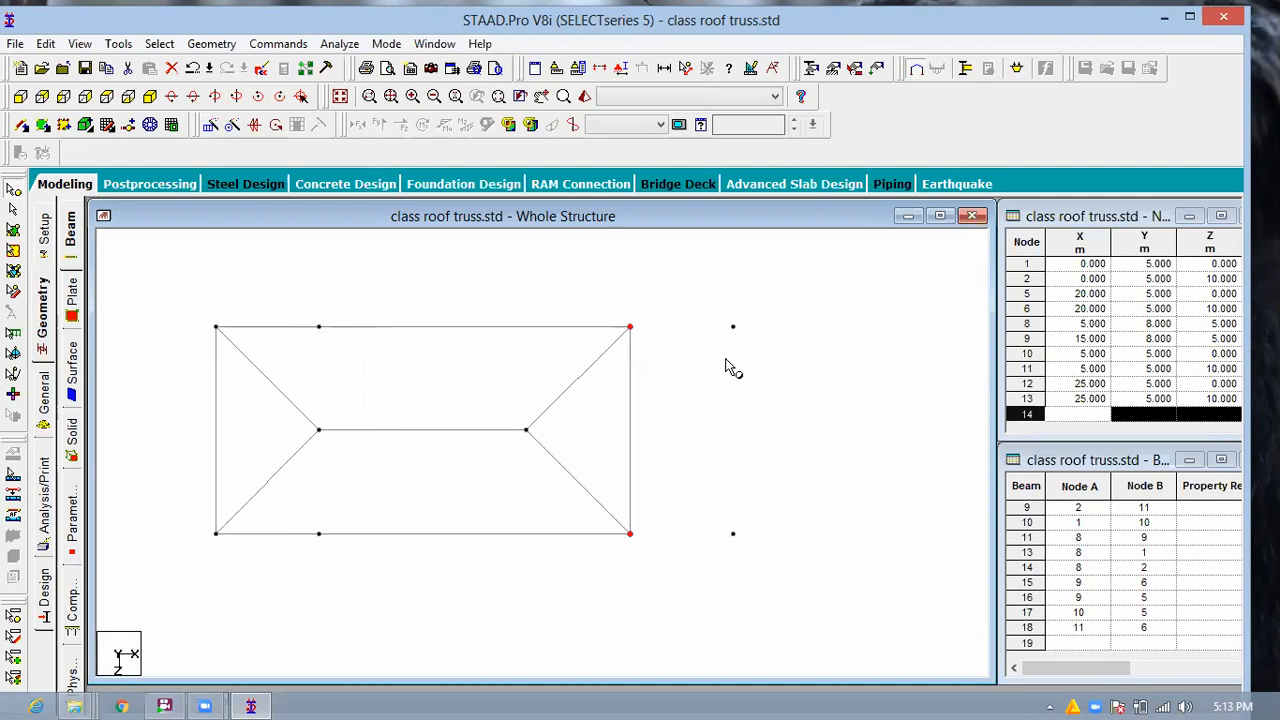
{"action": "key", "text": "ctrl+z"}
{"action": "left_click", "coordinate": [212, 126]}
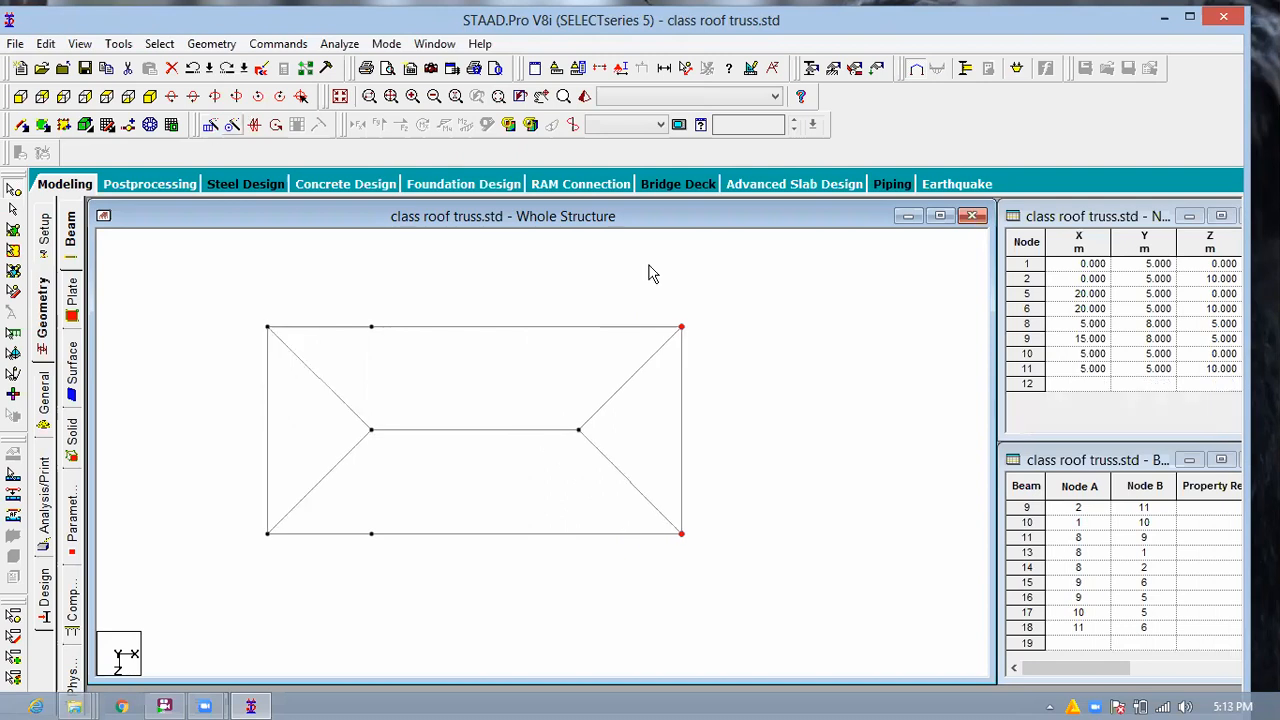
{"action": "left_click", "coordinate": [624, 472]}
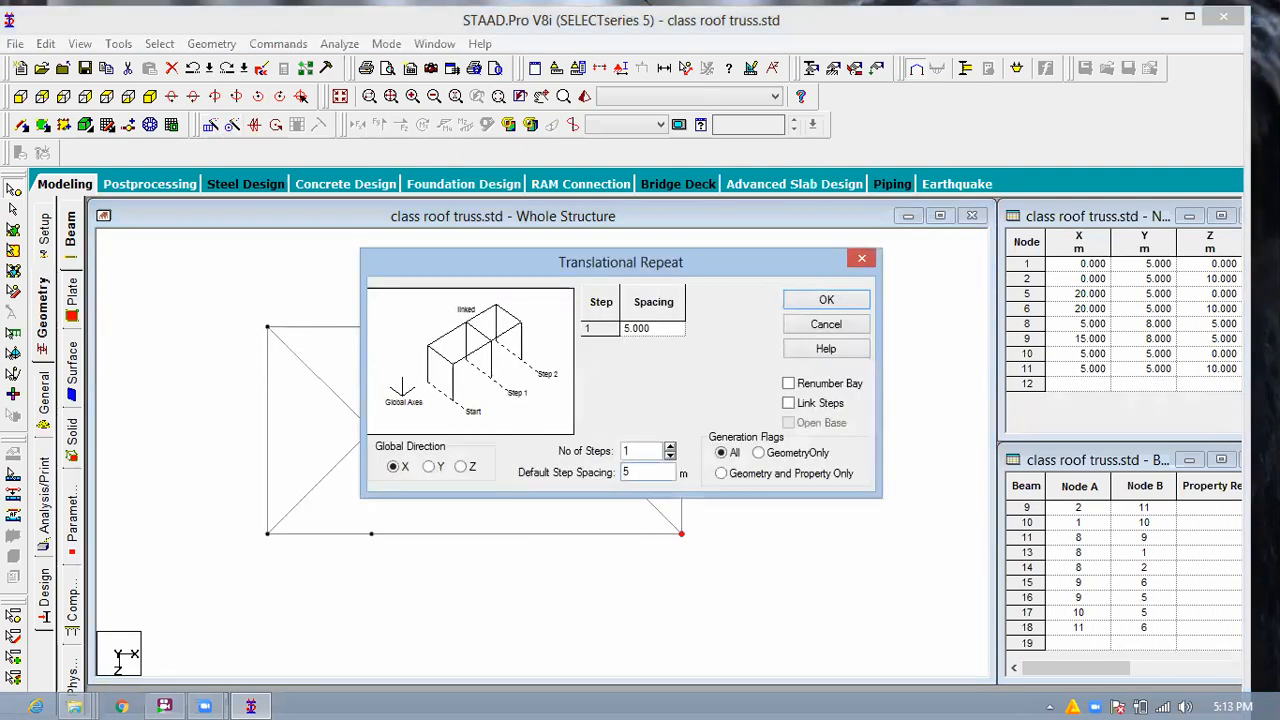
{"action": "left_click", "coordinate": [816, 304]}
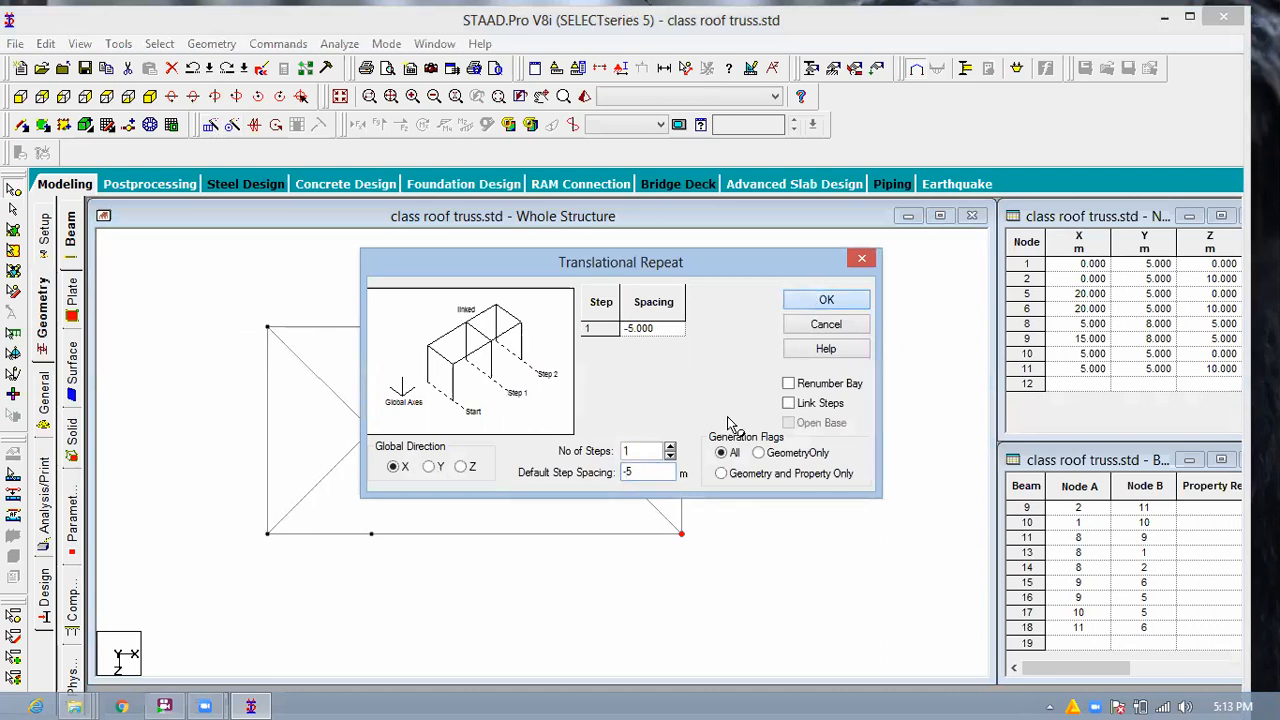
Insert 3 evenly spaced nodes on each of the two hip beams and two 5 m eave segments at the X = 0 end.
{"action": "scroll", "coordinate": [600, 463], "scroll_direction": "down", "scroll_amount": 1}
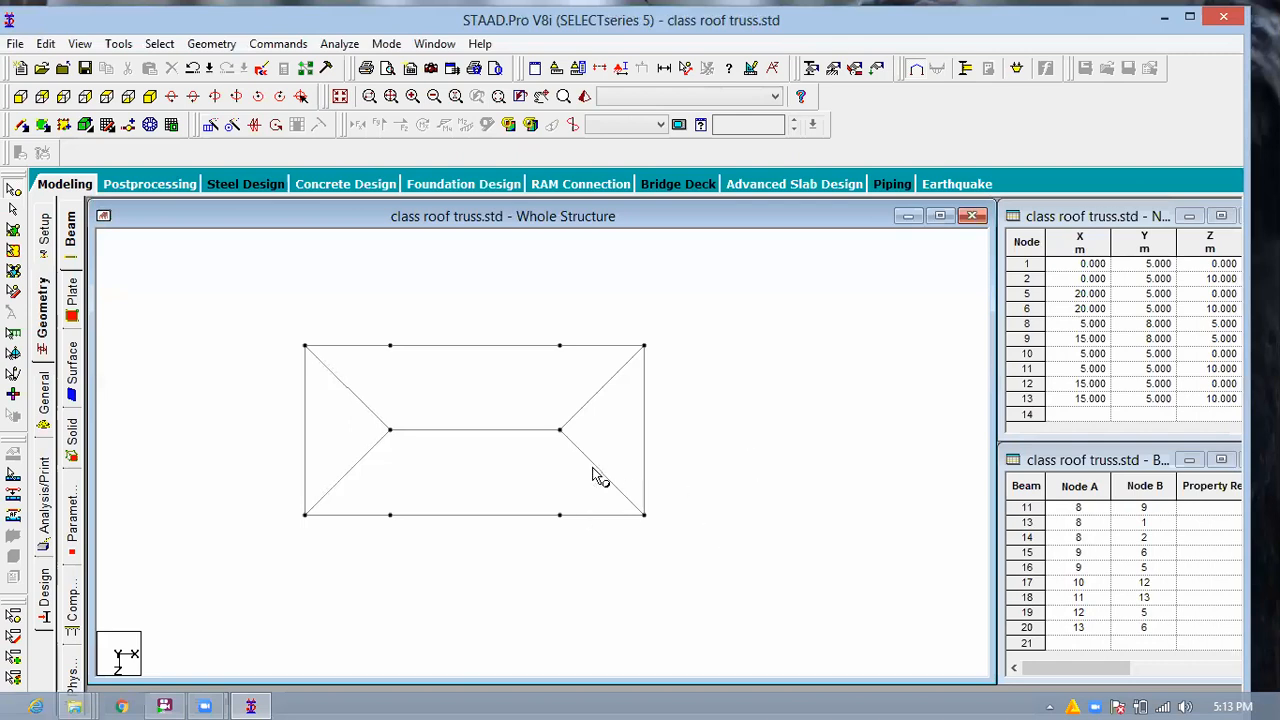
{"action": "scroll", "coordinate": [600, 478], "scroll_direction": "down", "scroll_amount": 1}
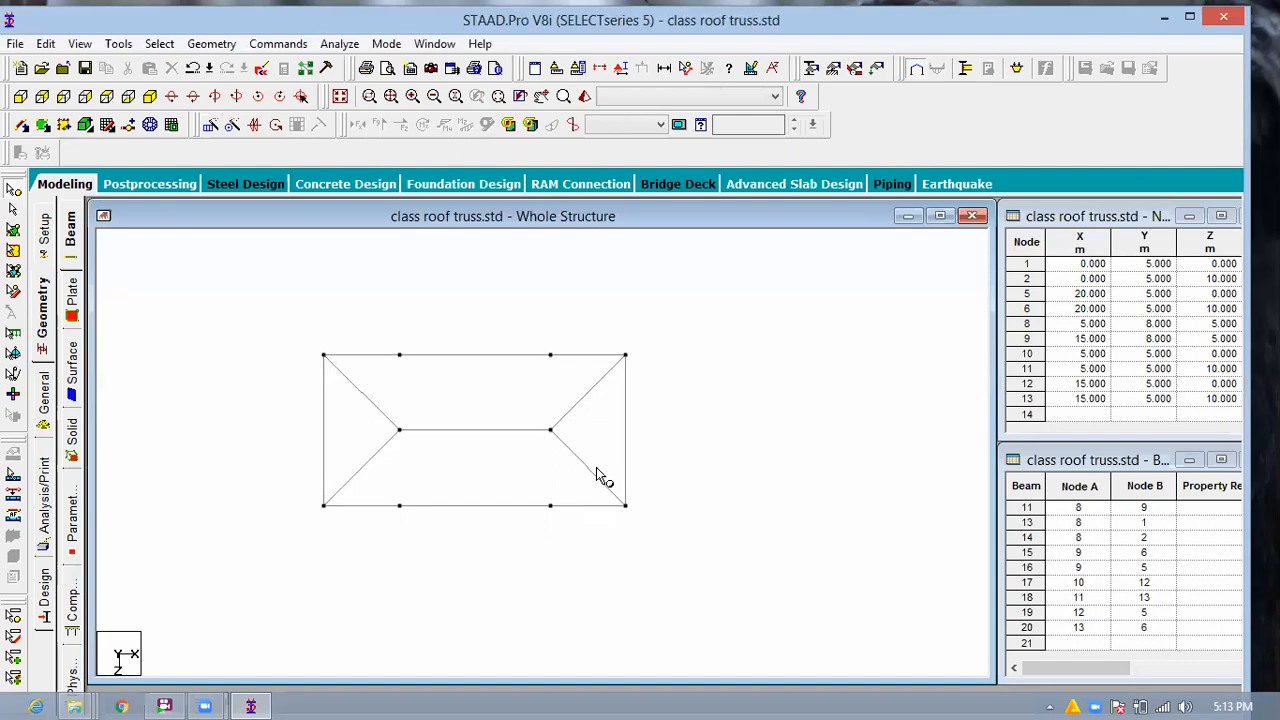
{"action": "key", "text": "ctrl+a"}
{"action": "left_click", "coordinate": [366, 391]}
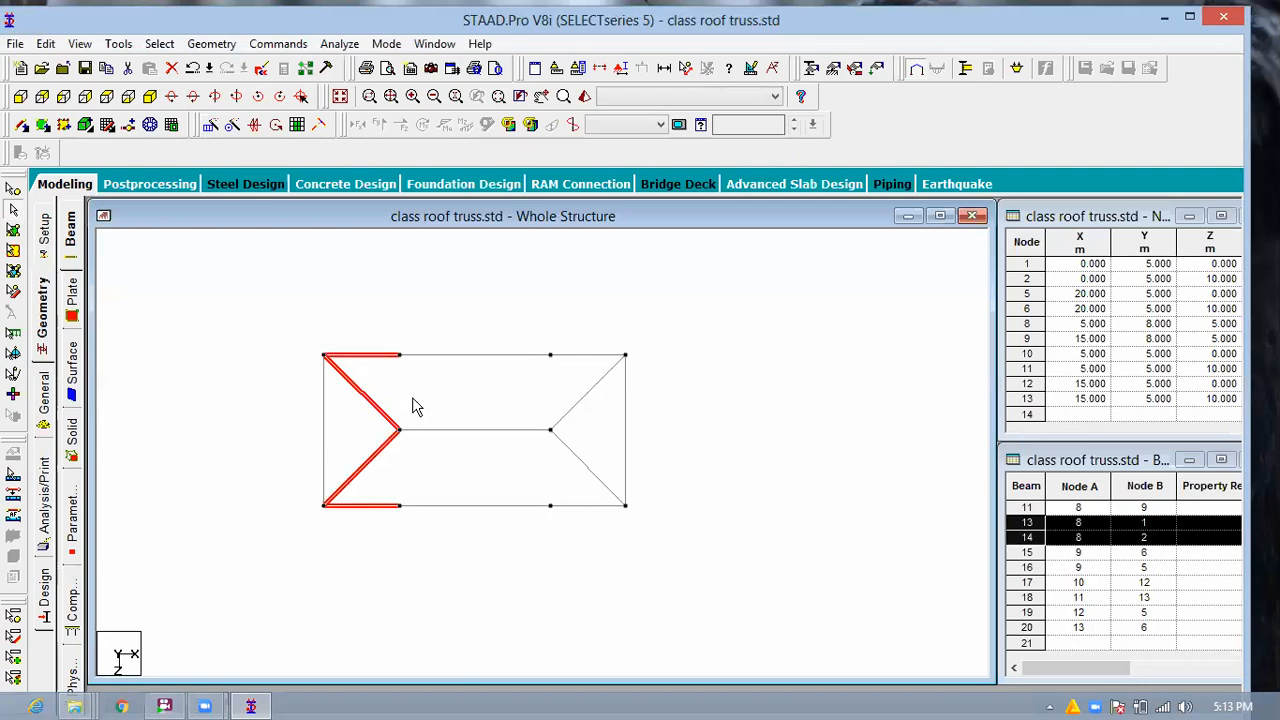
{"action": "left_click", "coordinate": [584, 414], "text": "ctrl"}
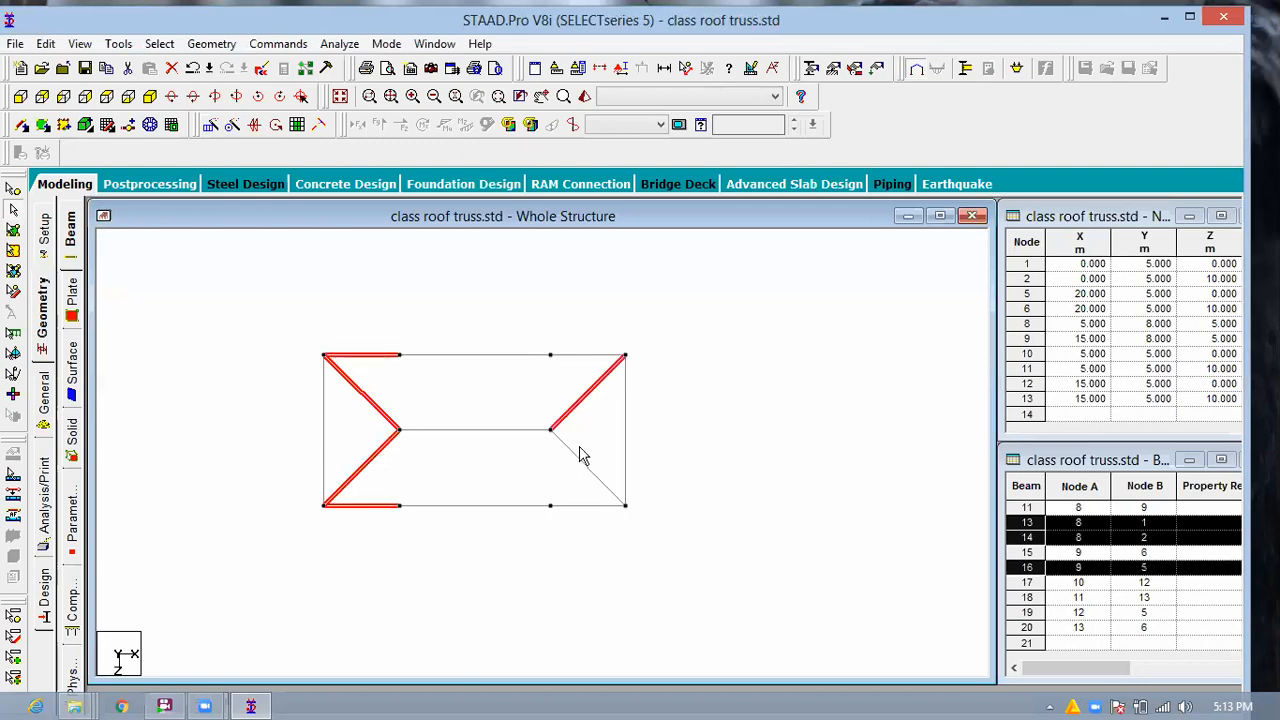
{"action": "left_click", "coordinate": [580, 416], "text": "ctrl"}
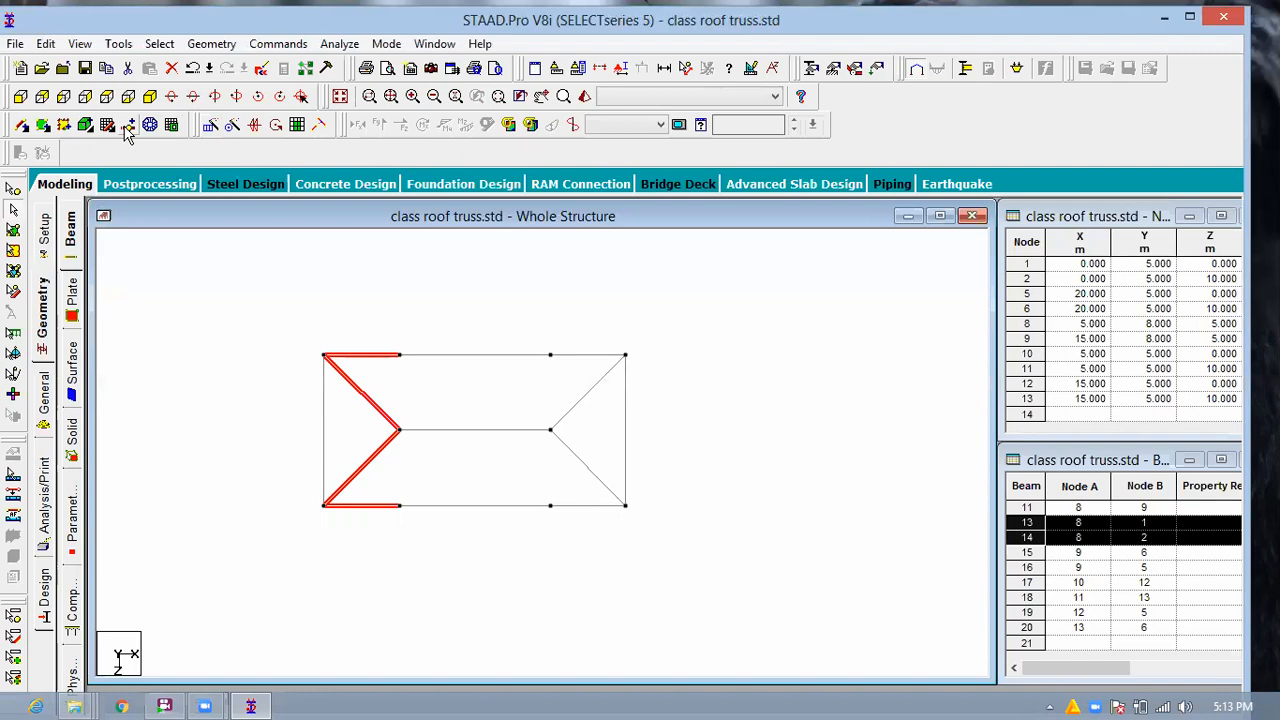
{"action": "left_click", "coordinate": [605, 423]}
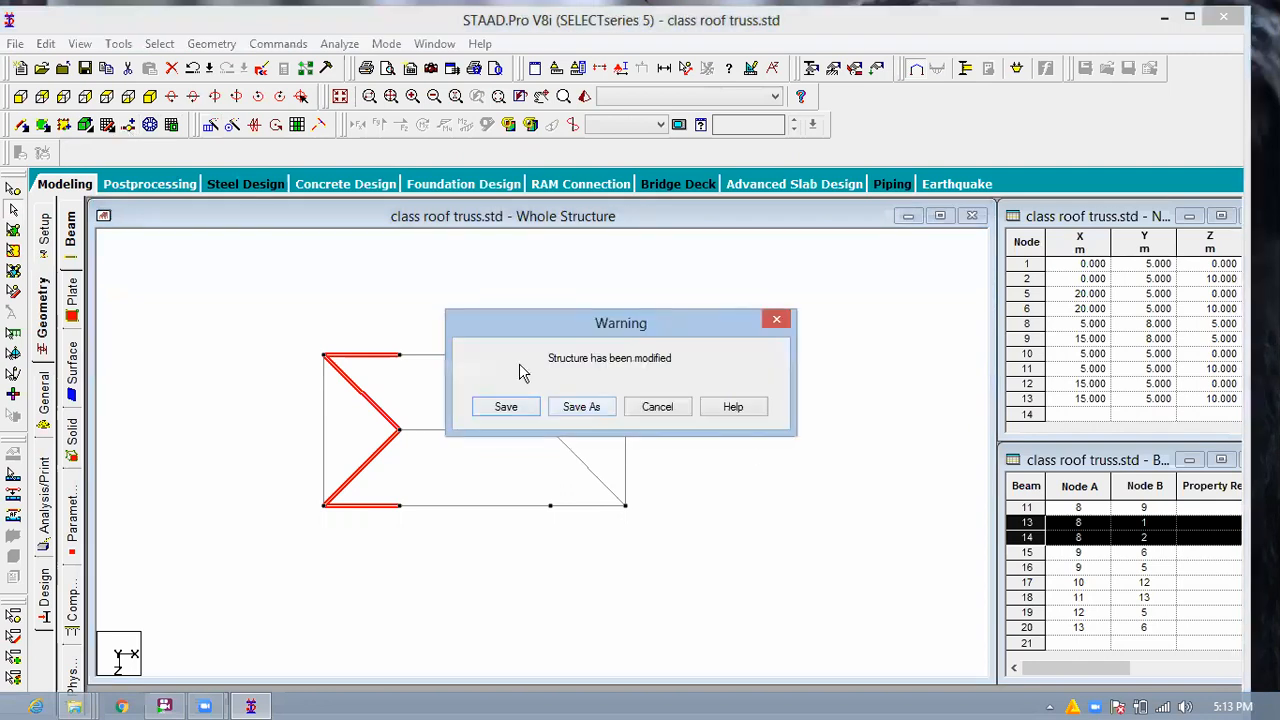
{"action": "left_click", "coordinate": [134, 126]}
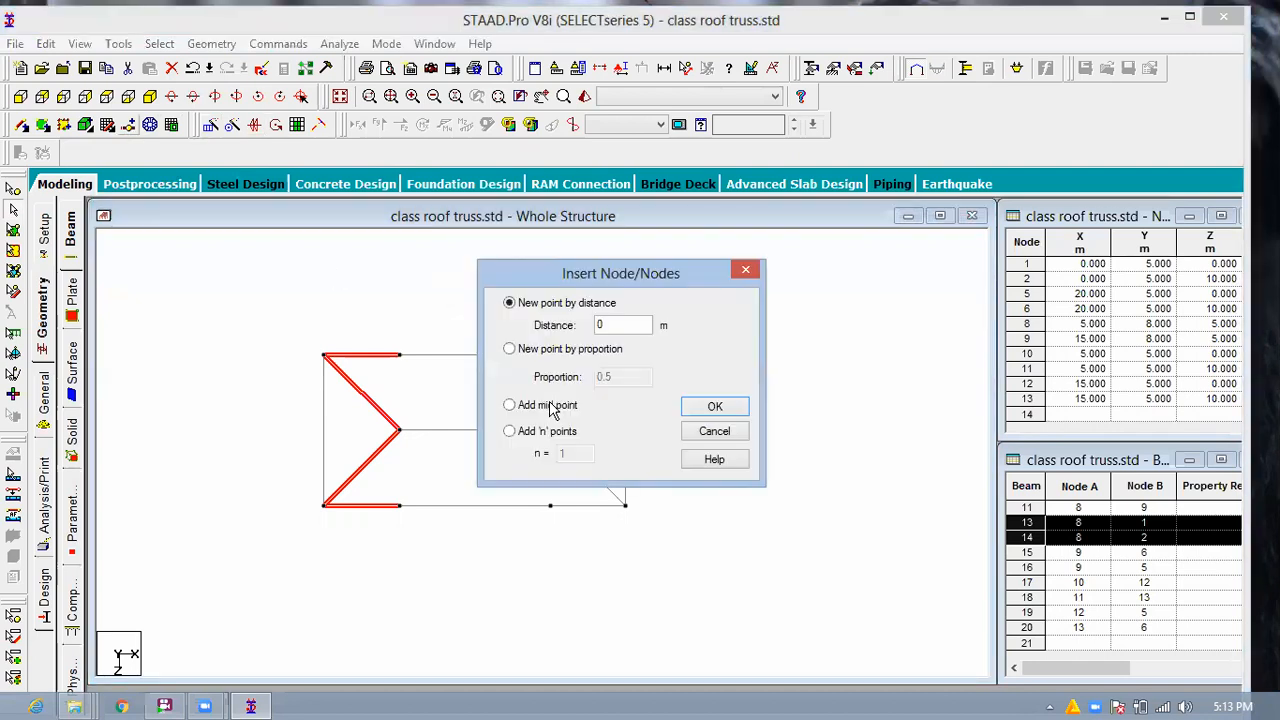
{"action": "left_click", "coordinate": [555, 461]}
{"action": "double_click", "coordinate": [556, 458]}
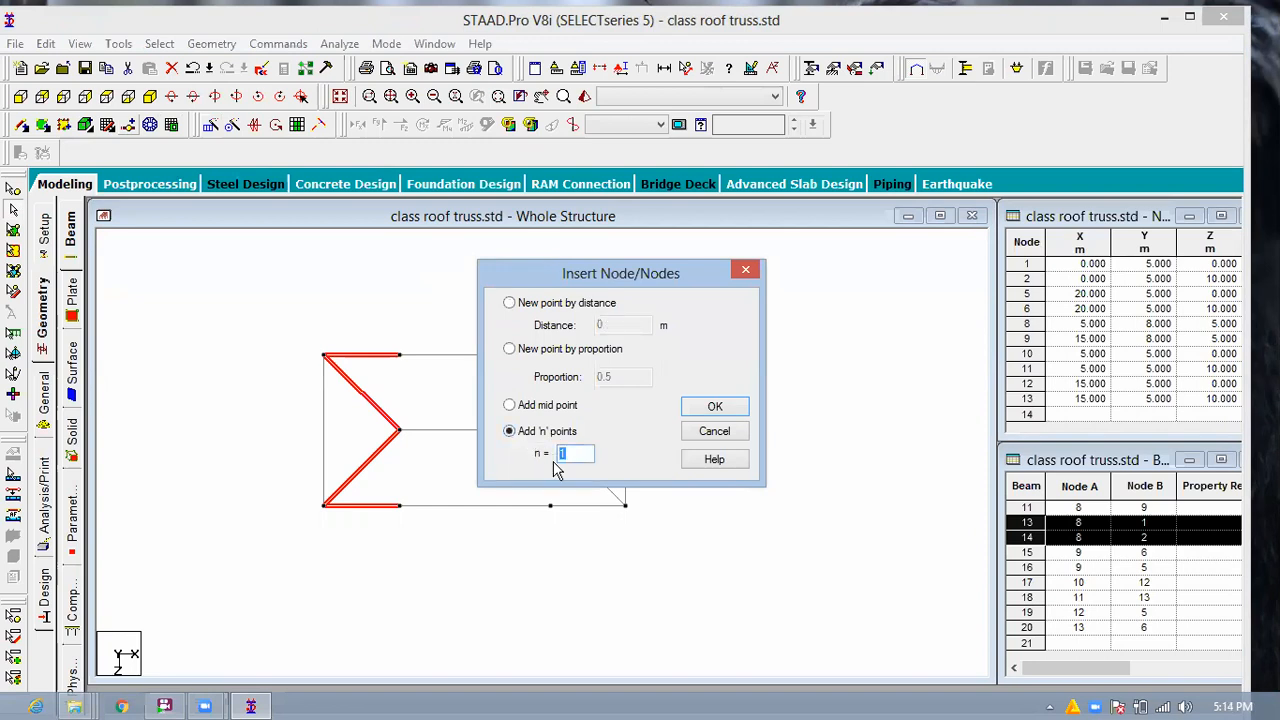
{"action": "type", "text": "3"}
{"action": "left_click", "coordinate": [710, 408]}
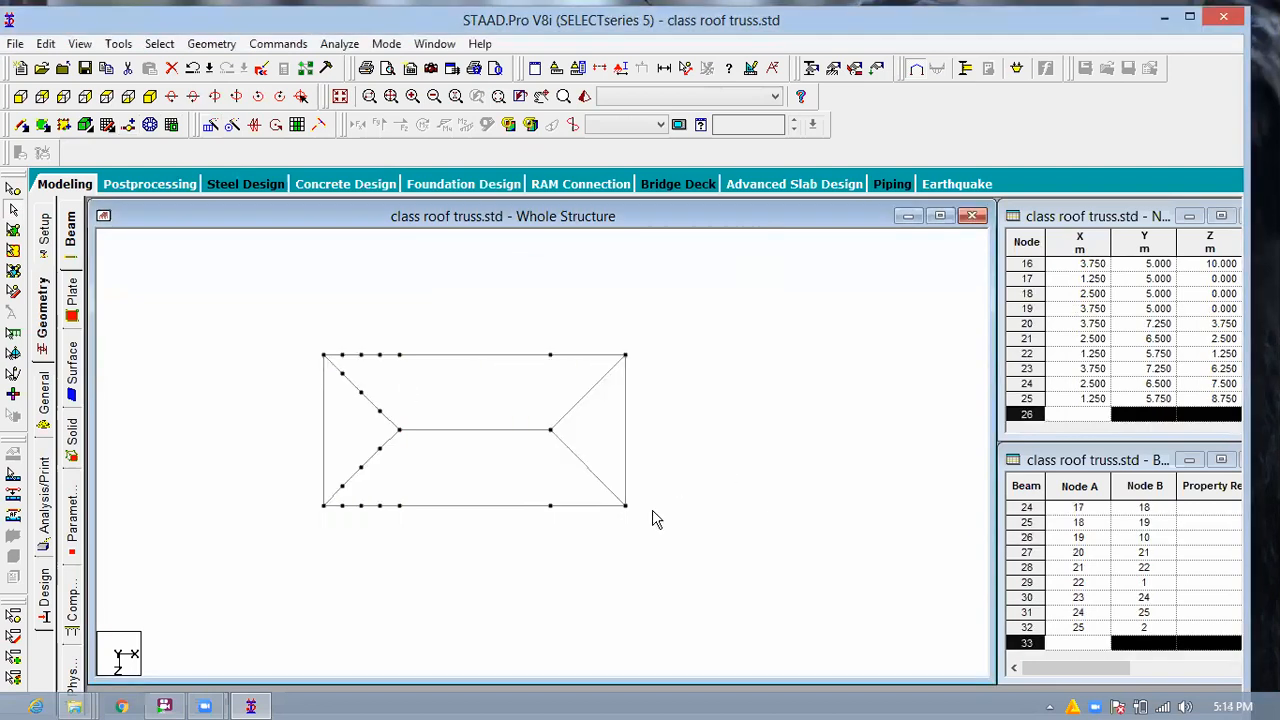
Insert 3 evenly spaced nodes on each of the two hip beams and two 5 m eave segments at the X = 20 m end.
{"action": "left_click", "coordinate": [590, 388]}
{"action": "left_click", "coordinate": [593, 357], "text": "ctrl"}
{"action": "left_click", "coordinate": [586, 469], "text": "ctrl"}
{"action": "left_click", "coordinate": [584, 504], "text": "ctrl"}
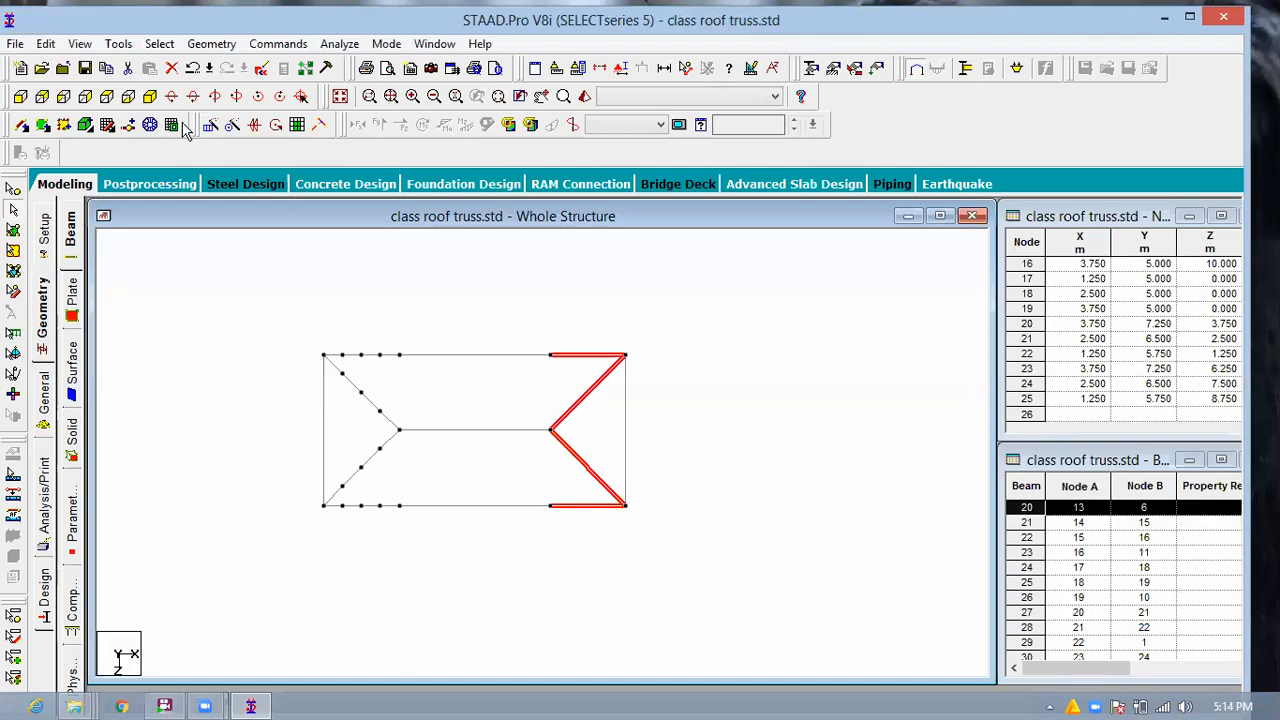
{"action": "left_click", "coordinate": [137, 133]}
{"action": "left_click", "coordinate": [544, 432]}
{"action": "left_click", "coordinate": [562, 431]}
{"action": "left_click_drag", "start_coordinate": [567, 454], "coordinate": [550, 458]}
{"action": "type", "text": "3"}
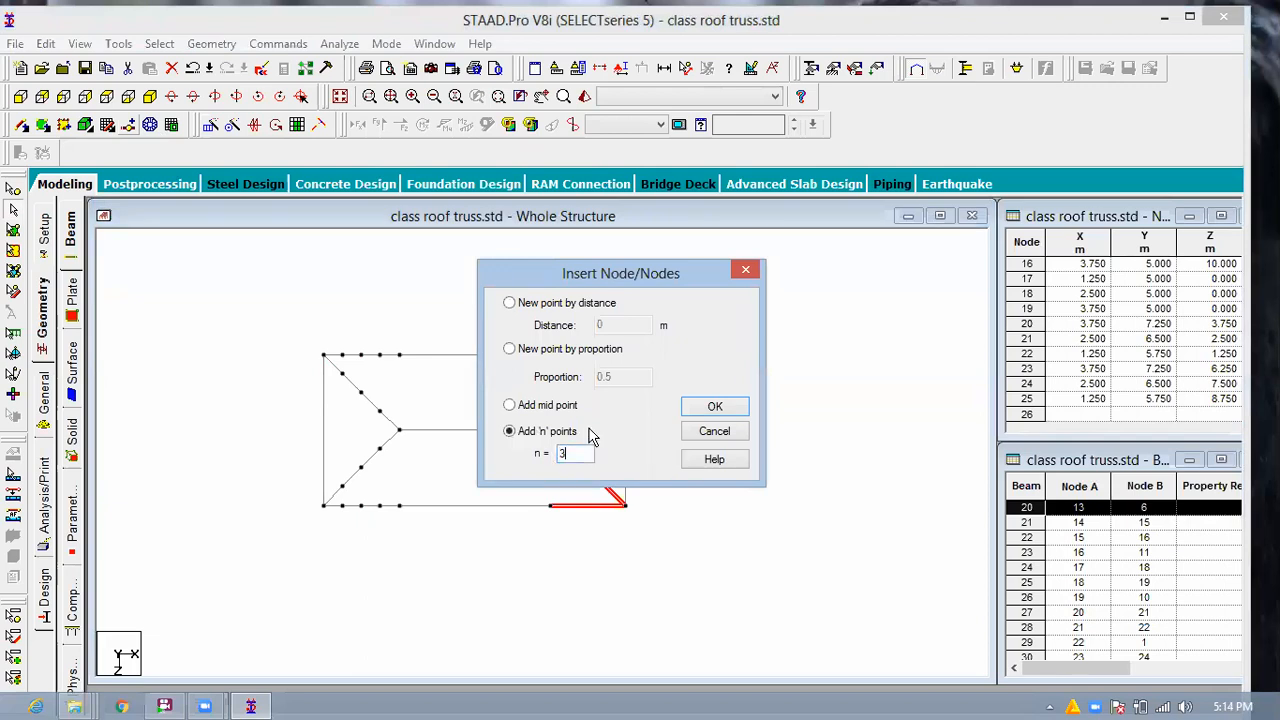
{"action": "left_click", "coordinate": [712, 405]}
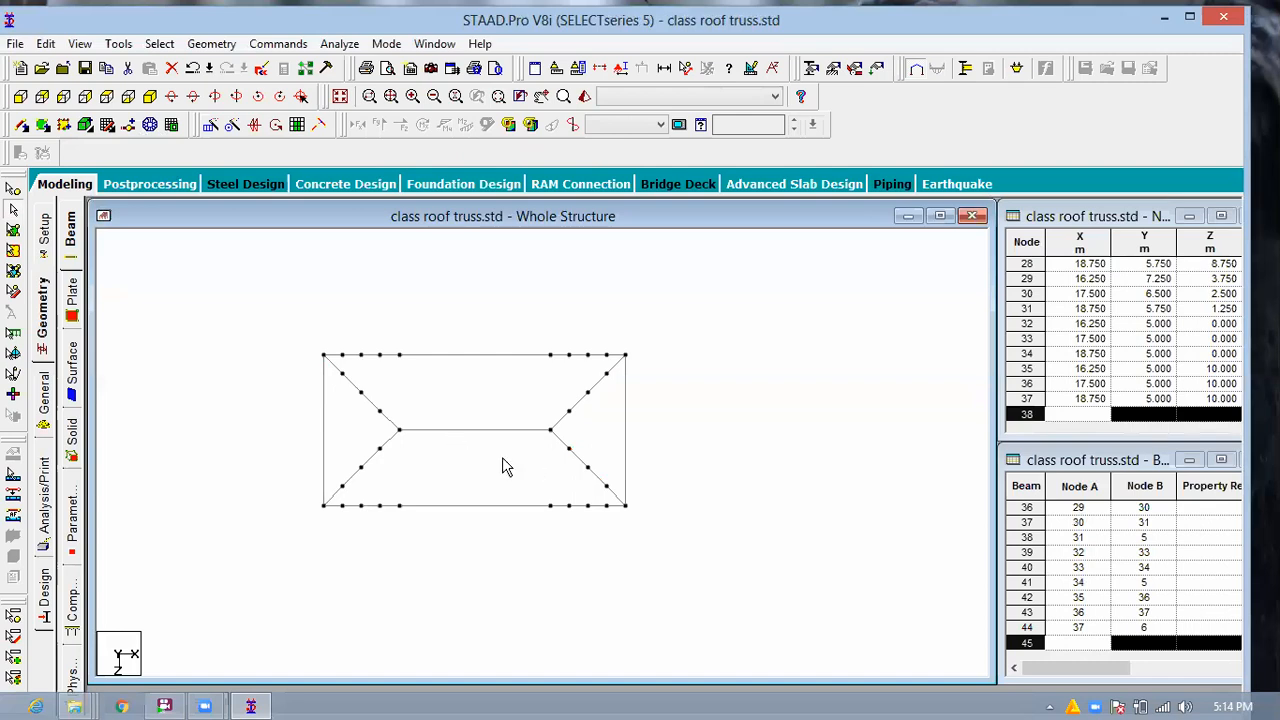
Insert 5 evenly spaced nodes on the ridge beam and on each middle segment of the two long eaves.
{"action": "left_click", "coordinate": [468, 430]}
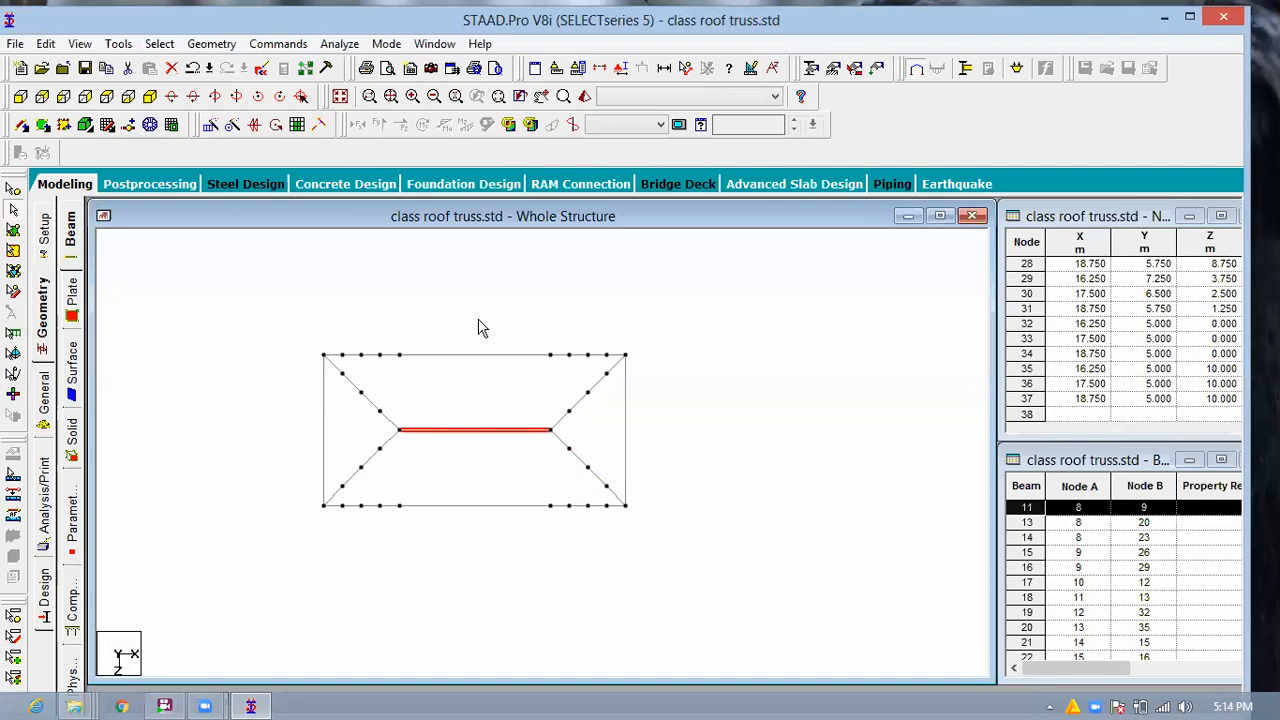
{"action": "left_click", "coordinate": [487, 506], "text": "ctrl"}
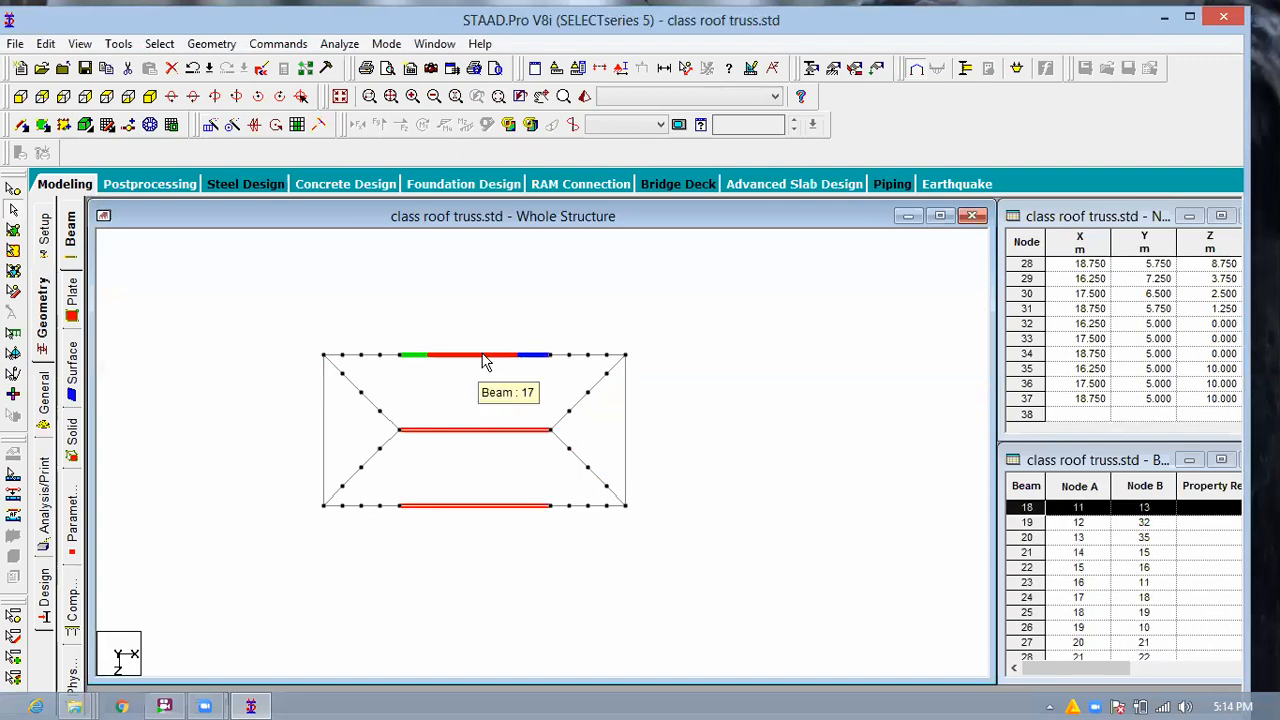
{"action": "left_click", "coordinate": [481, 357], "text": "ctrl"}
{"action": "left_click", "coordinate": [131, 125]}
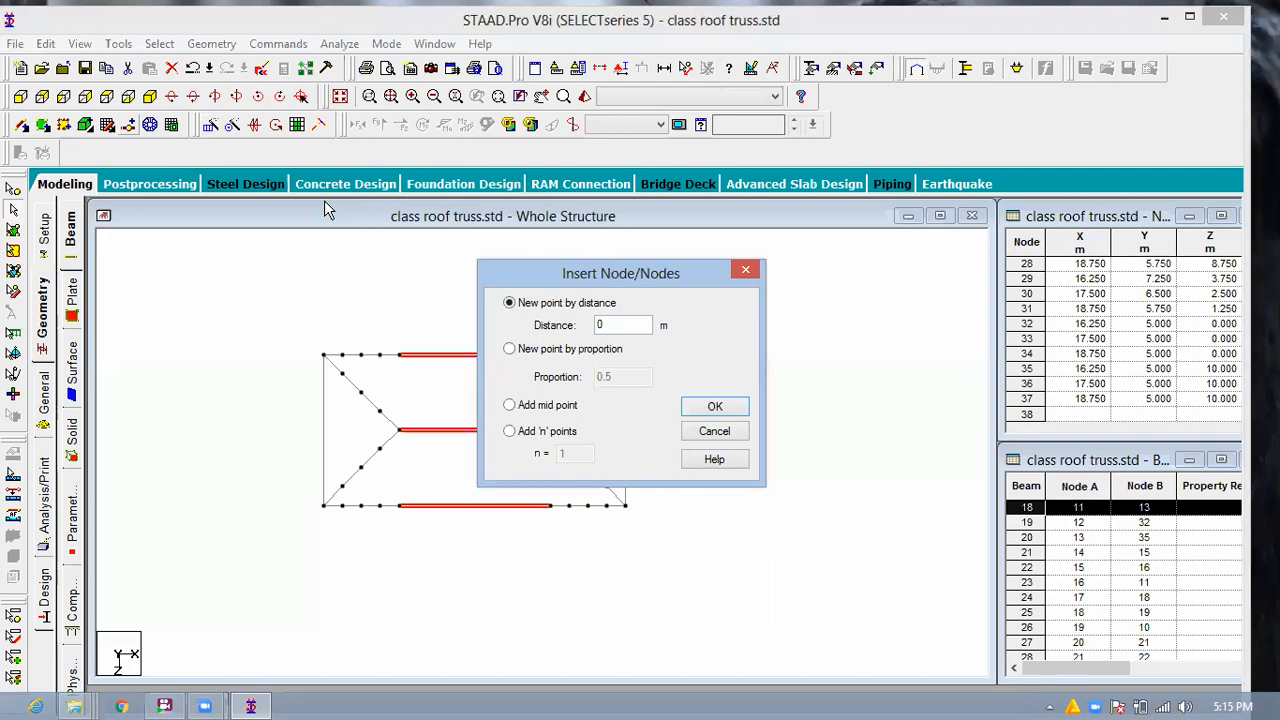
{"action": "left_click", "coordinate": [518, 440]}
{"action": "double_click", "coordinate": [571, 453]}
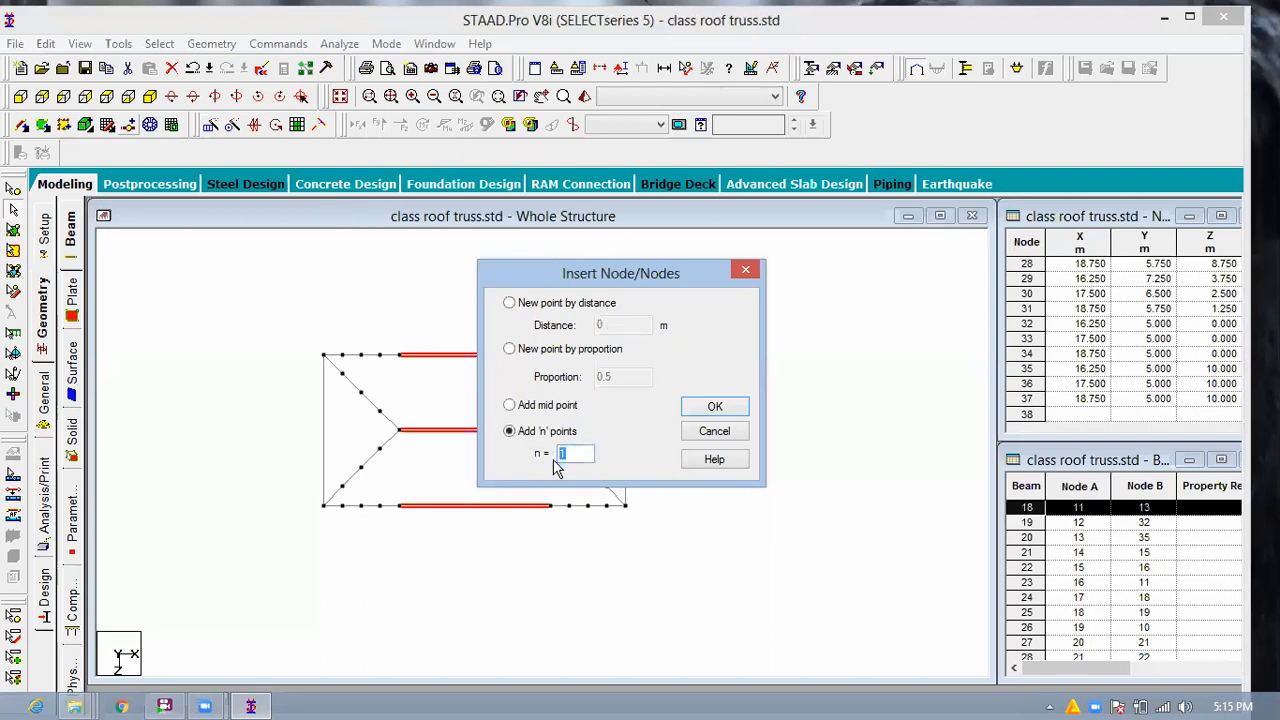
{"action": "type", "text": "5"}
{"action": "left_click", "coordinate": [707, 410]}
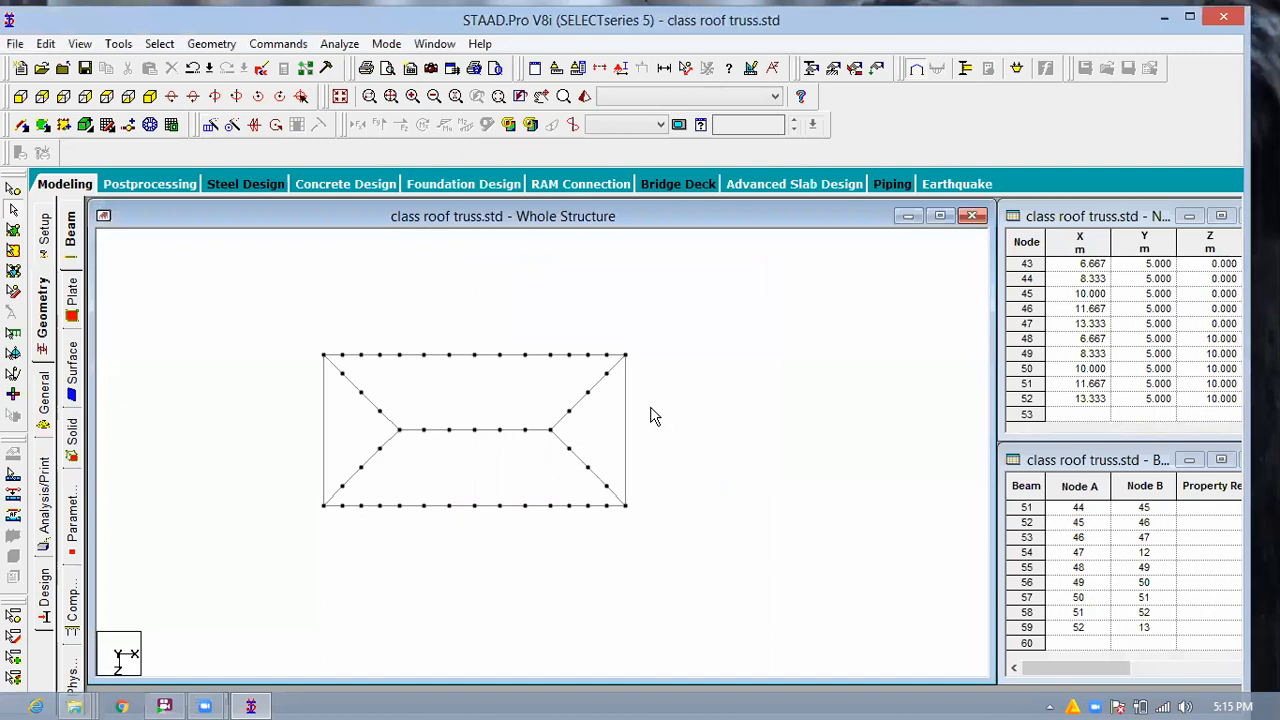
Insert 7 evenly spaced nodes on each of the two 10 m end eave beams at X = 0 and X = 20 m.
{"action": "left_click_drag", "start_coordinate": [678, 410], "coordinate": [611, 435]}
{"action": "left_click_drag", "start_coordinate": [340, 422], "coordinate": [281, 441], "text": "ctrl"}
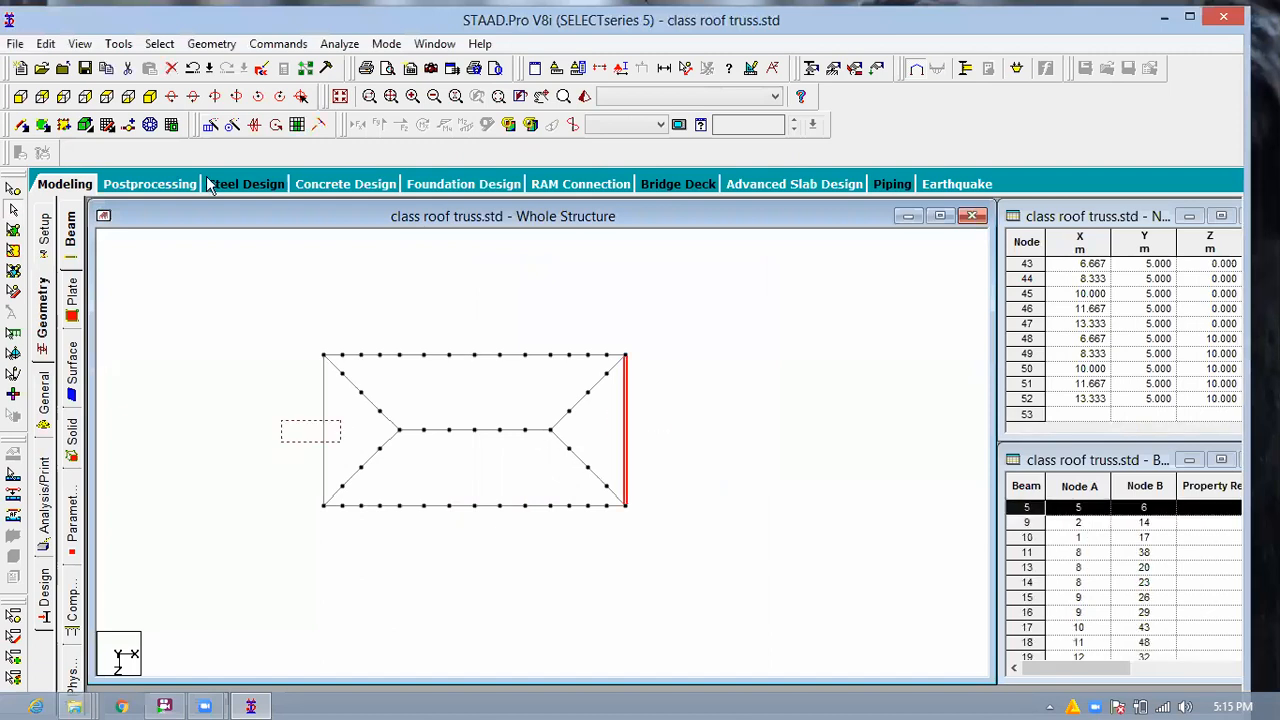
{"action": "left_click", "coordinate": [130, 125]}
{"action": "left_click", "coordinate": [563, 447]}
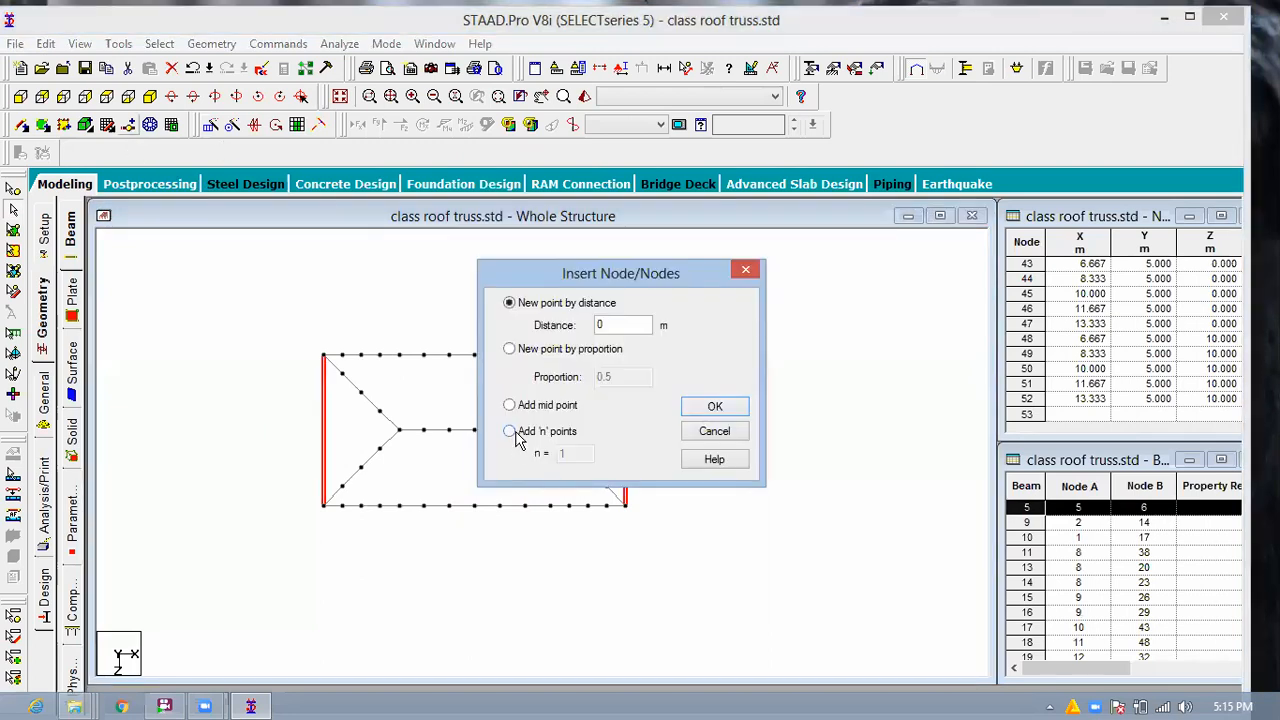
{"action": "left_click", "coordinate": [511, 432]}
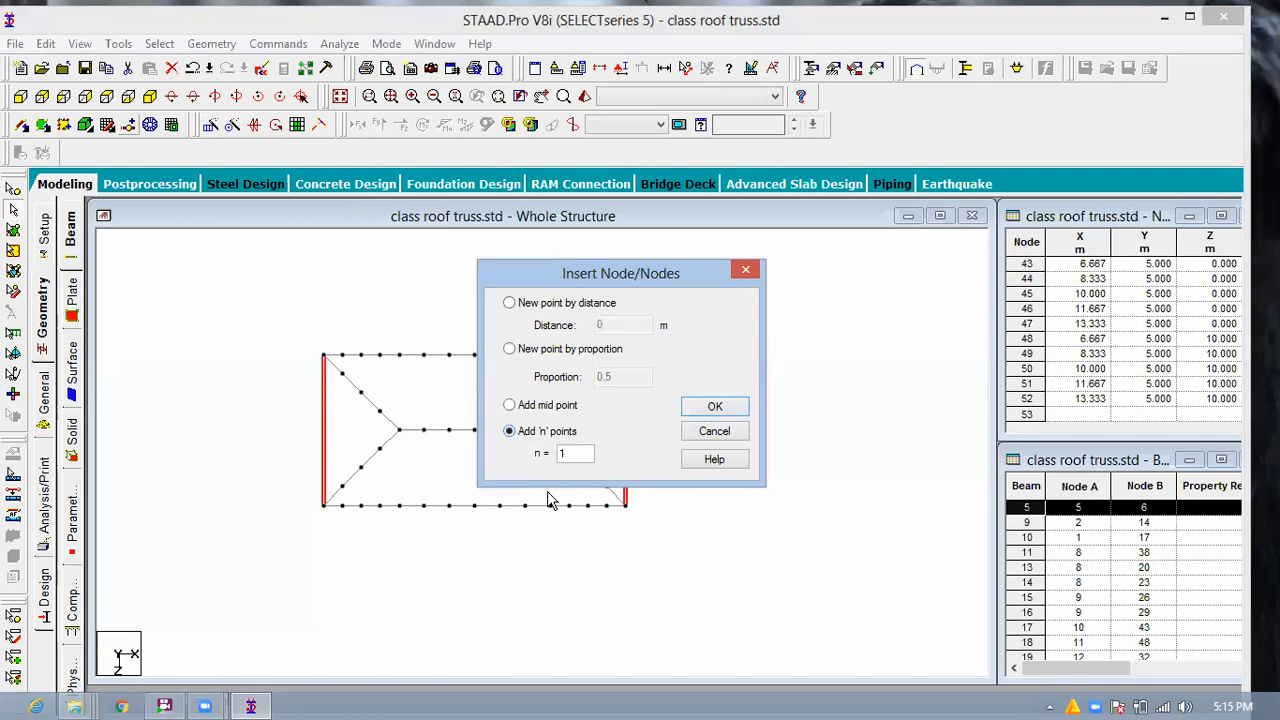
{"action": "double_click", "coordinate": [563, 454]}
{"action": "type", "text": "7"}
{"action": "key", "text": "Return"}
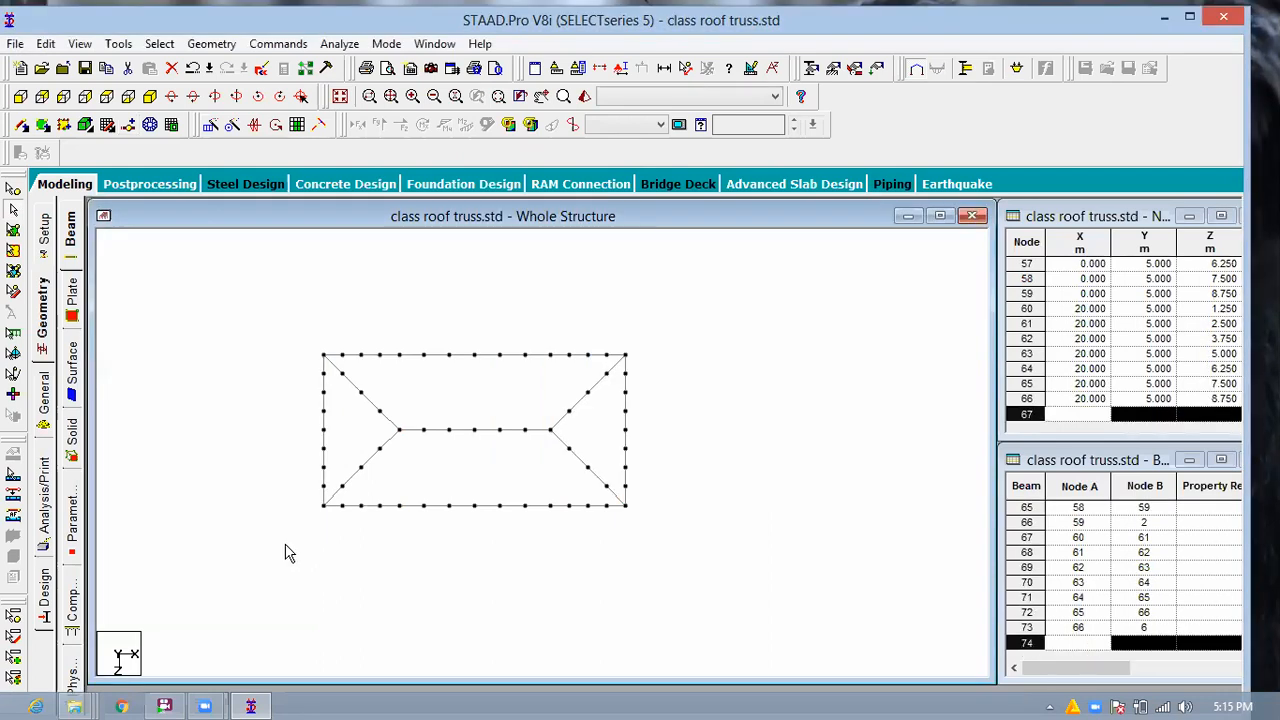
Draw beams along X from the X = 0 eave nodes at Z = 8.75, 7.5, 6.25 and 5 m to the hip nodes and ridge end.
{"action": "scroll", "coordinate": [632, 518], "scroll_direction": "up", "scroll_amount": 2}
{"action": "mouse_move", "coordinate": [492, 506]}
{"action": "middle_mouse_down"}
{"action": "mouse_move", "coordinate": [540, 505]}
{"action": "mouse_move", "coordinate": [483, 511]}
{"action": "middle_mouse_up"}
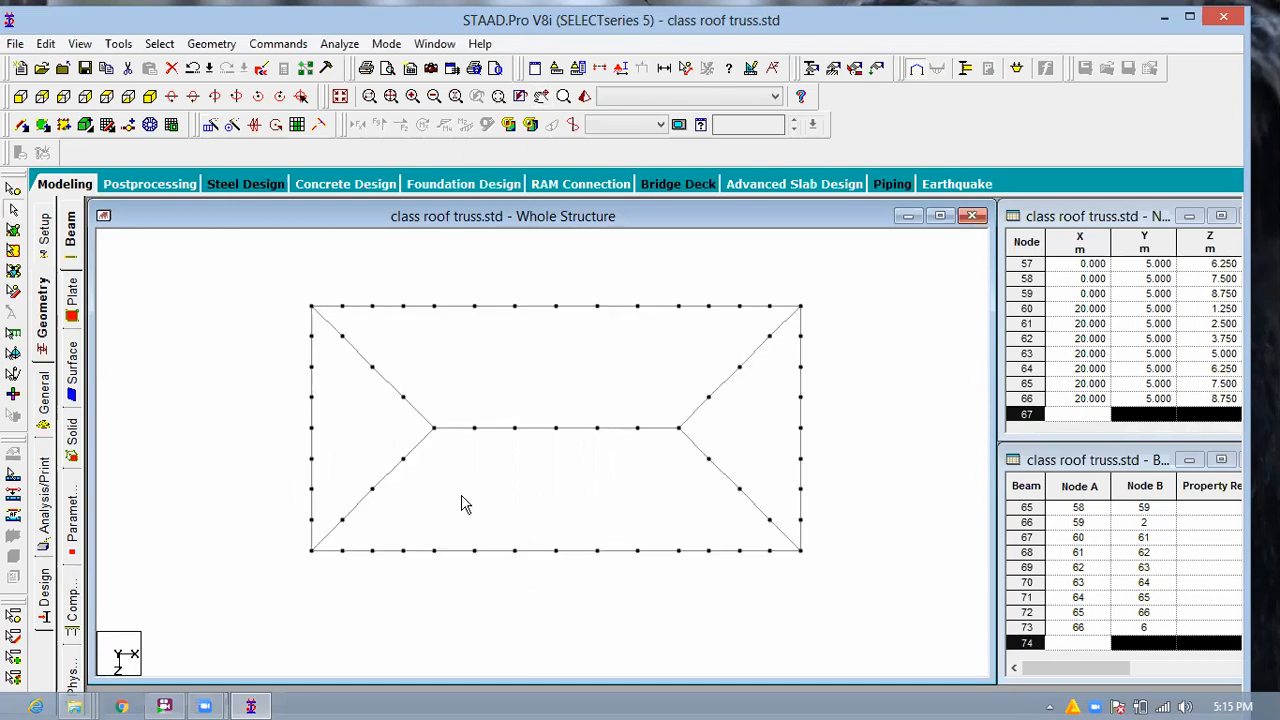
{"action": "scroll", "coordinate": [10, 356], "scroll_direction": "up", "scroll_amount": 1}
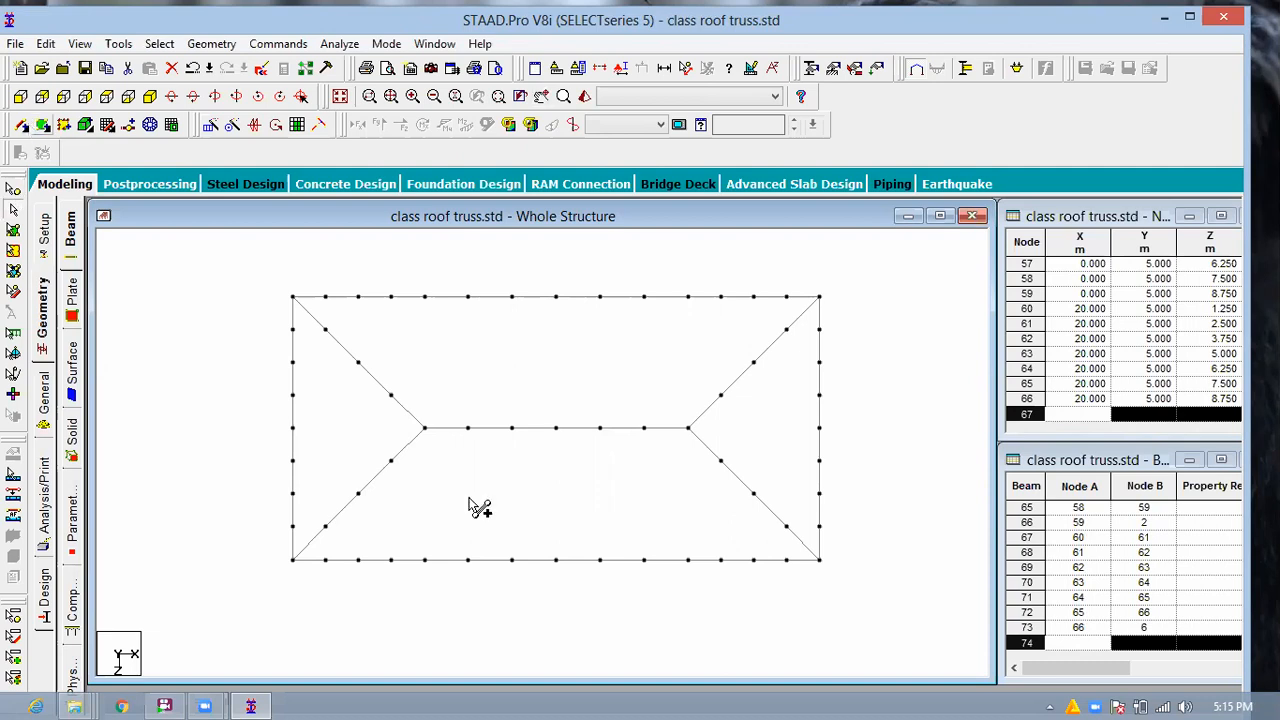
{"action": "scroll", "coordinate": [237, 568], "scroll_direction": "up", "scroll_amount": 1}
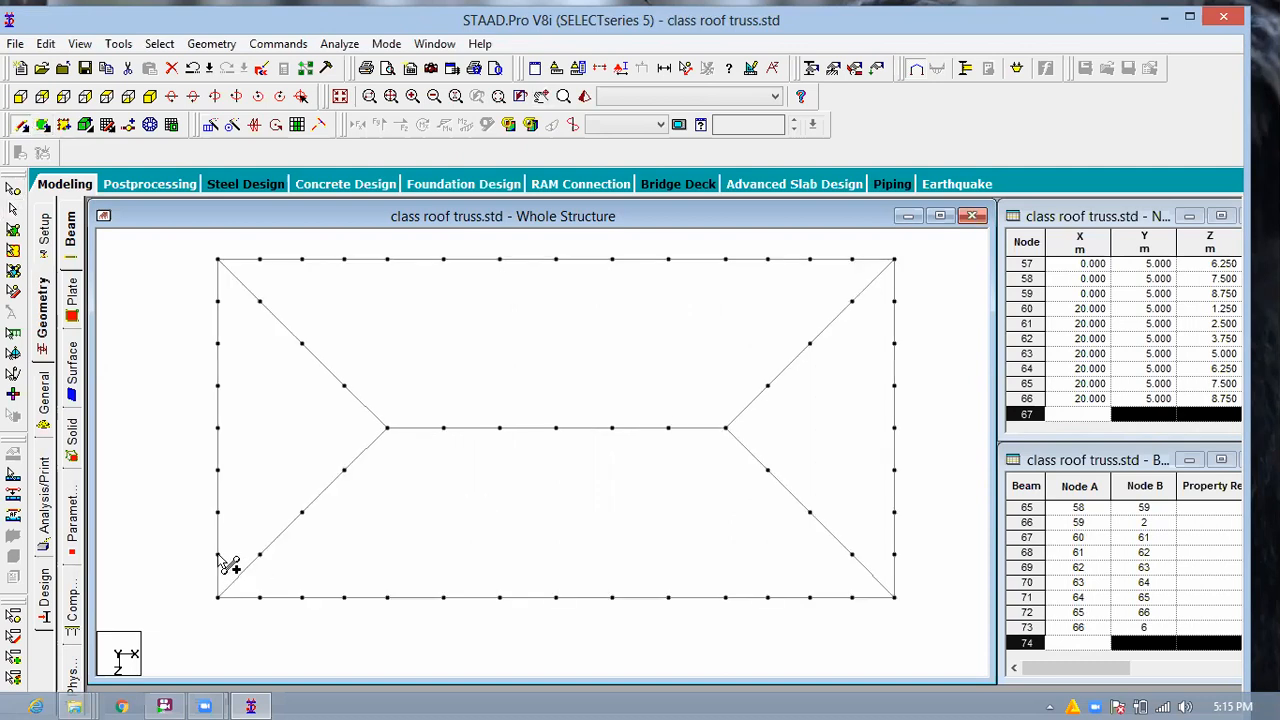
{"action": "left_click", "coordinate": [257, 555]}
{"action": "left_click", "coordinate": [300, 513]}
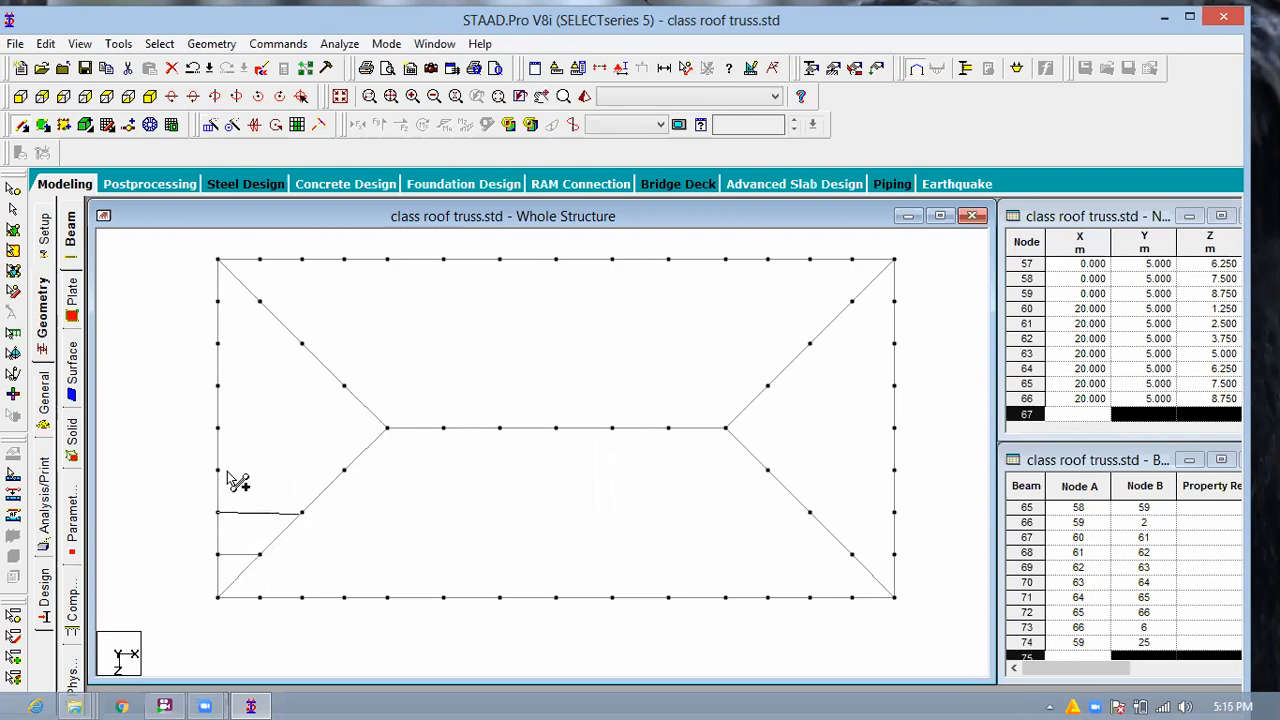
{"action": "left_click", "coordinate": [344, 471]}
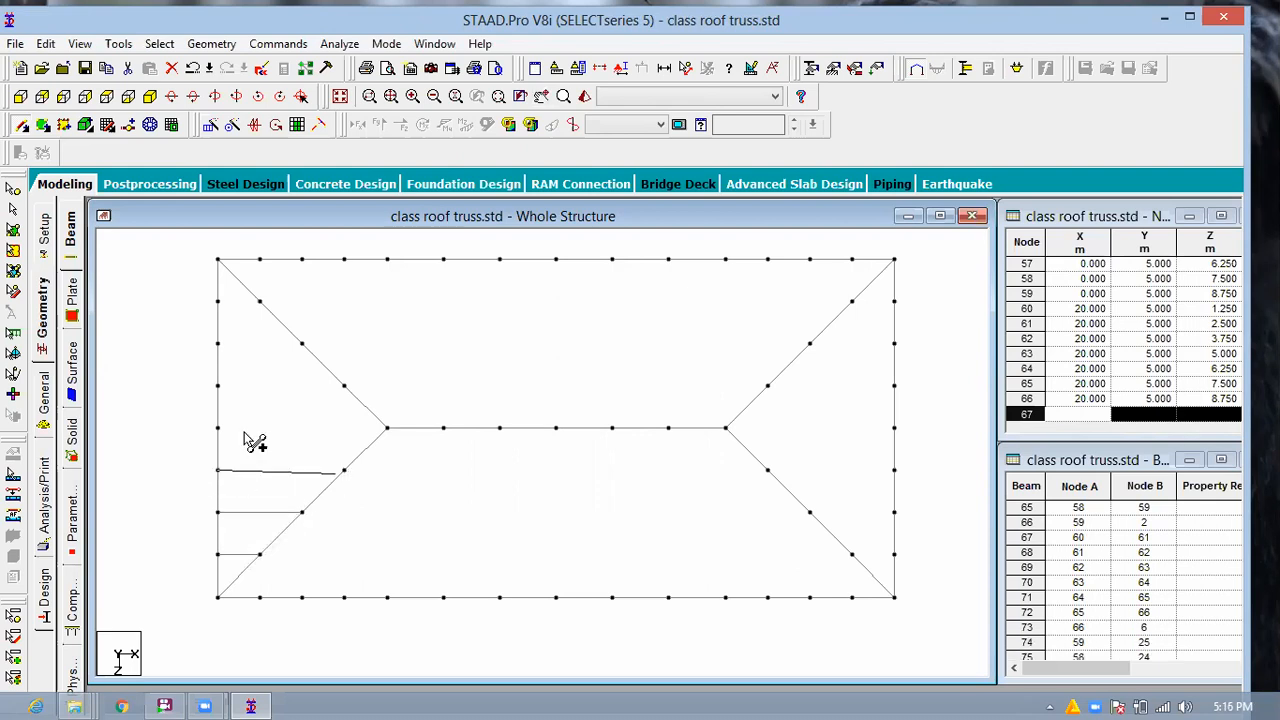
{"action": "left_click", "coordinate": [387, 428]}
Draw beams along X from the X = 0 eave nodes at Z = 3.75, 2.5 and 1.25 m to the matching hip nodes.
{"action": "left_click", "coordinate": [226, 392]}
{"action": "left_click", "coordinate": [344, 386]}
{"action": "left_click", "coordinate": [219, 343]}
{"action": "left_click", "coordinate": [302, 344]}
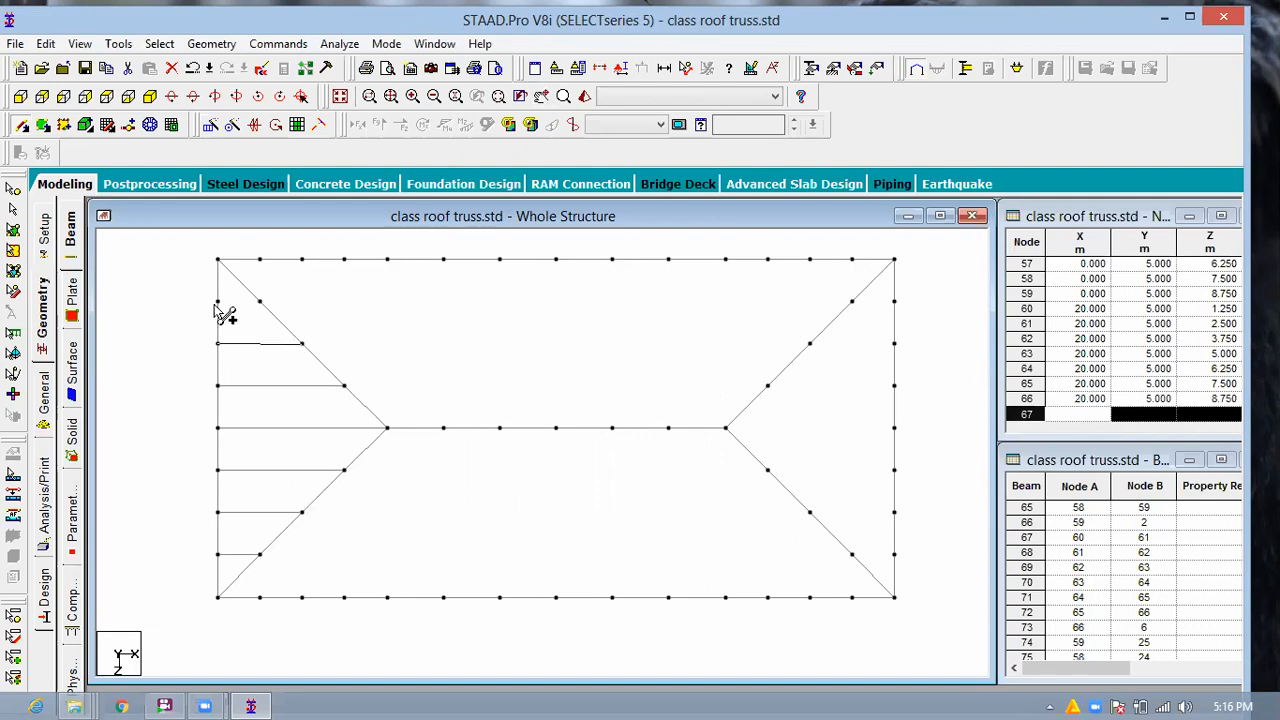
{"action": "left_click", "coordinate": [259, 301]}
Draw beams along Z joining the Z = 0 eave nodes at X = 1.25, 2.5, 3.75 and 5 m to the hip nodes and ridge end.
{"action": "left_click", "coordinate": [259, 261]}
{"action": "left_click", "coordinate": [259, 300]}
{"action": "left_click", "coordinate": [302, 343]}
{"action": "left_click", "coordinate": [302, 261]}
{"action": "left_click", "coordinate": [344, 385]}
{"action": "left_click", "coordinate": [344, 261]}
{"action": "left_click", "coordinate": [387, 428]}
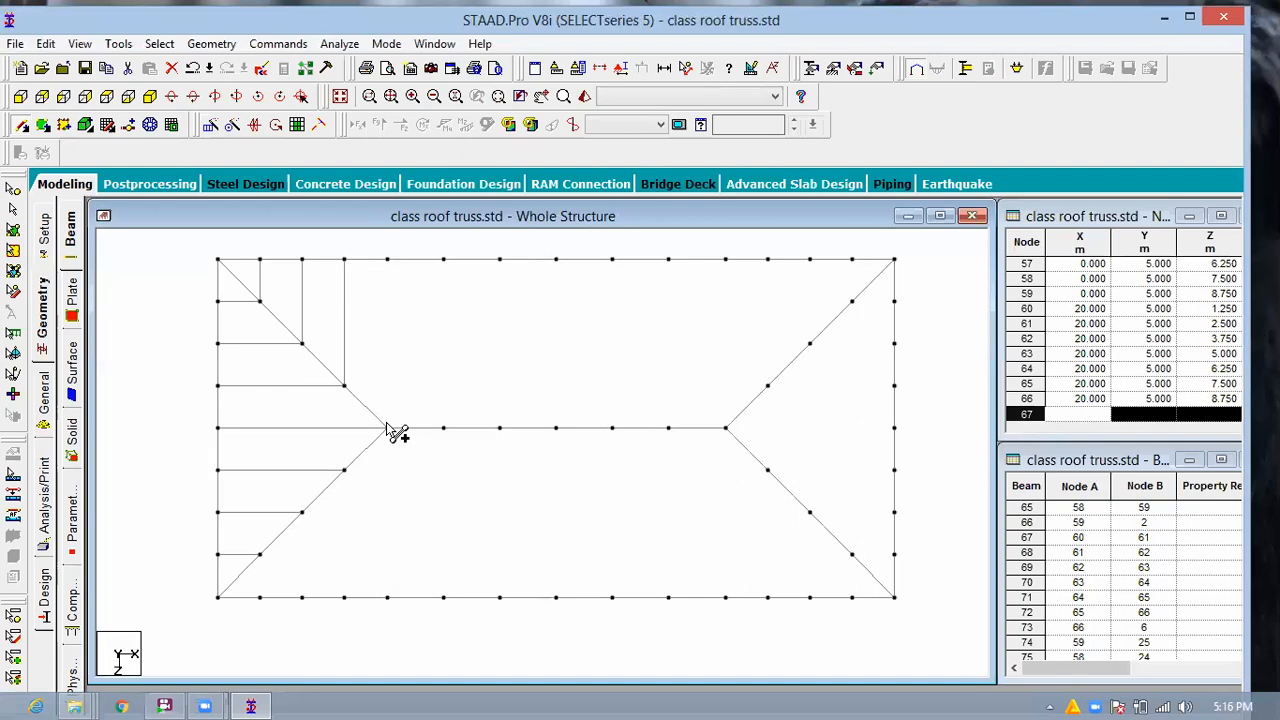
{"action": "left_click", "coordinate": [387, 261]}
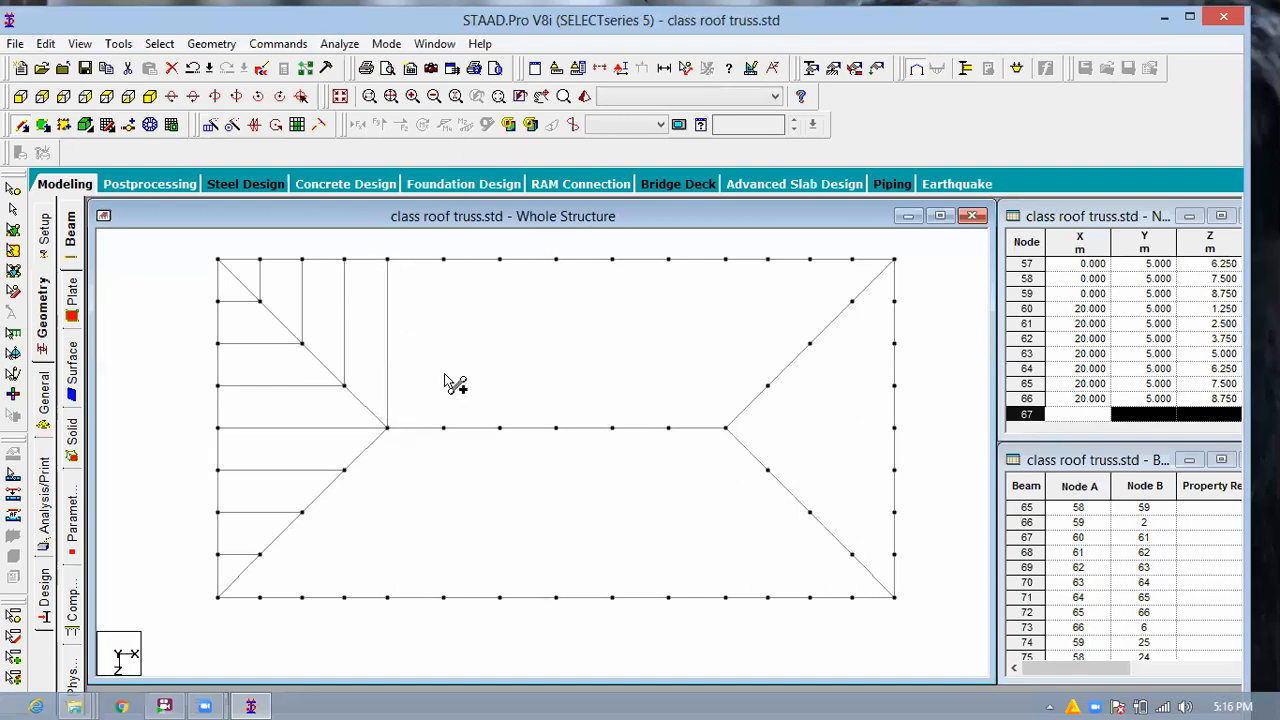
Draw beams along Z from the five inner ridge nodes and the ridge end at X = 15 m to the Z = 0 eave nodes.
{"action": "left_click", "coordinate": [443, 428]}
{"action": "left_click", "coordinate": [500, 429]}
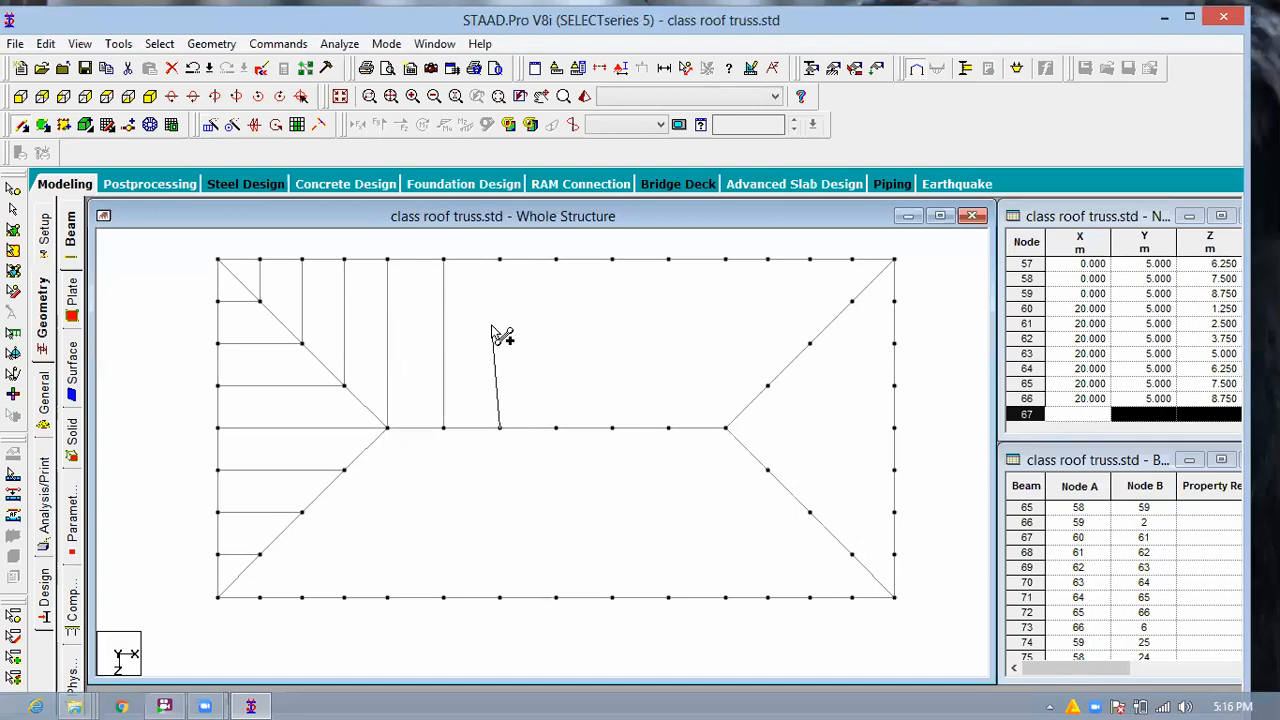
{"action": "left_click", "coordinate": [509, 271]}
{"action": "left_click", "coordinate": [557, 262]}
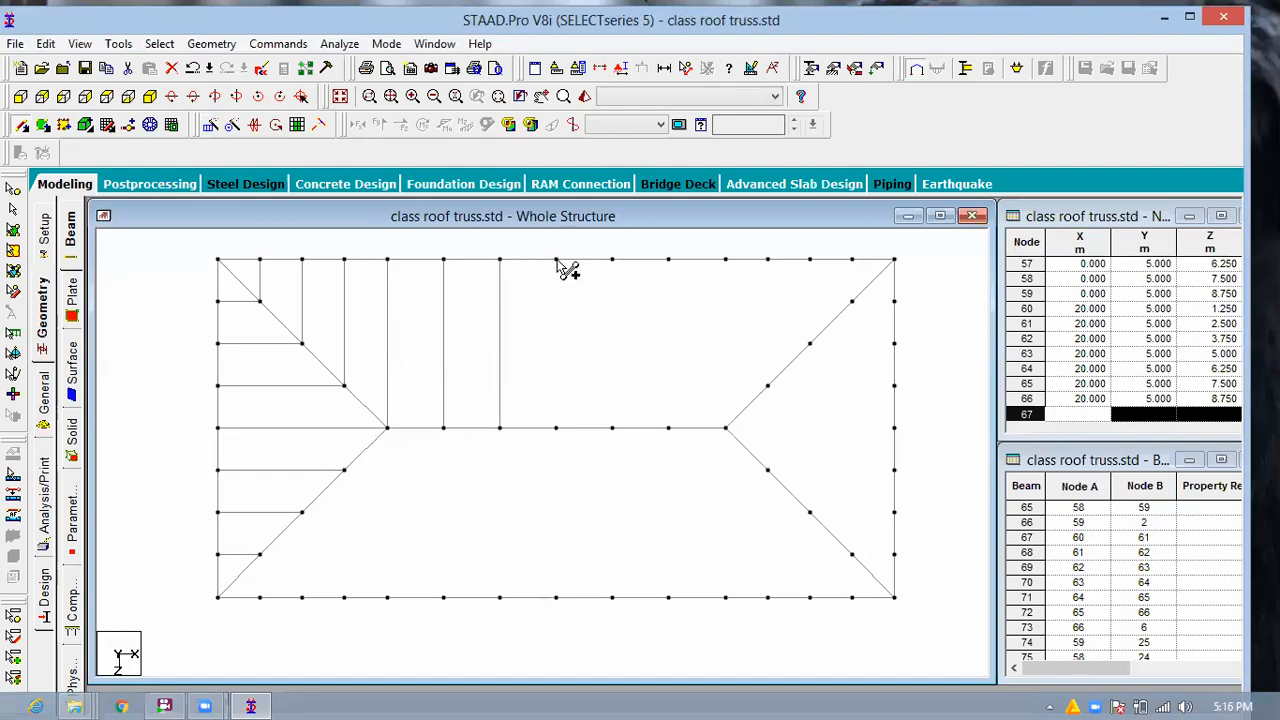
{"action": "left_click", "coordinate": [557, 430]}
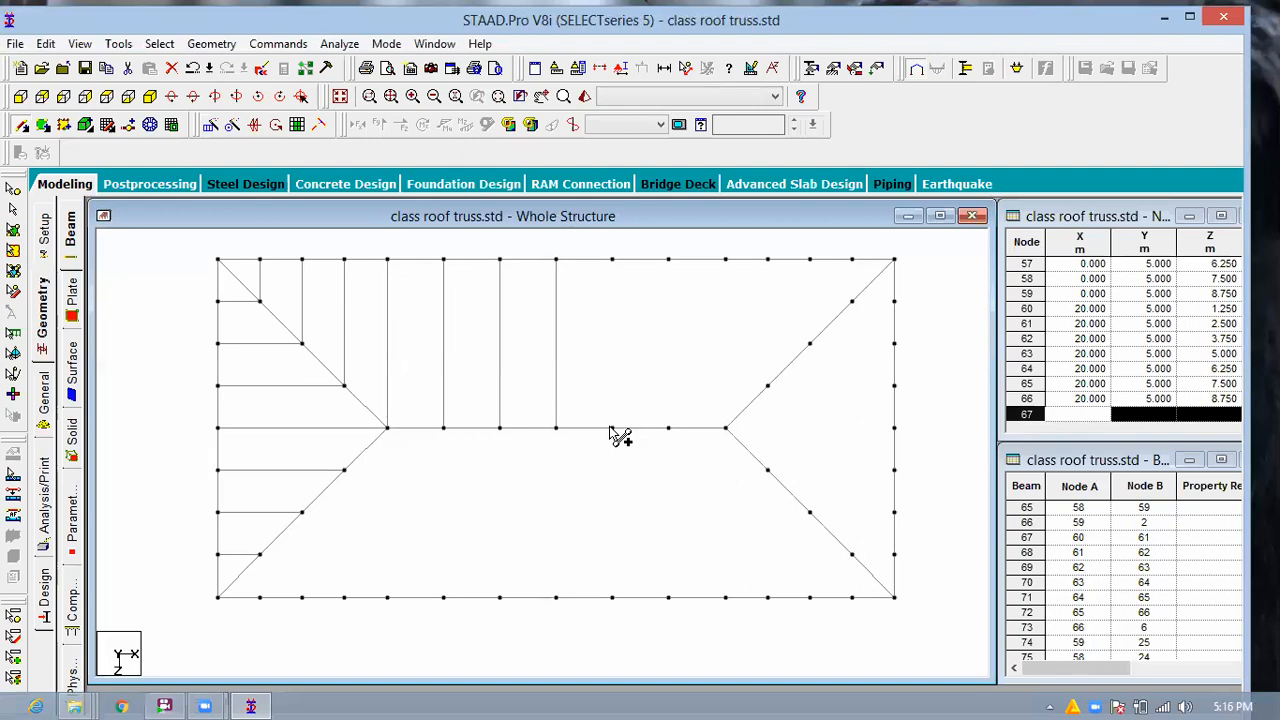
{"action": "left_click", "coordinate": [613, 266]}
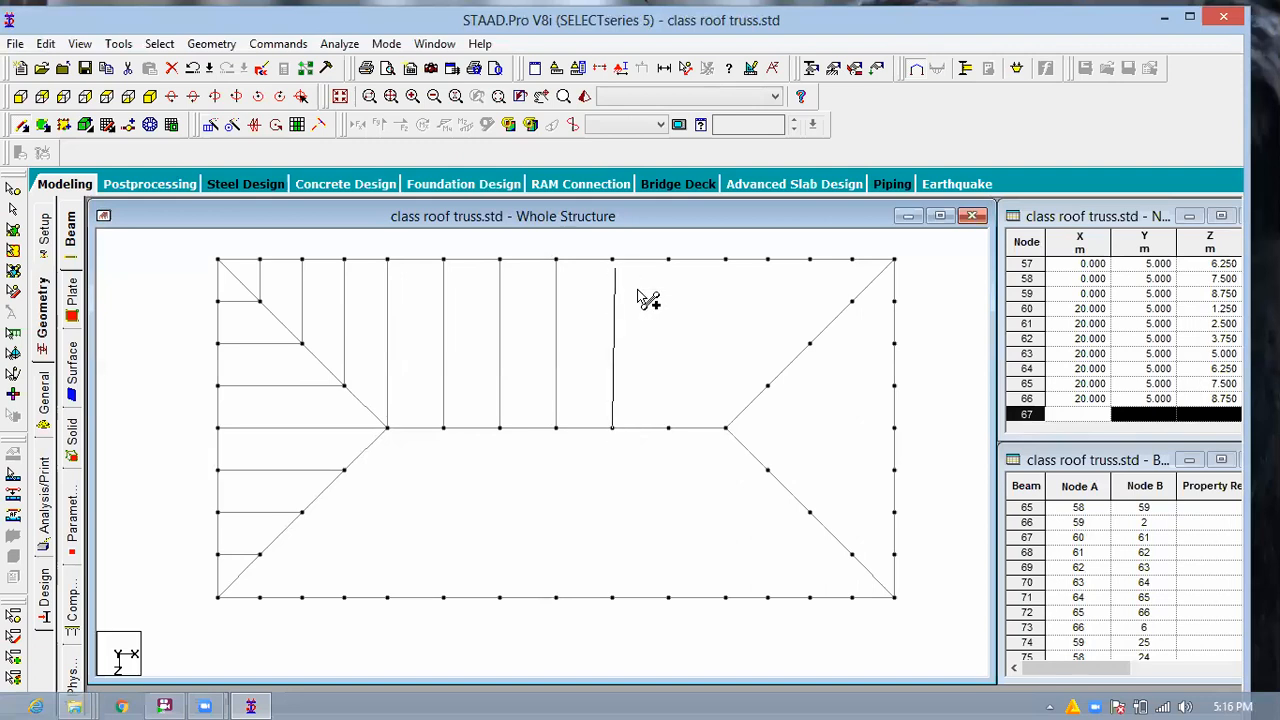
{"action": "left_click", "coordinate": [669, 264]}
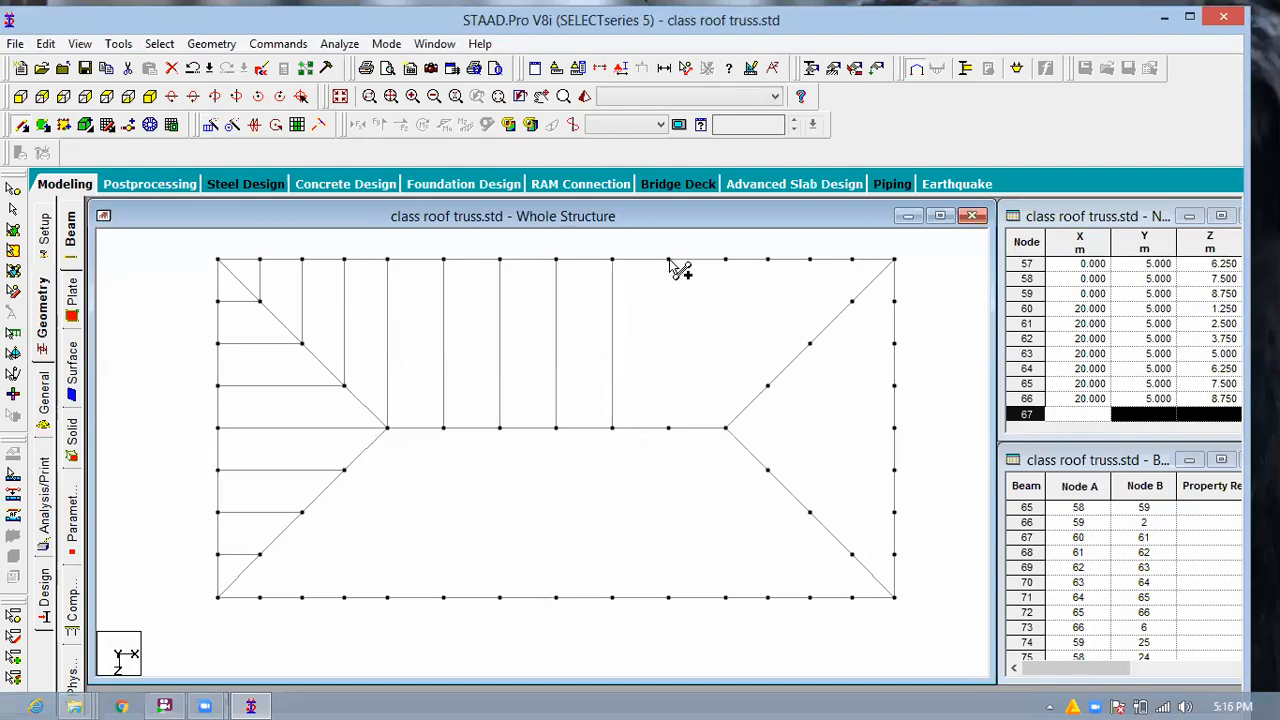
{"action": "left_click", "coordinate": [669, 430]}
{"action": "left_click", "coordinate": [727, 431]}
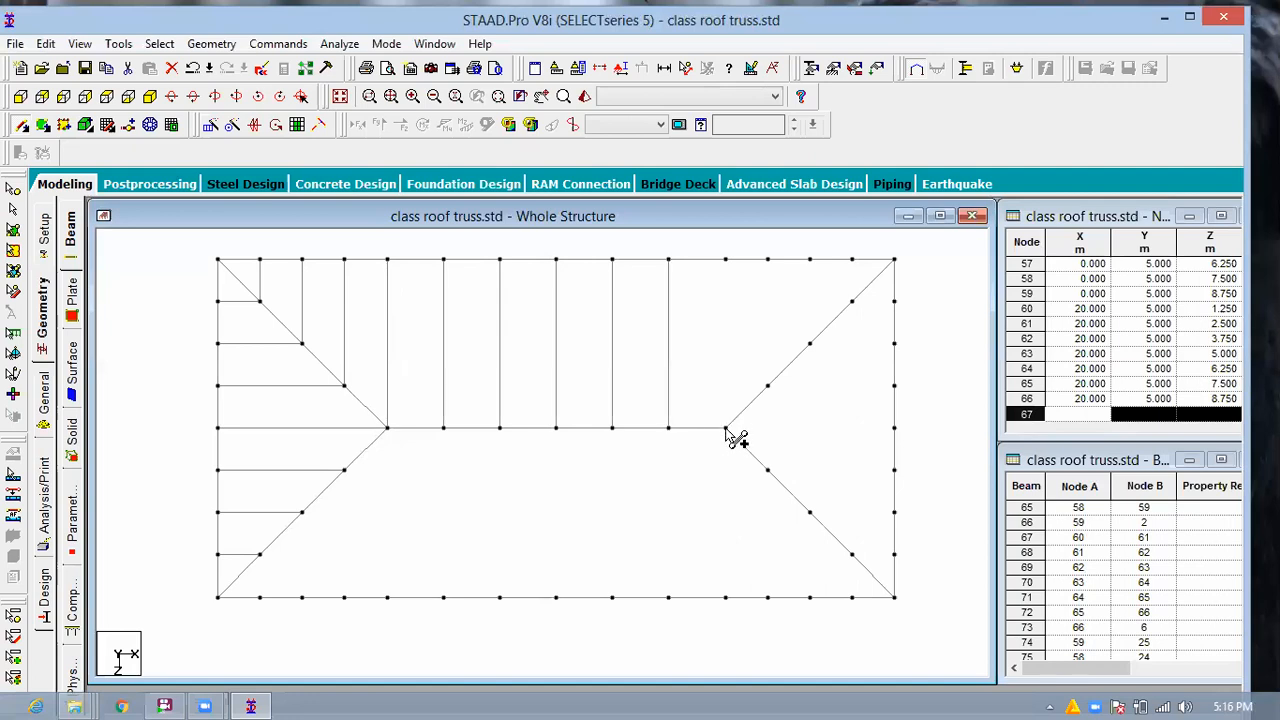
{"action": "left_click", "coordinate": [726, 260]}
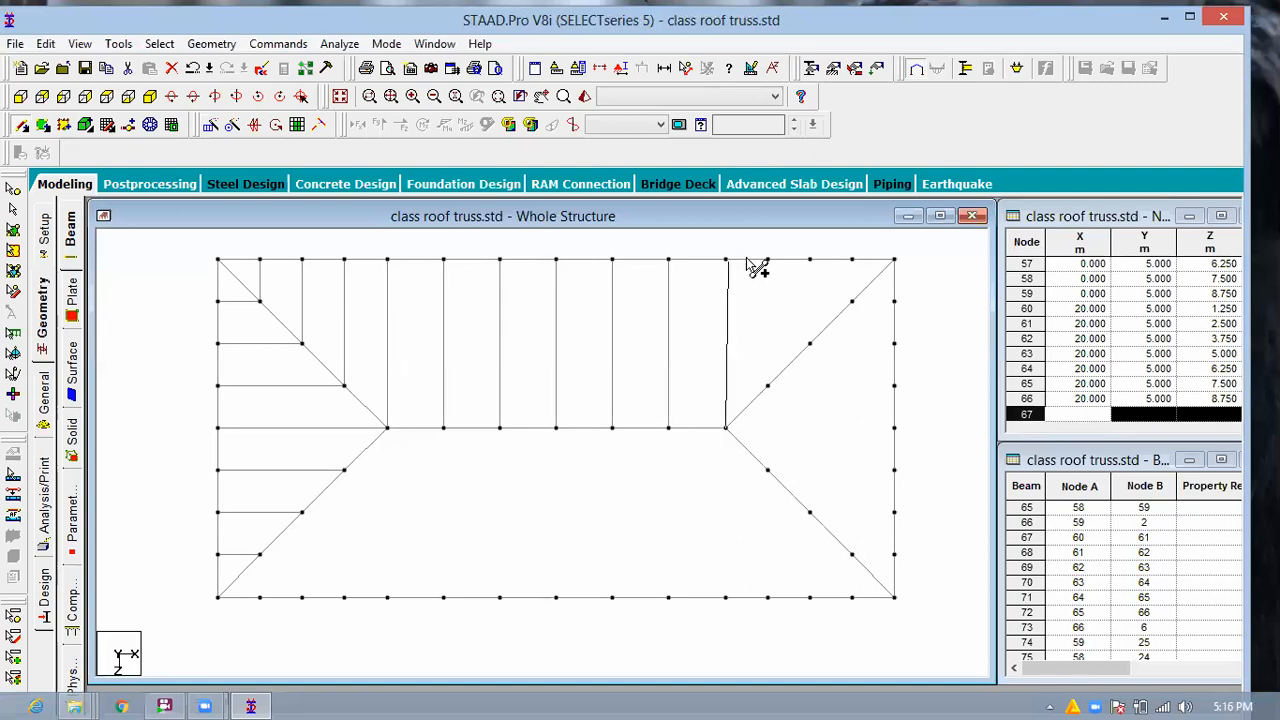
Draw beams along Z joining the Z = 0 eave nodes at X = 16.25, 17.5 and 18.75 m to the matching hip nodes.
{"action": "left_click", "coordinate": [768, 261]}
{"action": "left_click", "coordinate": [768, 385]}
{"action": "left_click", "coordinate": [810, 343]}
{"action": "left_click", "coordinate": [810, 260]}
{"action": "left_click", "coordinate": [852, 260]}
{"action": "left_click", "coordinate": [852, 301]}
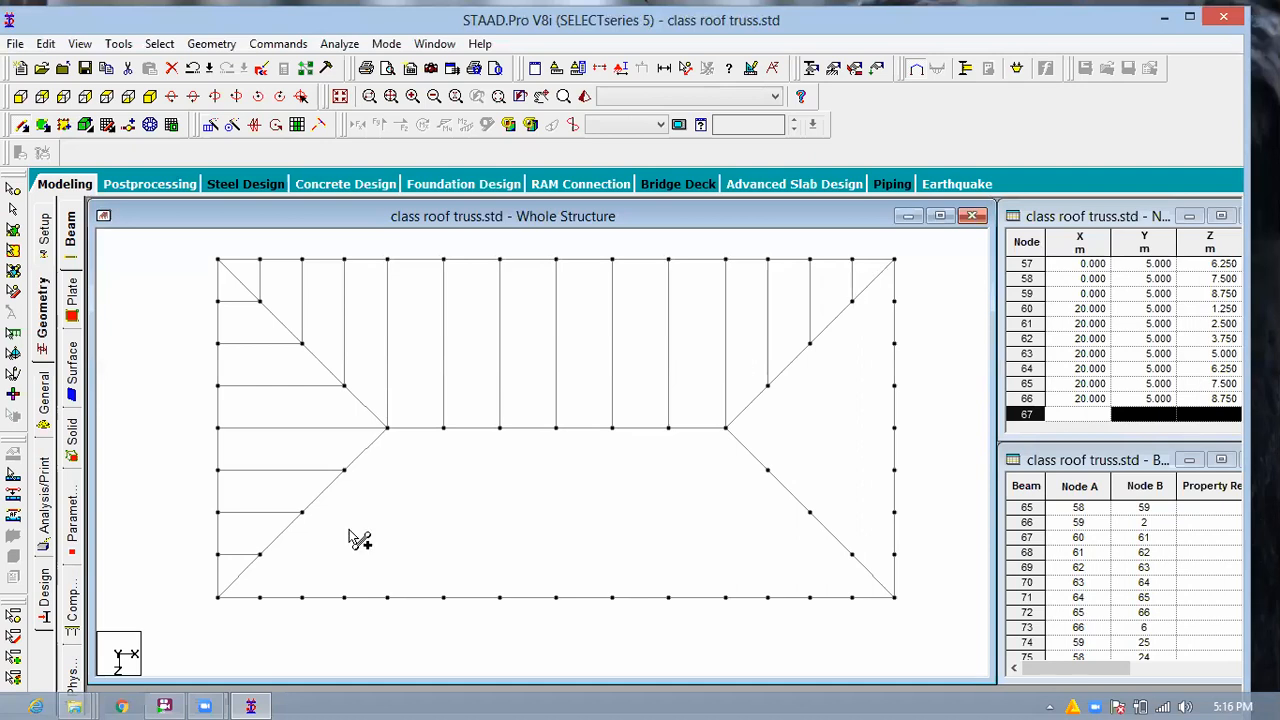
Draw beams along Z from the hip nodes and ridge end at X = 1.25, 2.5, 3.75 and 5 m to the Z = 10 m eave nodes.
{"action": "left_click", "coordinate": [259, 554]}
{"action": "left_click", "coordinate": [259, 597]}
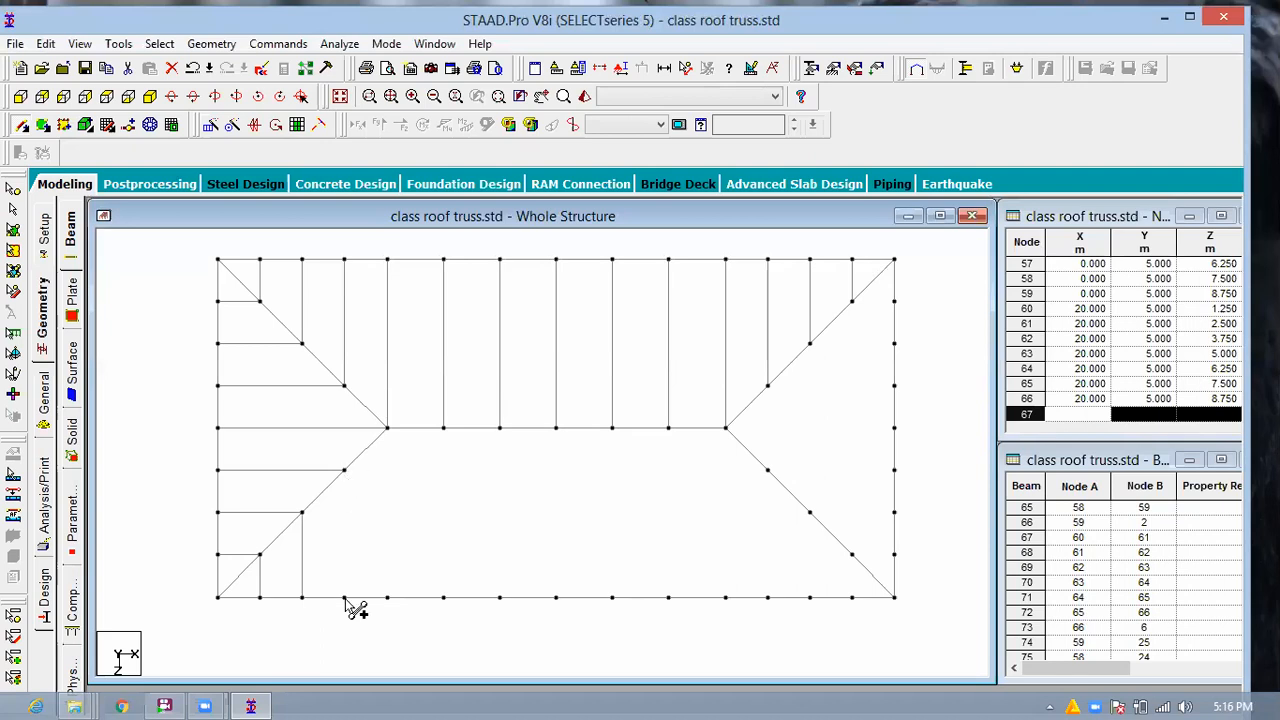
{"action": "left_click", "coordinate": [388, 428]}
{"action": "left_click", "coordinate": [388, 597]}
Draw beams along Z from the five inner ridge nodes and the ridge end at X = 15 m to the Z = 10 m eave nodes.
{"action": "left_click", "coordinate": [444, 428]}
{"action": "left_click", "coordinate": [444, 597]}
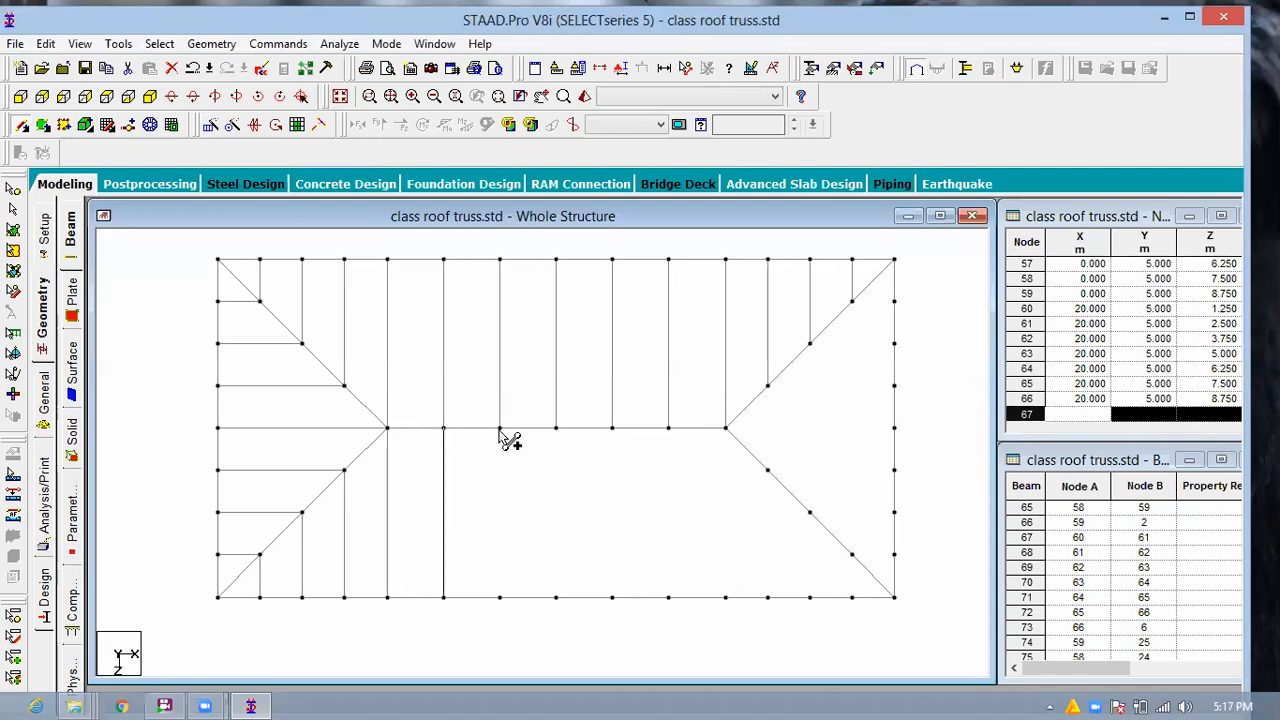
{"action": "left_click", "coordinate": [500, 428]}
{"action": "left_click", "coordinate": [500, 597]}
{"action": "left_click", "coordinate": [556, 428]}
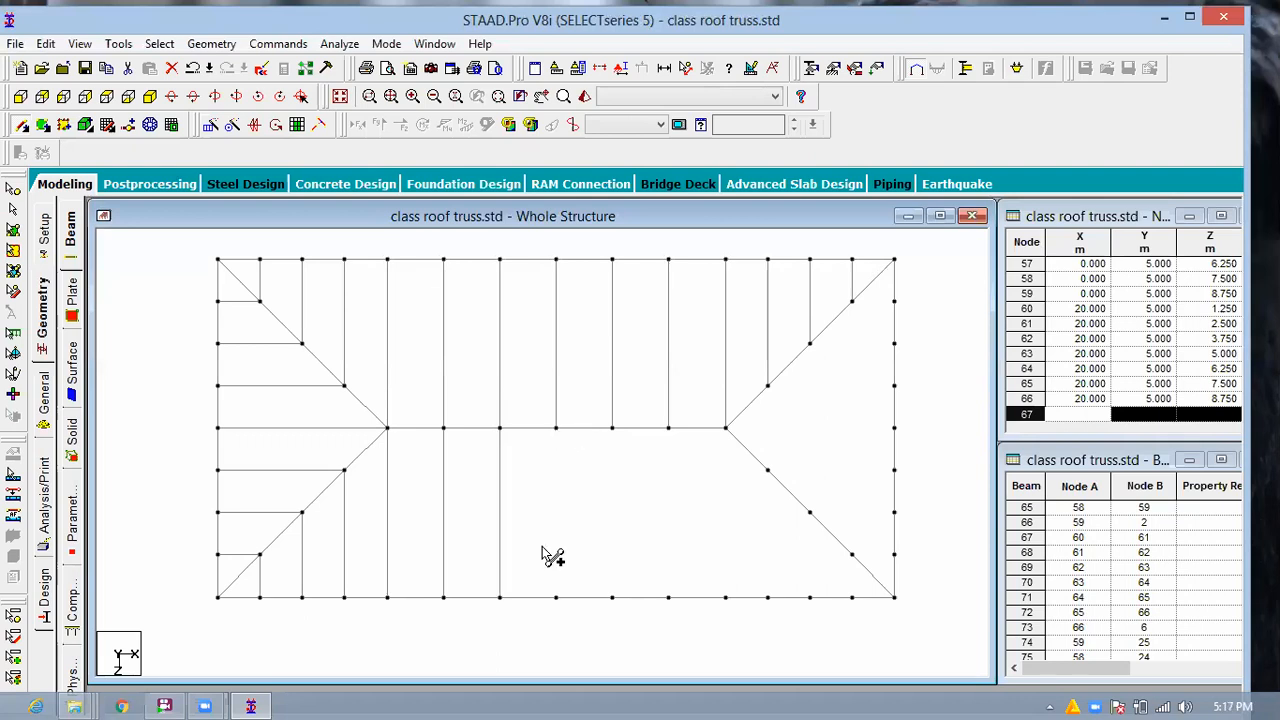
{"action": "left_click", "coordinate": [556, 597]}
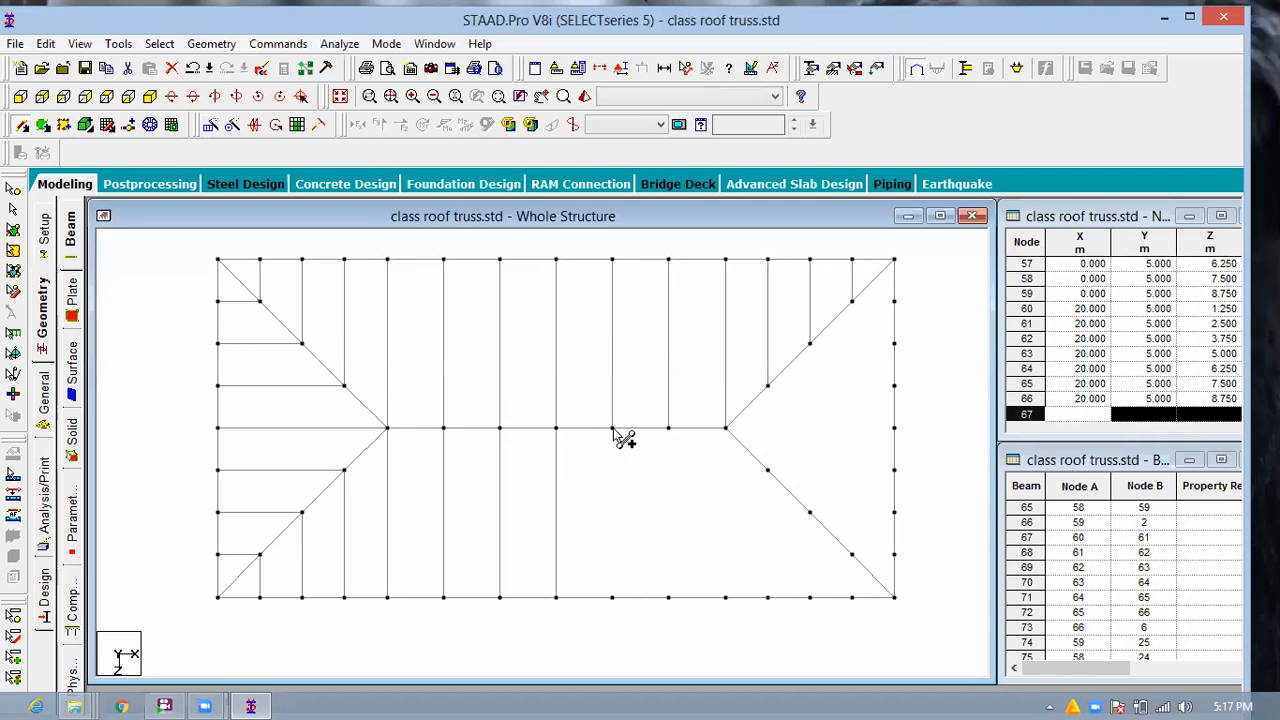
{"action": "left_click", "coordinate": [612, 597]}
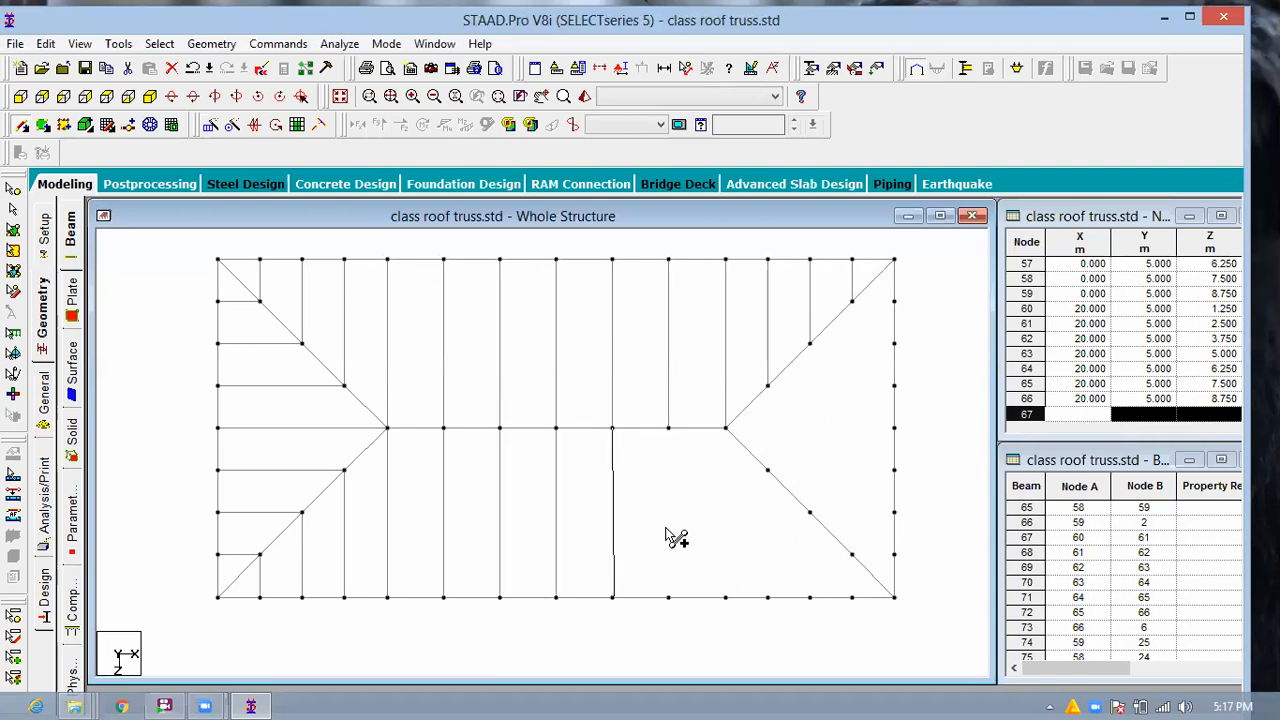
{"action": "left_click", "coordinate": [668, 428]}
{"action": "left_click", "coordinate": [669, 598]}
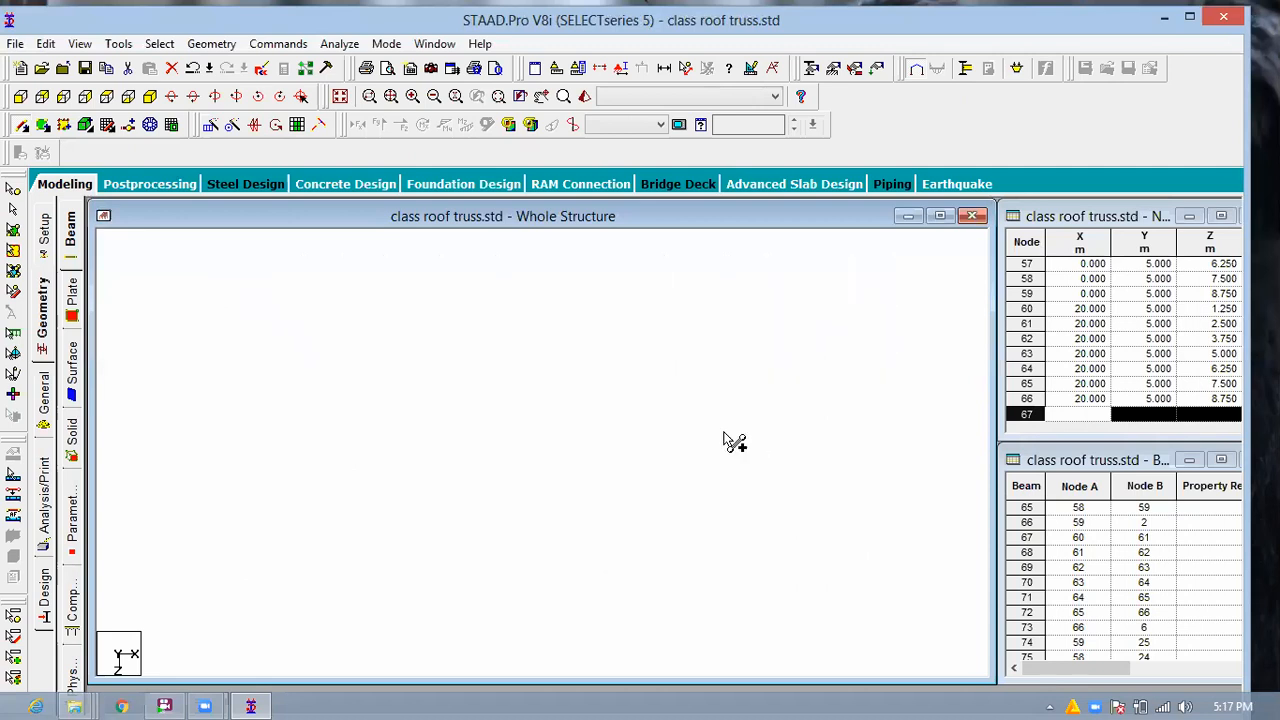
{"action": "left_click", "coordinate": [726, 428]}
{"action": "left_click", "coordinate": [726, 597]}
Draw beams along Z from the hip nodes at X = 16.25, 17.5 and 18.75 m to the Z = 10 m eave nodes.
{"action": "left_click", "coordinate": [768, 470]}
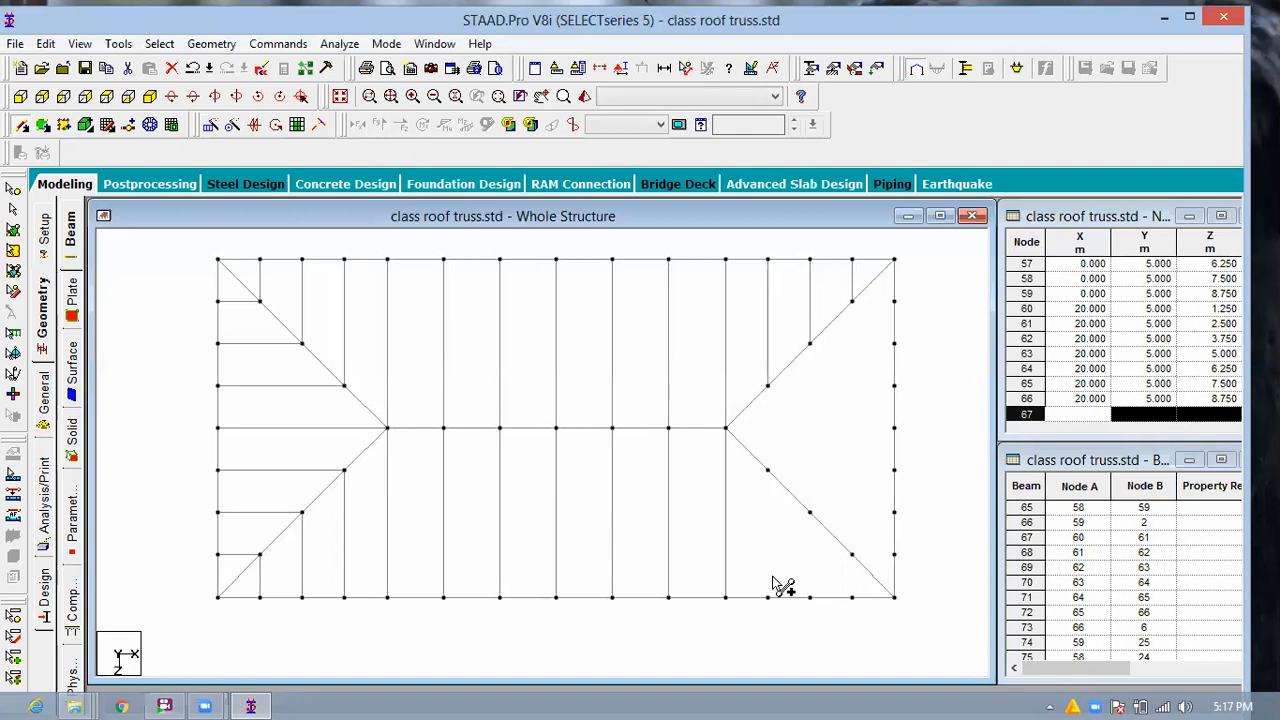
{"action": "left_click", "coordinate": [768, 598]}
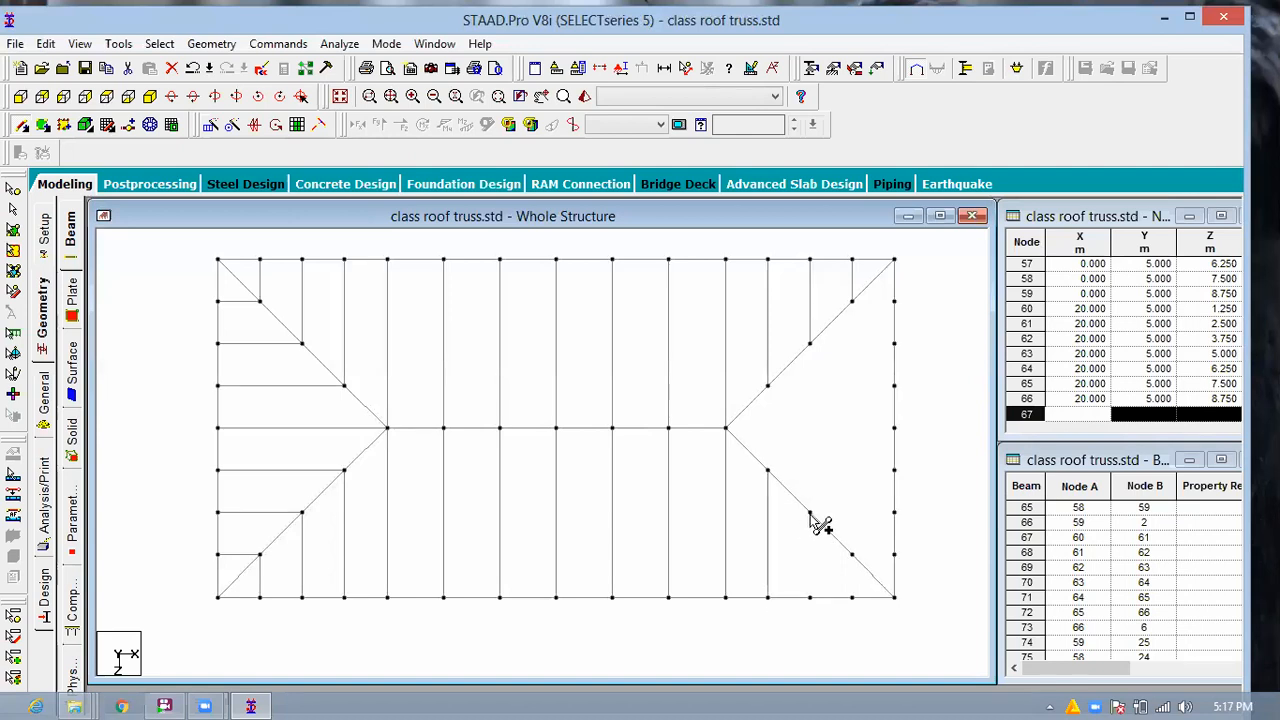
{"action": "left_click", "coordinate": [810, 598]}
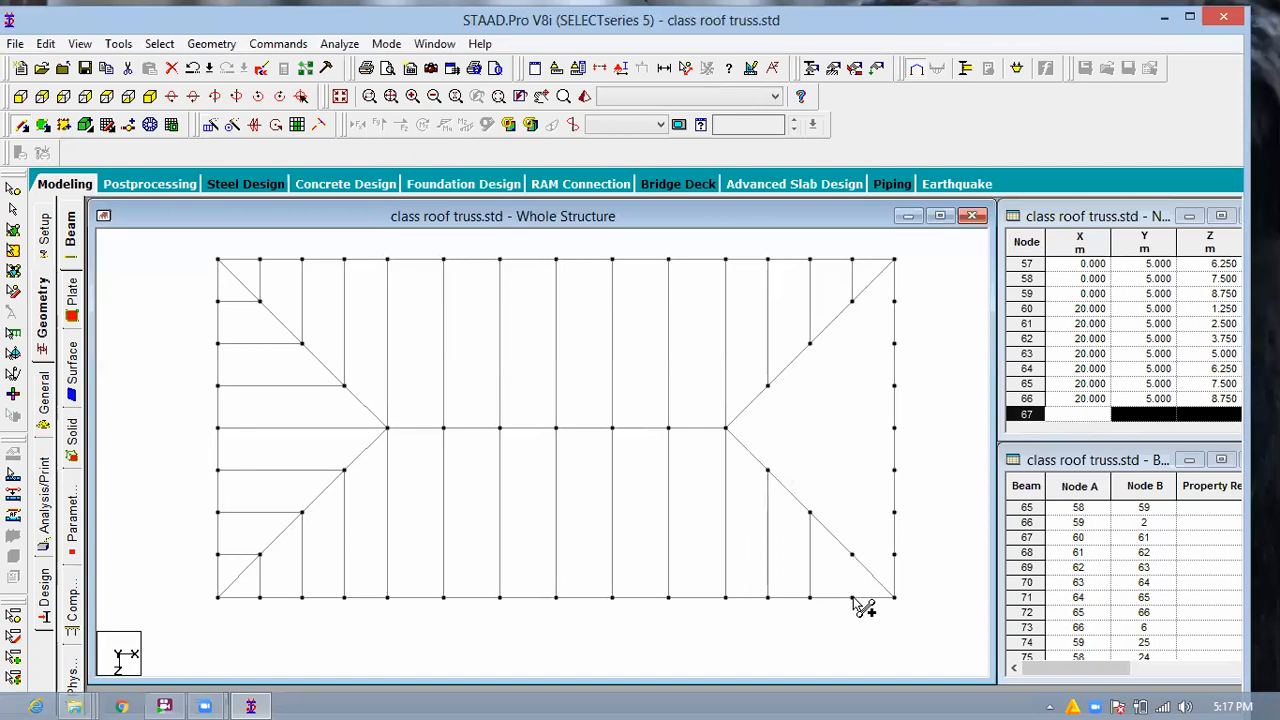
Draw beams along X from the hip nodes at Z = 8.75, 7.5 and 6.25 m to the matching X = 20 m eave nodes.
{"action": "left_click", "coordinate": [852, 554]}
{"action": "left_click", "coordinate": [894, 554]}
{"action": "left_click", "coordinate": [810, 514]}
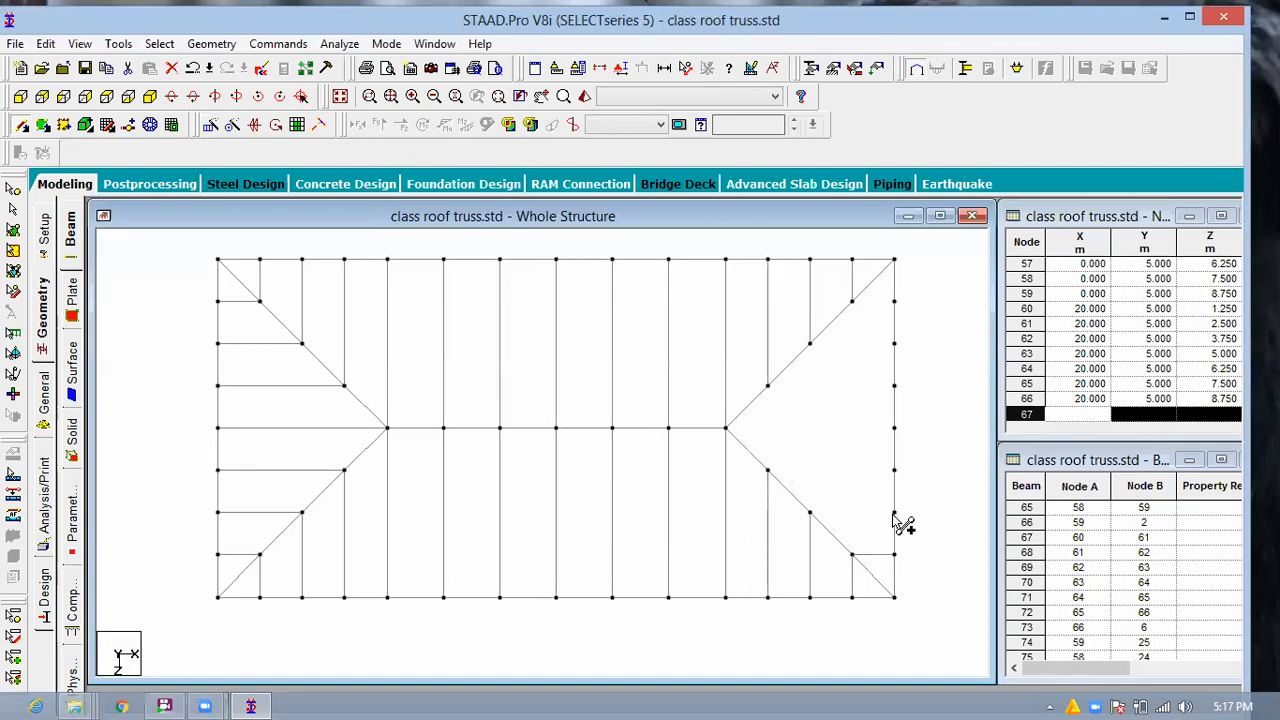
{"action": "left_click", "coordinate": [892, 513]}
{"action": "left_click", "coordinate": [768, 470]}
{"action": "left_click", "coordinate": [894, 470]}
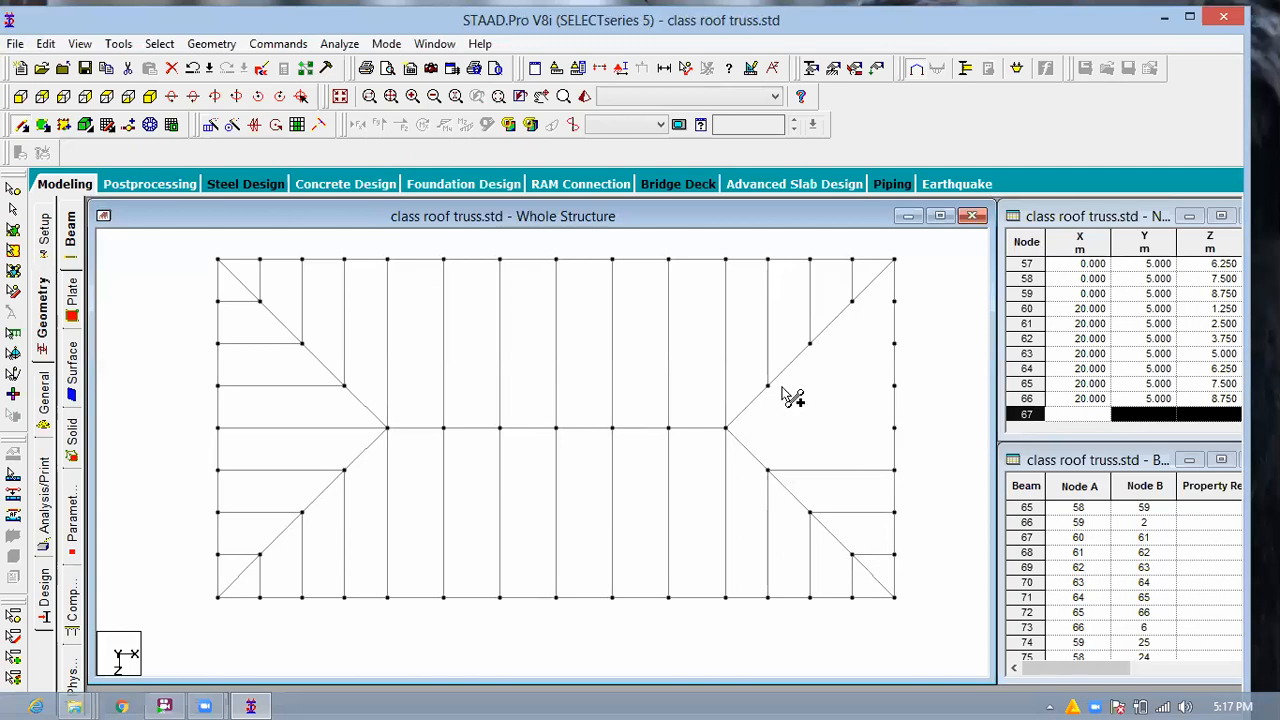
Draw beams along X from the ridge end and the hip nodes at Z = 3.75, 2.5 and 1.25 m to the X = 20 m eave nodes.
{"action": "left_click", "coordinate": [894, 385]}
{"action": "left_click", "coordinate": [810, 343]}
{"action": "left_click", "coordinate": [894, 343]}
{"action": "left_click", "coordinate": [852, 301]}
{"action": "left_click", "coordinate": [894, 301]}
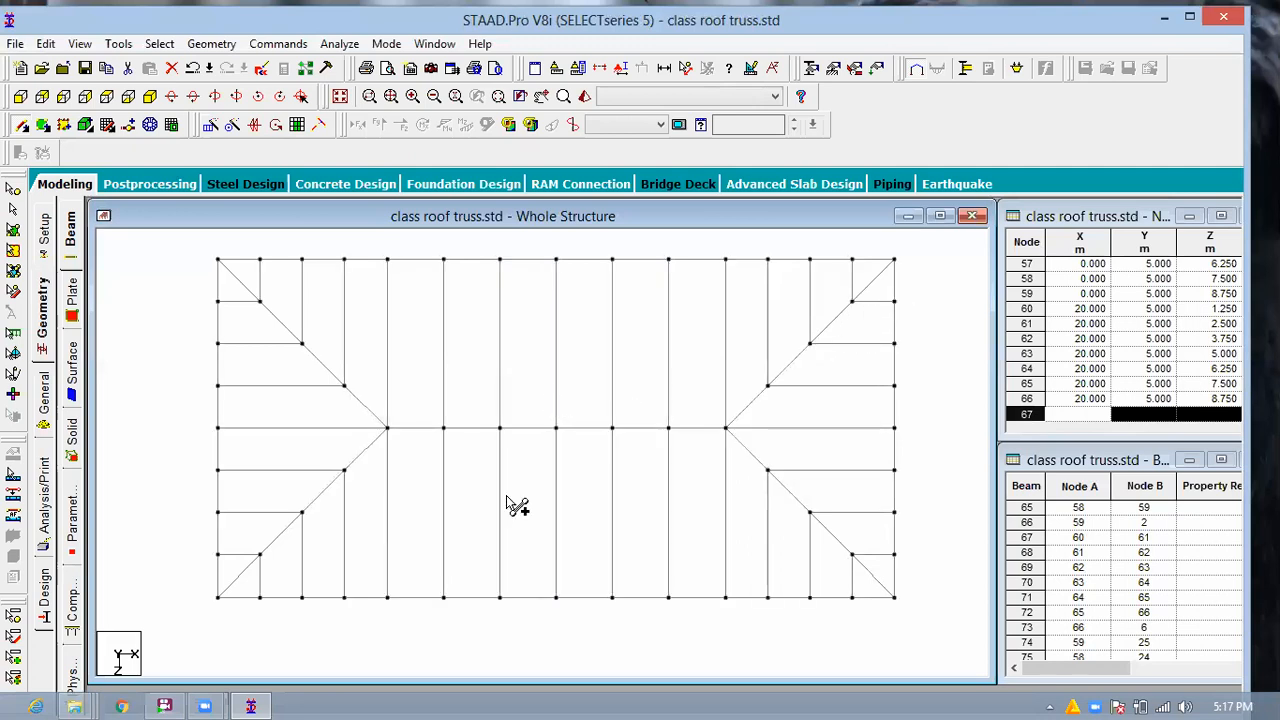
Draw beams along X between the opposite hip nodes at Z = 8.75, 7.5 and 6.25 m.
{"action": "left_click", "coordinate": [260, 555]}
{"action": "left_click", "coordinate": [852, 554]}
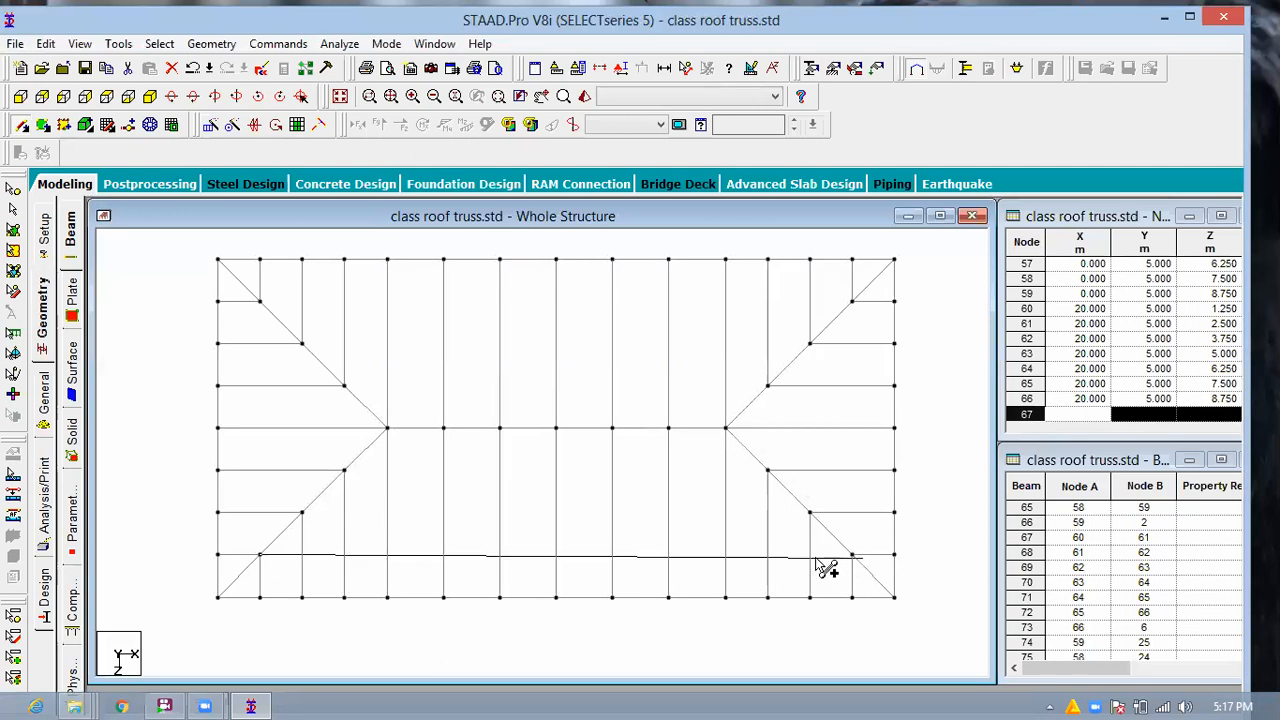
{"action": "left_click", "coordinate": [303, 513]}
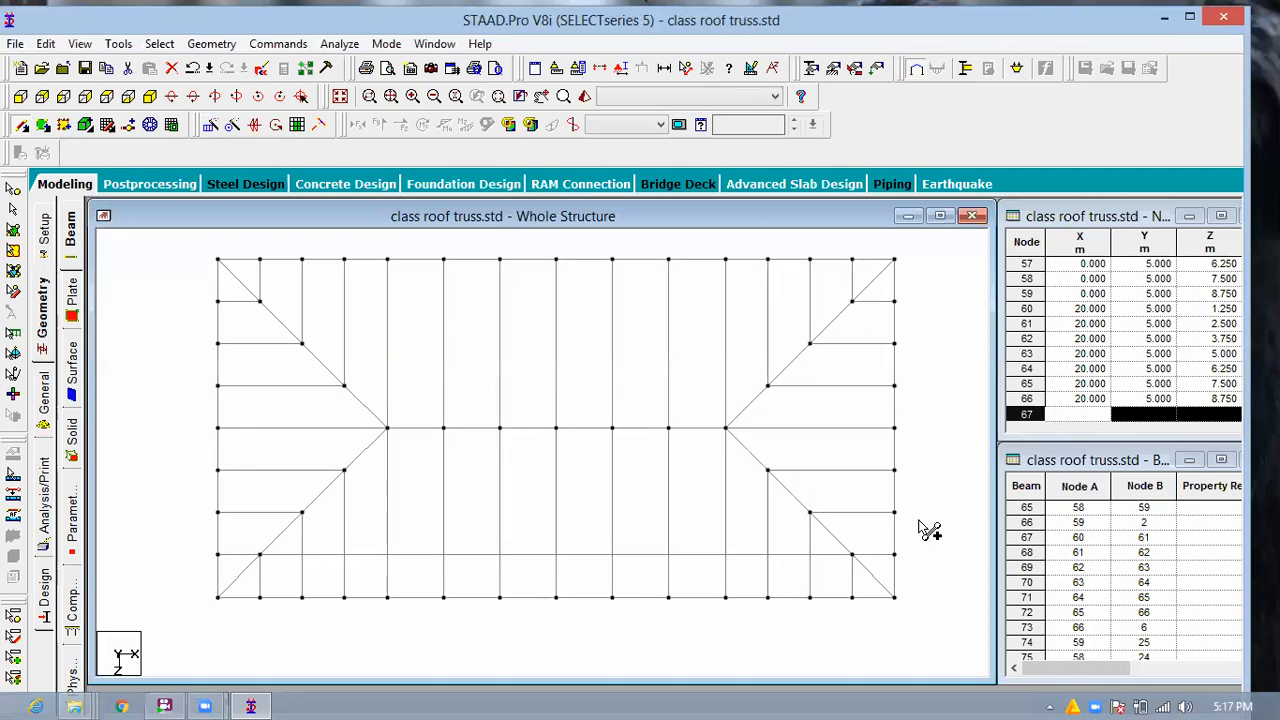
{"action": "left_click", "coordinate": [810, 512]}
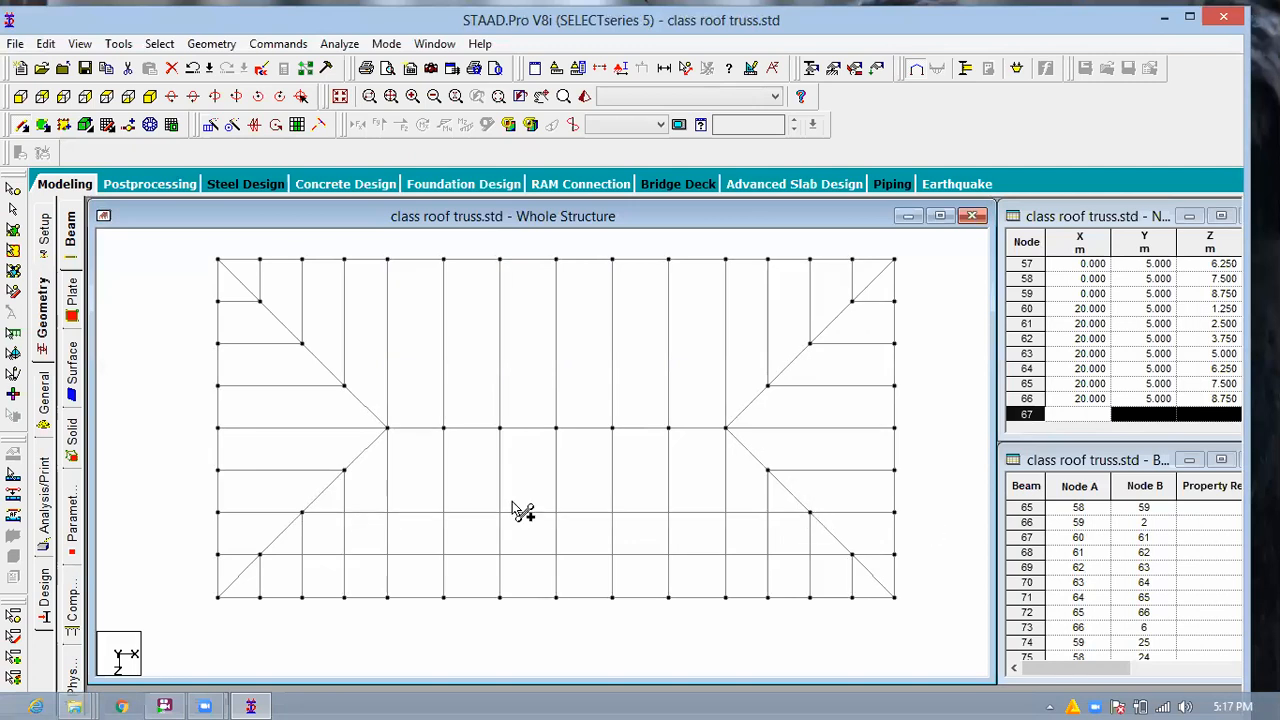
{"action": "left_click", "coordinate": [345, 470]}
{"action": "left_click", "coordinate": [768, 470]}
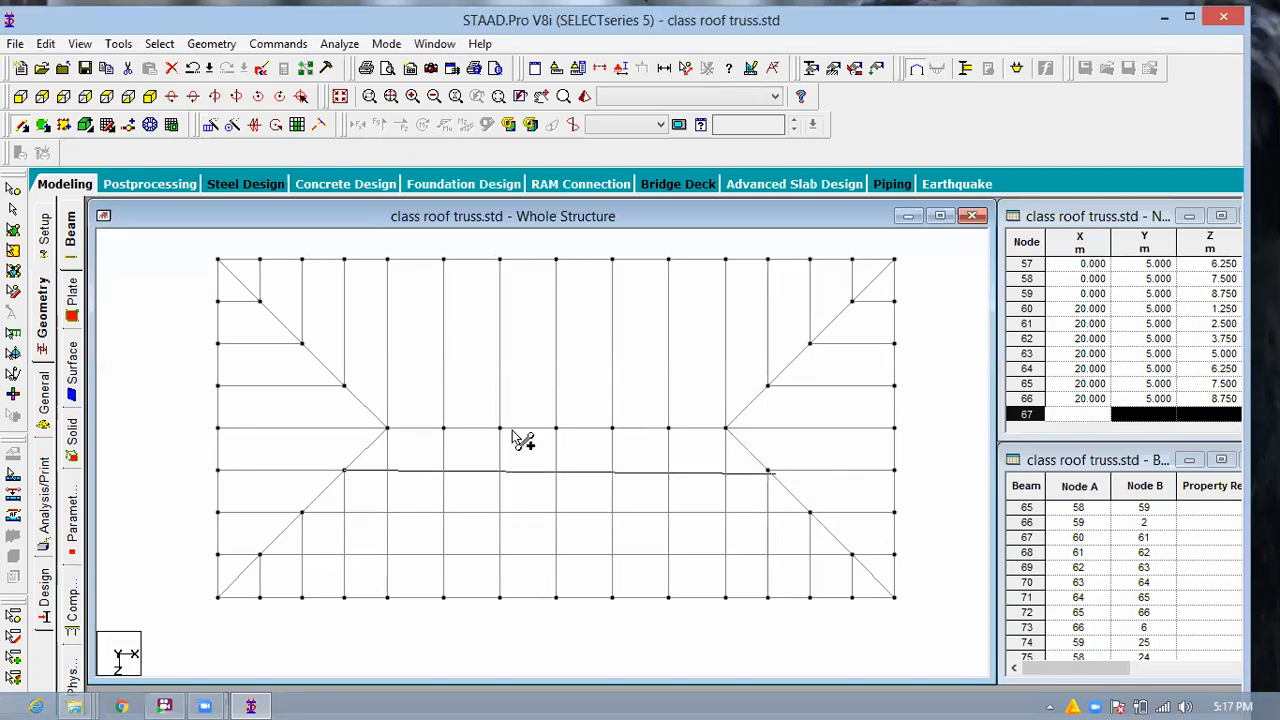
Draw beams along X between the opposite hip nodes at Z = 3.75, 2.5 and 1.25 m.
{"action": "left_click", "coordinate": [344, 386]}
{"action": "left_click", "coordinate": [768, 386]}
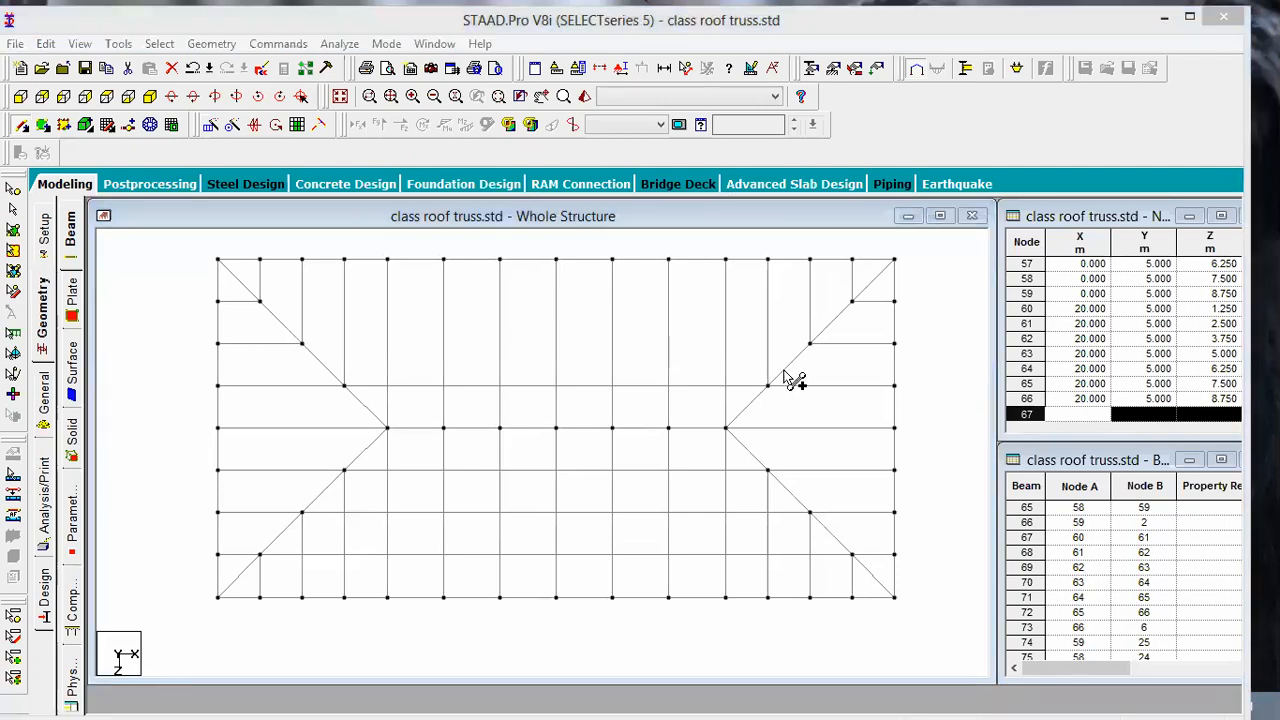
{"action": "left_click", "coordinate": [810, 343]}
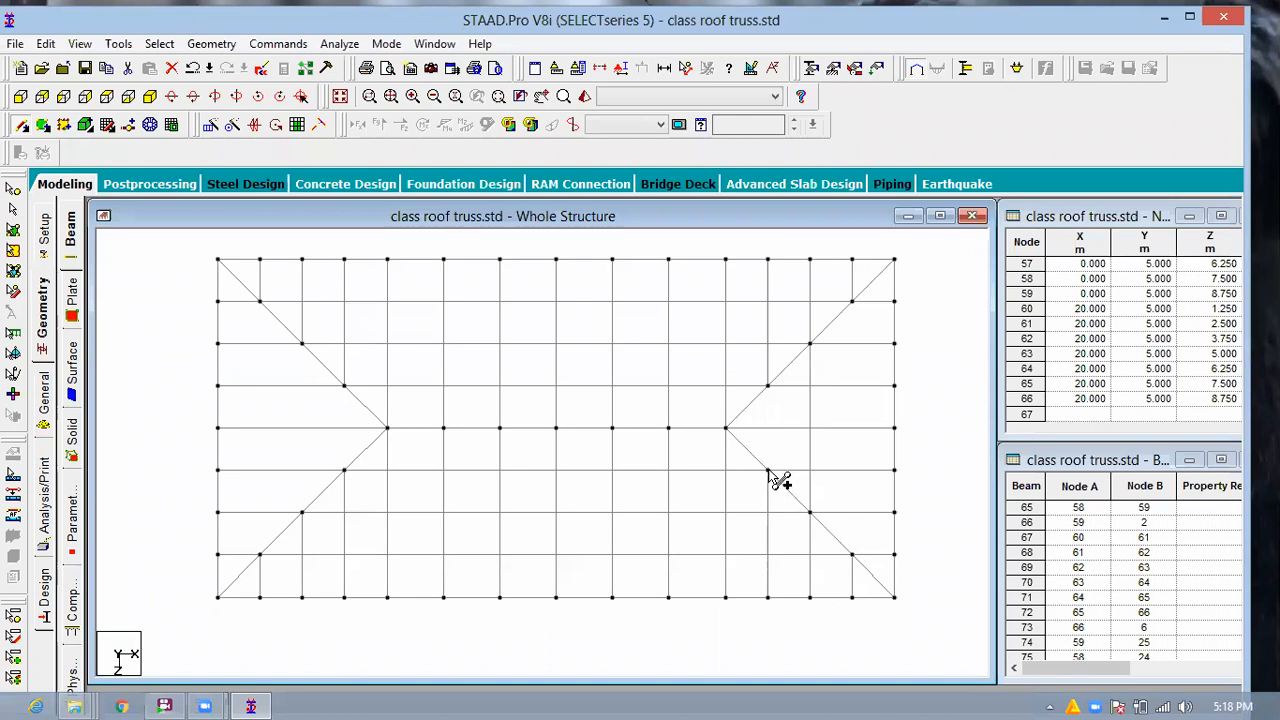
Draw beams along Z between the opposite hip nodes at X = 1.25, 2.5, 3.75, 16.25, 17.5 and 18.75 m.
{"action": "left_click", "coordinate": [853, 303]}
{"action": "left_click", "coordinate": [854, 556]}
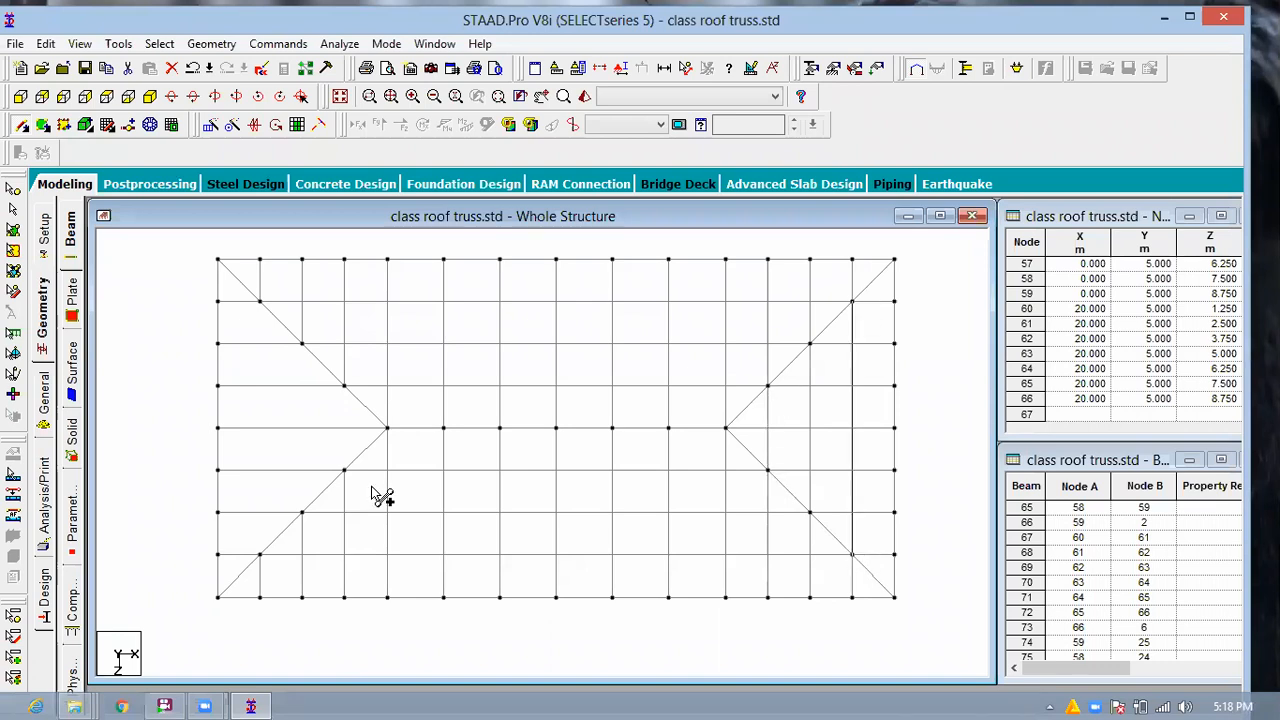
{"action": "left_click", "coordinate": [302, 513]}
{"action": "left_click", "coordinate": [302, 344]}
{"action": "left_click", "coordinate": [344, 470]}
{"action": "left_click", "coordinate": [344, 386]}
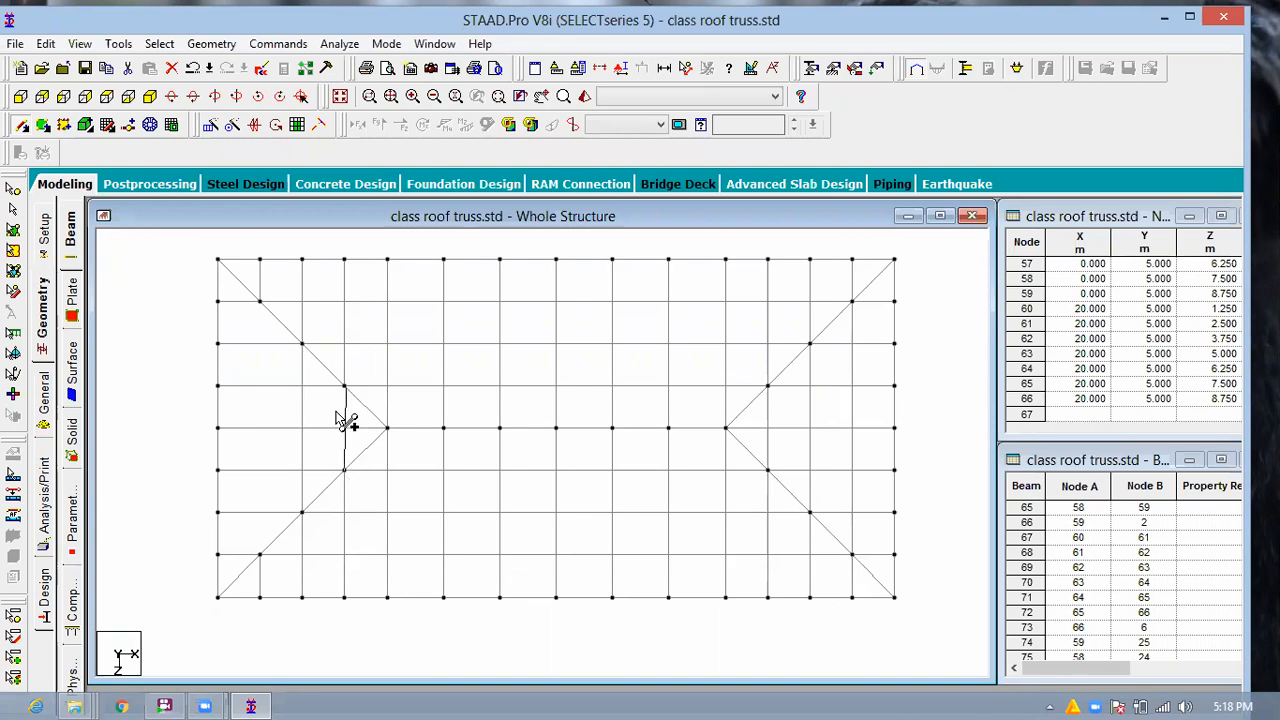
{"action": "left_click", "coordinate": [260, 555]}
{"action": "left_click", "coordinate": [260, 301]}
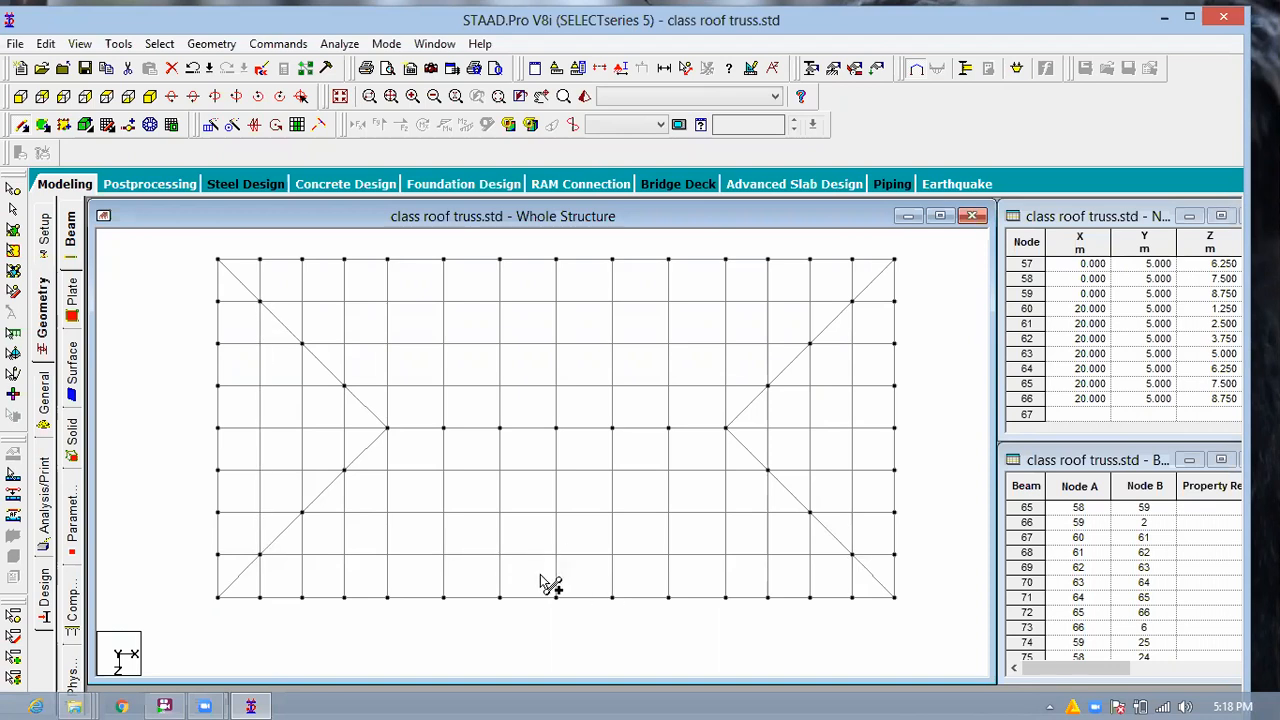
Highlight the intersecting roof members using a tolerance of 0 m.
{"action": "scroll", "coordinate": [540, 581], "scroll_direction": "down", "scroll_amount": 1}
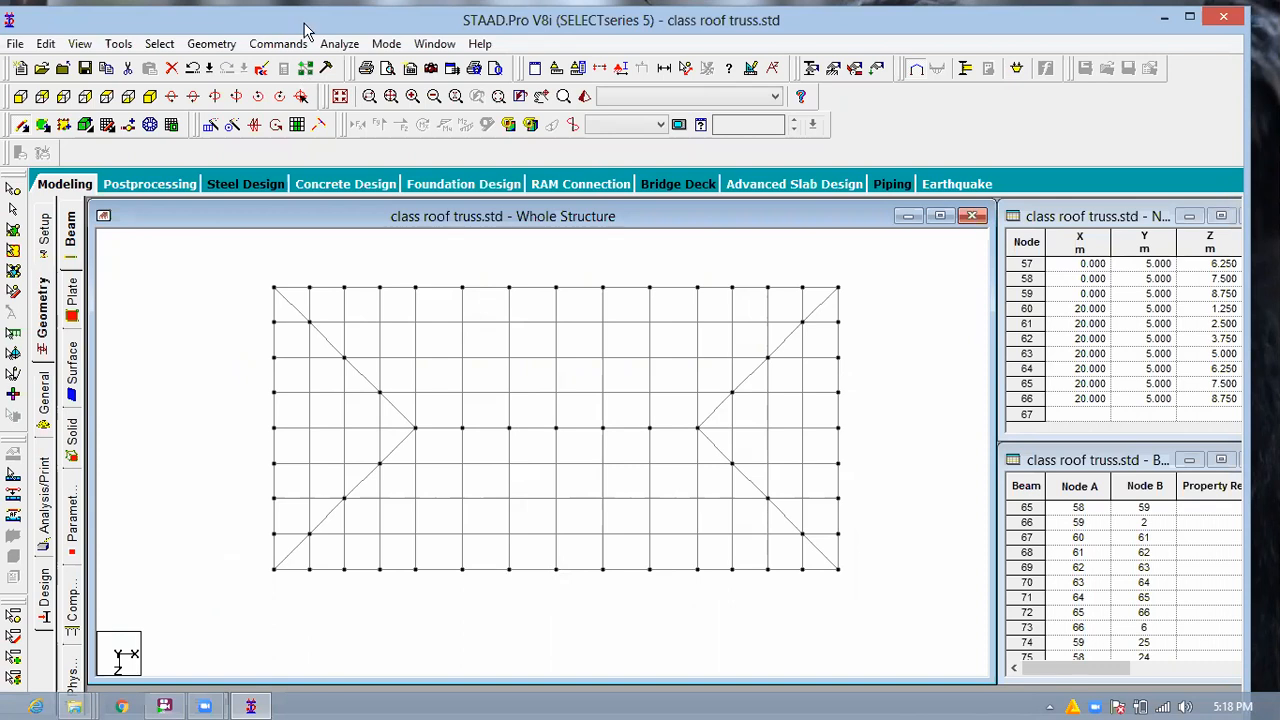
{"action": "mouse_move", "coordinate": [317, 22]}
{"action": "left_mouse_down"}
{"action": "mouse_move", "coordinate": [320, 67]}
{"action": "mouse_move", "coordinate": [313, 46]}
{"action": "left_mouse_up"}
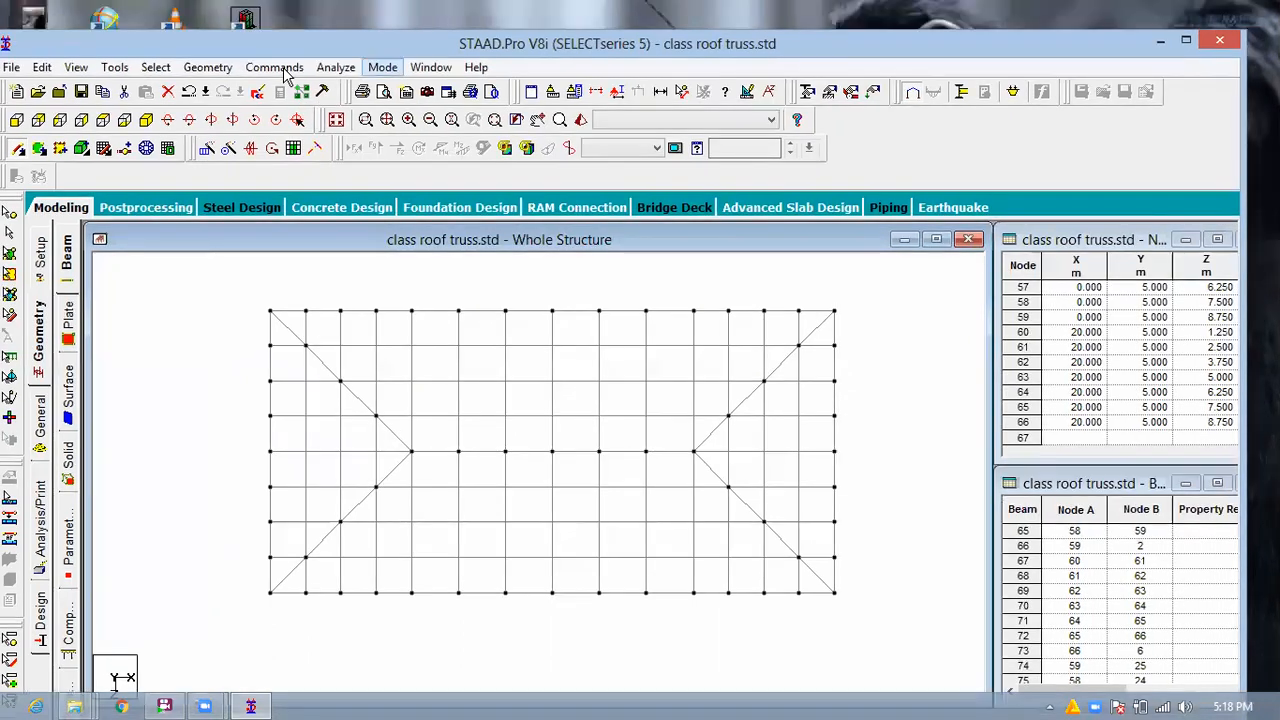
{"action": "key", "text": "alt+g"}
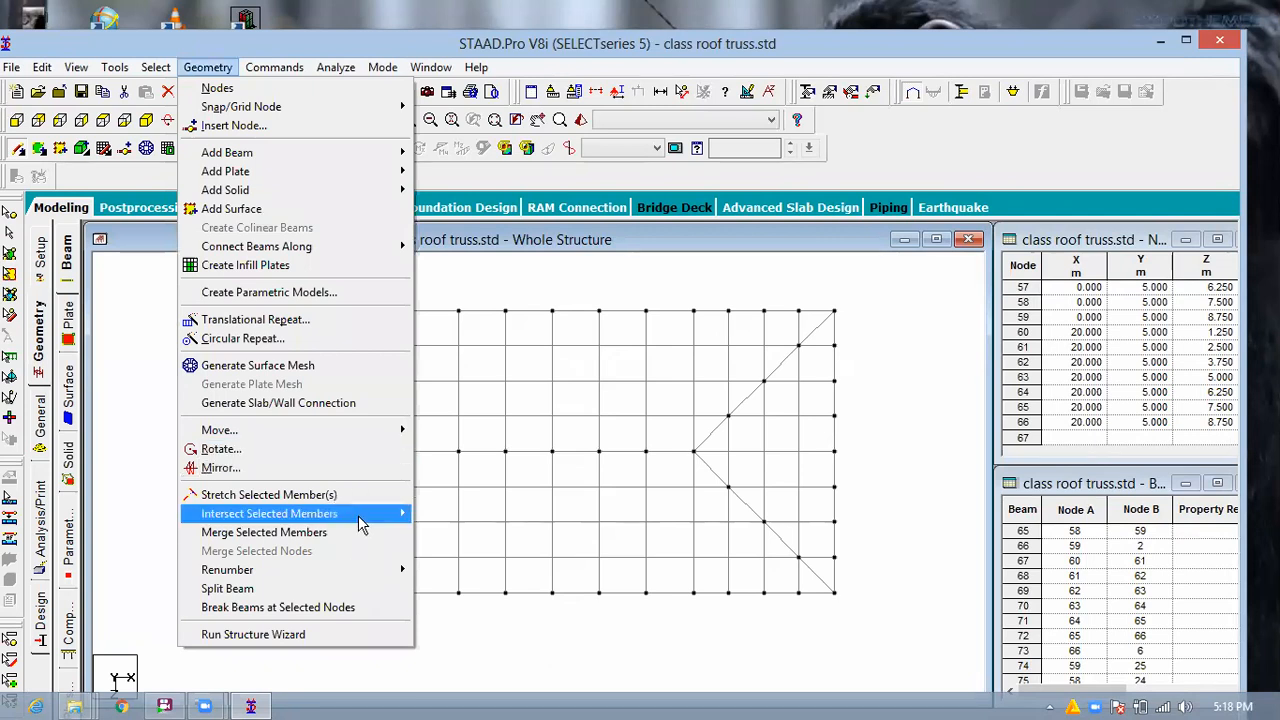
{"action": "mouse_move", "coordinate": [358, 516]}
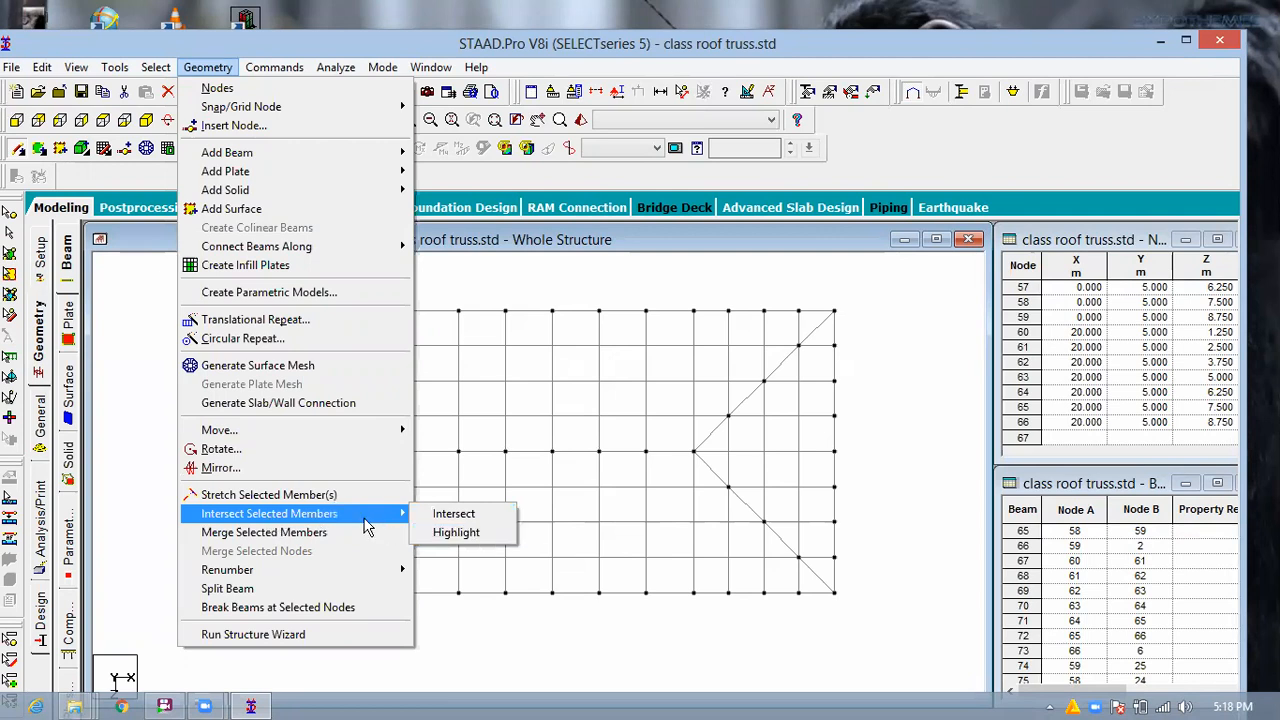
{"action": "left_click", "coordinate": [455, 533]}
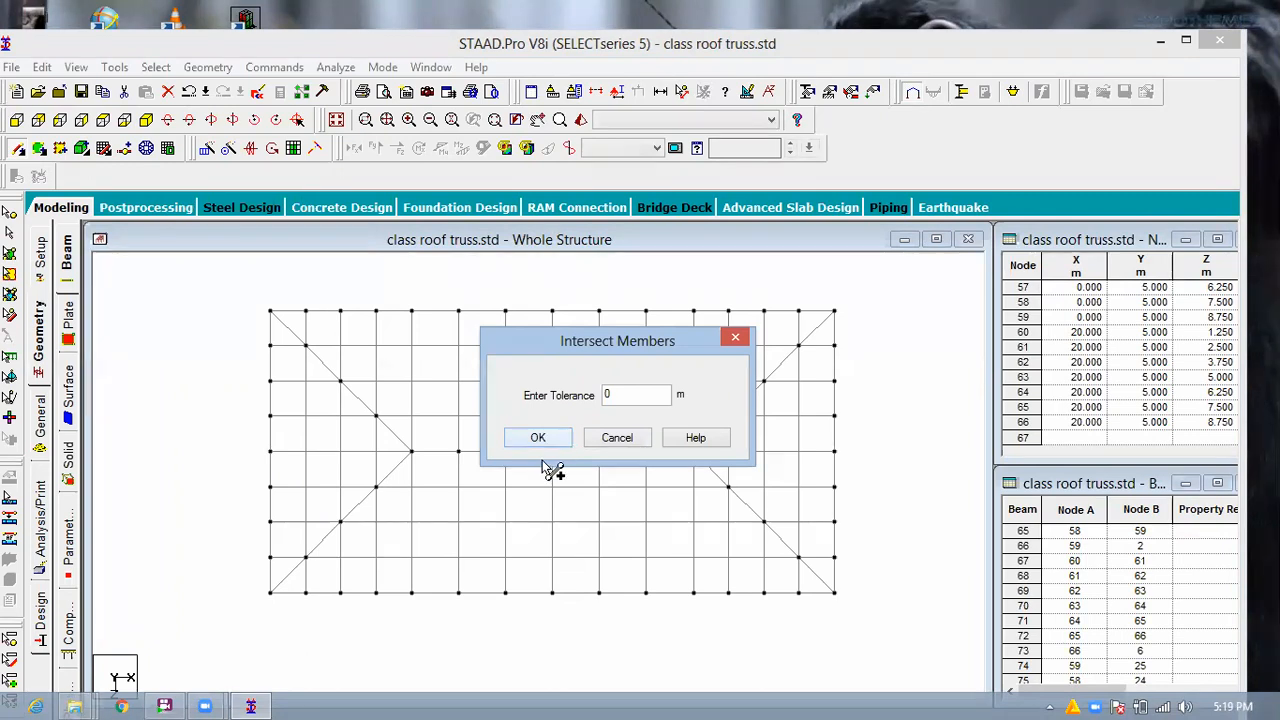
{"action": "key", "text": "Return"}
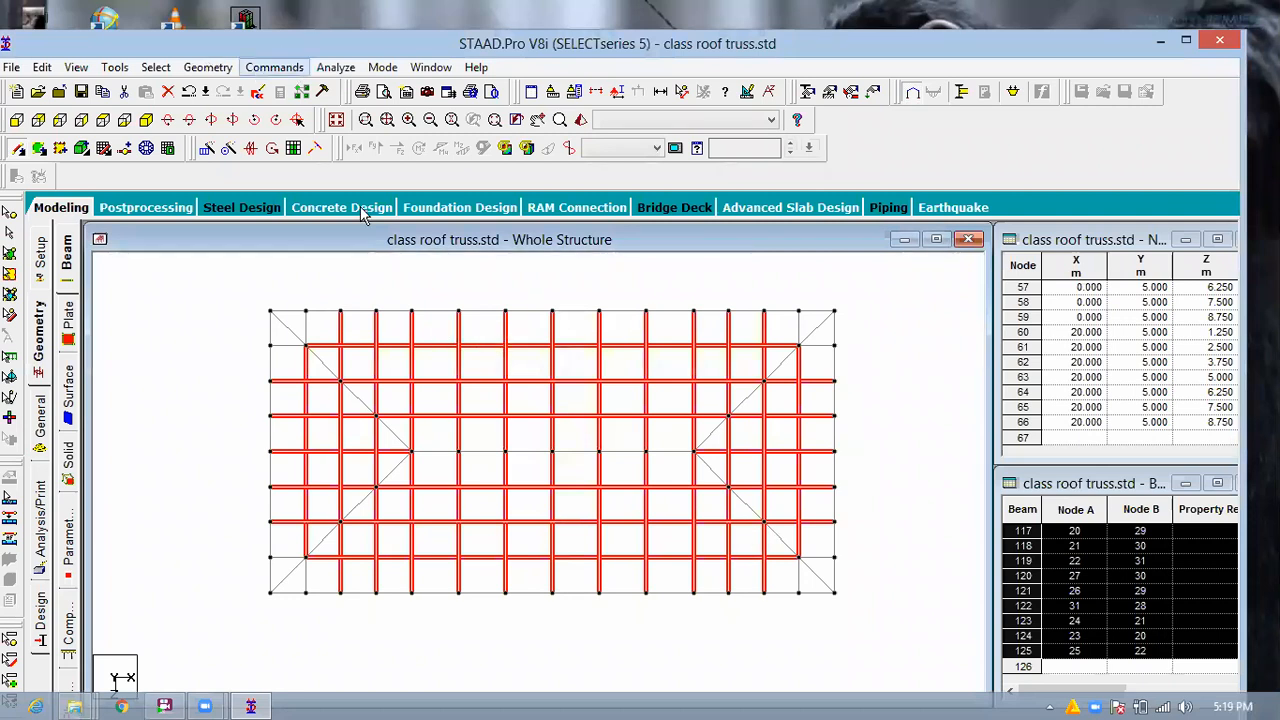
Intersect the highlighted members with a tolerance of 0 m and clear the selection.
{"action": "key", "text": "alt+g"}
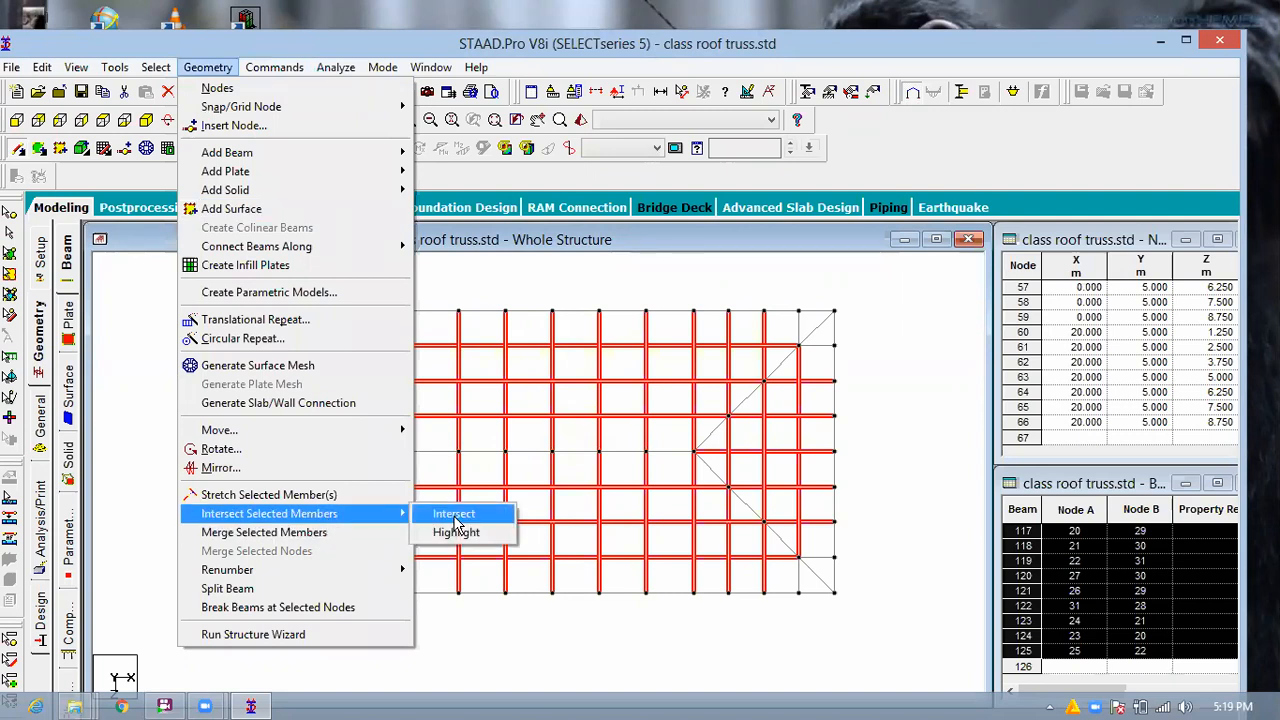
{"action": "left_click", "coordinate": [455, 518]}
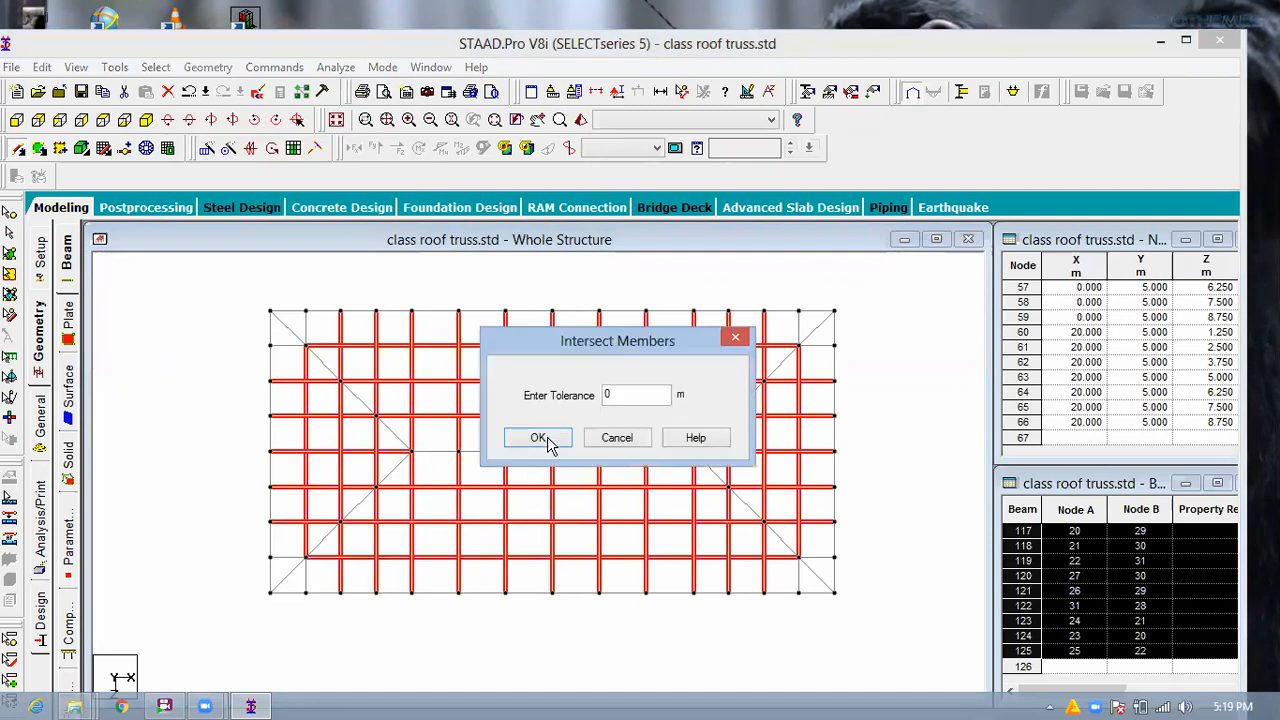
{"action": "left_click", "coordinate": [547, 445]}
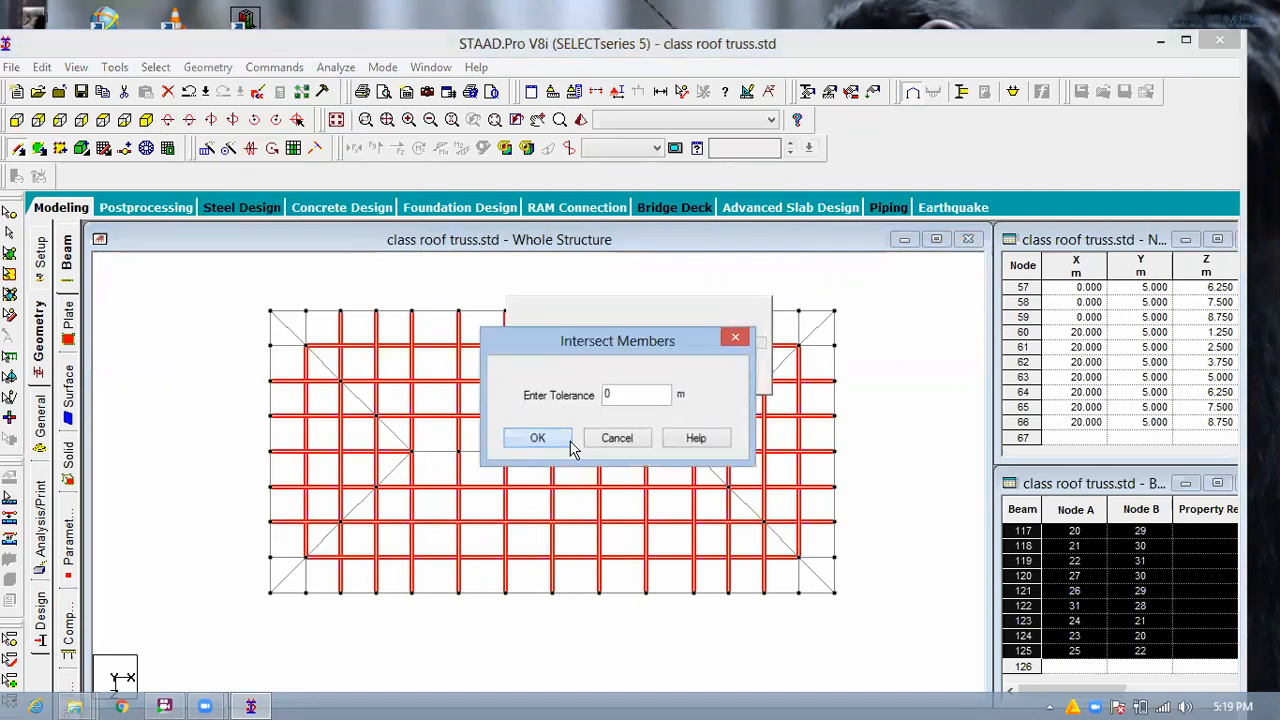
{"action": "left_click", "coordinate": [688, 449]}
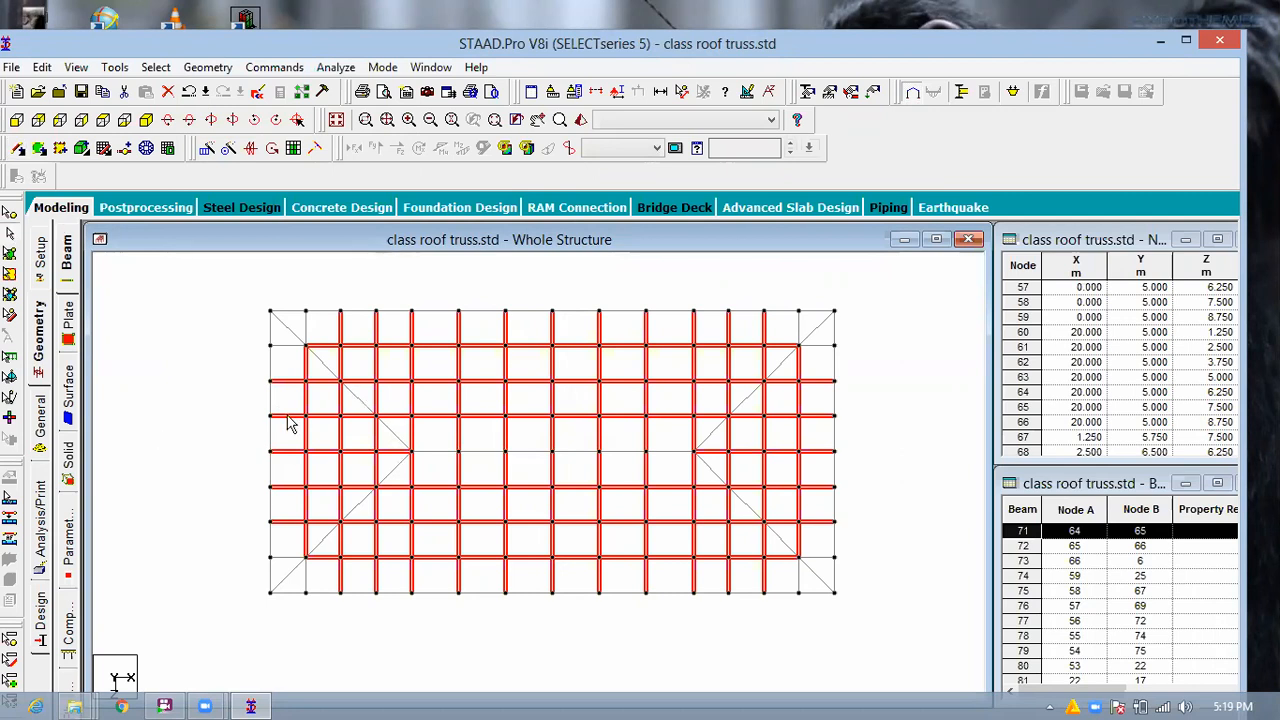
{"action": "left_click", "coordinate": [289, 569]}
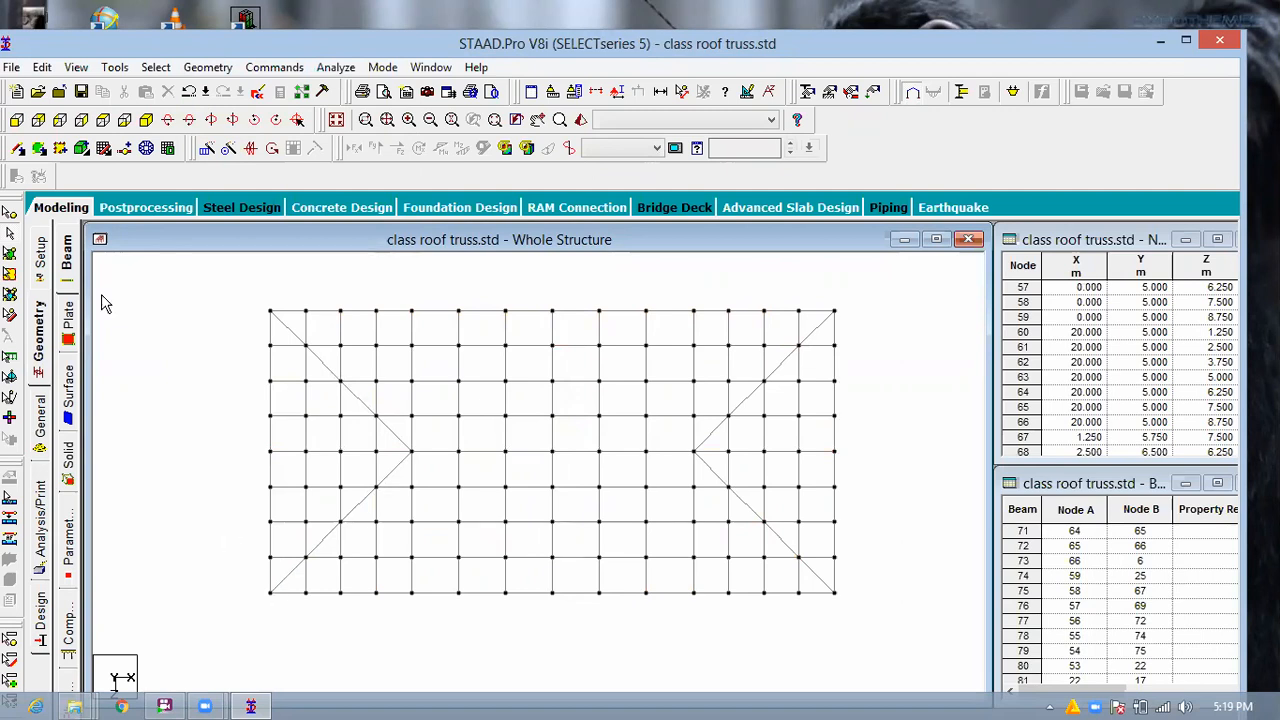
Select the four corner nodes, the eave nodes at X = 6.667 and 13.333 m on both long sides, and both end eave nodes at Z = 5 m.
{"action": "left_click", "coordinate": [271, 594]}
{"action": "left_click", "coordinate": [271, 311], "text": "ctrl"}
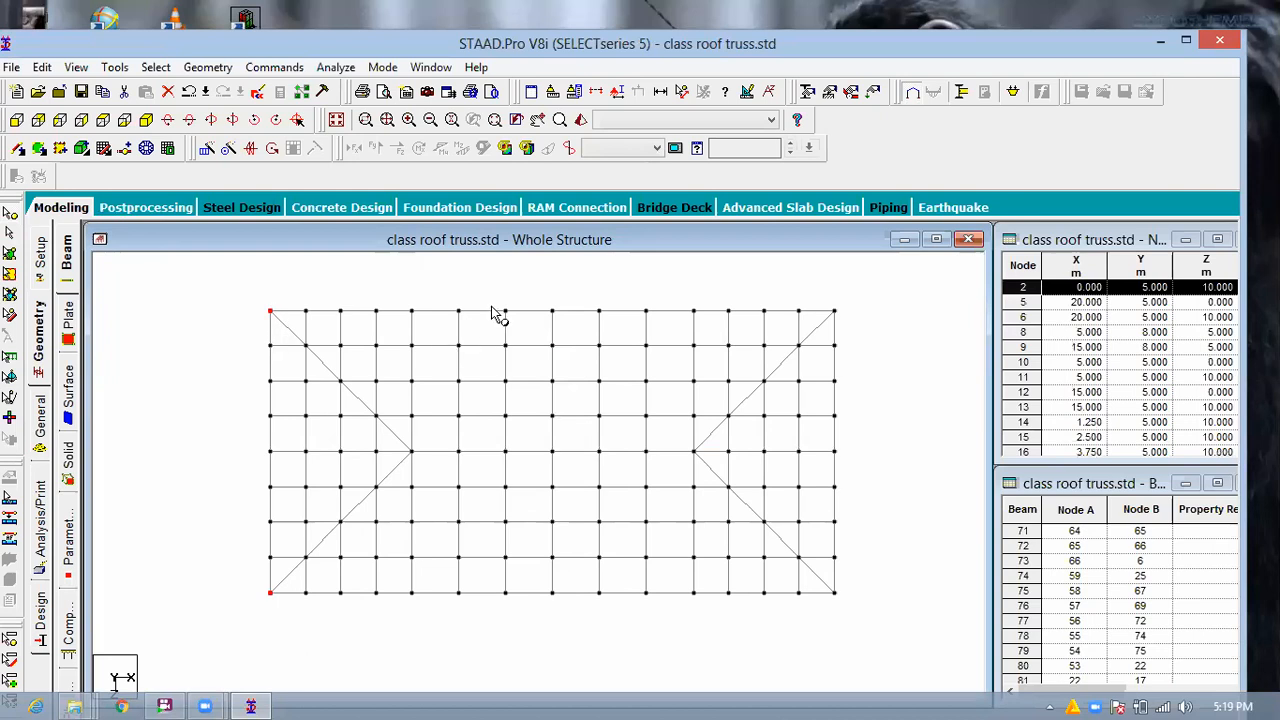
{"action": "left_click", "coordinate": [459, 311], "text": "ctrl"}
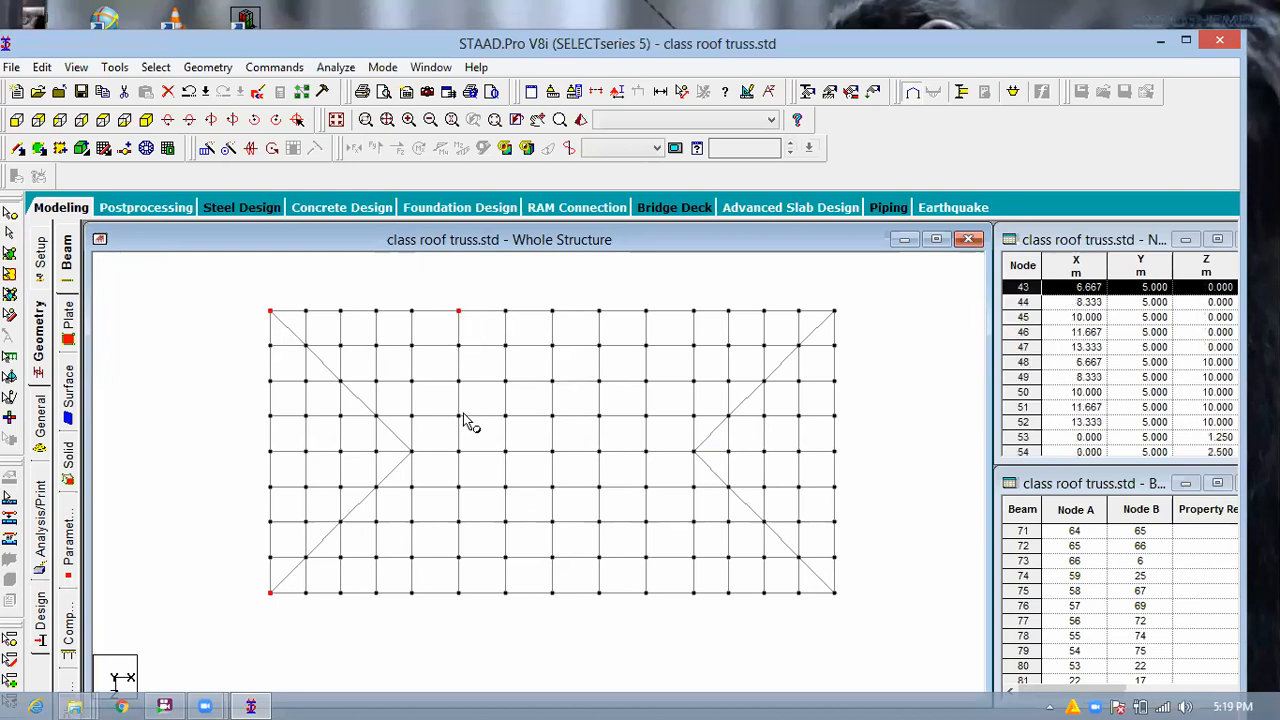
{"action": "left_click", "coordinate": [459, 594], "text": "ctrl"}
{"action": "left_click", "coordinate": [600, 594], "text": "ctrl"}
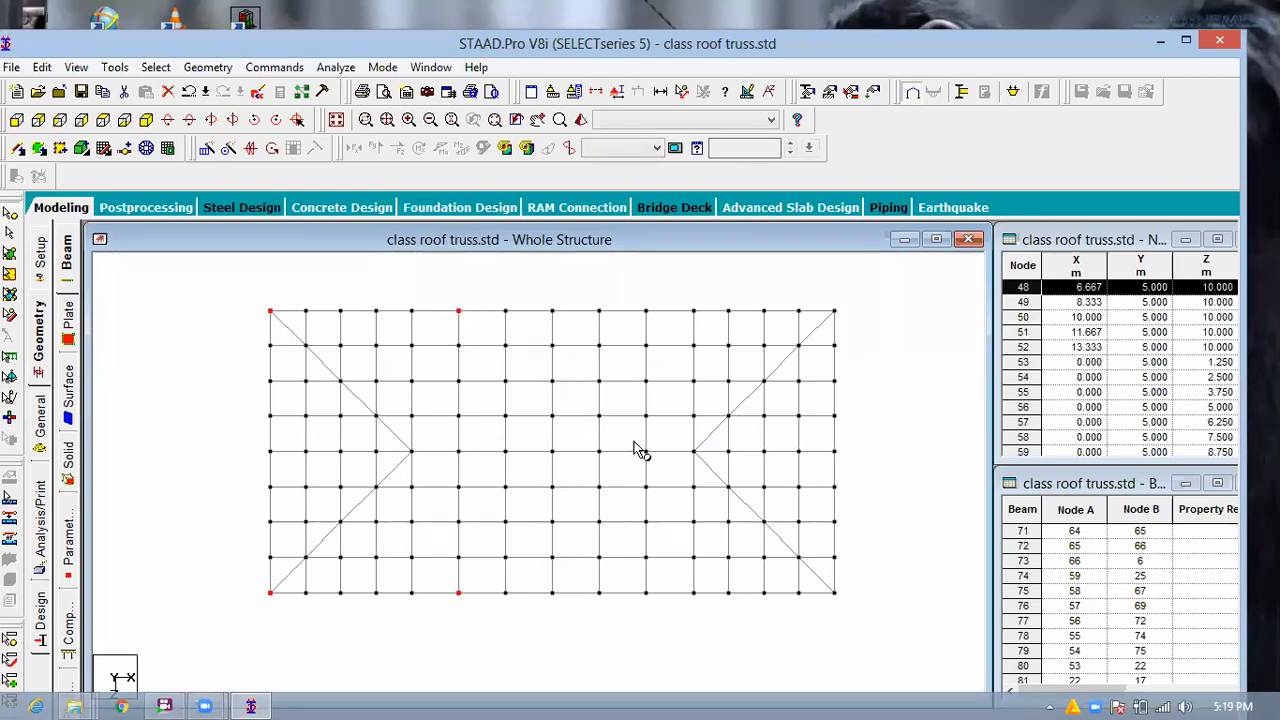
{"action": "left_click", "coordinate": [600, 312], "text": "ctrl"}
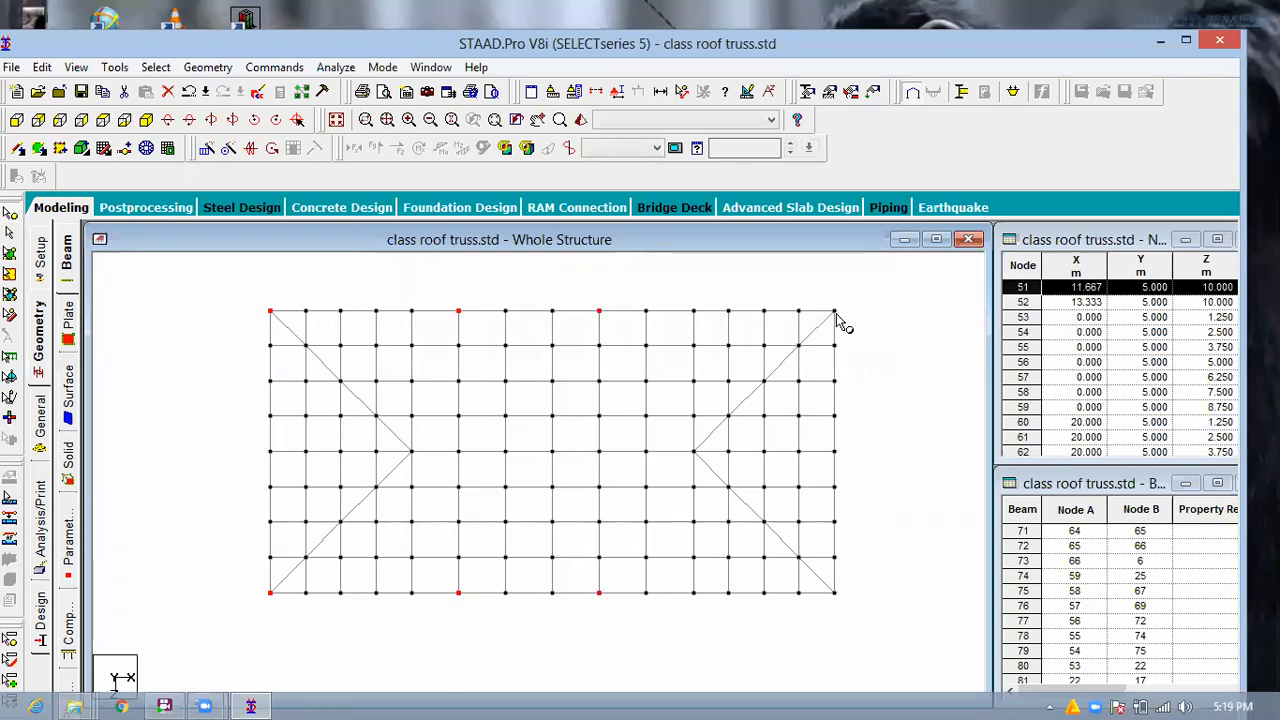
{"action": "left_click", "coordinate": [836, 313], "text": "ctrl"}
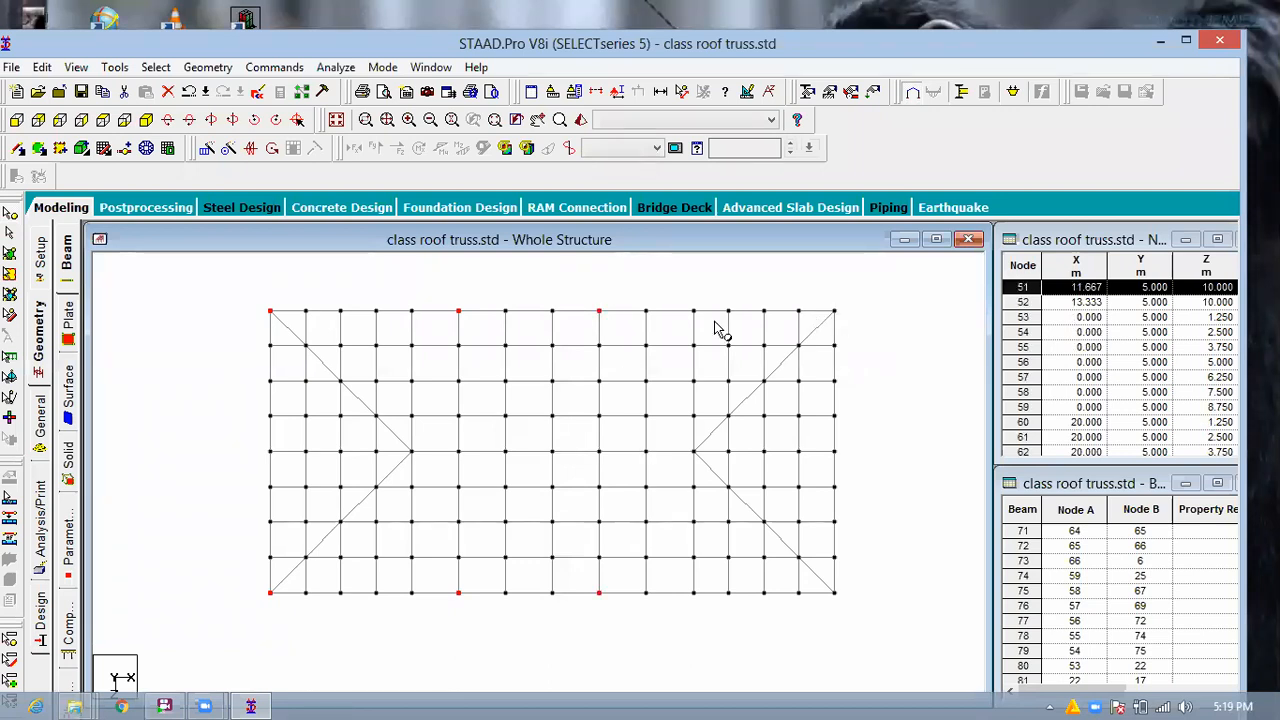
{"action": "left_click", "coordinate": [647, 312], "text": "ctrl"}
{"action": "left_click", "coordinate": [647, 594], "text": "ctrl"}
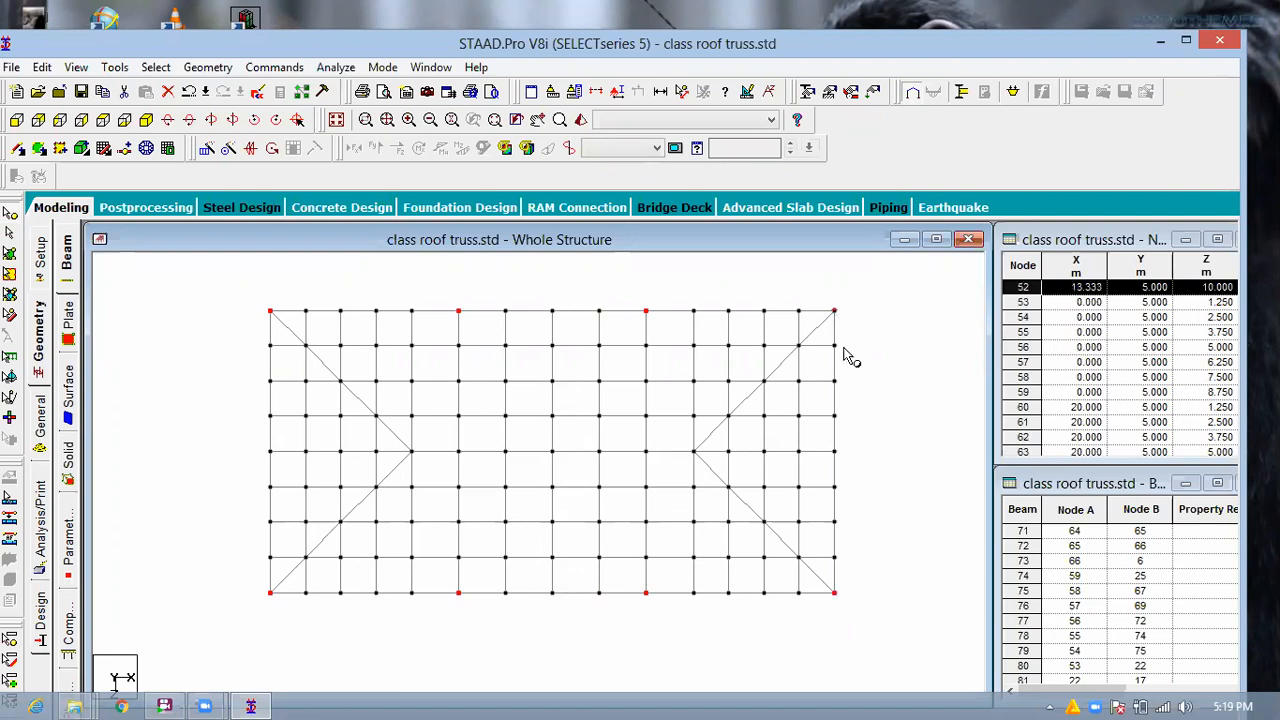
{"action": "left_click", "coordinate": [835, 453], "text": "ctrl"}
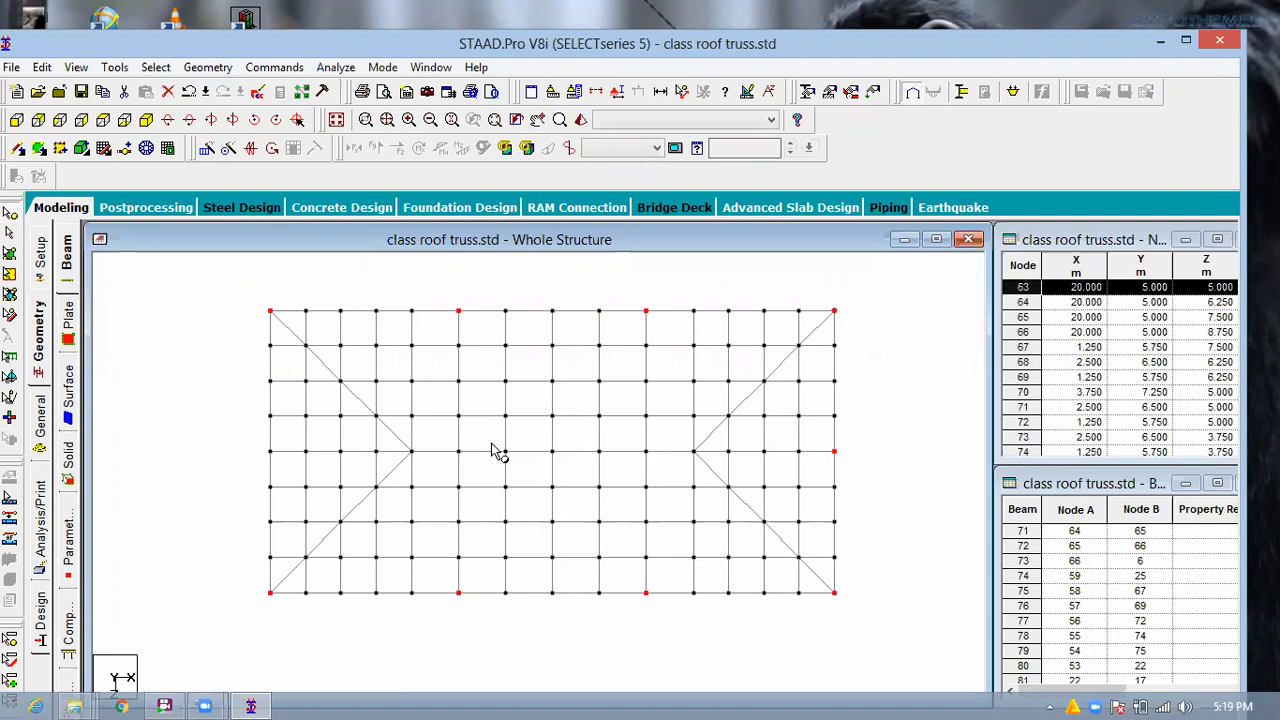
{"action": "left_click", "coordinate": [271, 451], "text": "ctrl"}
Try to repeat the selected eave nodes one step of -5 m along Y without linking the steps, and undo it.
{"action": "left_click", "coordinate": [208, 148]}
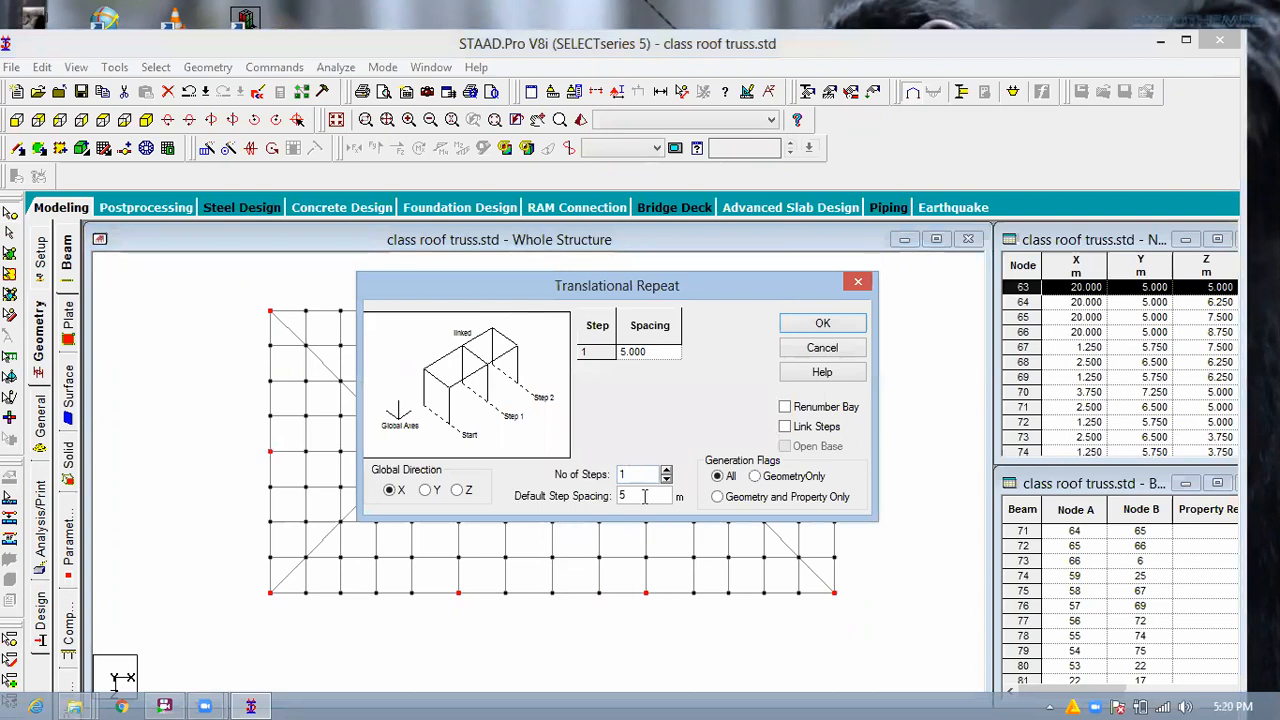
{"action": "key", "text": "Tab"}
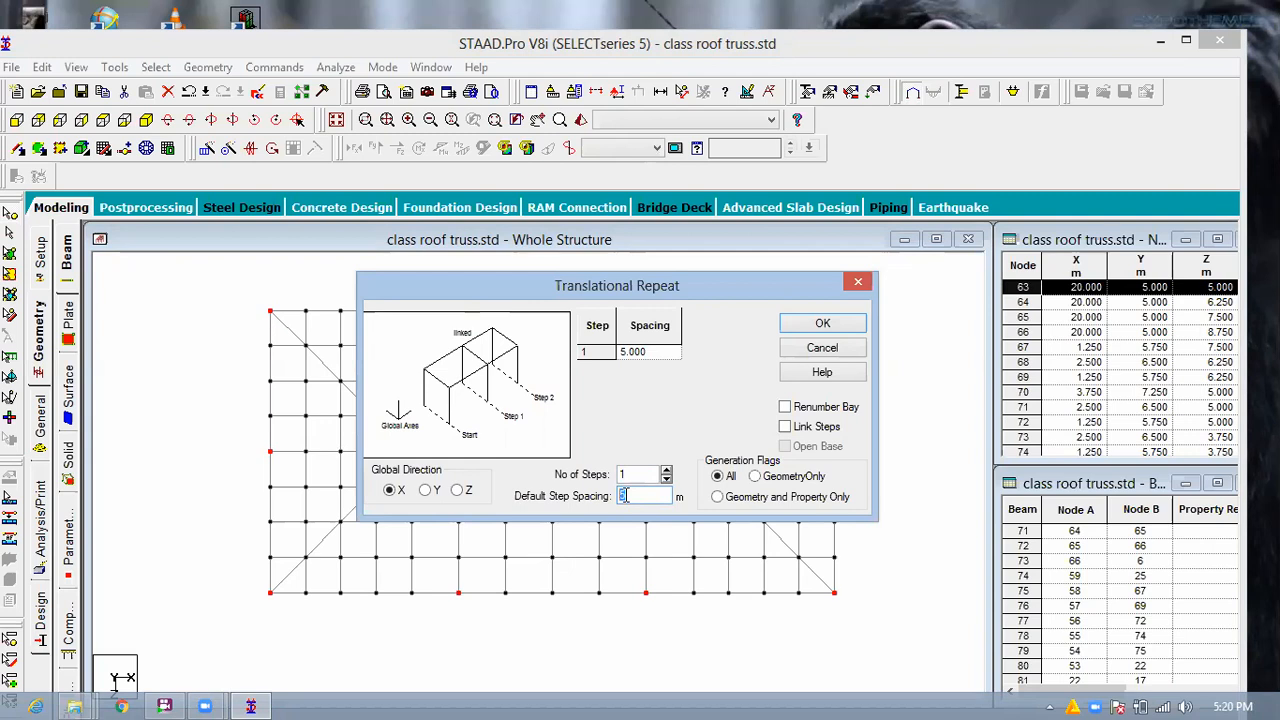
{"action": "type", "text": "-5"}
{"action": "left_click", "coordinate": [425, 490]}
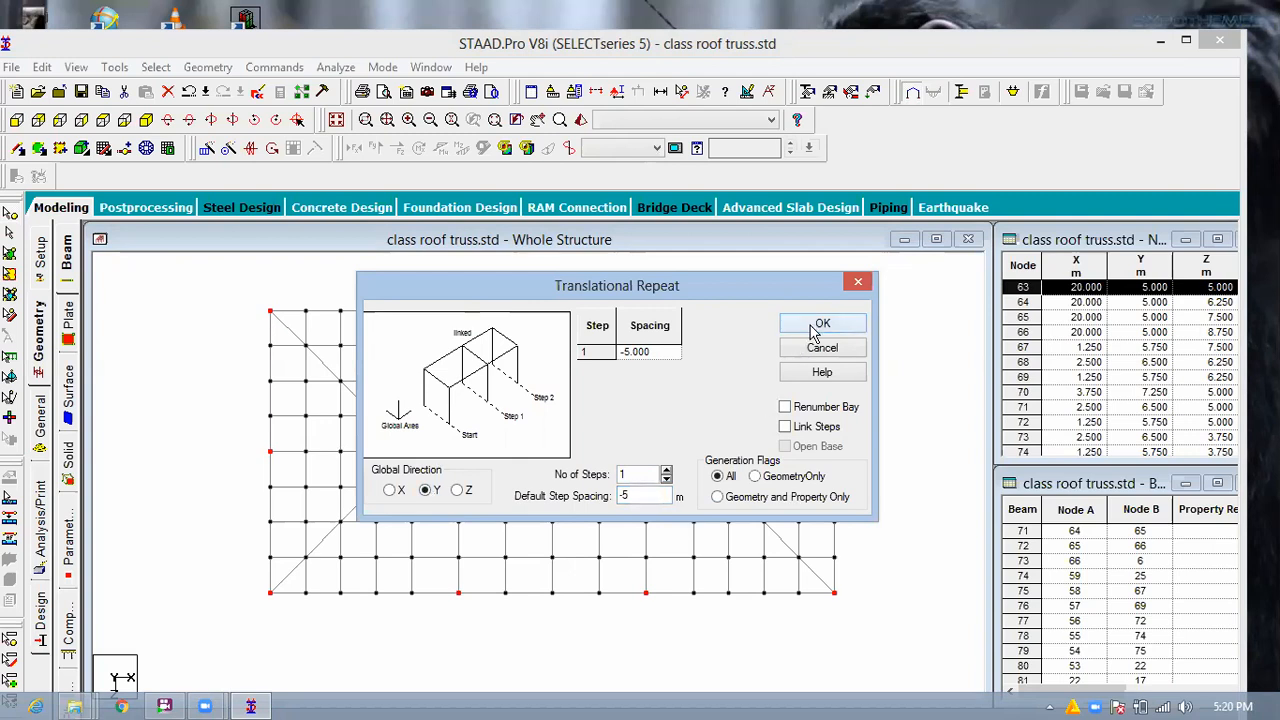
{"action": "left_click", "coordinate": [810, 327]}
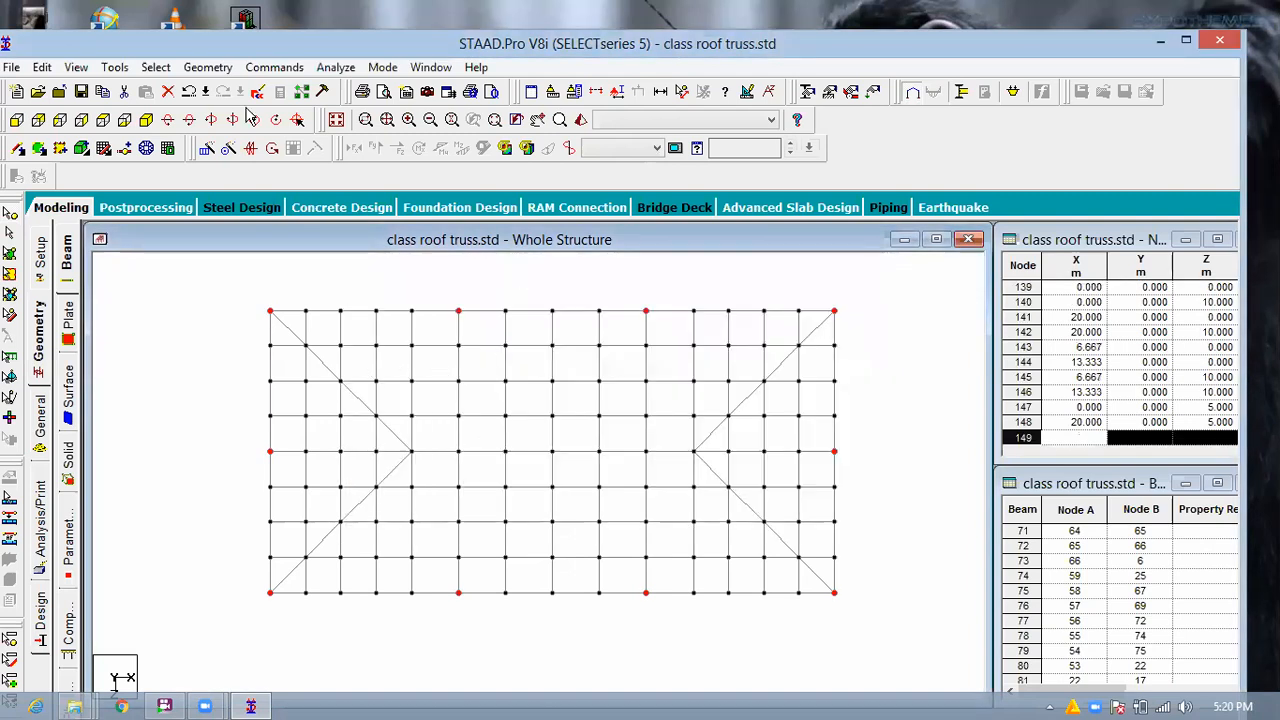
{"action": "left_click", "coordinate": [145, 119]}
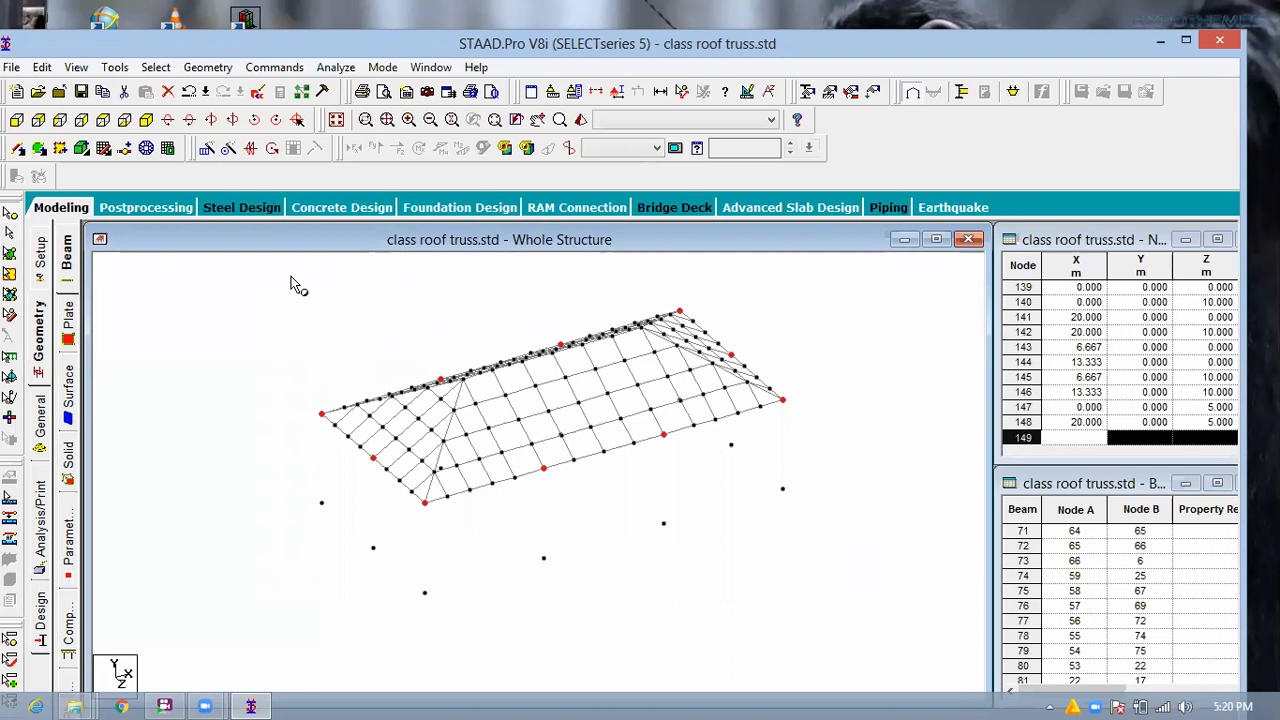
{"action": "key", "text": "ctrl+z"}
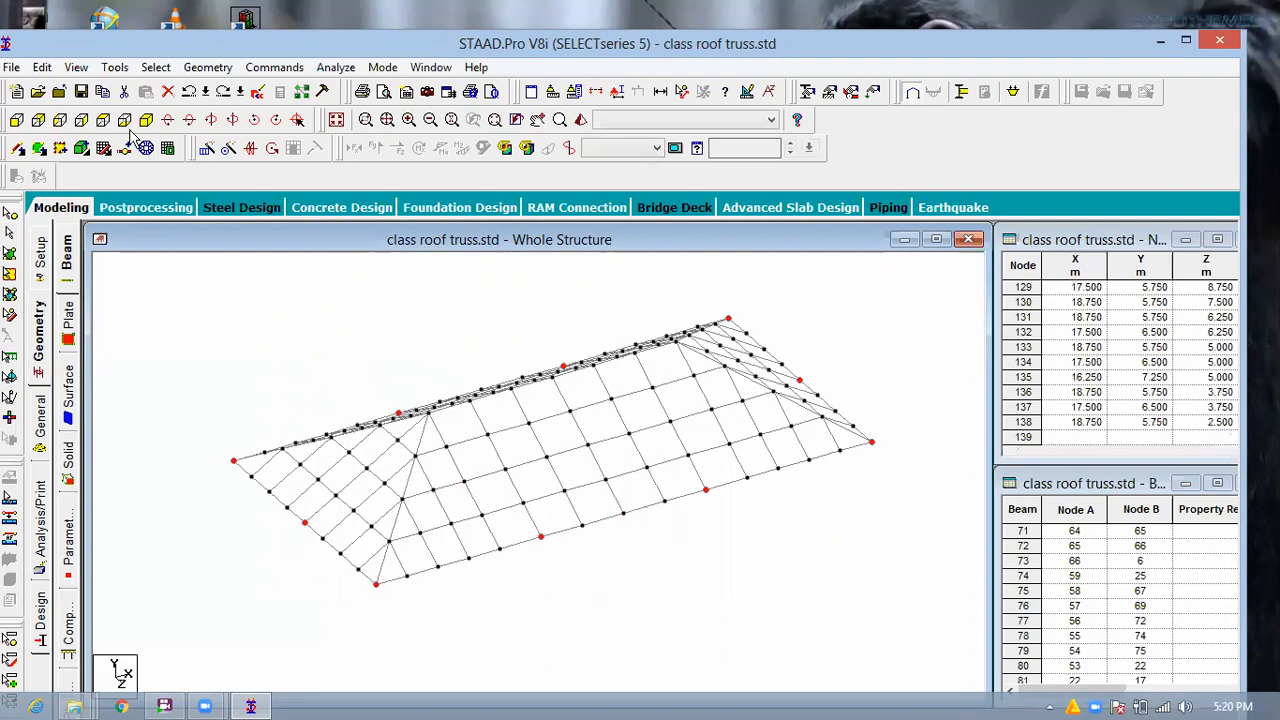
Create columns by repeating the selected eave nodes one linked step of -5 m along Y, and clear the selection.
{"action": "left_click", "coordinate": [205, 152]}
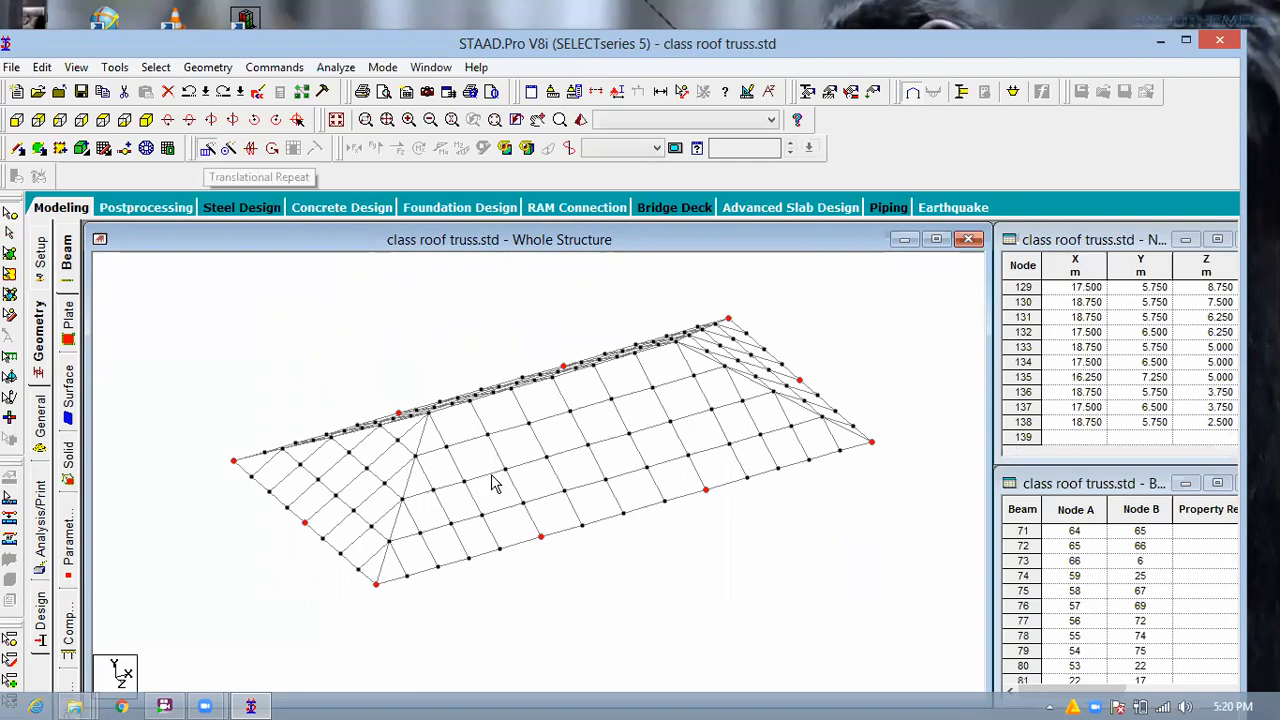
{"action": "key", "text": "Tab"}
{"action": "type", "text": "-"}
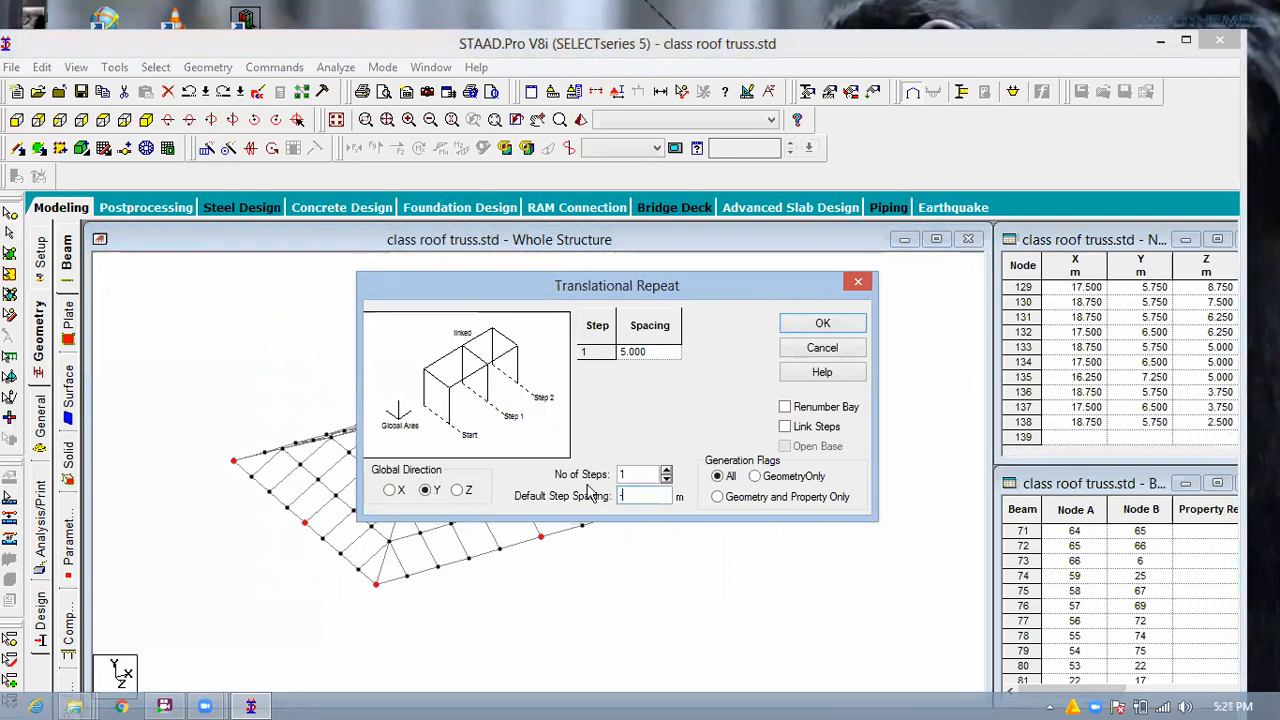
{"action": "type", "text": "5"}
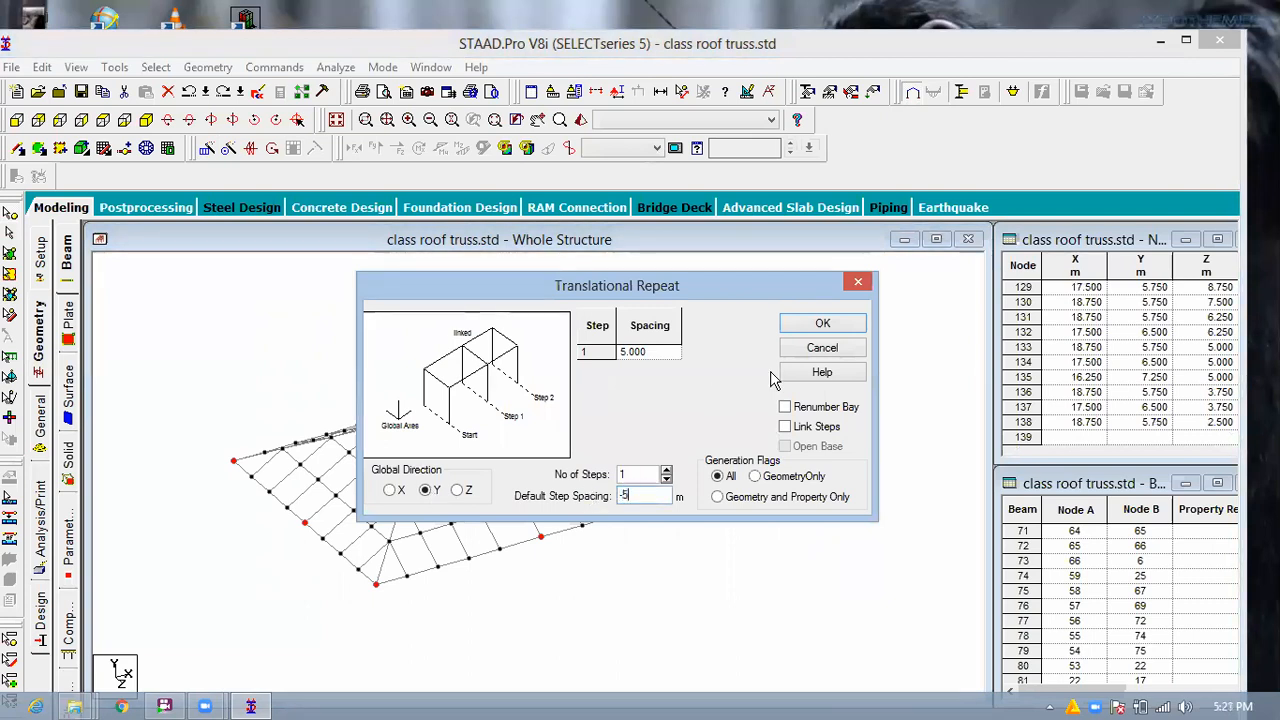
{"action": "left_click", "coordinate": [797, 430]}
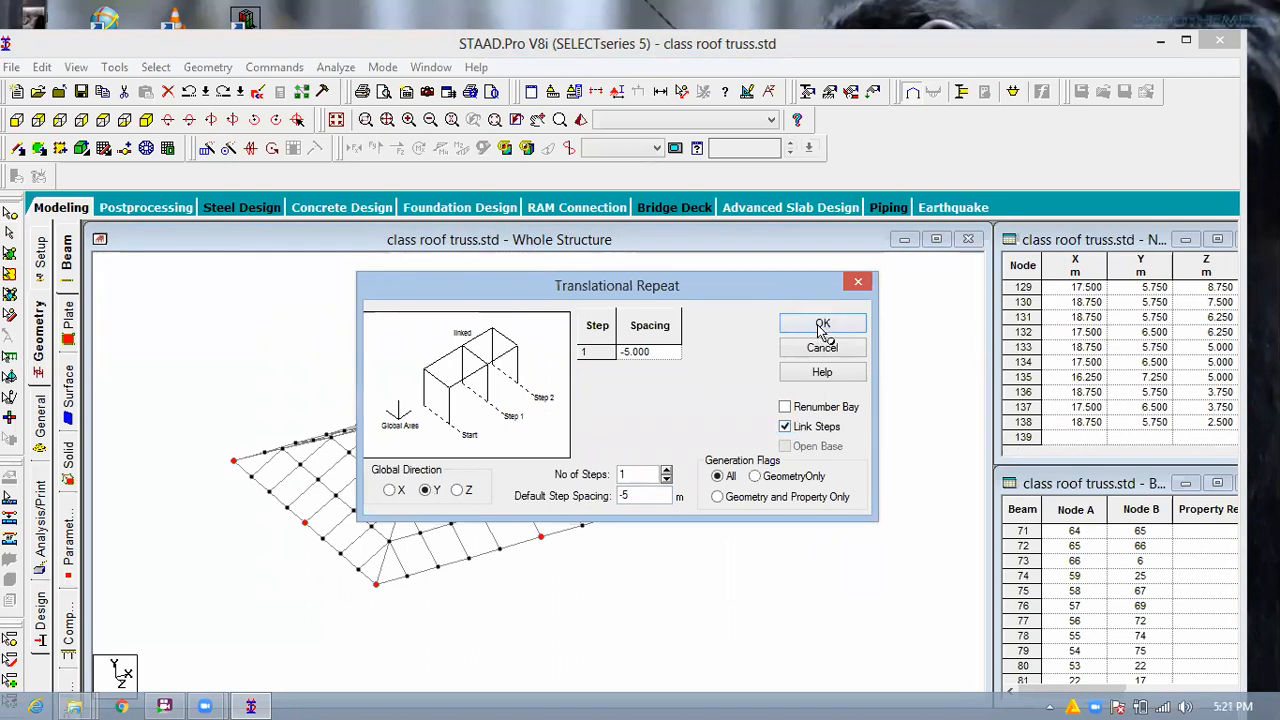
{"action": "left_click", "coordinate": [822, 328]}
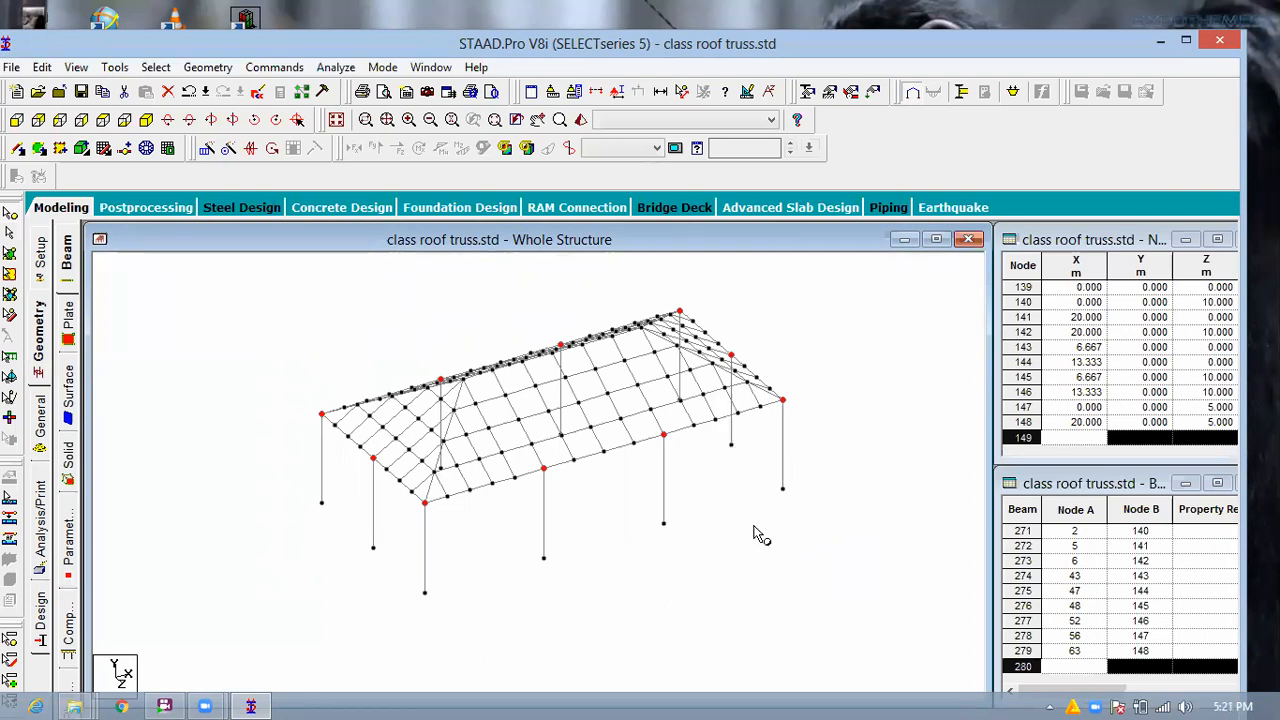
{"action": "left_click", "coordinate": [707, 511]}
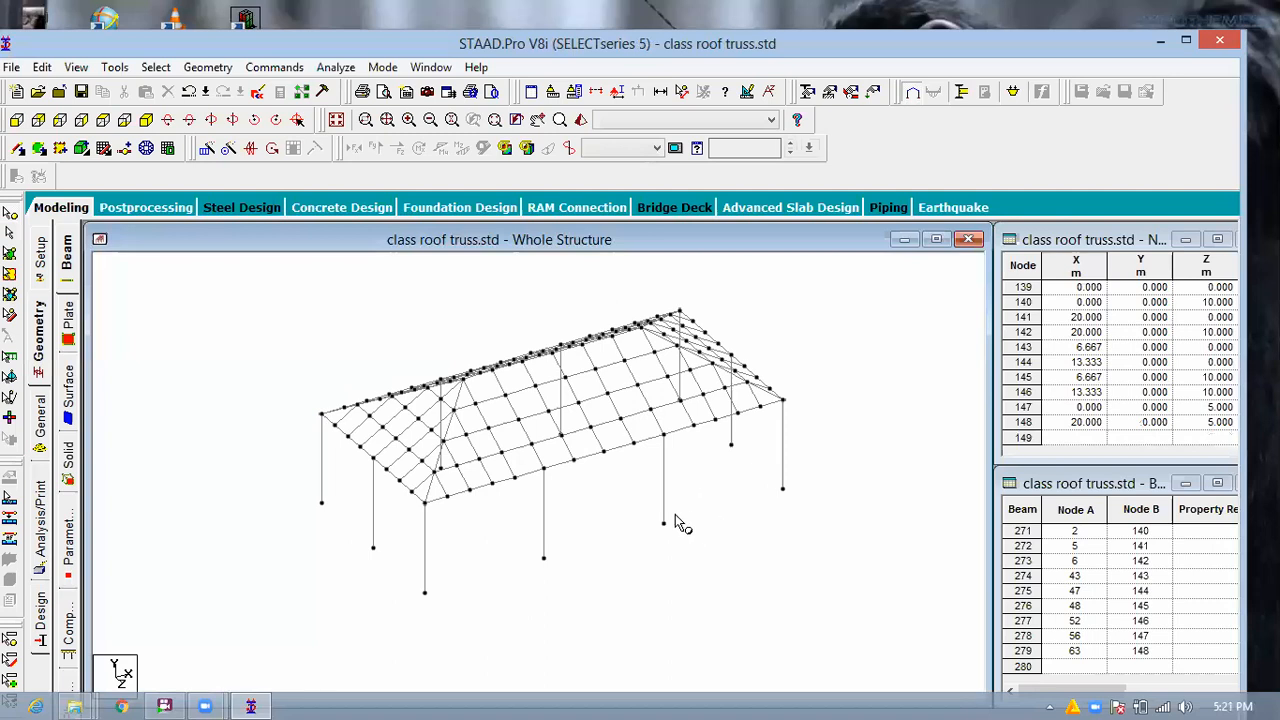
Examine the columns and hipped roof frame from the front and in a 3D rendered view, and close the rendering.
{"action": "left_click", "coordinate": [17, 122]}
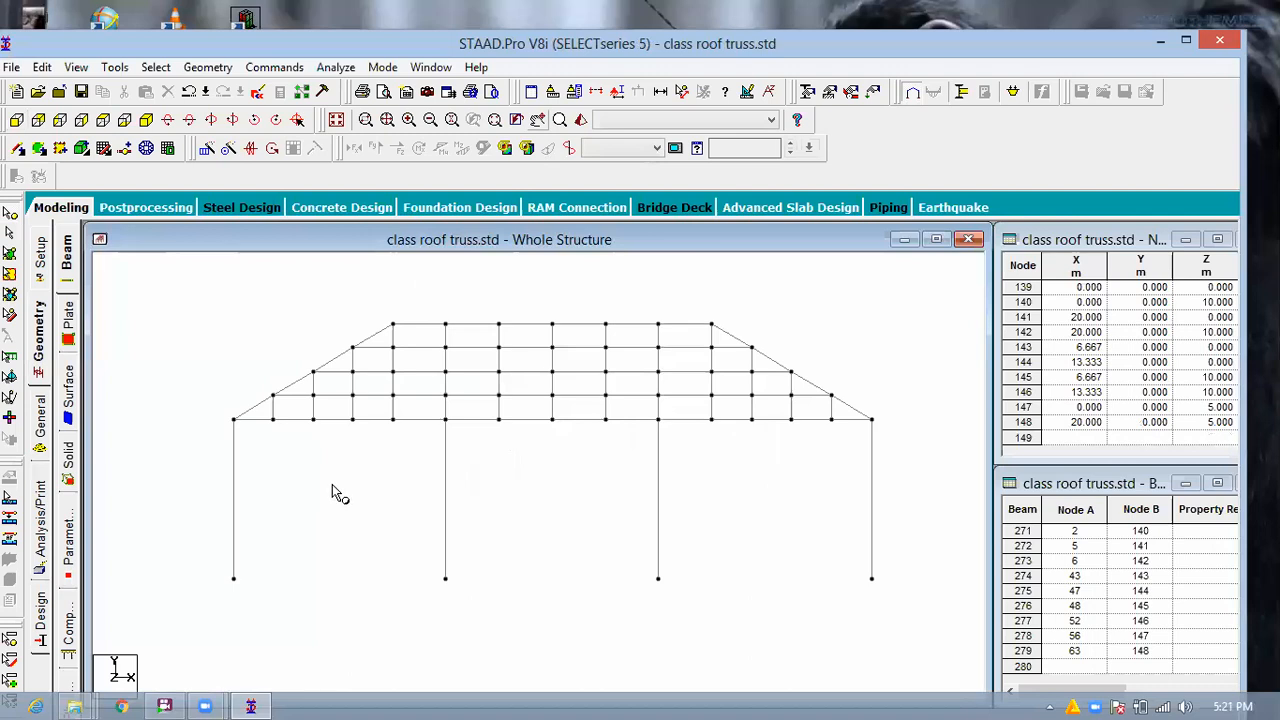
{"action": "left_click", "coordinate": [9, 232]}
{"action": "left_click_drag", "start_coordinate": [147, 302], "coordinate": [217, 345]}
{"action": "right_click", "coordinate": [217, 345]}
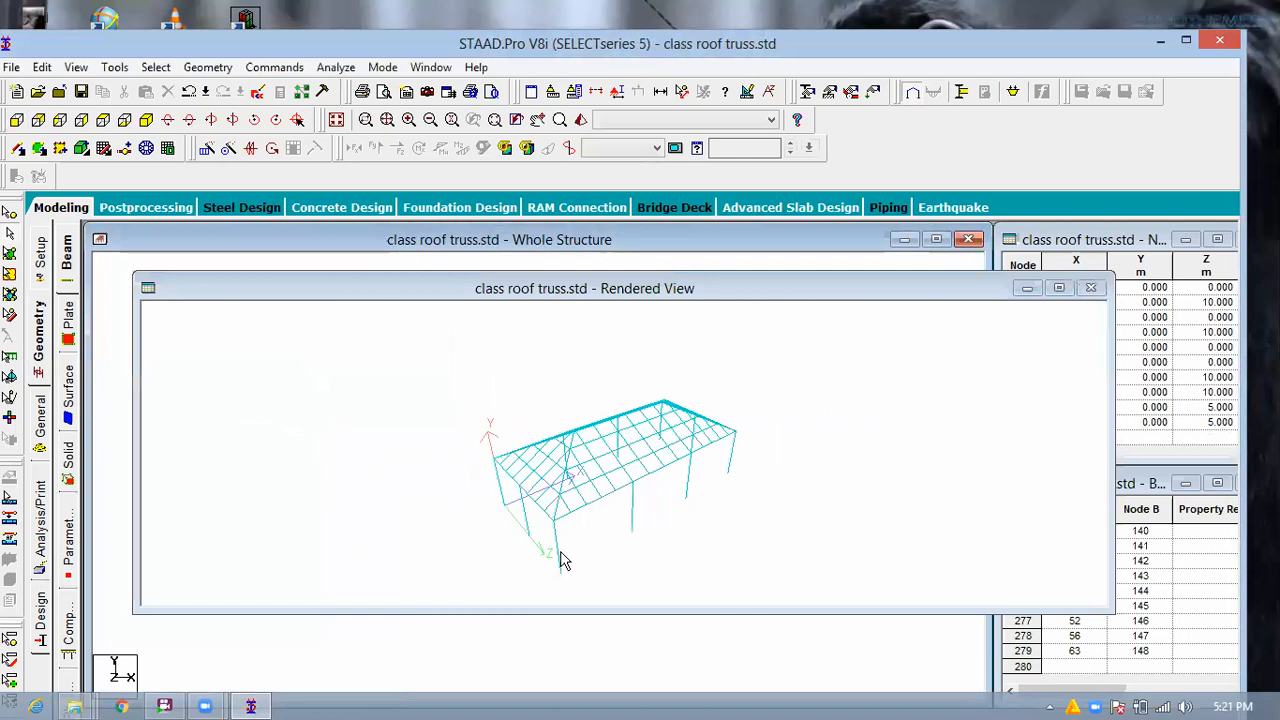
{"action": "scroll", "coordinate": [567, 408], "scroll_direction": "up", "scroll_amount": 1}
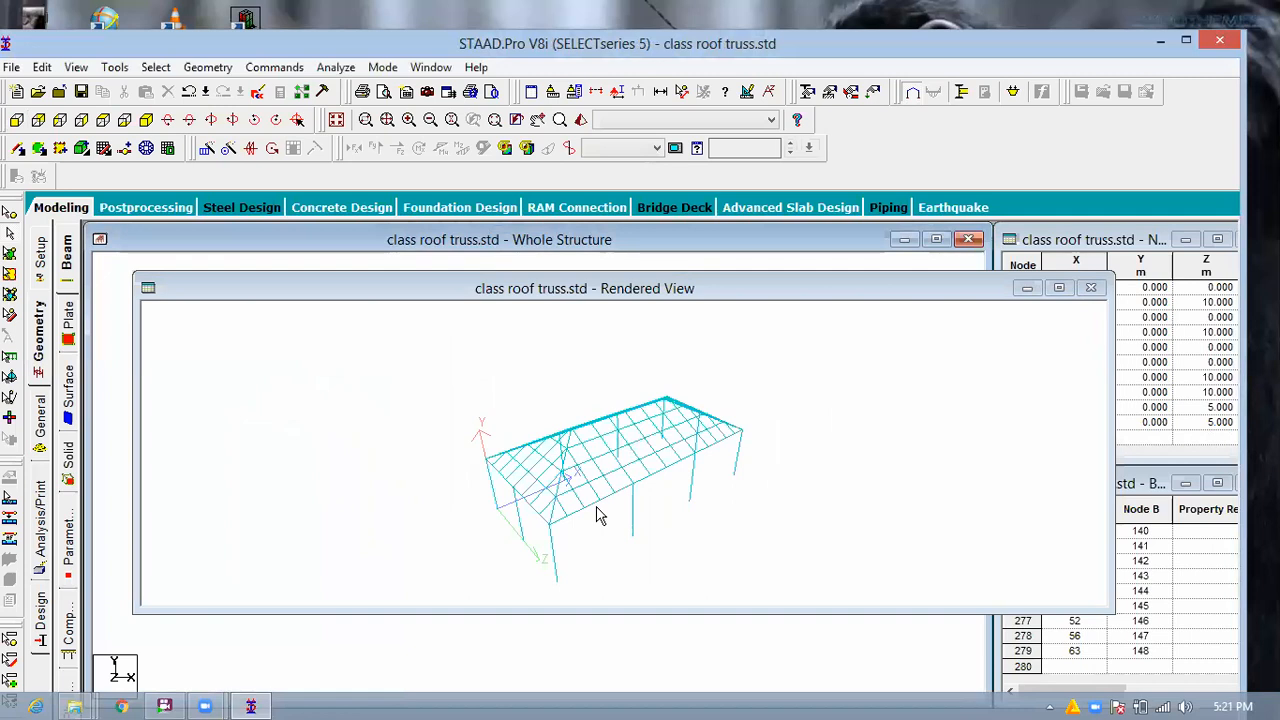
{"action": "scroll", "coordinate": [594, 527], "scroll_direction": "up", "scroll_amount": 1}
{"action": "scroll", "coordinate": [584, 558], "scroll_direction": "up", "scroll_amount": 1}
{"action": "mouse_move", "coordinate": [584, 558]}
{"action": "left_mouse_down"}
{"action": "mouse_move", "coordinate": [609, 534]}
{"action": "mouse_move", "coordinate": [602, 556]}
{"action": "mouse_move", "coordinate": [595, 547]}
{"action": "left_mouse_up"}
{"action": "middle_click_drag", "start_coordinate": [595, 547], "coordinate": [583, 536]}
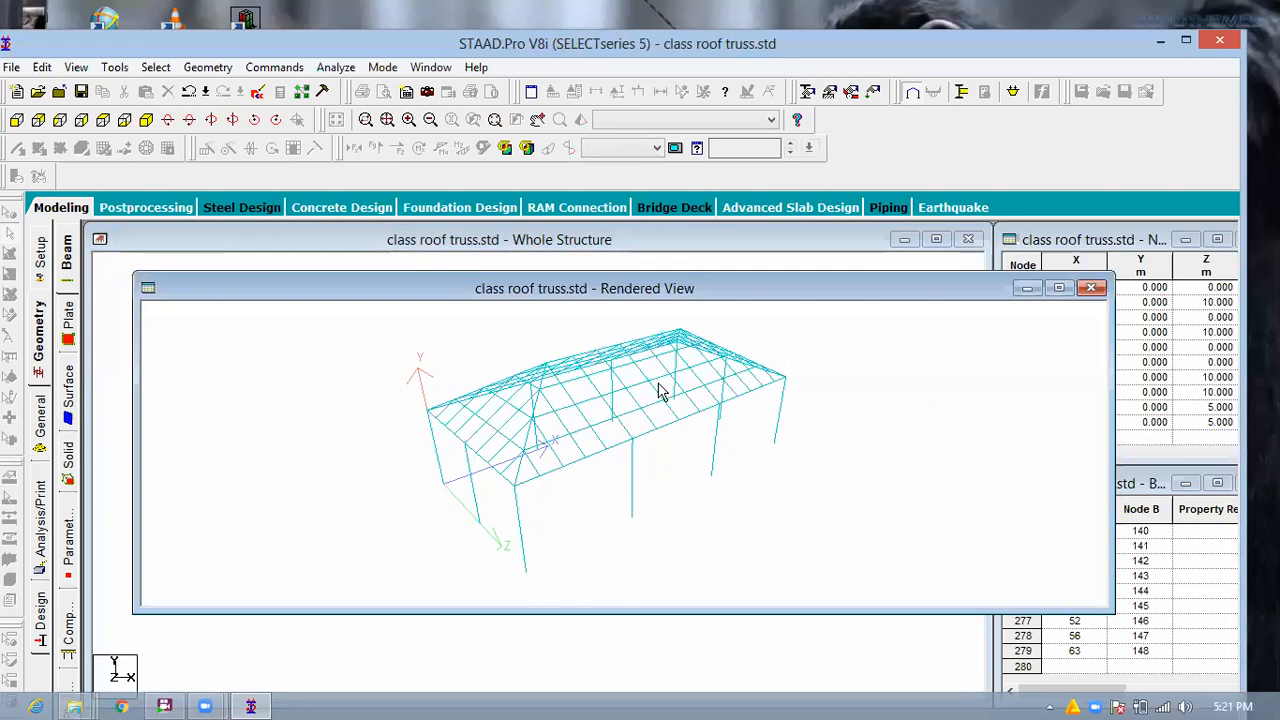
{"action": "left_click", "coordinate": [1094, 289]}
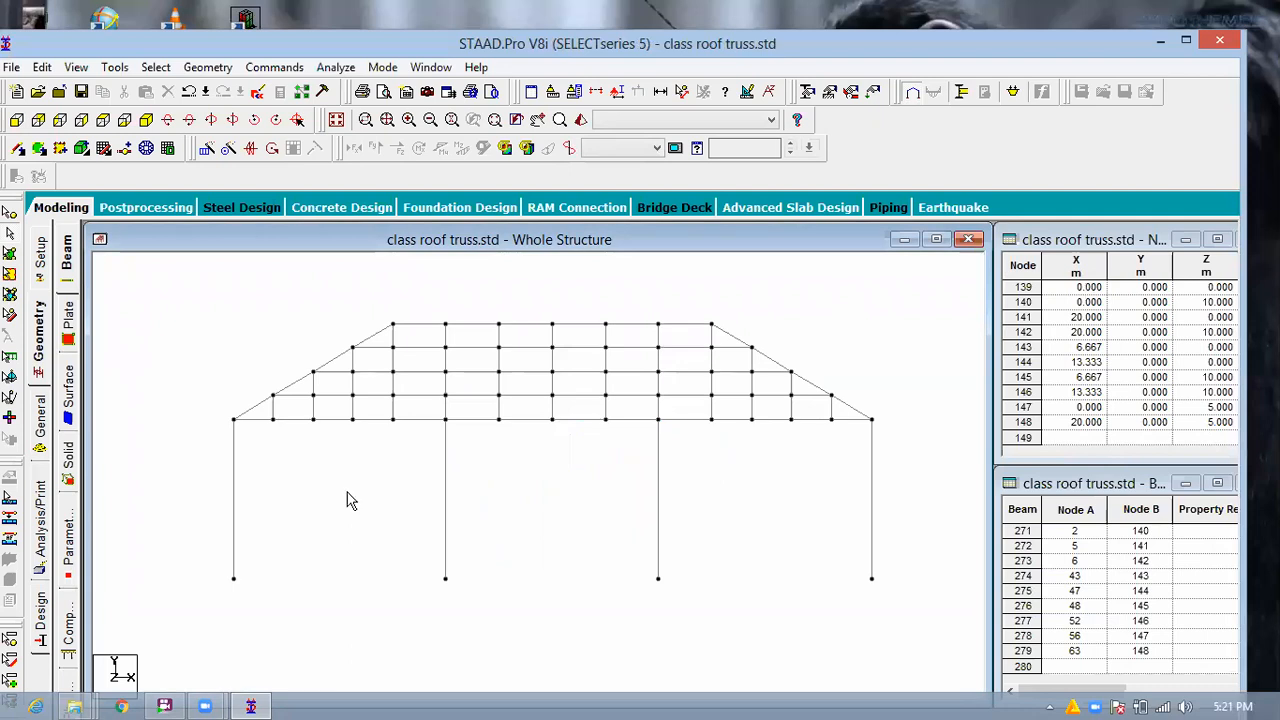
Create a fixed support definition for the structure.
{"action": "left_click", "coordinate": [831, 92]}
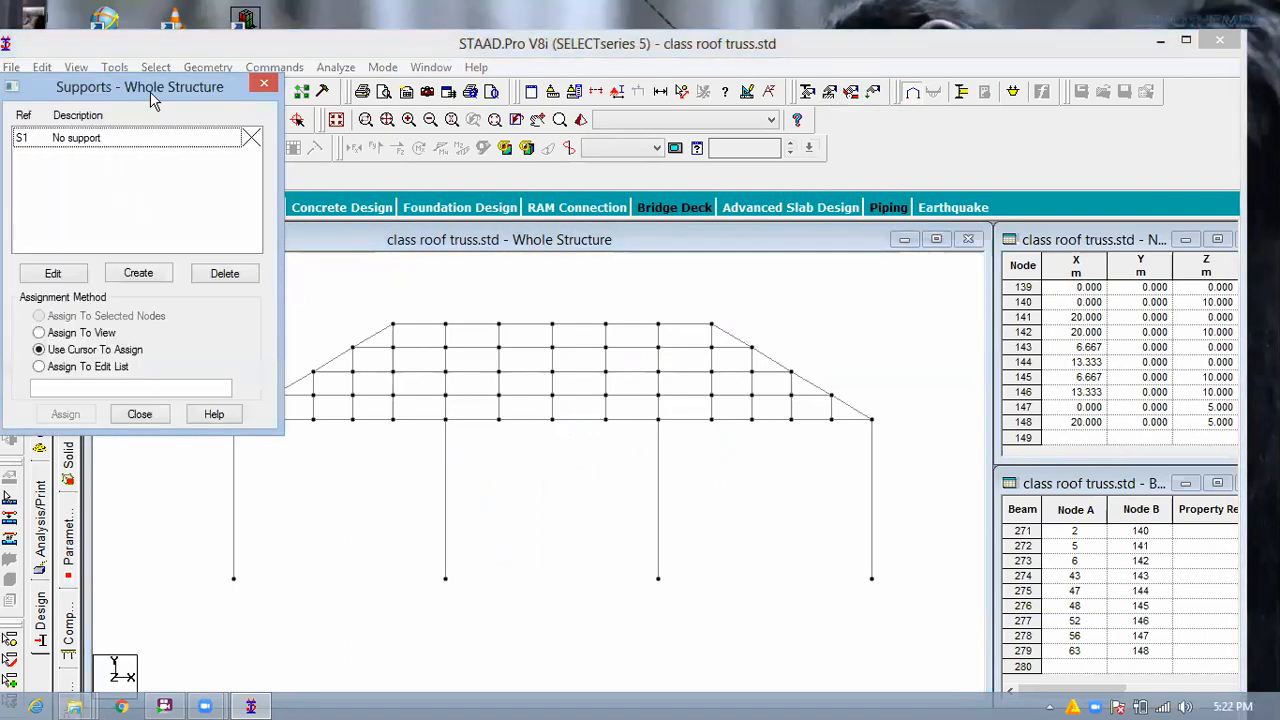
{"action": "left_click", "coordinate": [140, 285]}
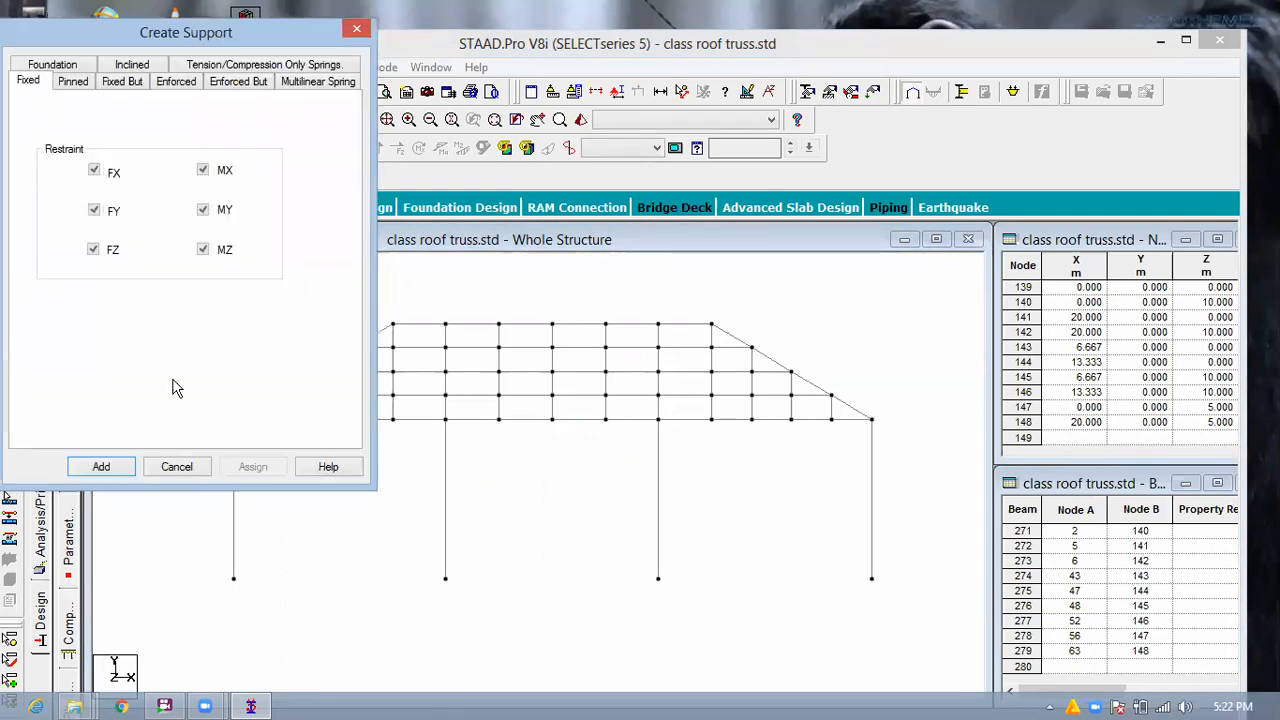
{"action": "left_click", "coordinate": [101, 467]}
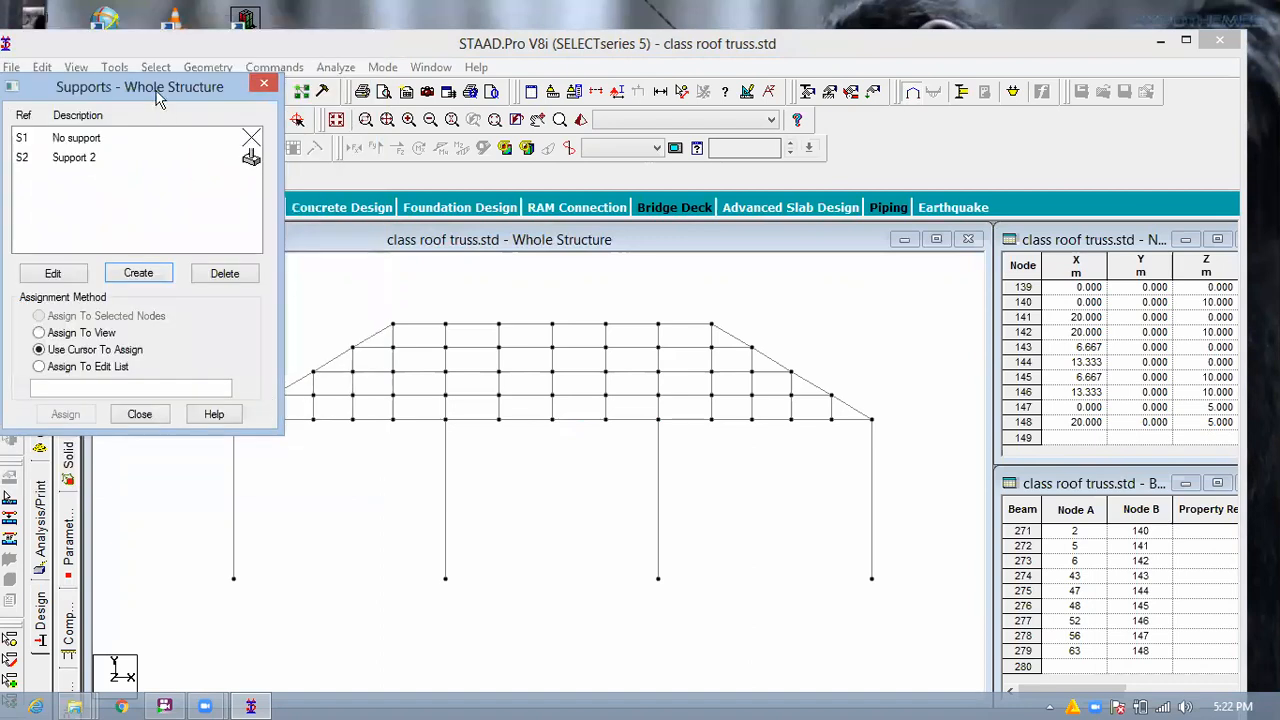
Assign the fixed support to the base nodes of all columns, nodes 139 to 148, and clear the selection.
{"action": "left_click_drag", "start_coordinate": [157, 95], "coordinate": [1110, 188]}
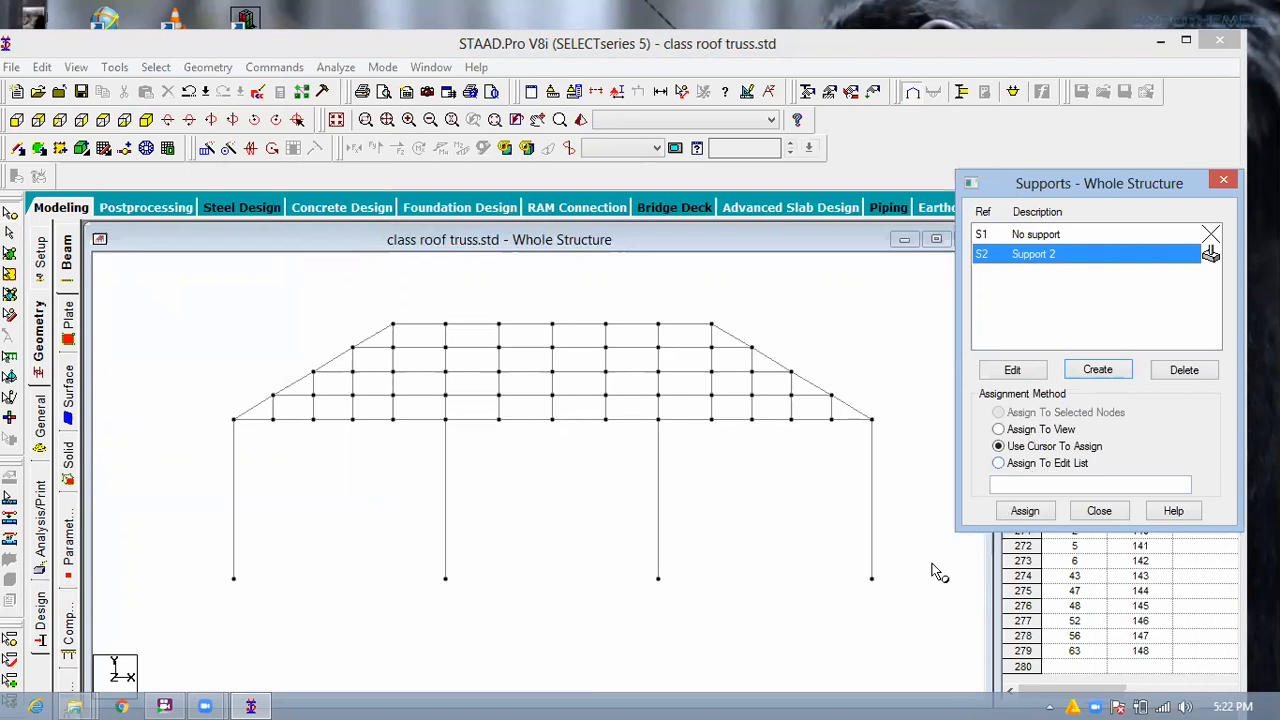
{"action": "left_click_drag", "start_coordinate": [933, 565], "coordinate": [794, 604]}
{"action": "left_click_drag", "start_coordinate": [335, 631], "coordinate": [185, 618]}
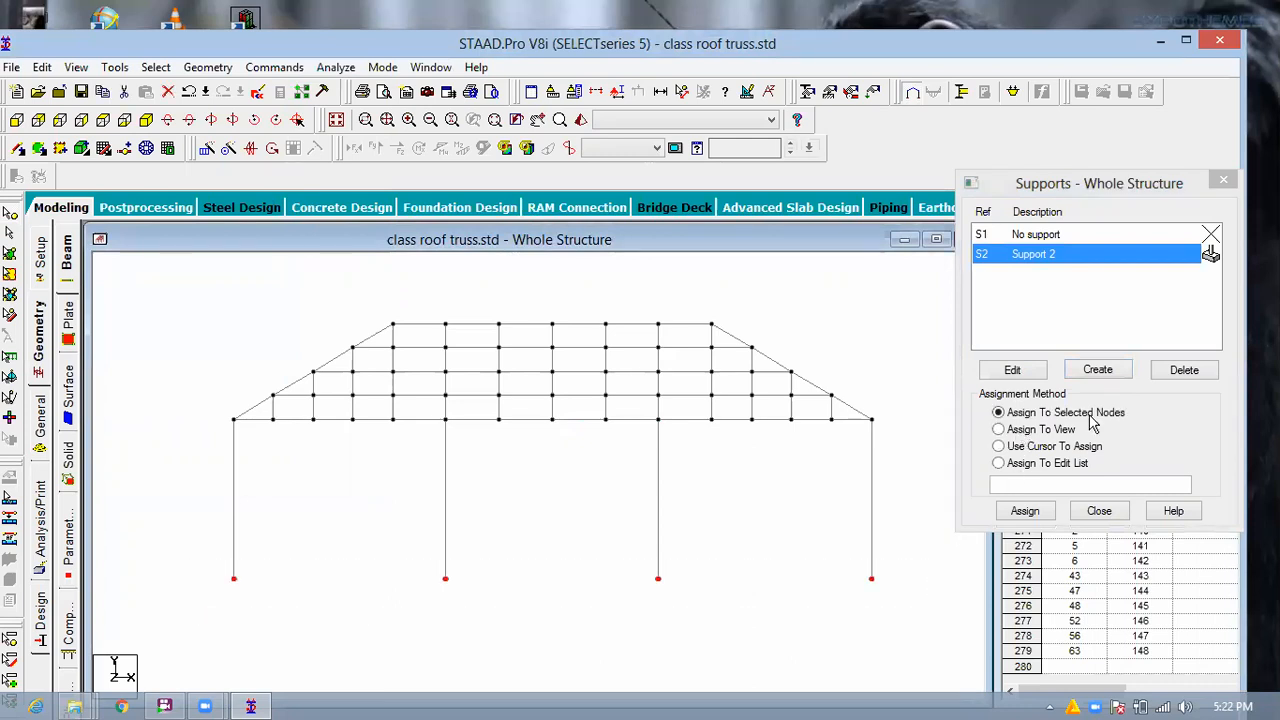
{"action": "left_click", "coordinate": [1019, 510]}
{"action": "left_click", "coordinate": [1140, 405]}
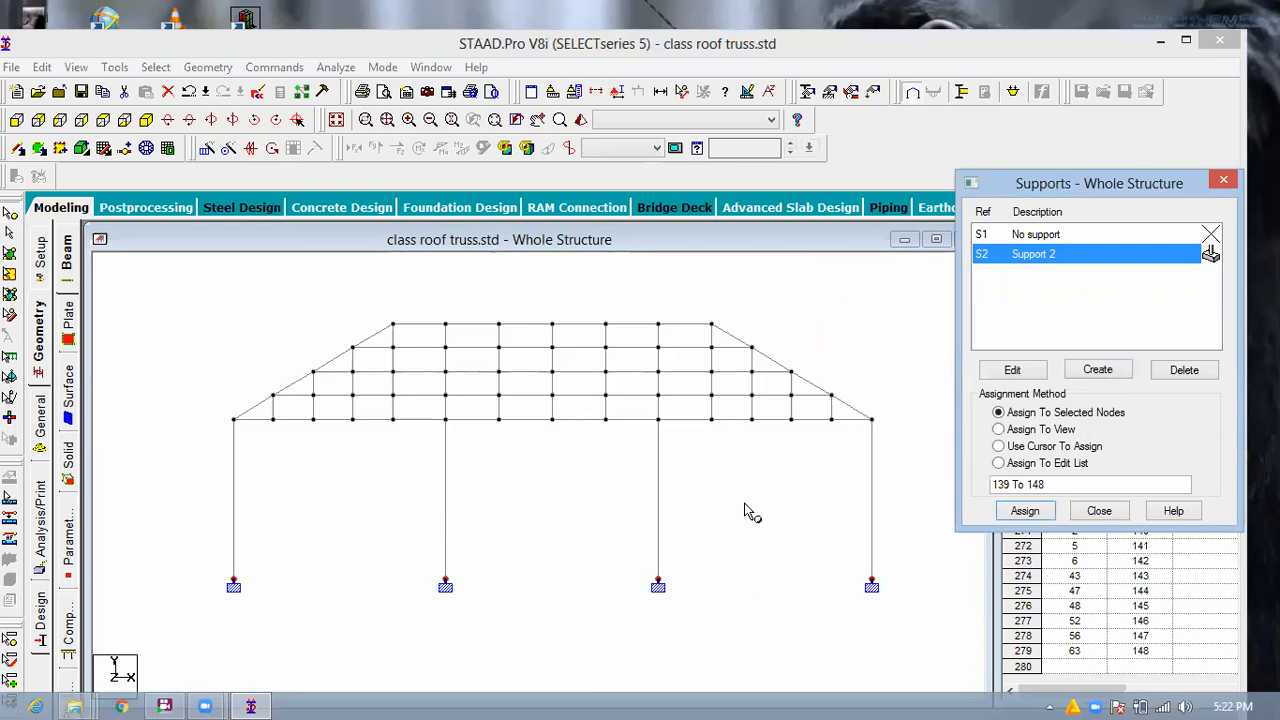
{"action": "left_click", "coordinate": [800, 484]}
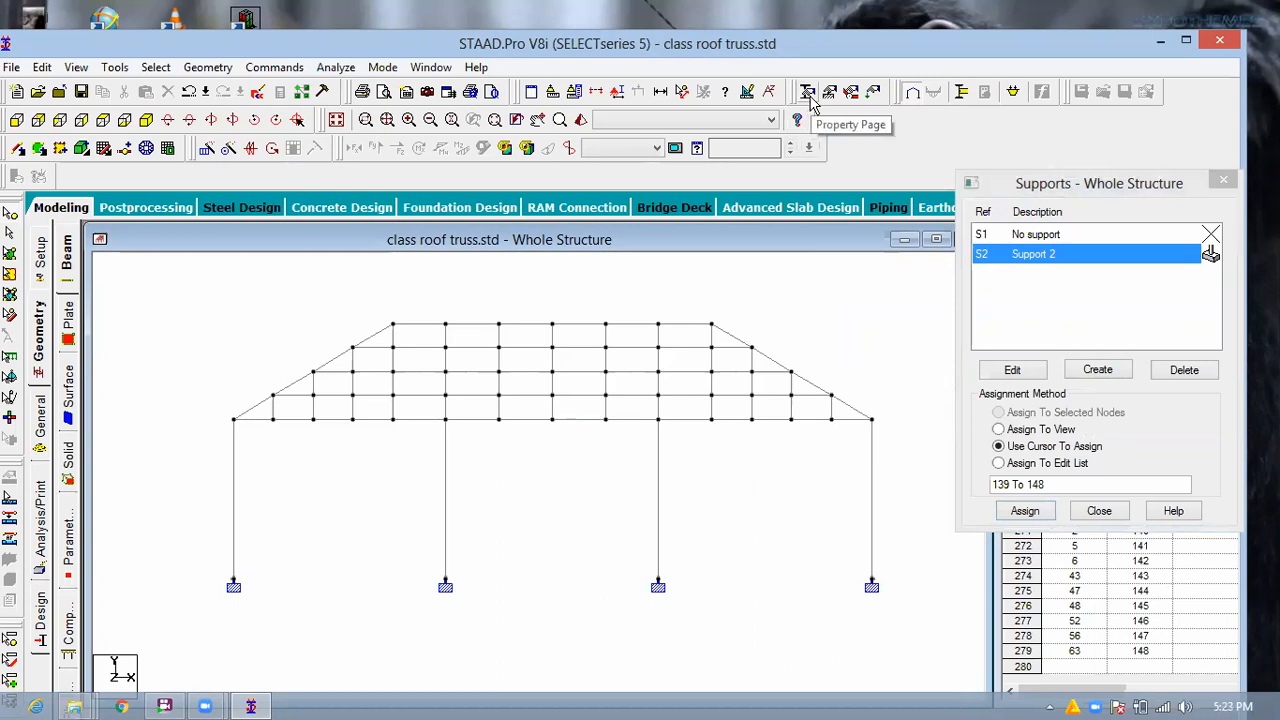
Add the British UB section UB152X89X16 in steel from the section database to the structure's properties.
{"action": "left_click", "coordinate": [122, 149]}
{"action": "left_click_drag", "start_coordinate": [178, 92], "coordinate": [377, 112]}
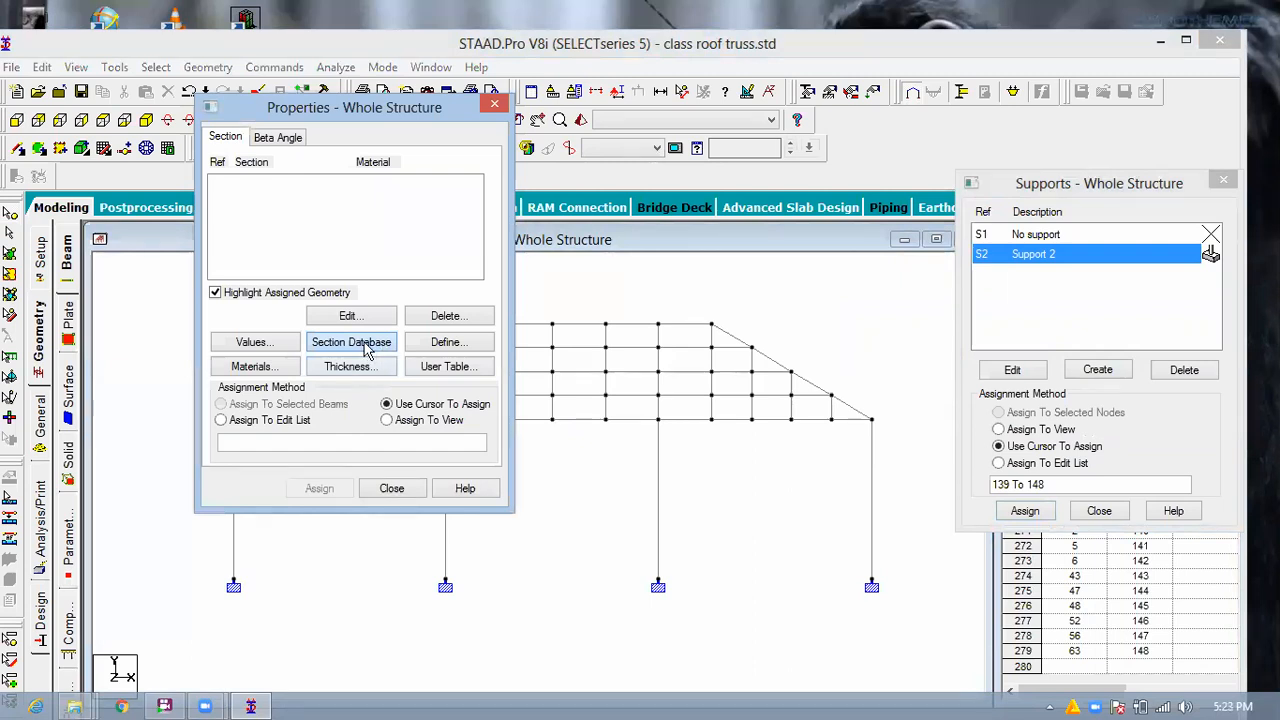
{"action": "left_click", "coordinate": [371, 341]}
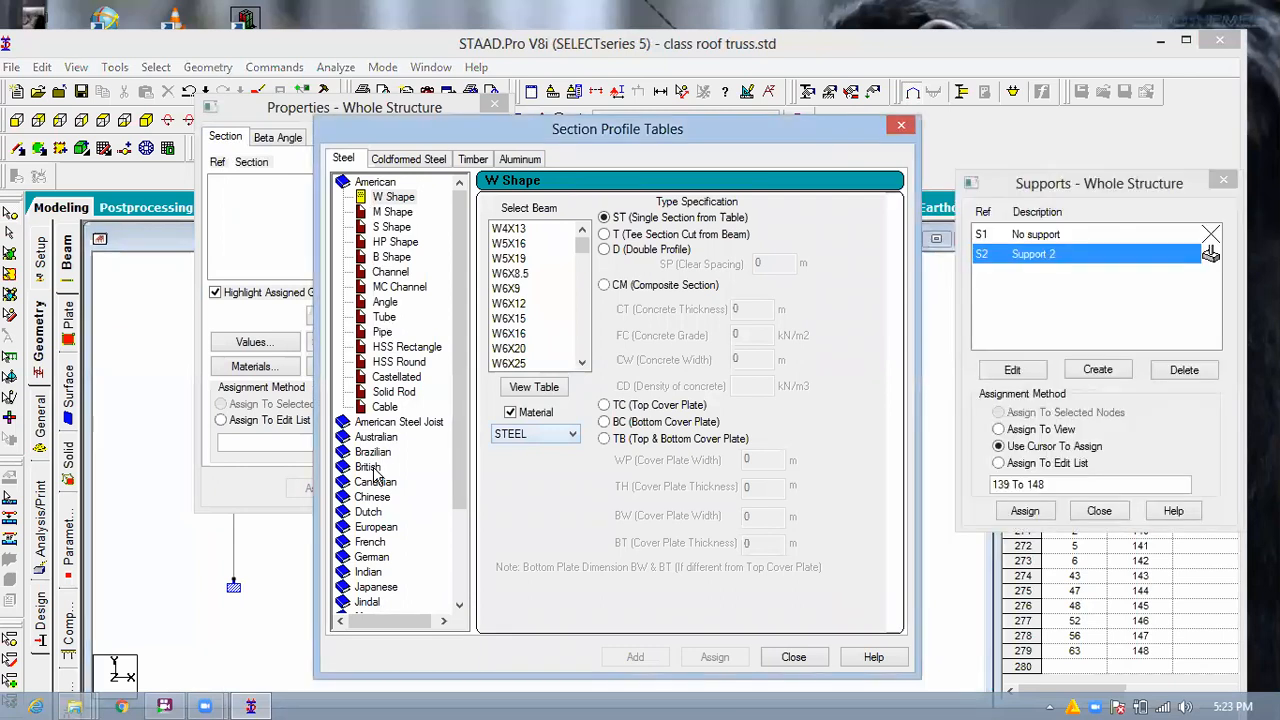
{"action": "left_click", "coordinate": [368, 467]}
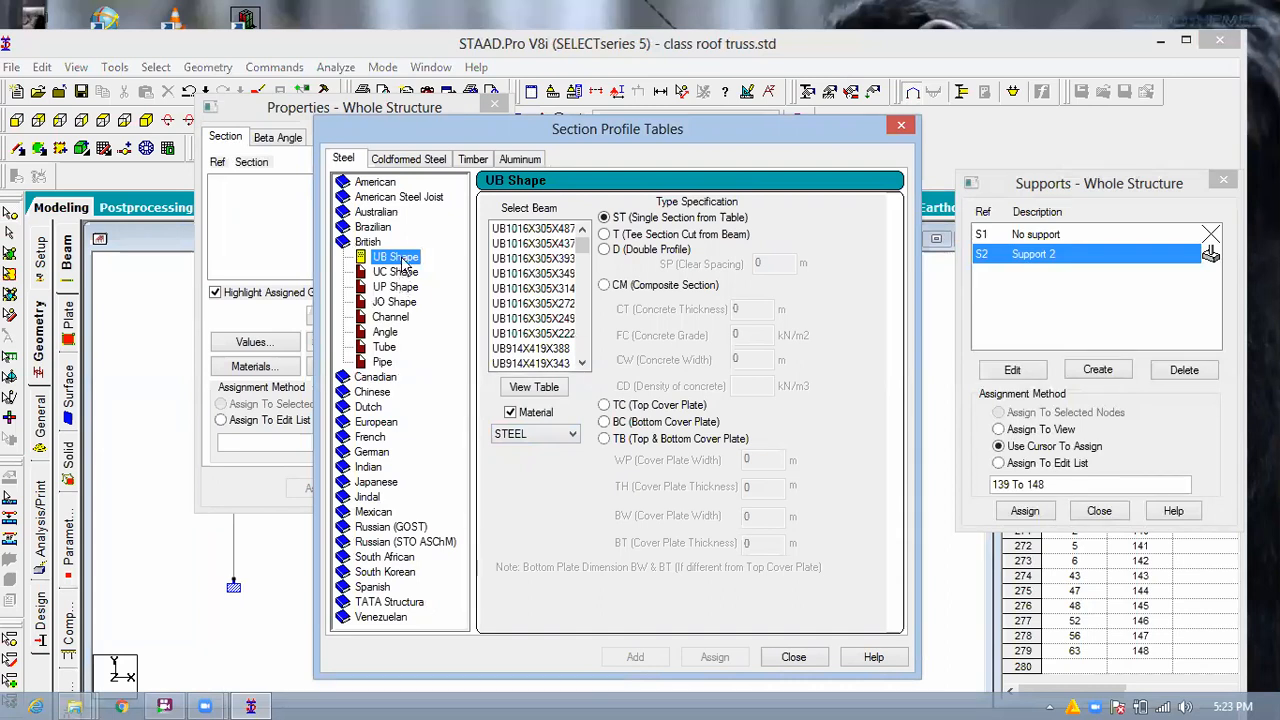
{"action": "left_click_drag", "start_coordinate": [589, 250], "coordinate": [599, 338]}
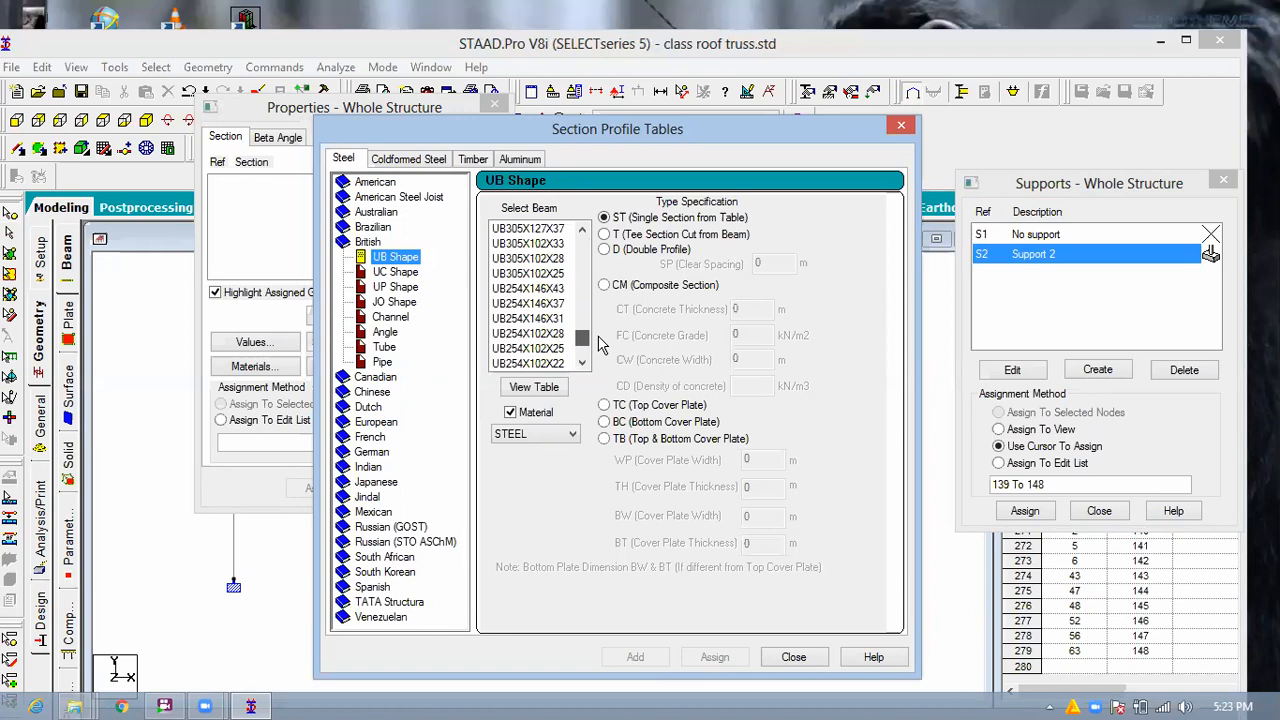
{"action": "left_click_drag", "start_coordinate": [600, 343], "coordinate": [607, 360]}
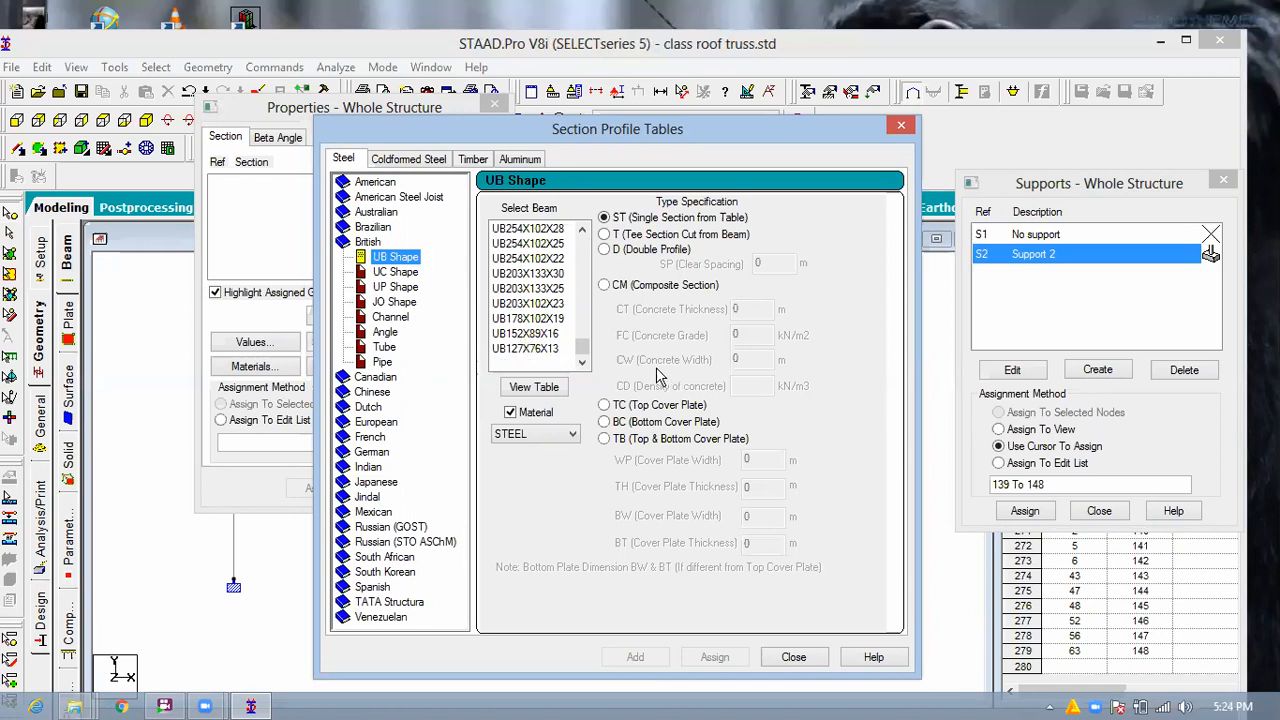
{"action": "left_click", "coordinate": [524, 336]}
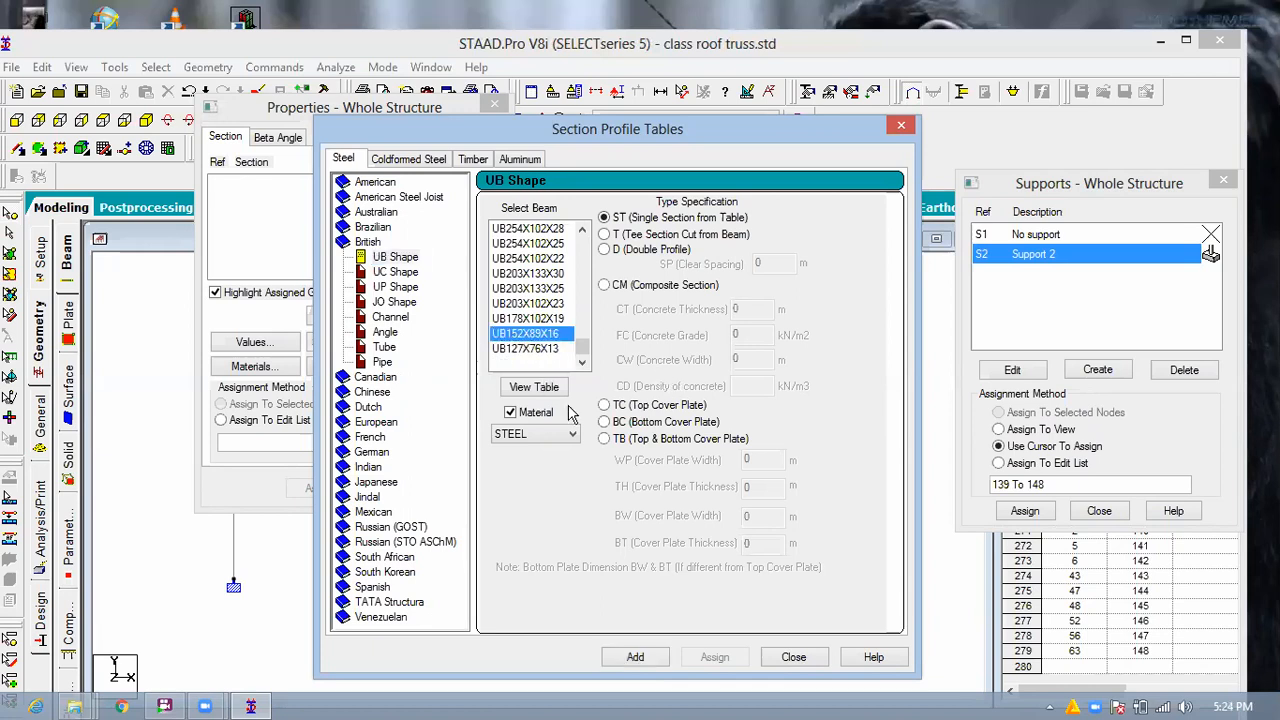
{"action": "left_click", "coordinate": [635, 657]}
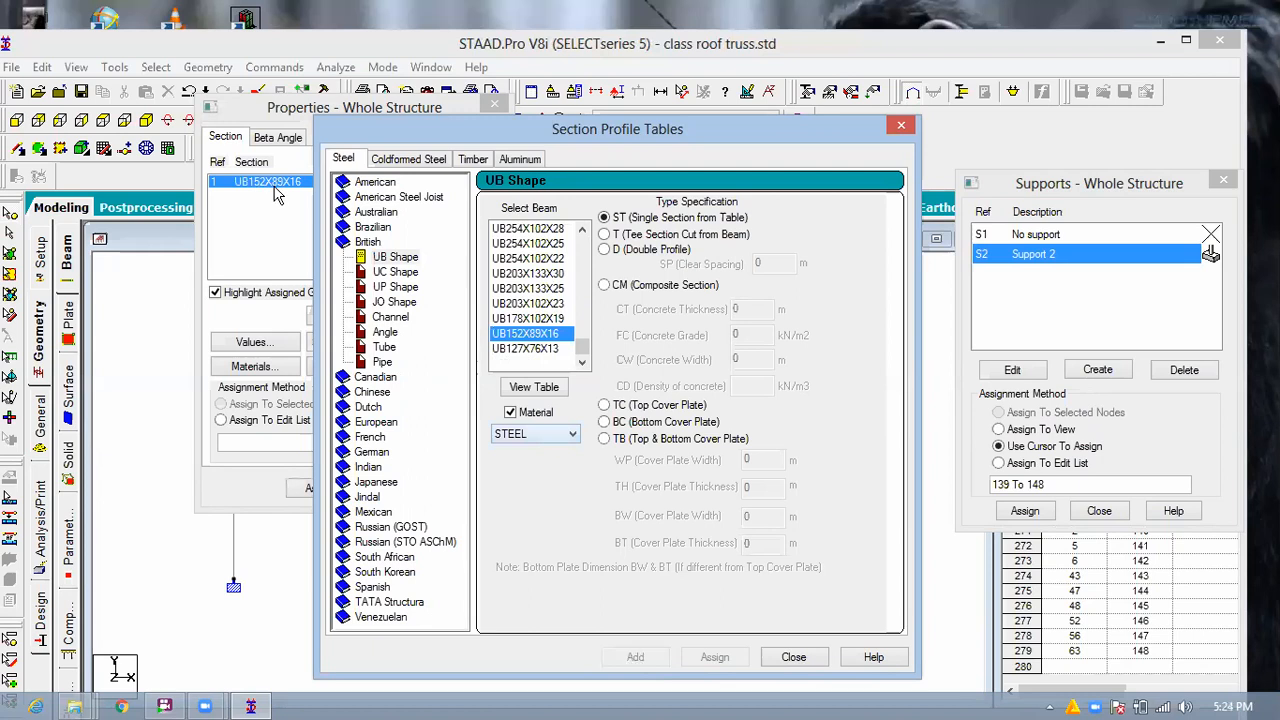
Add the British UC section UC203X203X127 in steel to the structure's properties and close the section tables.
{"action": "left_click", "coordinate": [400, 273]}
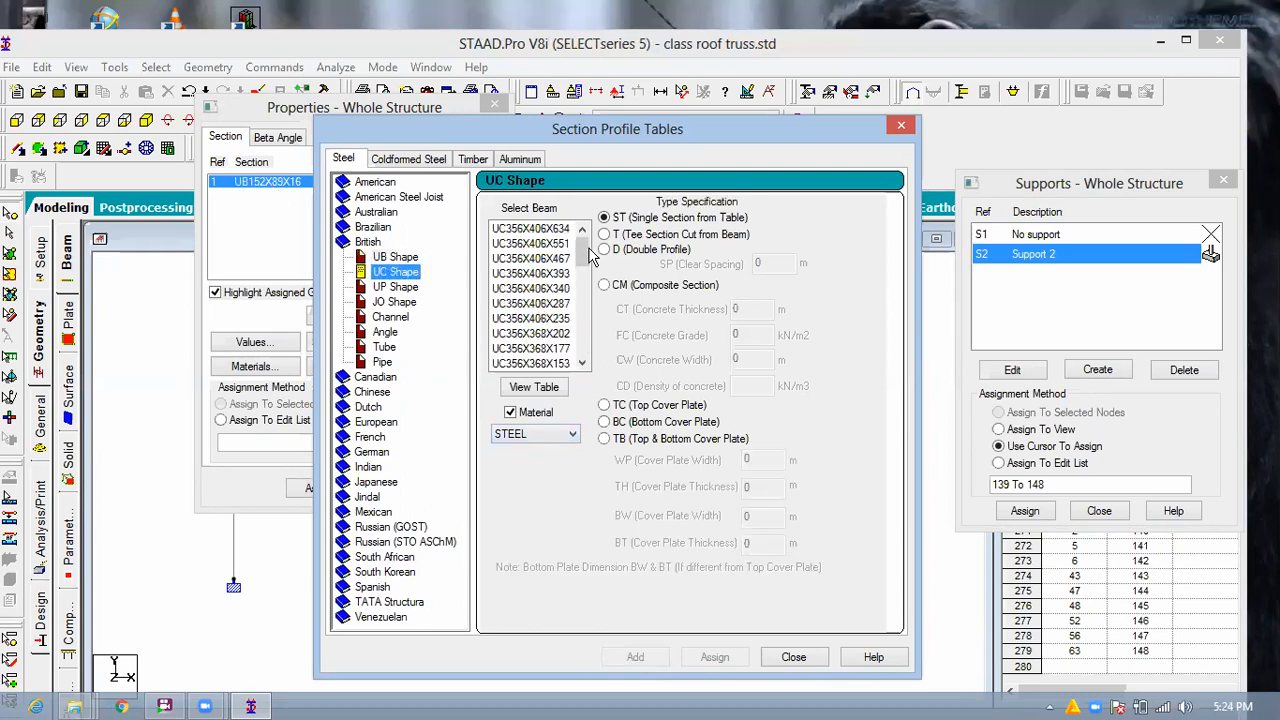
{"action": "left_click_drag", "start_coordinate": [588, 255], "coordinate": [595, 322]}
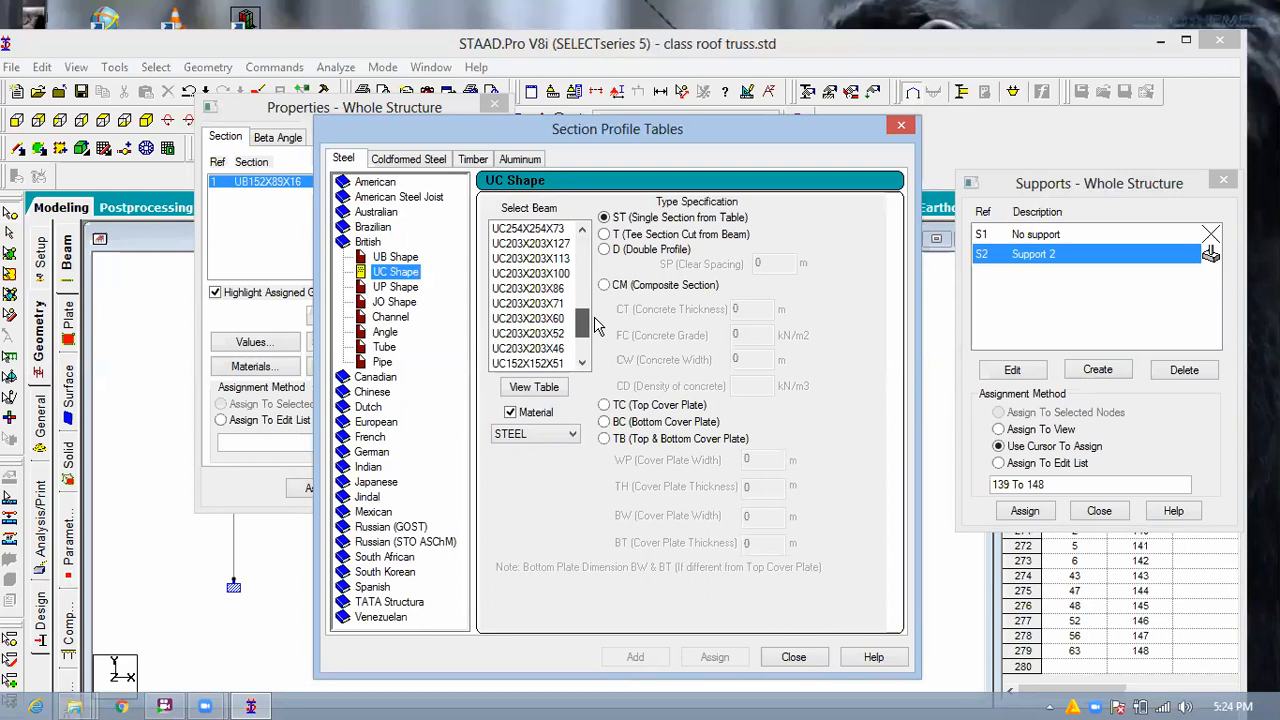
{"action": "left_click_drag", "start_coordinate": [597, 323], "coordinate": [597, 317]}
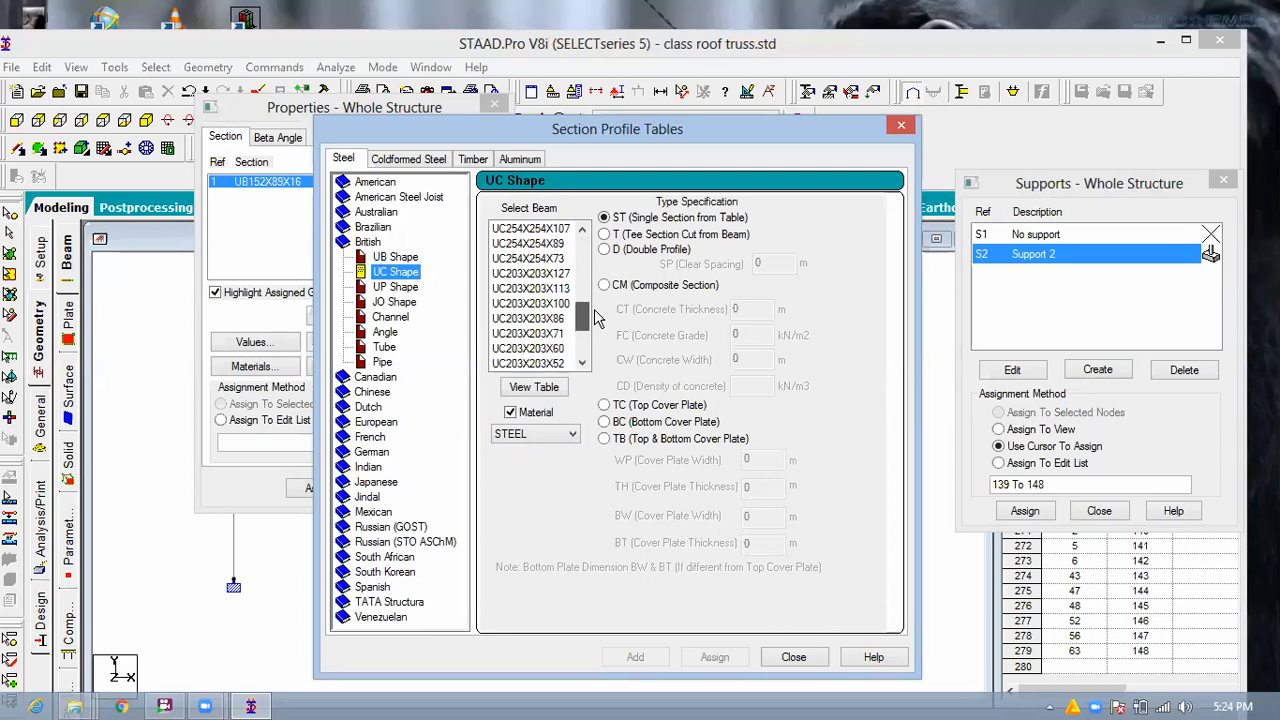
{"action": "left_click", "coordinate": [550, 274]}
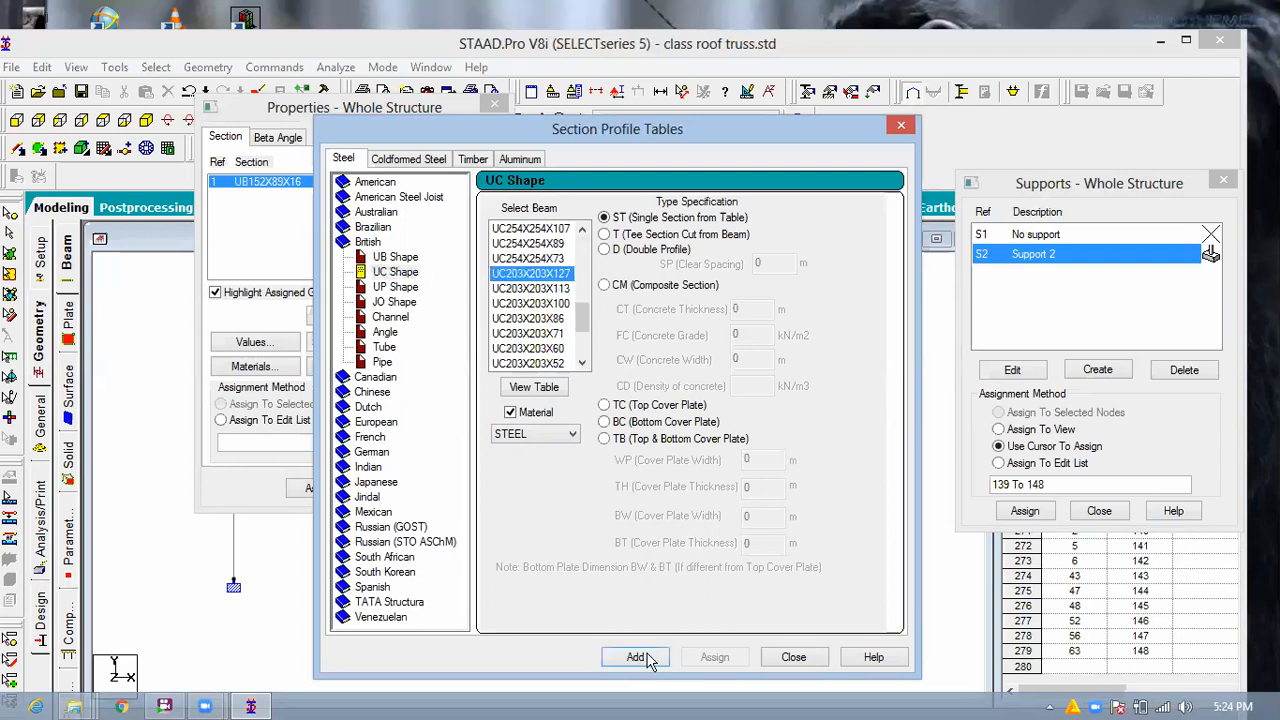
{"action": "left_click", "coordinate": [638, 656]}
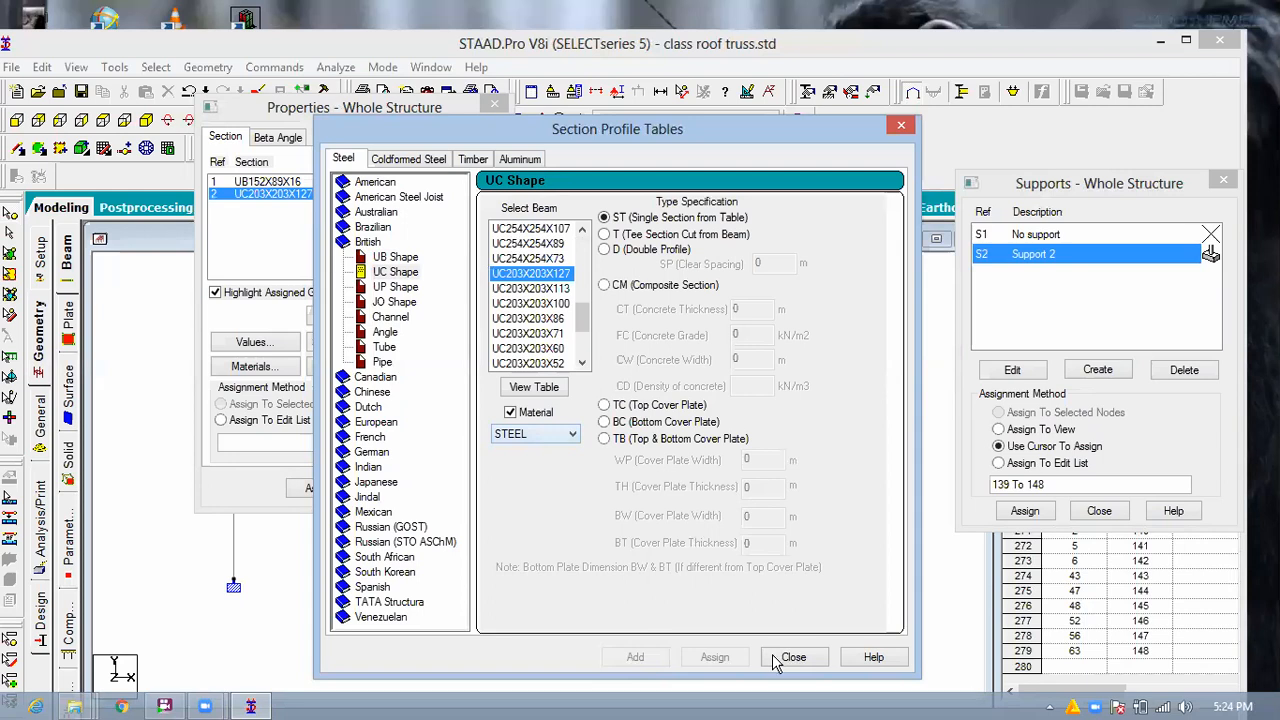
{"action": "left_click", "coordinate": [793, 657]}
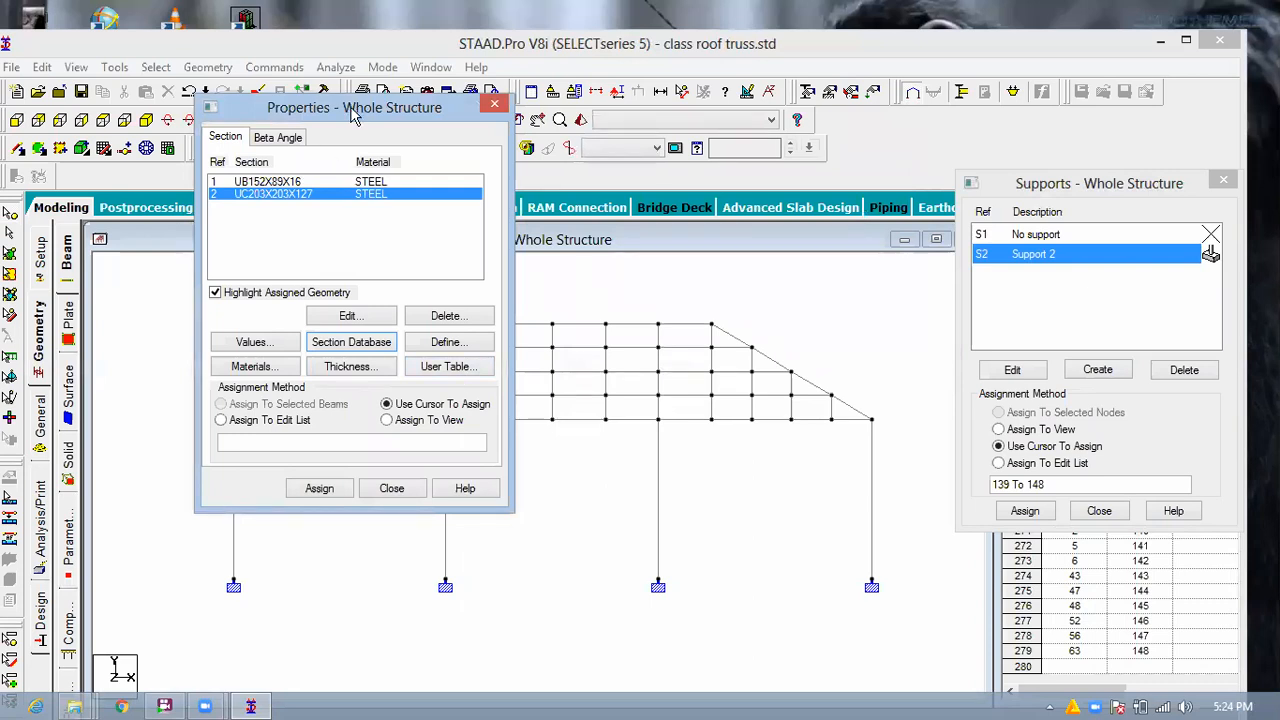
Assign the UC203X203X127 section to all columns, beams 270 to 279, and clear the selection.
{"action": "left_click_drag", "start_coordinate": [352, 115], "coordinate": [995, 322]}
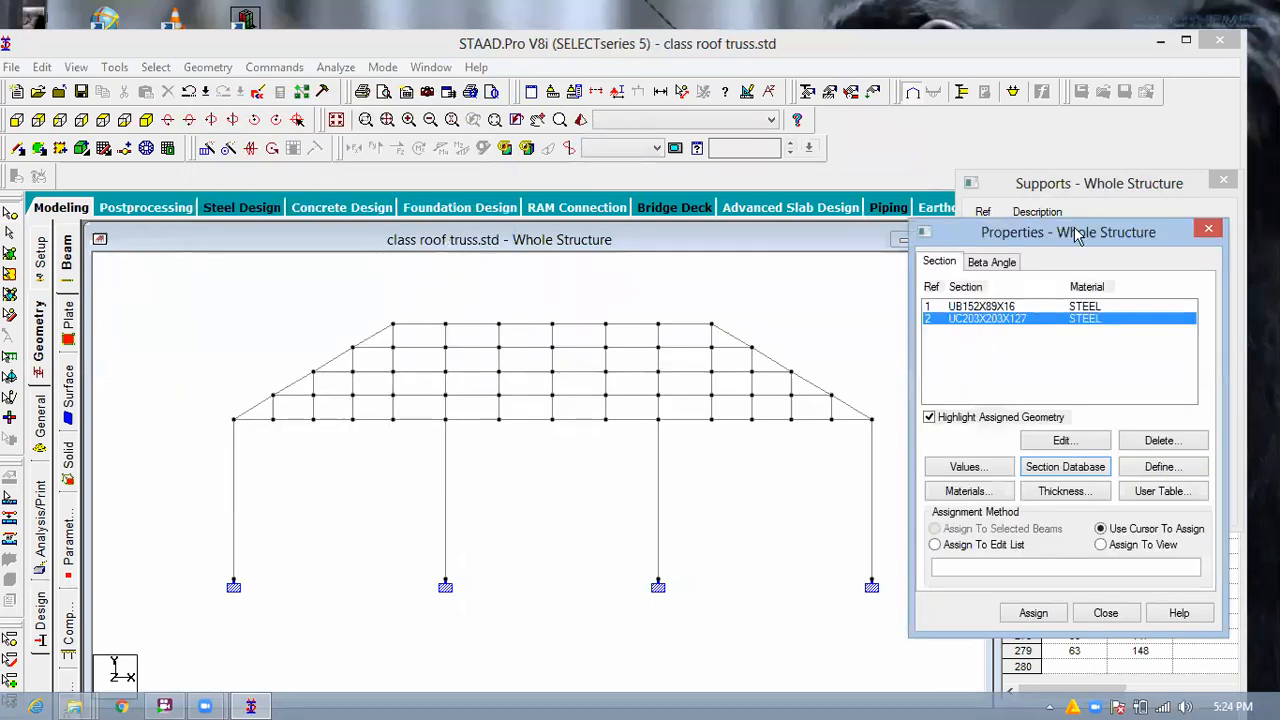
{"action": "left_click_drag", "start_coordinate": [1078, 234], "coordinate": [1113, 226]}
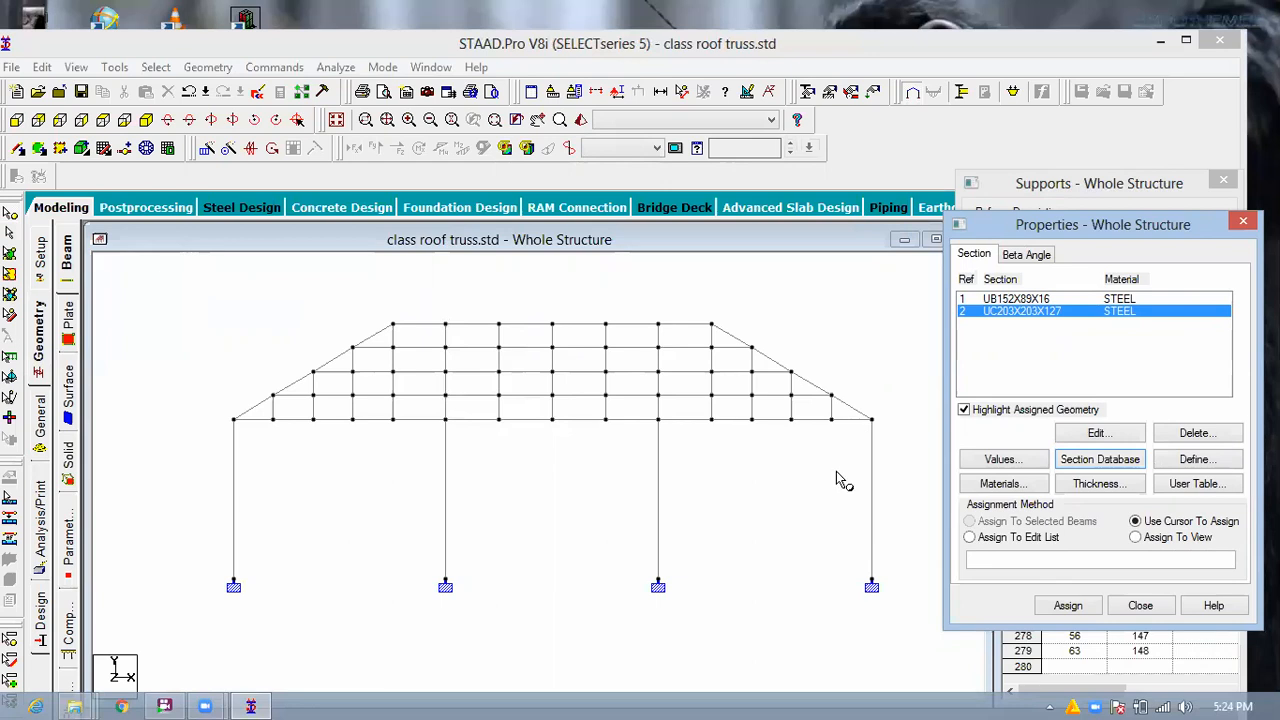
{"action": "left_click", "coordinate": [9, 233]}
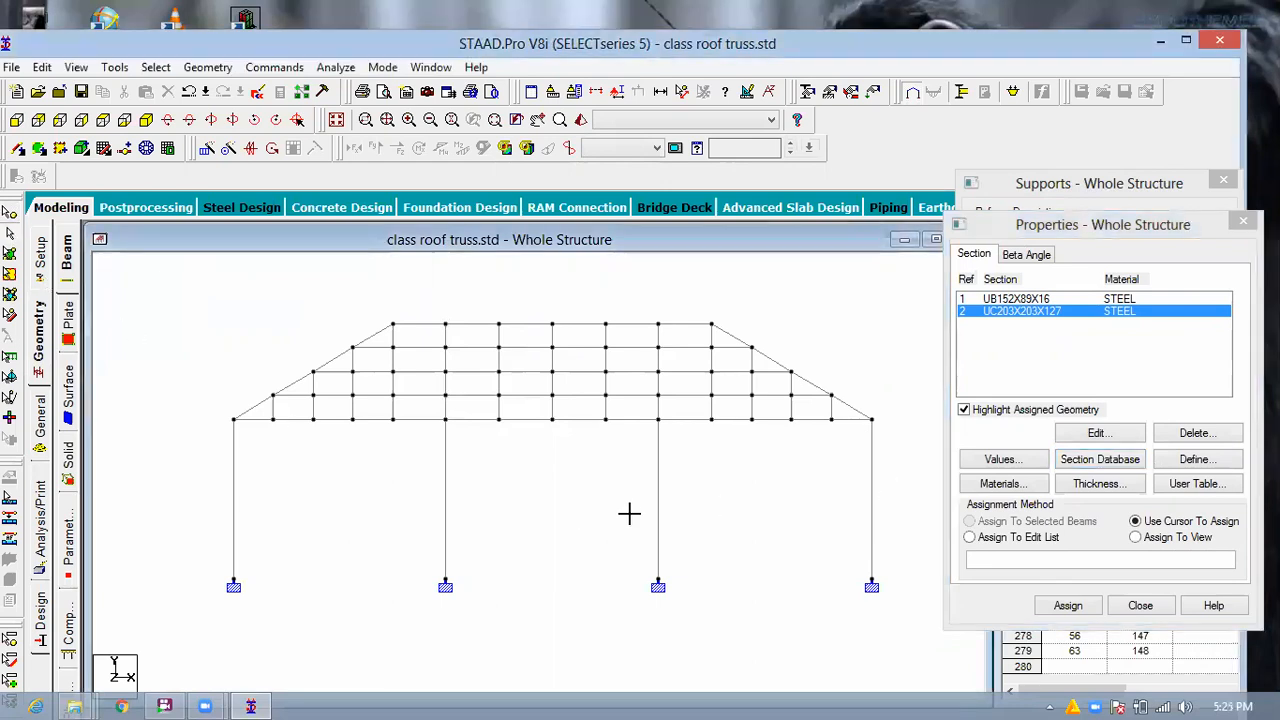
{"action": "left_click_drag", "start_coordinate": [211, 524], "coordinate": [893, 496]}
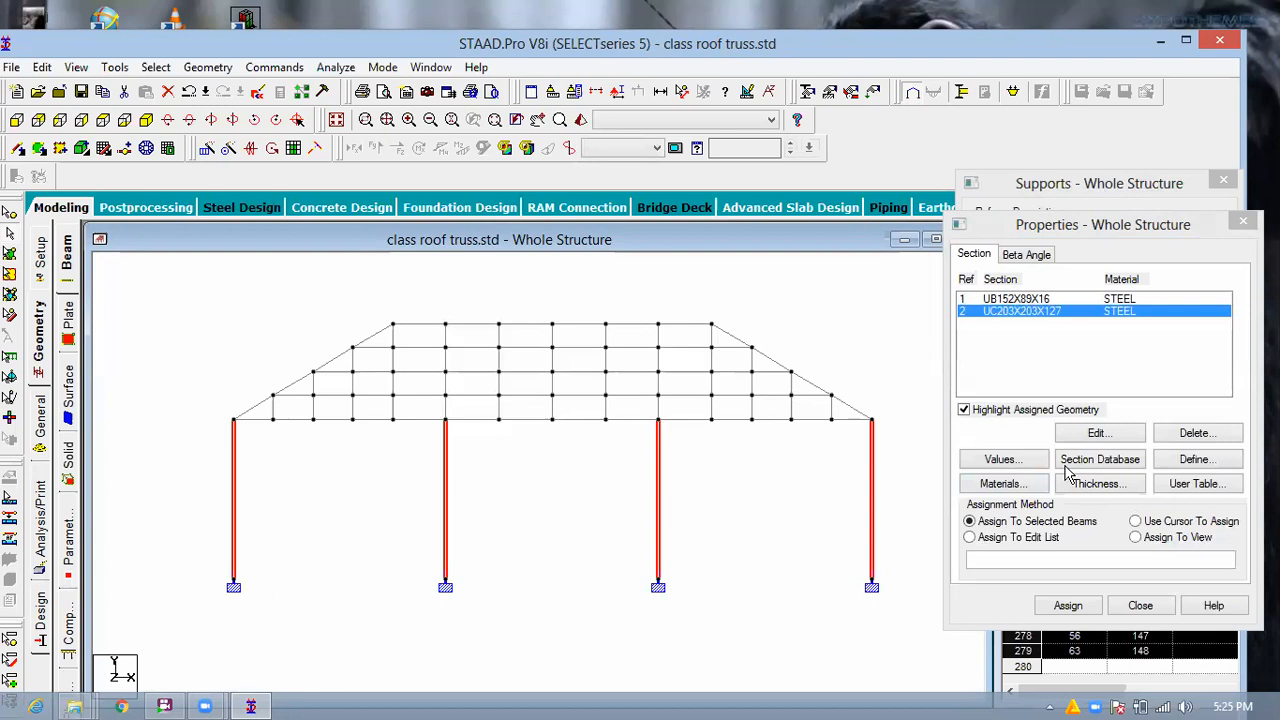
{"action": "left_click", "coordinate": [1068, 606]}
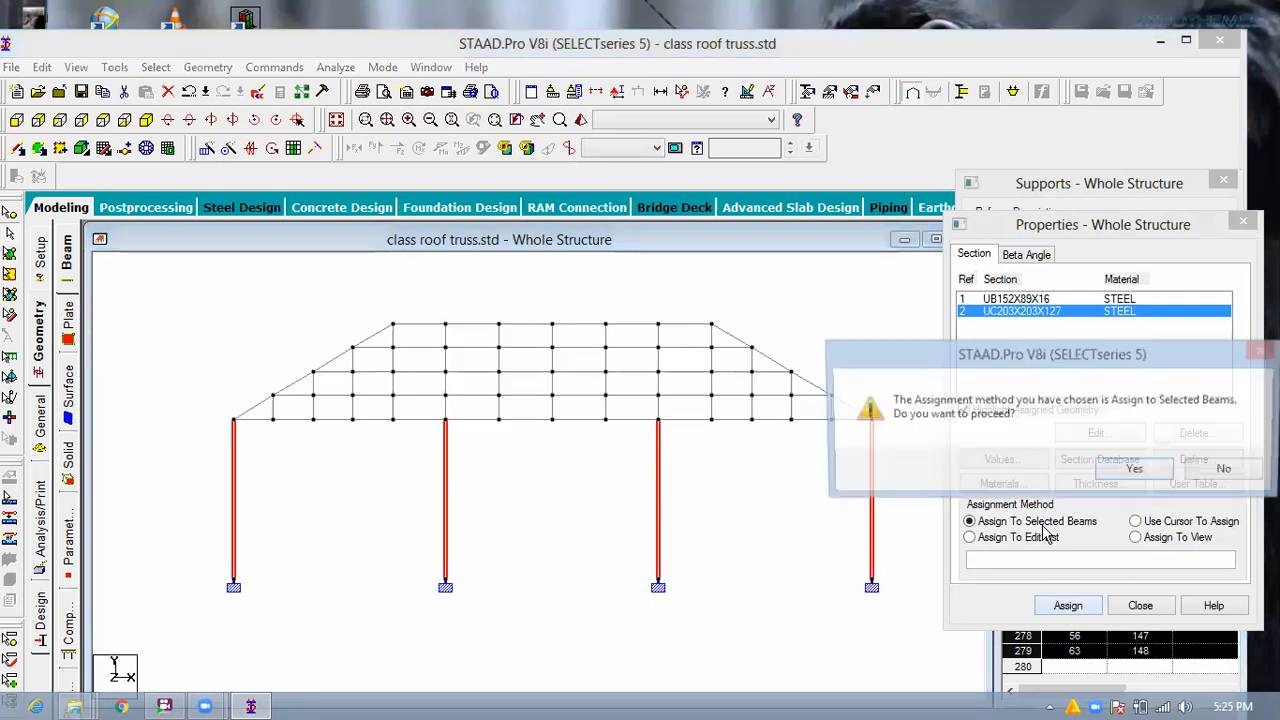
{"action": "left_click", "coordinate": [1133, 471]}
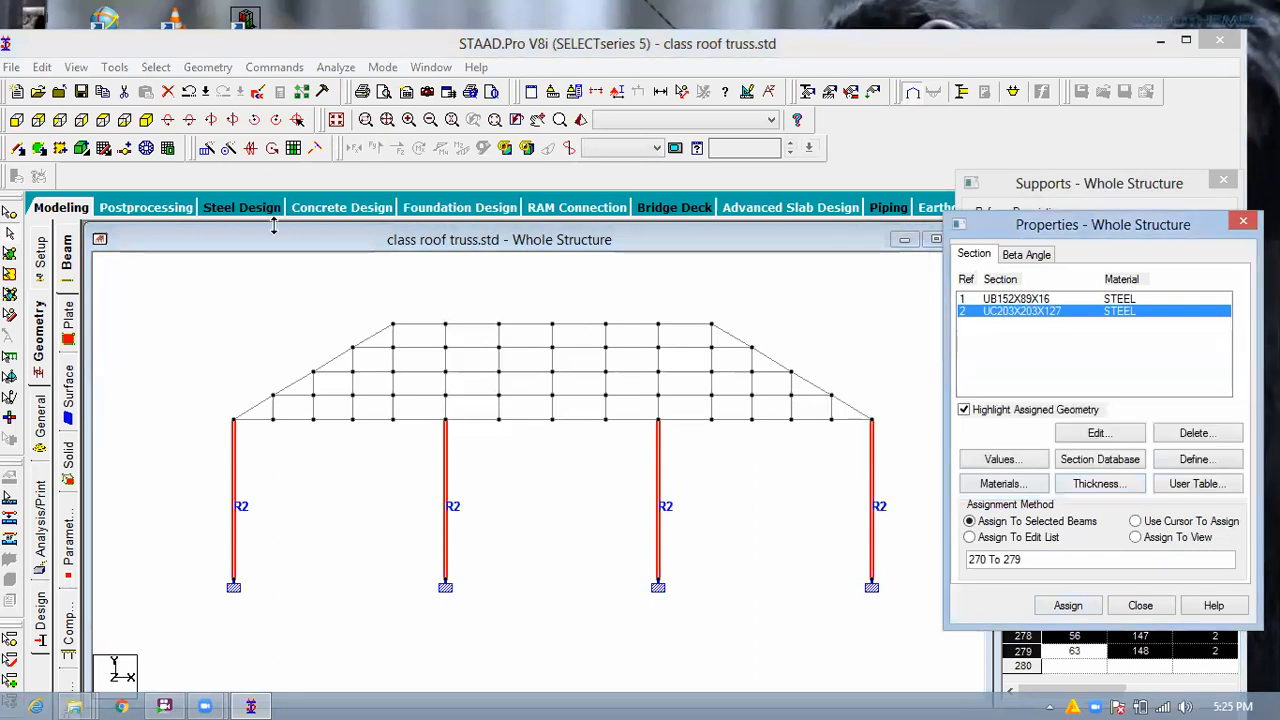
{"action": "left_click", "coordinate": [886, 343]}
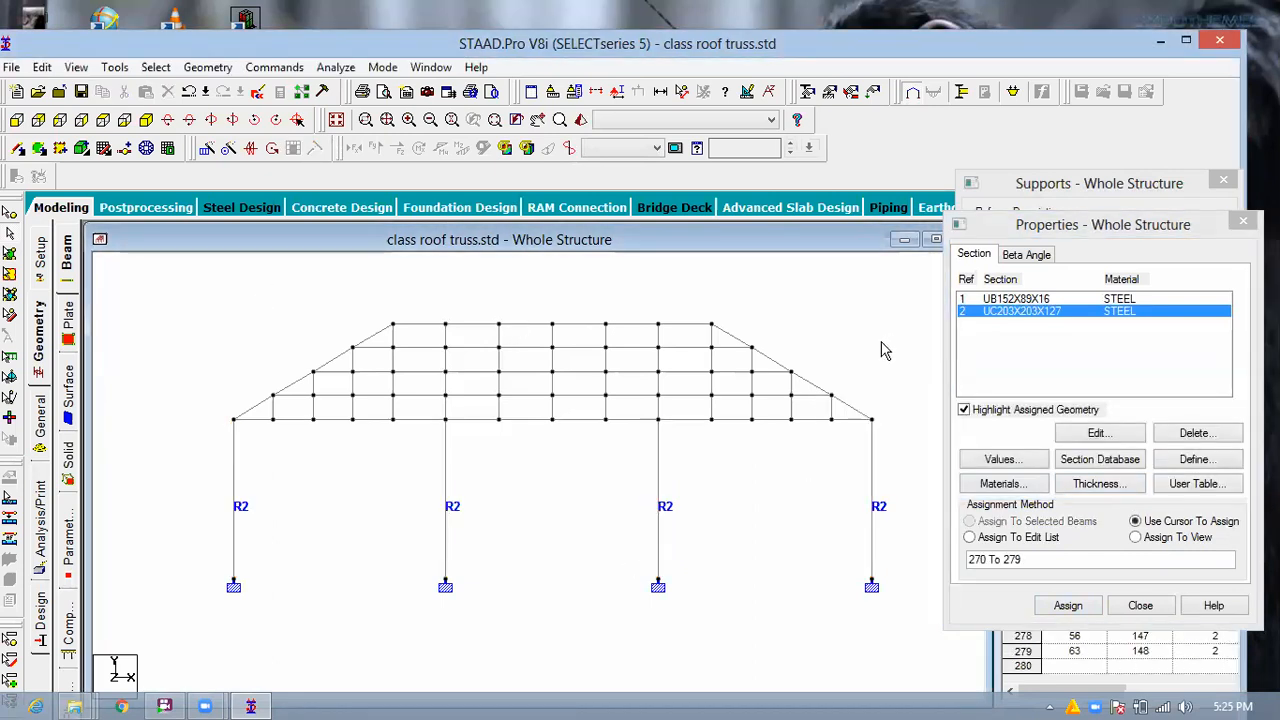
Assign the UB152X89X16 section to all roof members, including the ridge and eaves beams.
{"action": "left_click_drag", "start_coordinate": [694, 388], "coordinate": [875, 338]}
{"action": "left_click", "coordinate": [1025, 300]}
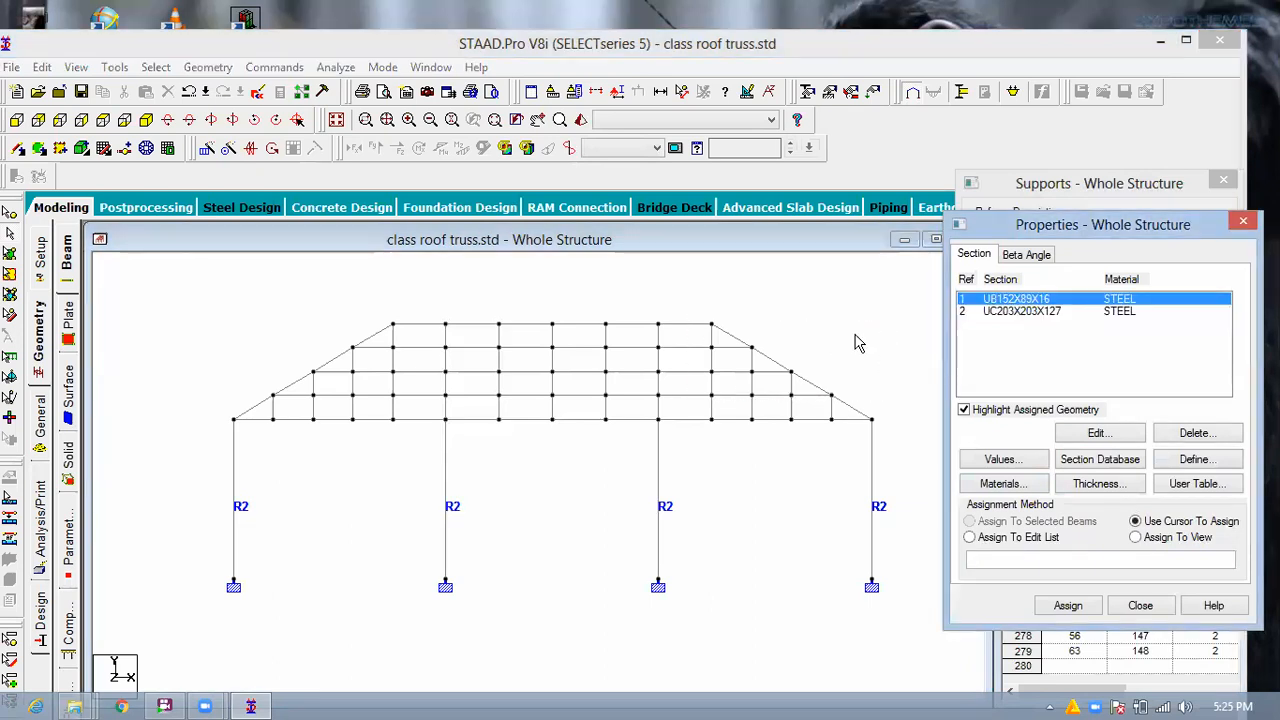
{"action": "left_click_drag", "start_coordinate": [458, 408], "coordinate": [211, 428]}
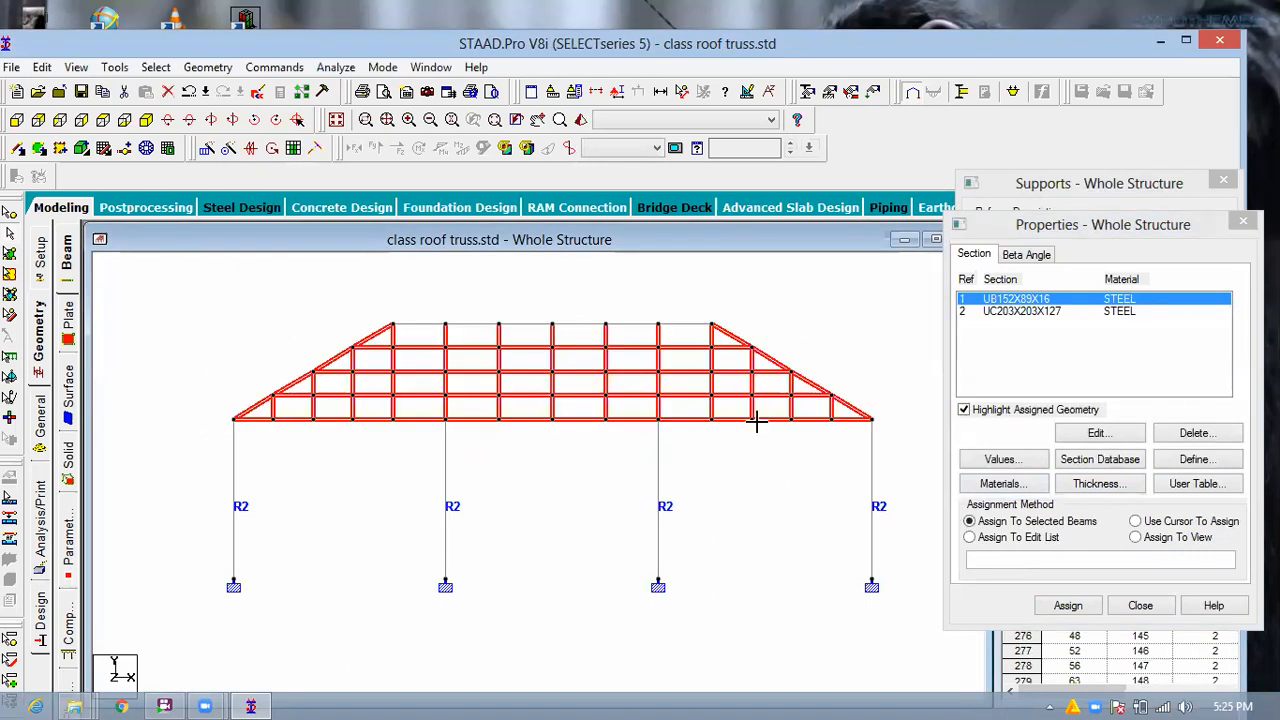
{"action": "left_click", "coordinate": [560, 435]}
{"action": "left_click_drag", "start_coordinate": [190, 427], "coordinate": [191, 428]}
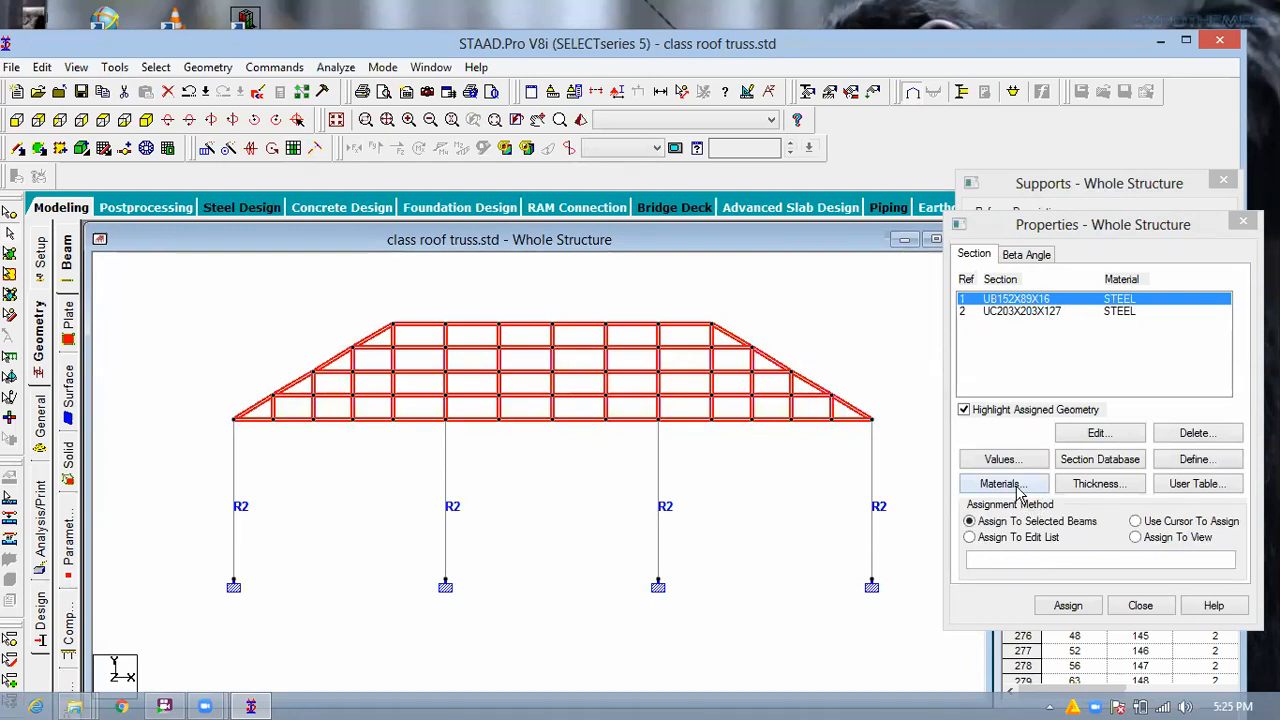
{"action": "left_click", "coordinate": [1068, 606]}
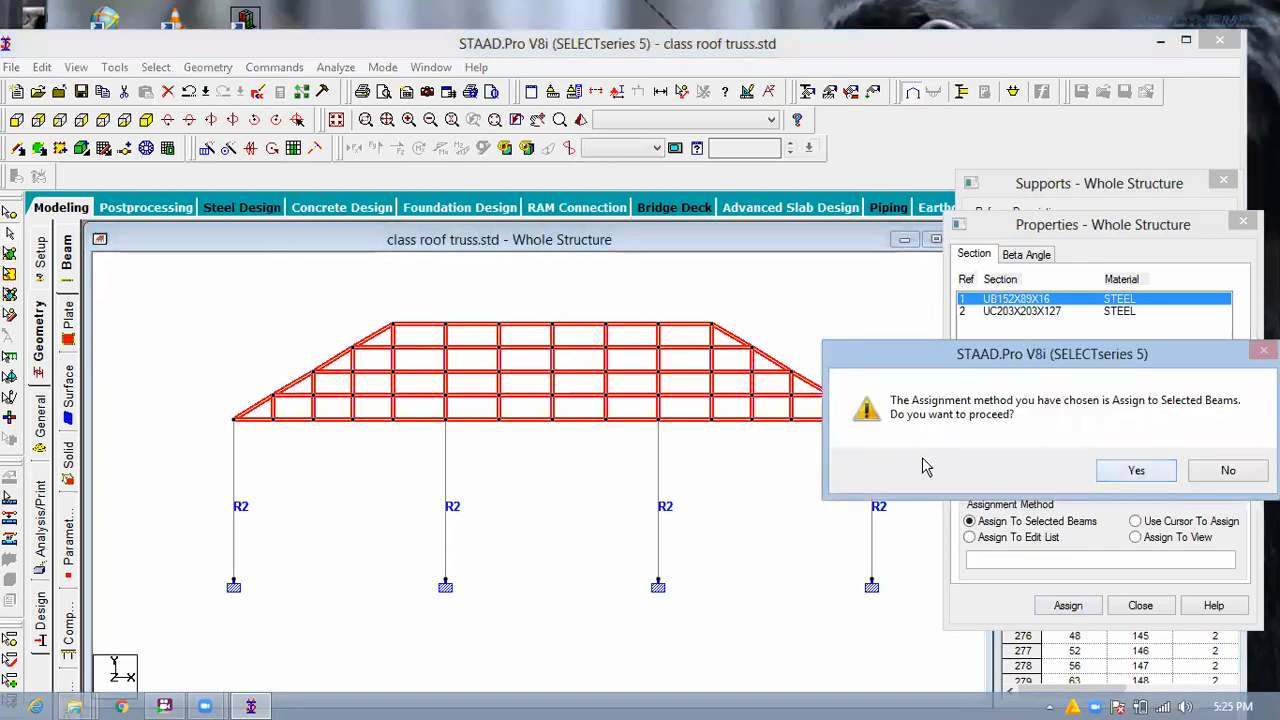
{"action": "key", "text": "Return"}
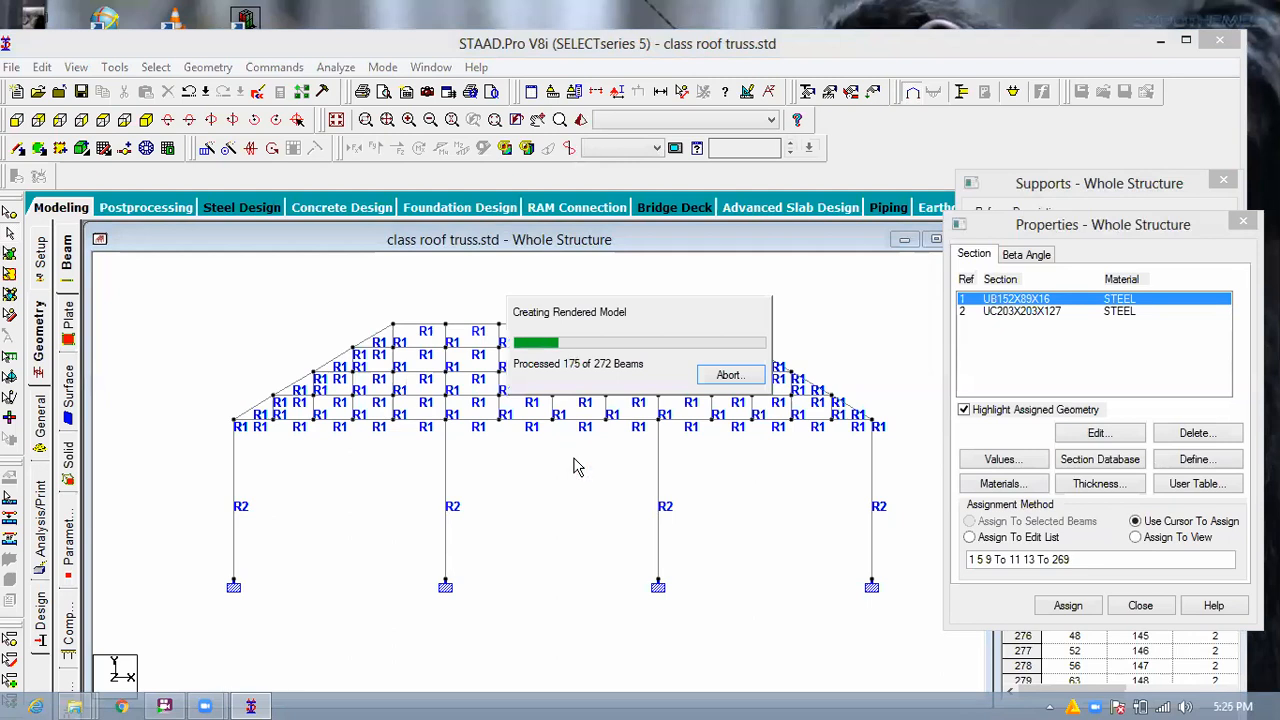
Examine the columns and roof members with their assigned sections in the 3D rendered view from several angles, and close the rendering.
{"action": "left_click_drag", "start_coordinate": [588, 598], "coordinate": [598, 588]}
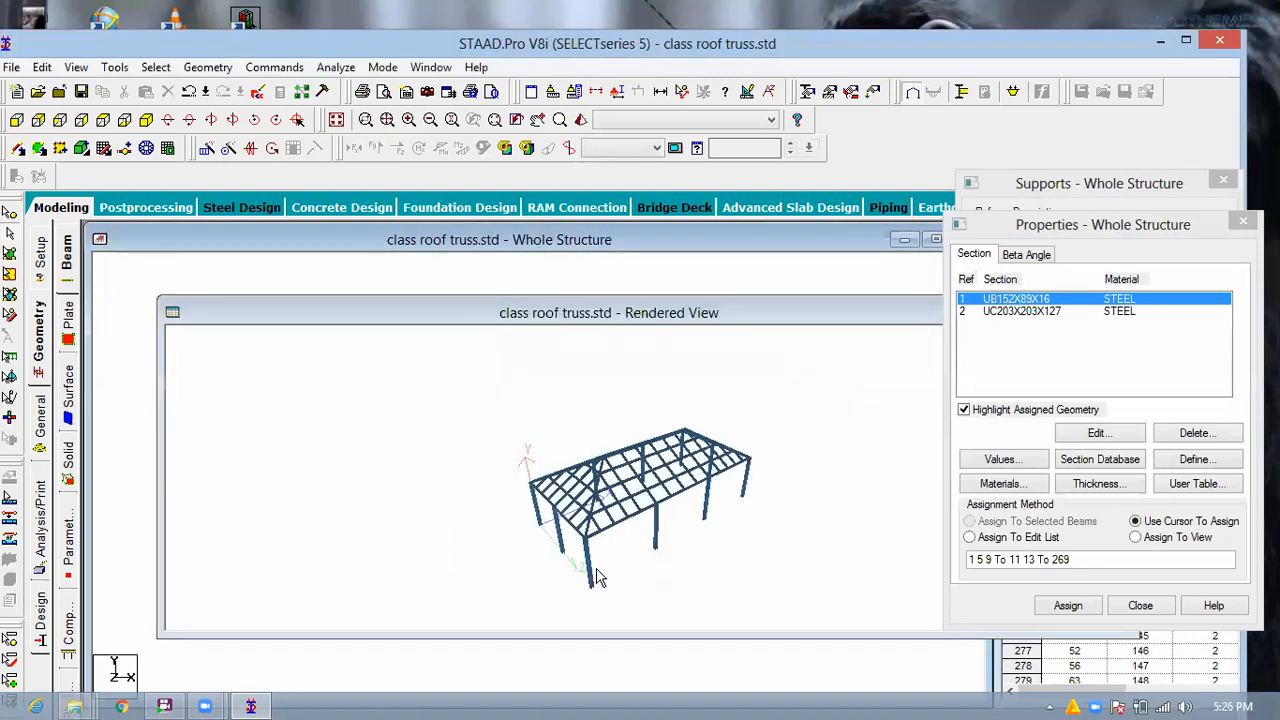
{"action": "scroll", "coordinate": [596, 562], "scroll_direction": "up", "scroll_amount": 1}
{"action": "scroll", "coordinate": [599, 532], "scroll_direction": "up", "scroll_amount": 1}
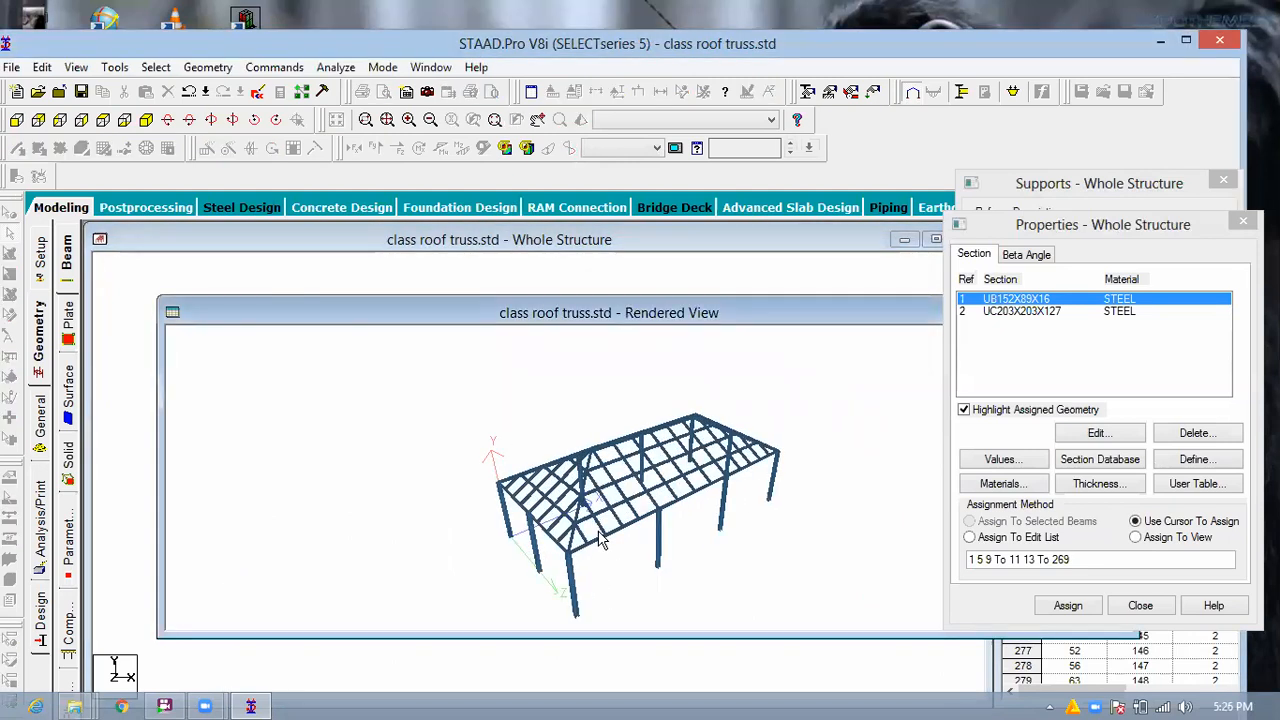
{"action": "left_click_drag", "start_coordinate": [630, 578], "coordinate": [614, 586]}
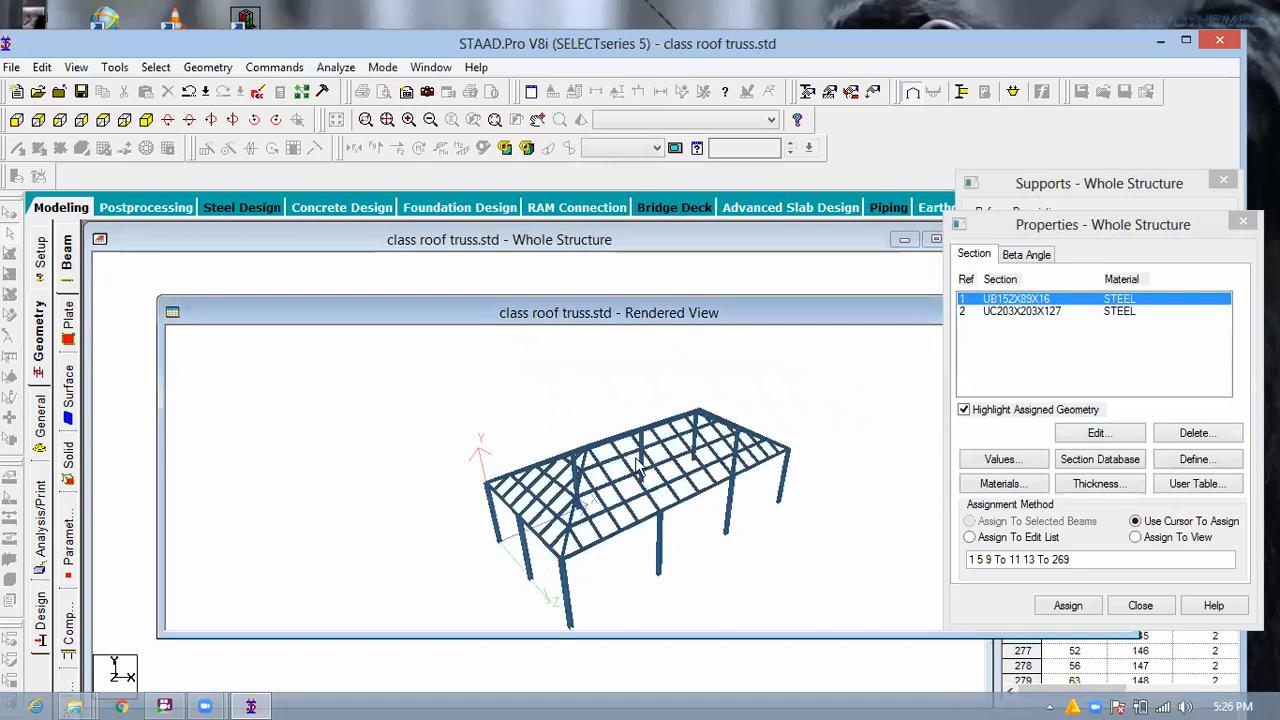
{"action": "left_click_drag", "start_coordinate": [658, 450], "coordinate": [753, 451]}
{"action": "left_click_drag", "start_coordinate": [565, 501], "coordinate": [490, 548]}
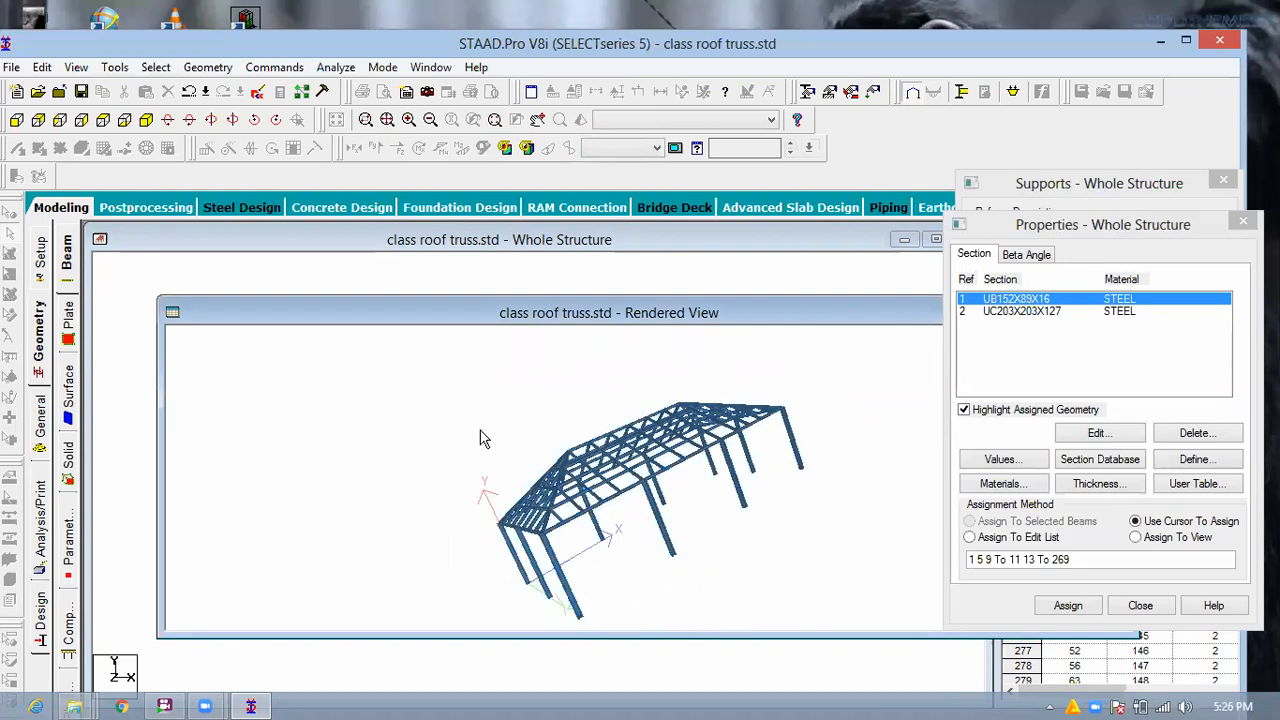
{"action": "left_click_drag", "start_coordinate": [482, 432], "coordinate": [489, 400]}
{"action": "left_click_drag", "start_coordinate": [549, 517], "coordinate": [492, 593]}
{"action": "left_click_drag", "start_coordinate": [617, 505], "coordinate": [223, 514]}
{"action": "left_click_drag", "start_coordinate": [334, 443], "coordinate": [506, 386]}
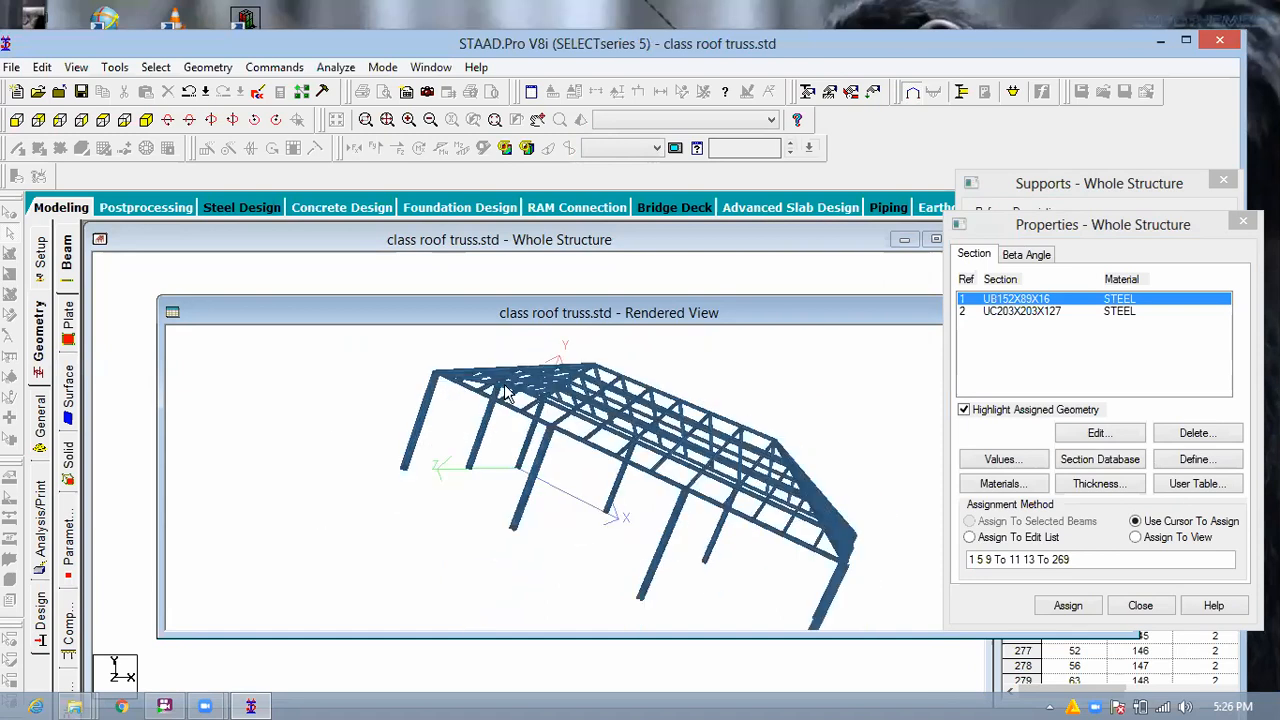
{"action": "left_click_drag", "start_coordinate": [898, 311], "coordinate": [660, 306]}
{"action": "key", "text": "ctrl+F4"}
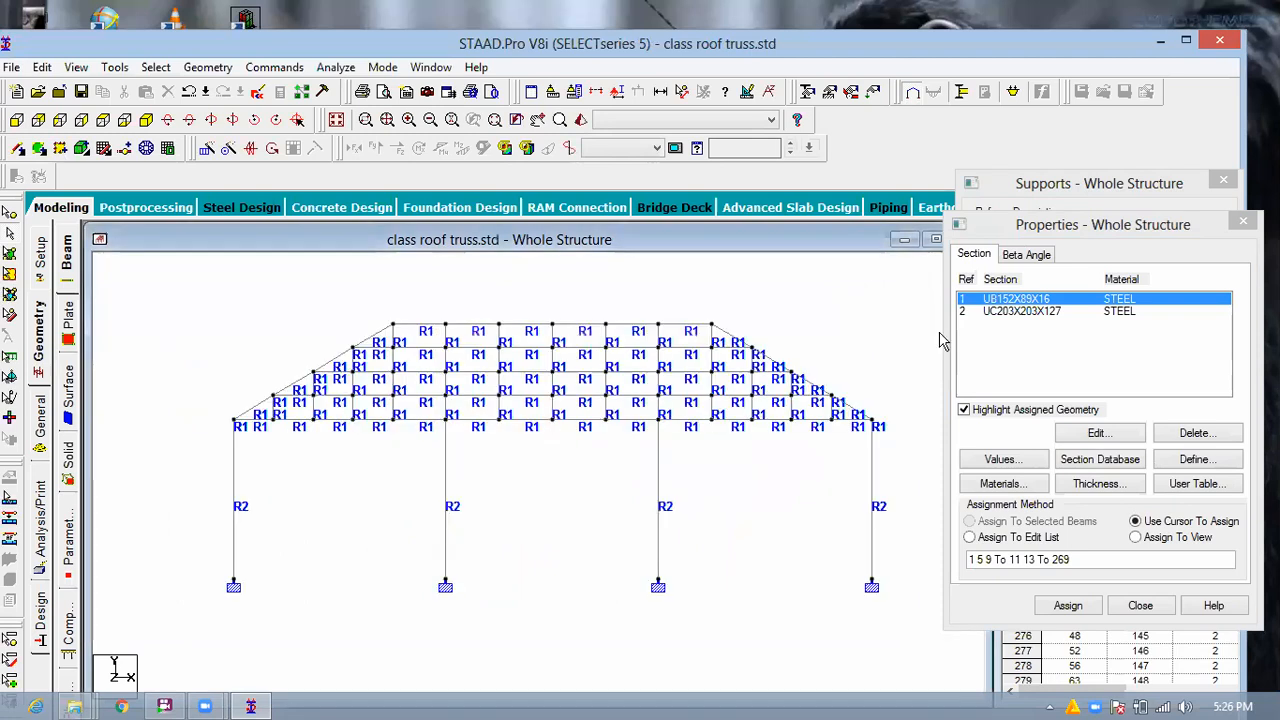
{"action": "left_click_drag", "start_coordinate": [1092, 234], "coordinate": [1126, 210]}
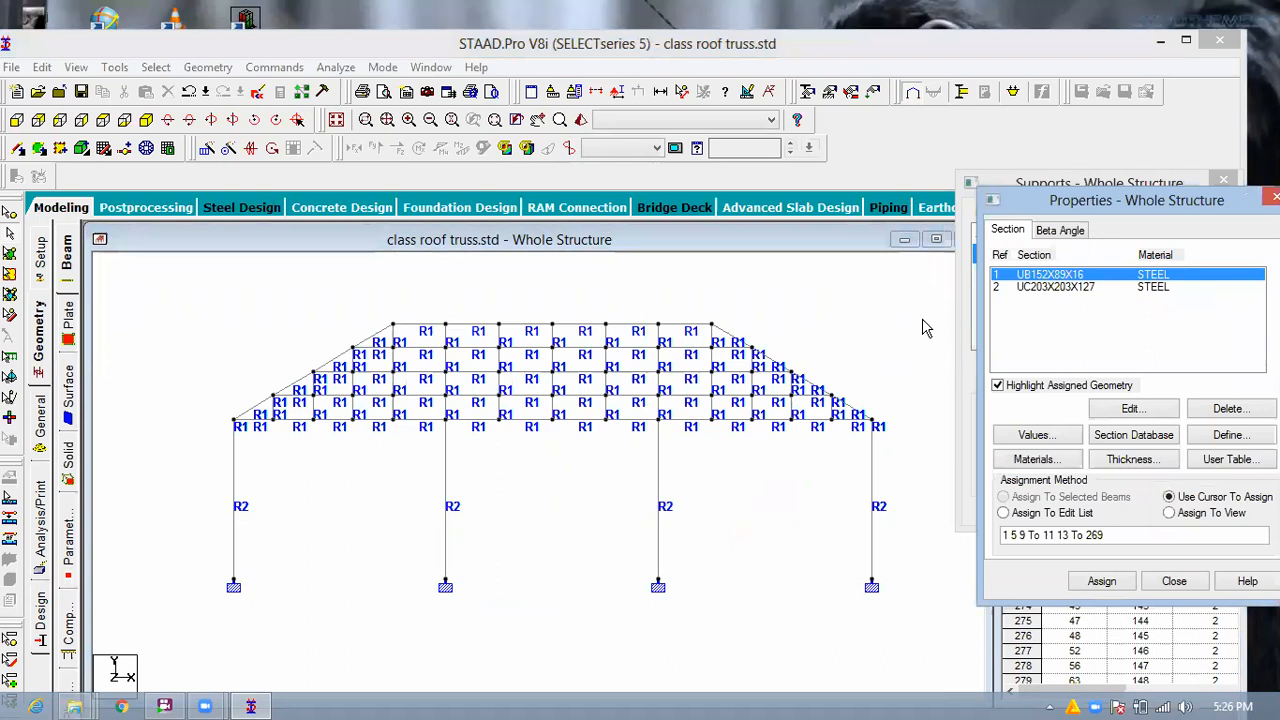
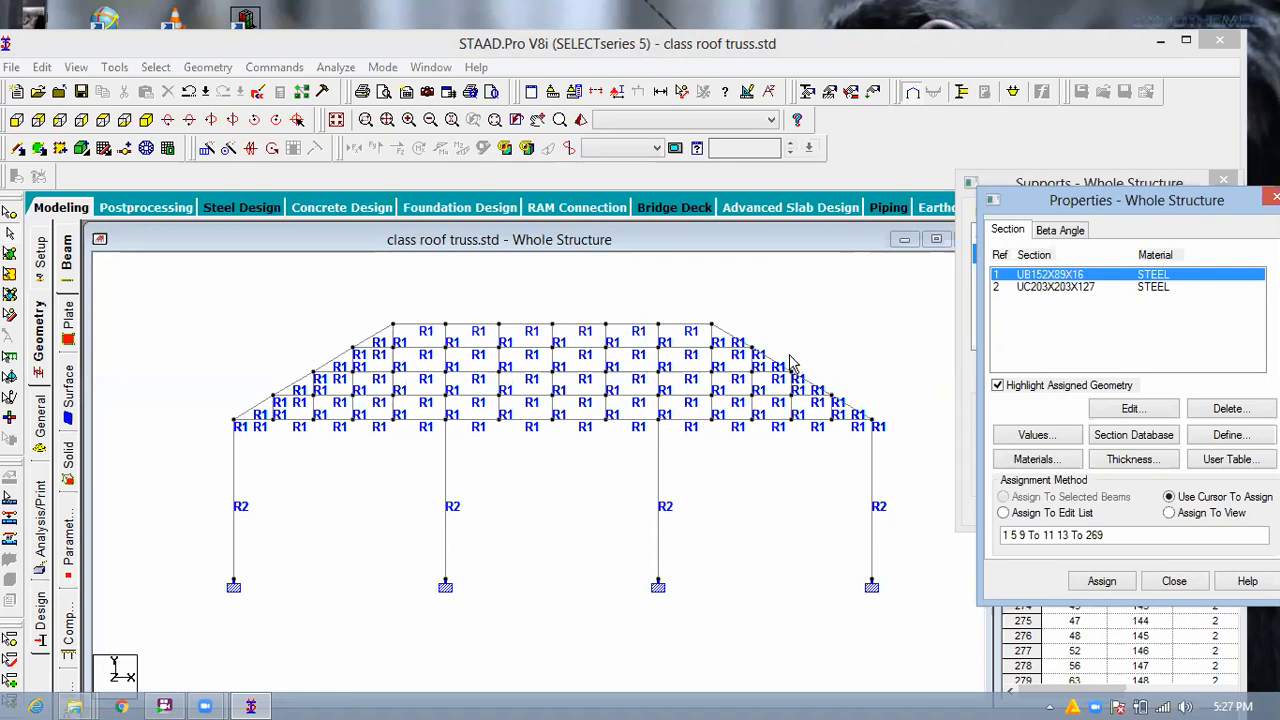
Add primary load case 1 titled LIVE + DEAD LOAD with loading type None.
{"action": "left_click", "coordinate": [738, 362]}
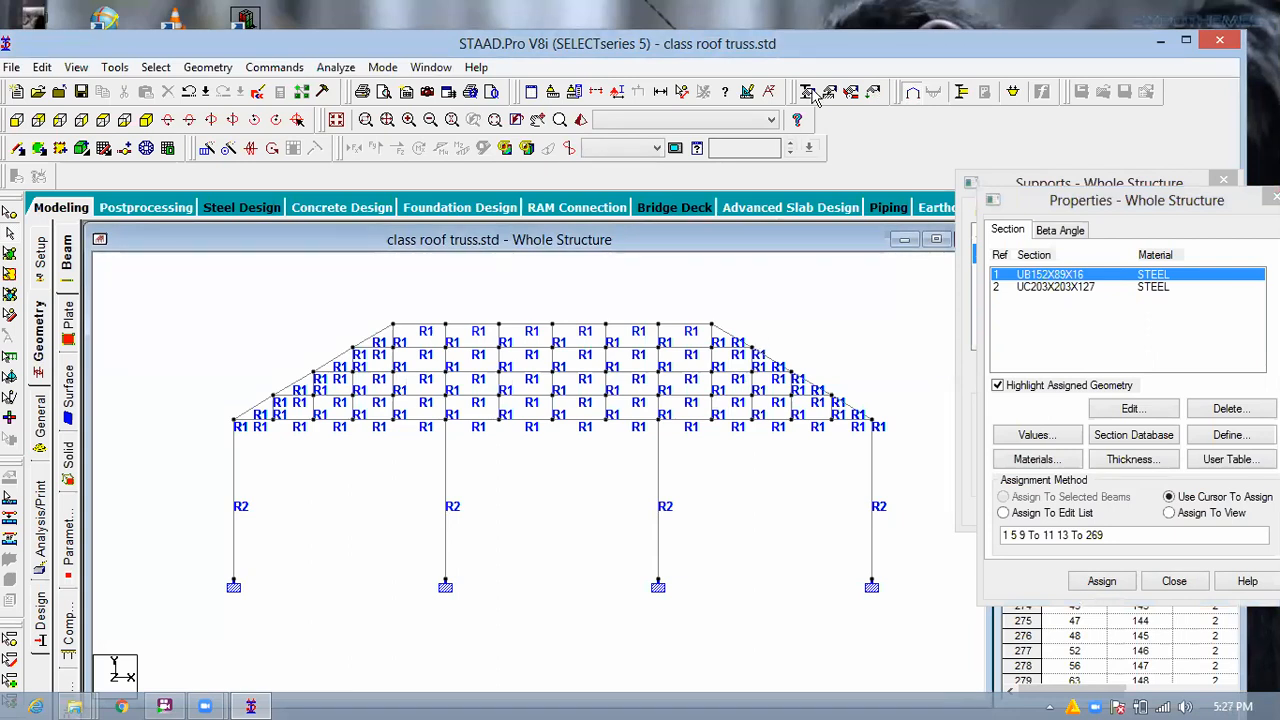
{"action": "left_click", "coordinate": [874, 93]}
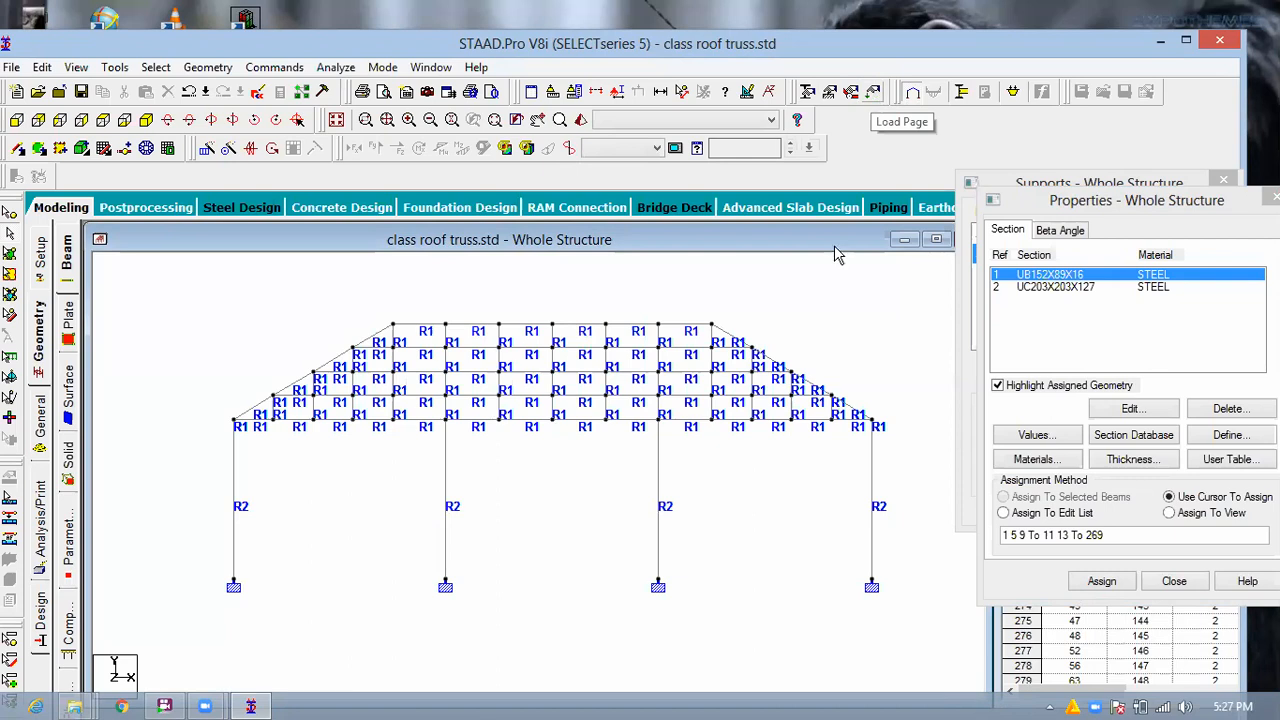
{"action": "left_click", "coordinate": [988, 272]}
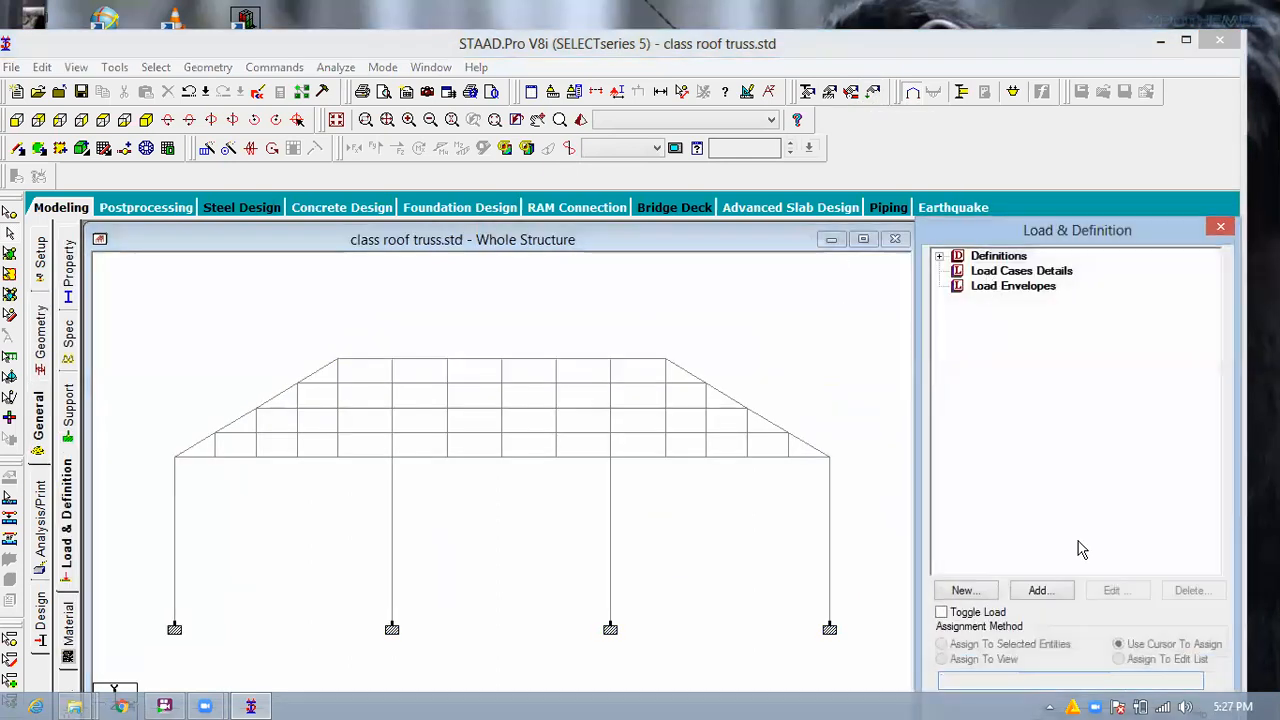
{"action": "left_click", "coordinate": [1038, 588]}
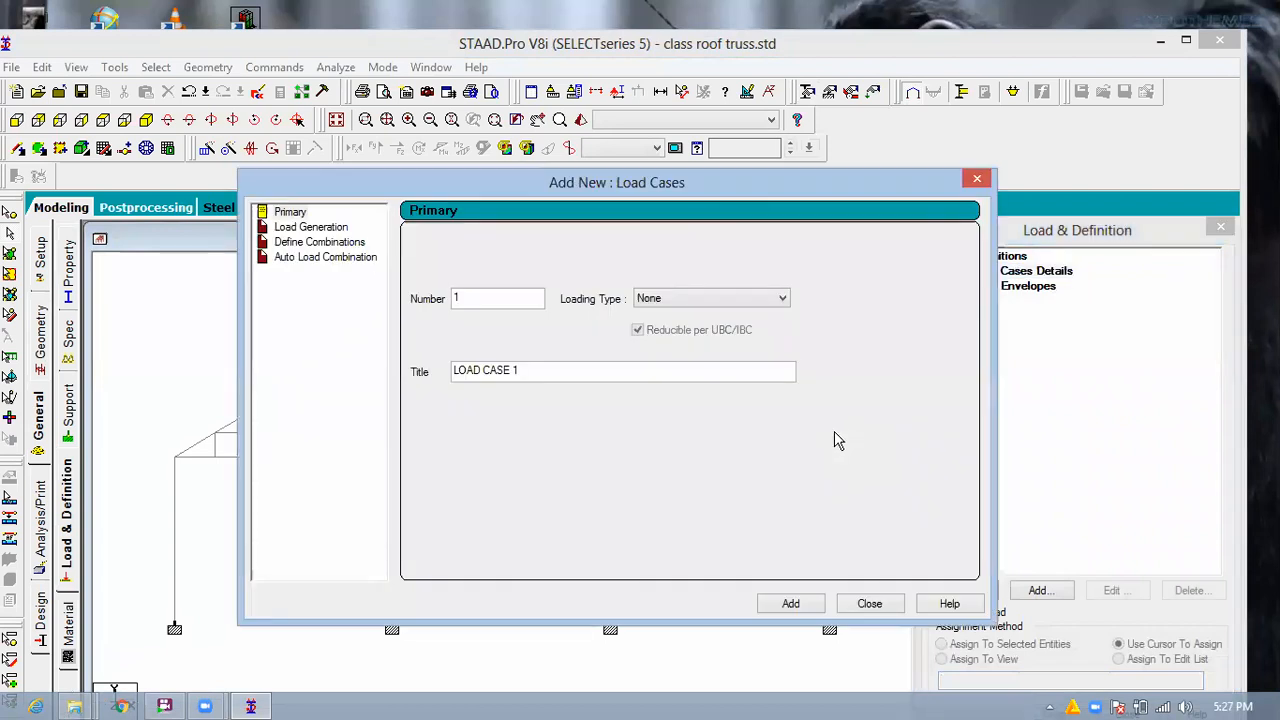
{"action": "left_click_drag", "start_coordinate": [433, 371], "coordinate": [387, 371]}
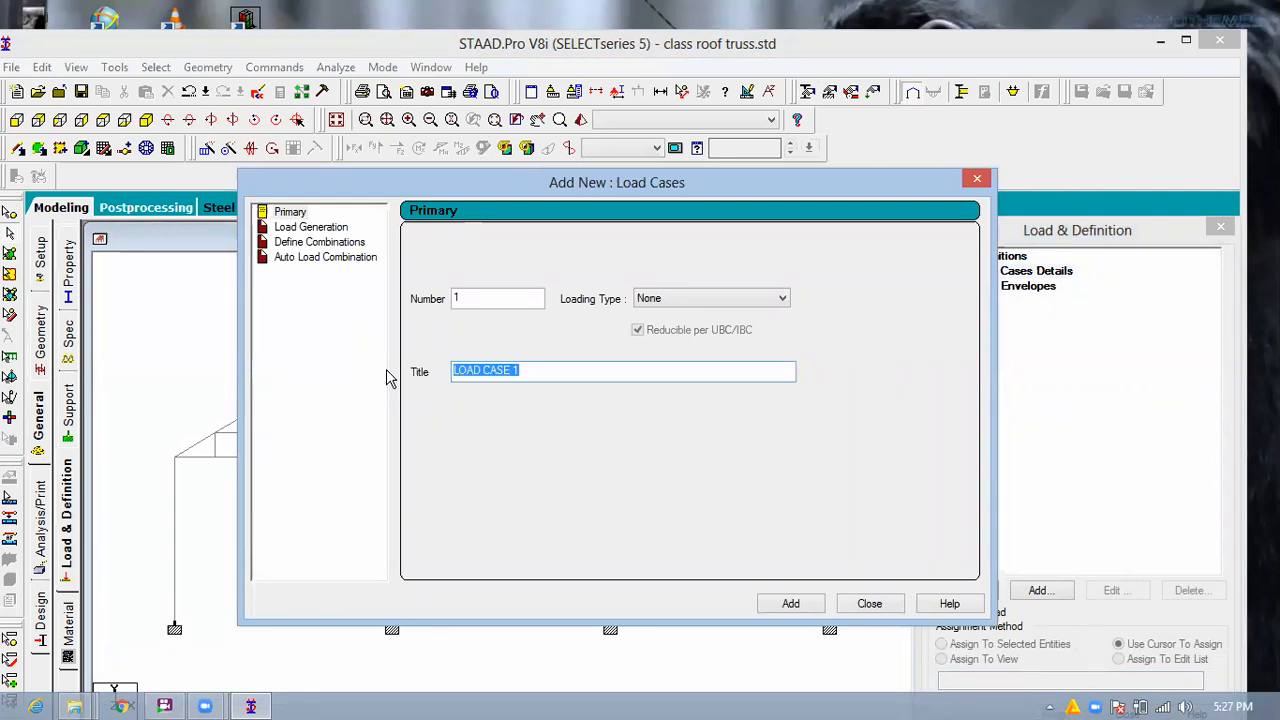
{"action": "type", "text": "live"}
{"action": "key", "text": "BackSpace"}
{"action": "key", "text": "BackSpace"}
{"action": "key", "text": "BackSpace"}
{"action": "key", "text": "BackSpace"}
{"action": "type", "text": "LiVE + DEAD LOAD"}
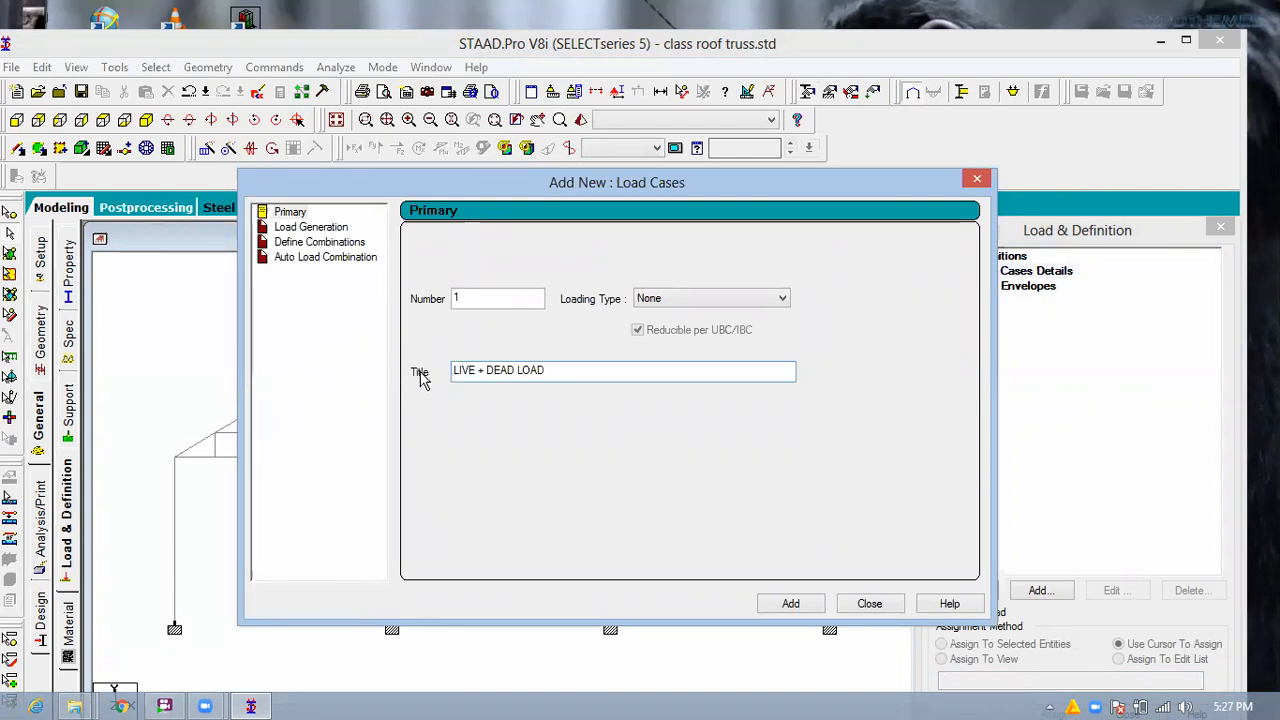
{"action": "left_click", "coordinate": [790, 604]}
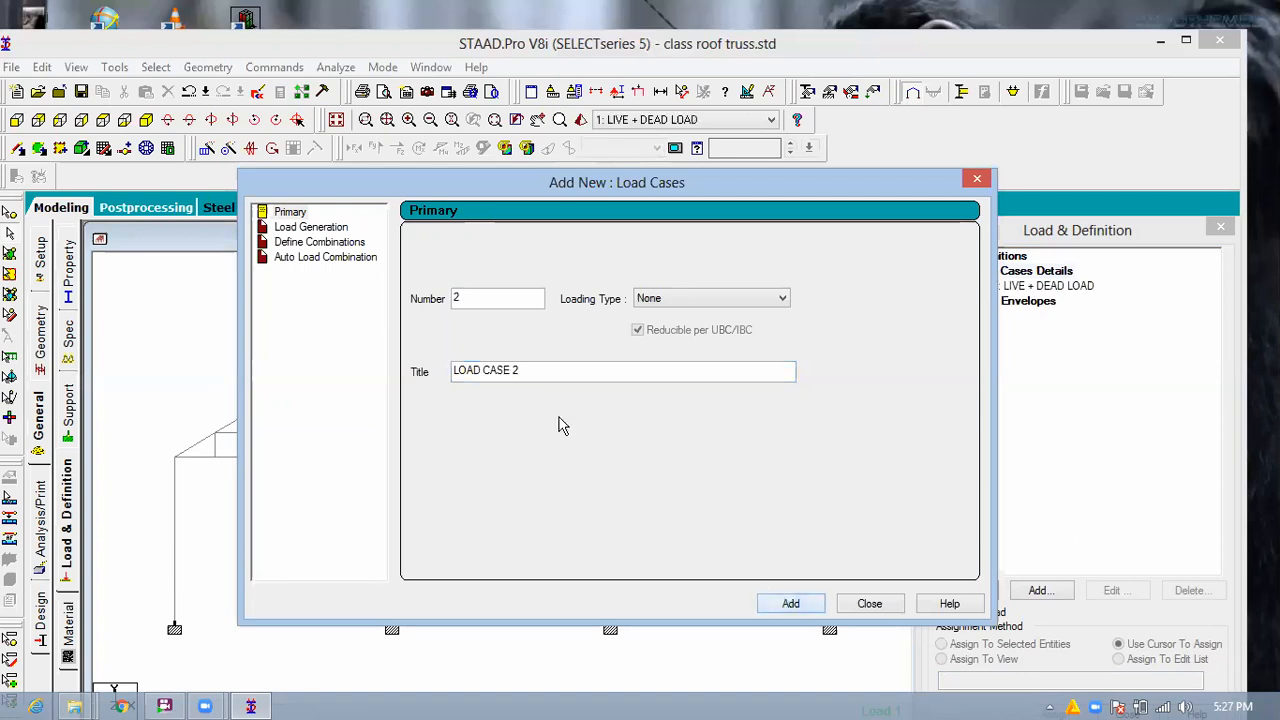
Add primary load case 2 titled WIND LOAD with loading type None.
{"action": "left_click_drag", "start_coordinate": [534, 369], "coordinate": [391, 393]}
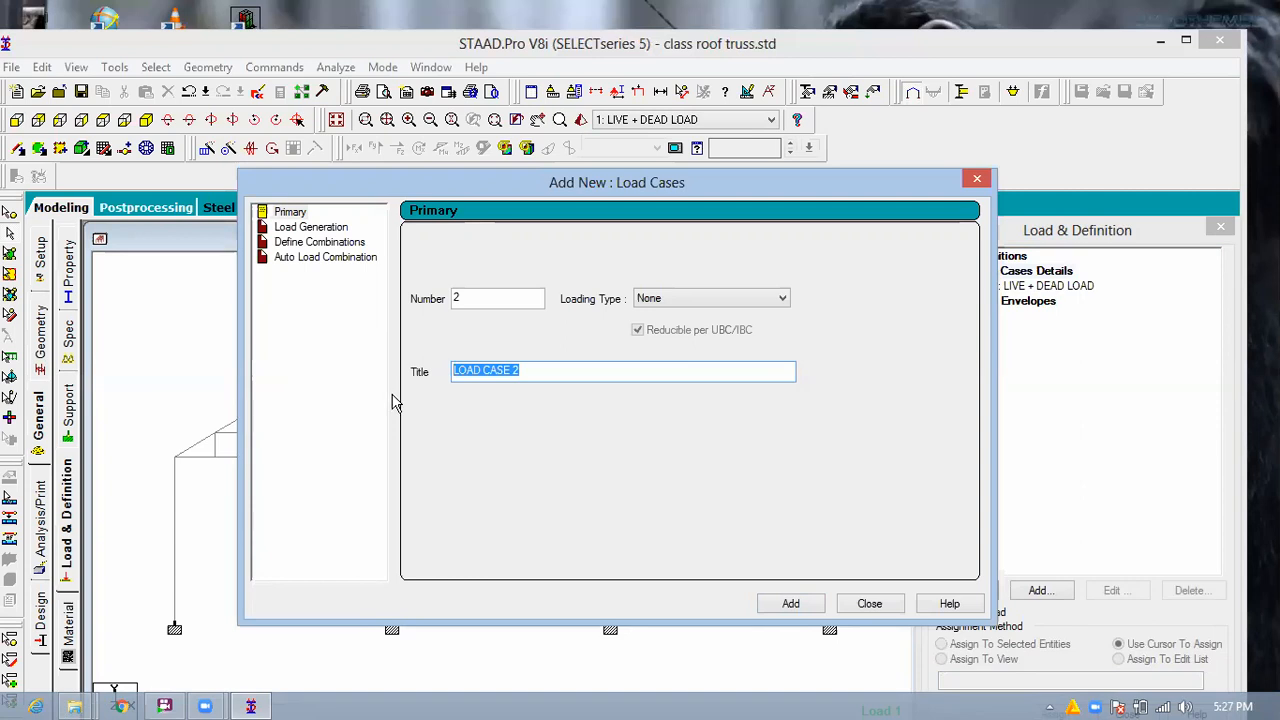
{"action": "type", "text": "WIND LOAD"}
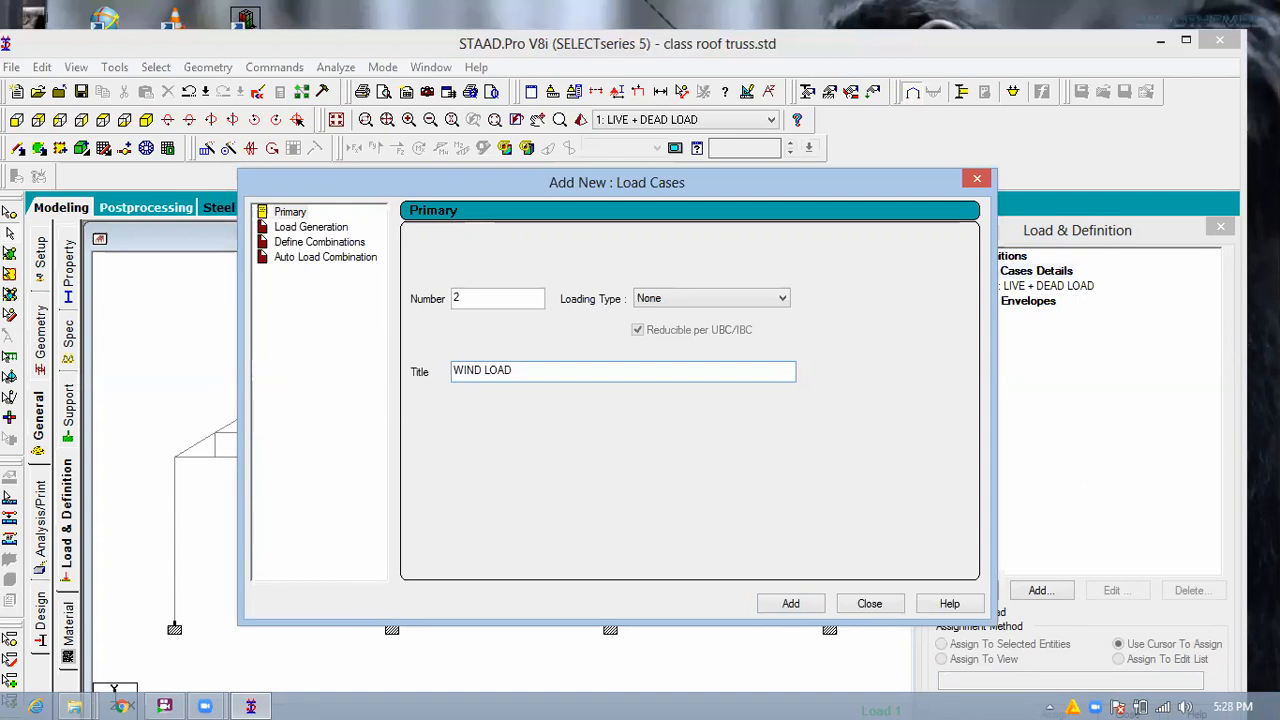
{"action": "left_click", "coordinate": [791, 605]}
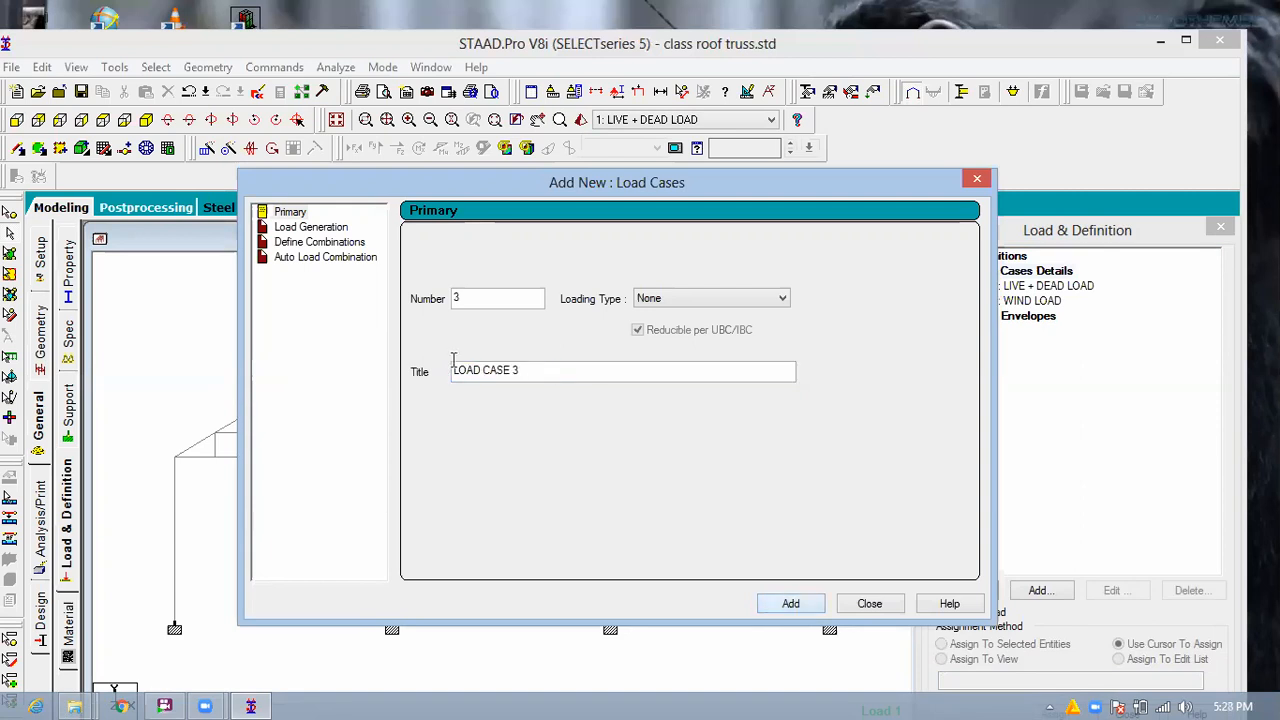
Add primary load case 3 titled SELF WEIGHT with loading type None and finish adding load cases.
{"action": "left_click_drag", "start_coordinate": [522, 370], "coordinate": [367, 346]}
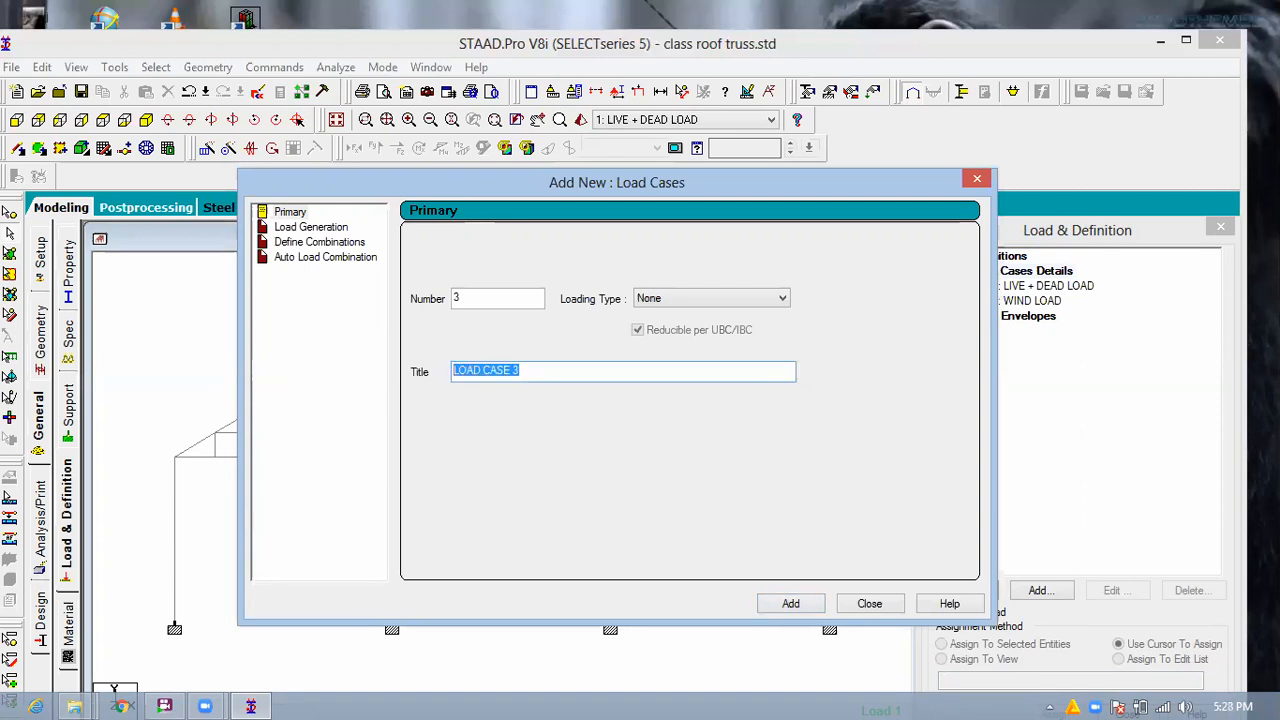
{"action": "type", "text": "SELF WEIGHTN"}
{"action": "key", "text": "BackSpace"}
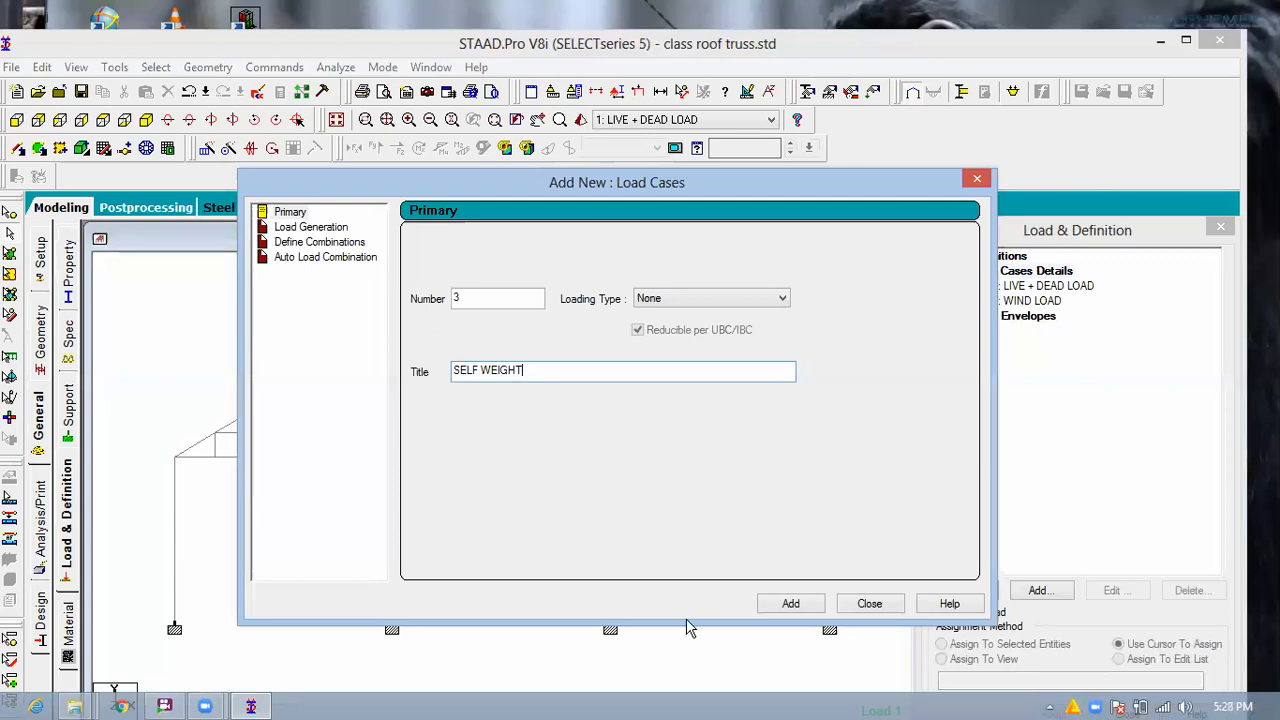
{"action": "left_click", "coordinate": [791, 604]}
{"action": "left_click", "coordinate": [885, 605]}
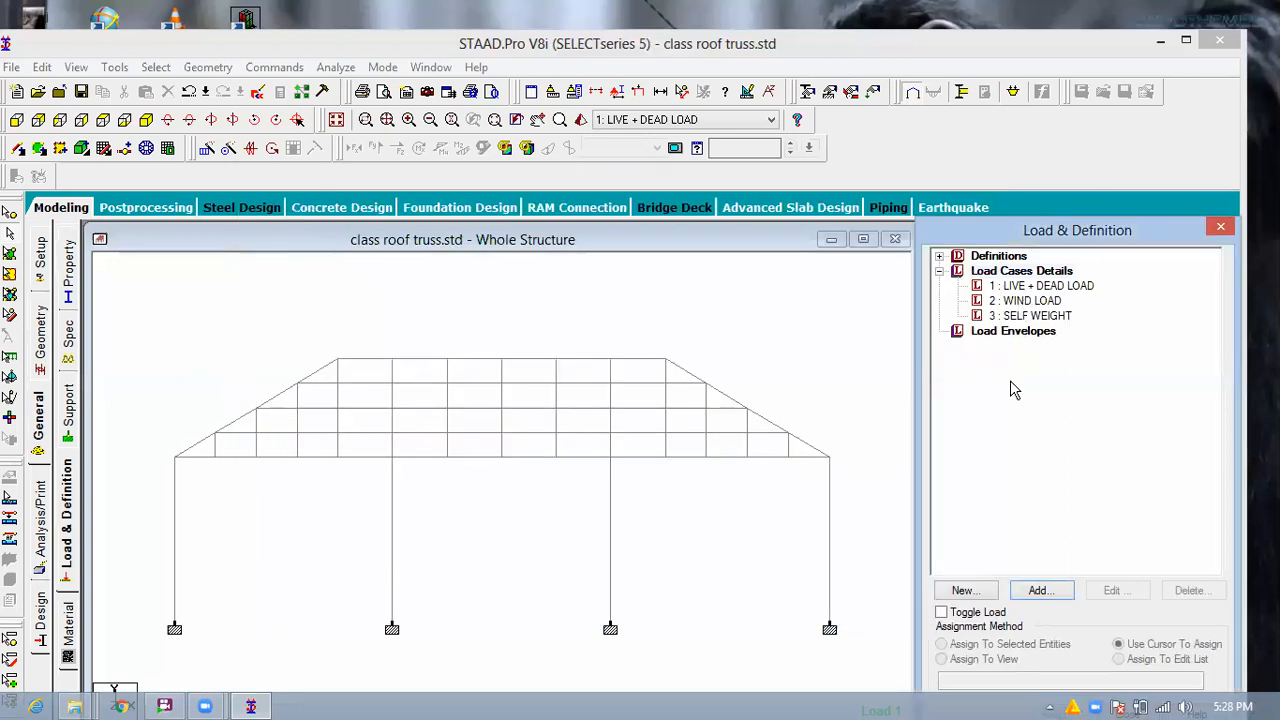
Add a uniform member force of -5 kN/m in the GY direction to the LIVE + DEAD LOAD case, accepting the auto save.
{"action": "left_click", "coordinate": [1037, 594]}
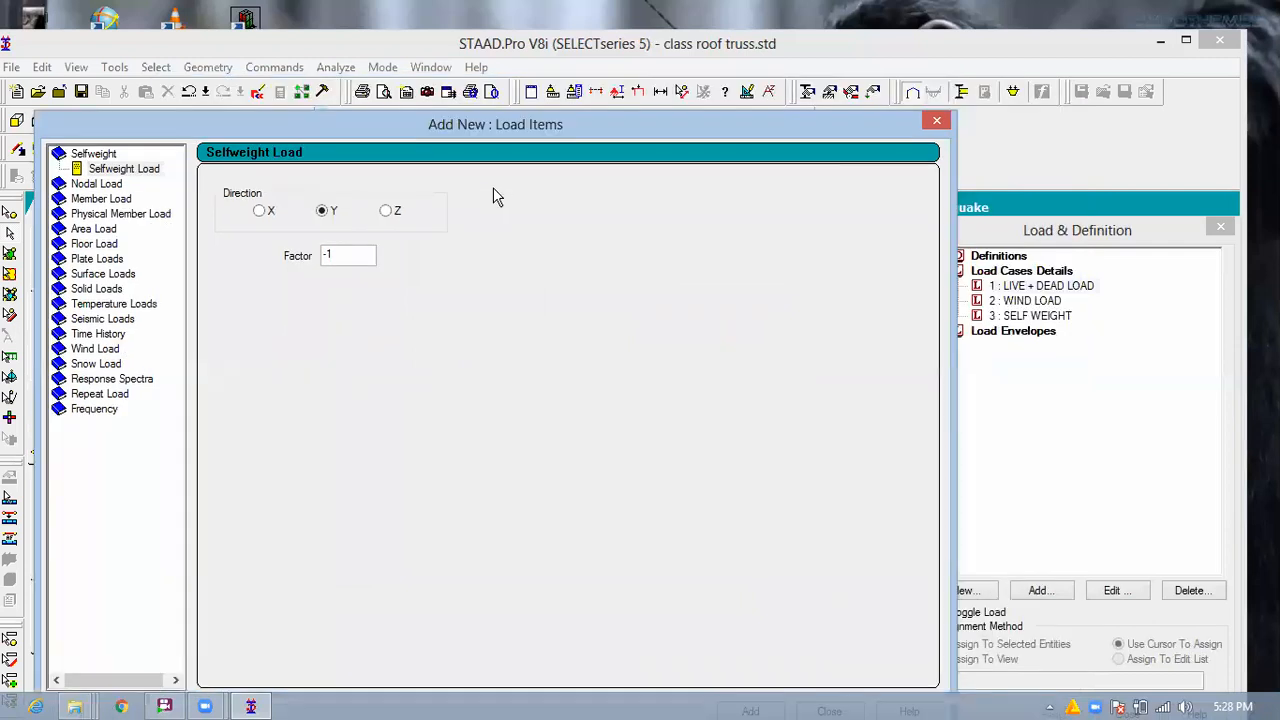
{"action": "left_click", "coordinate": [118, 198]}
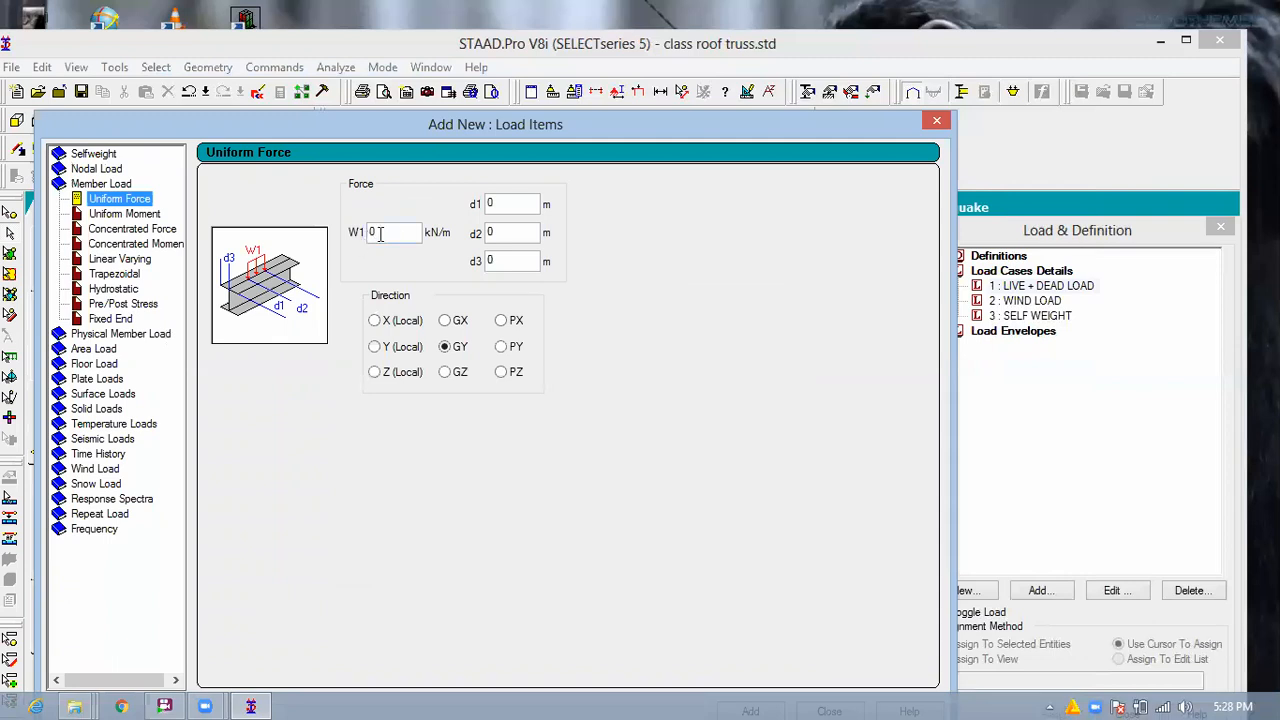
{"action": "key", "text": "Tab"}
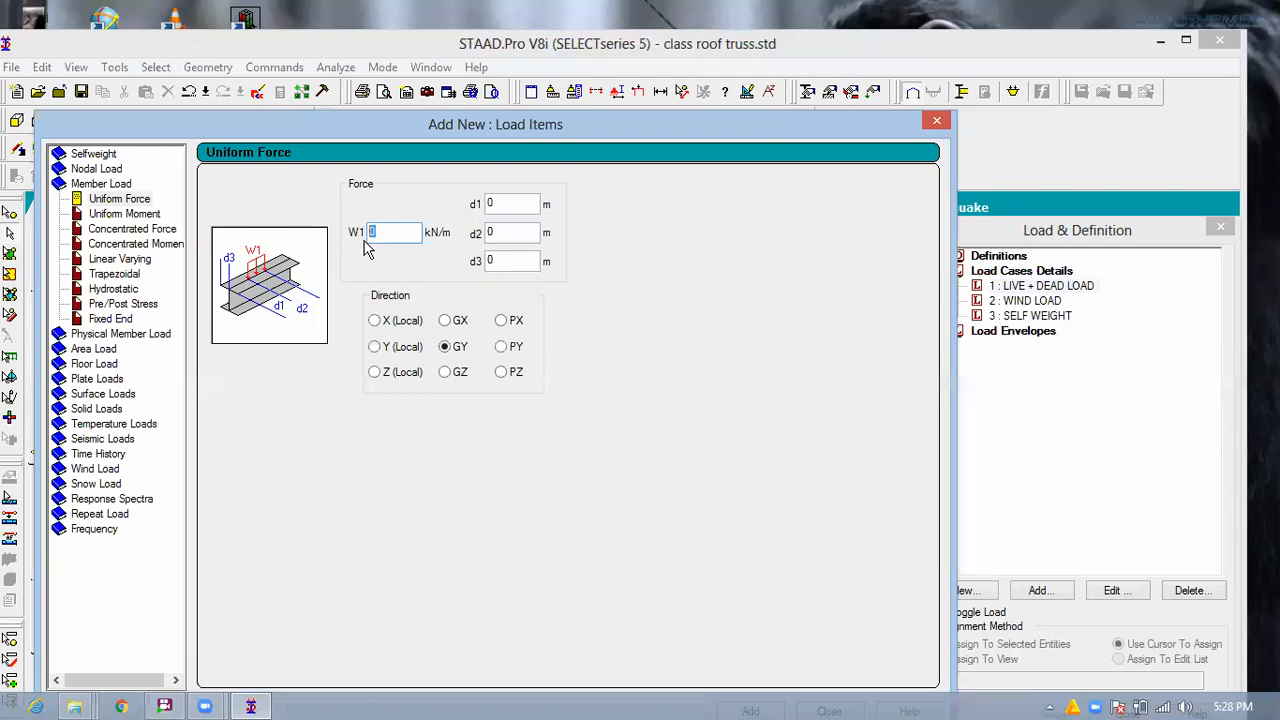
{"action": "type", "text": "-5"}
{"action": "left_click_drag", "start_coordinate": [677, 135], "coordinate": [673, 103]}
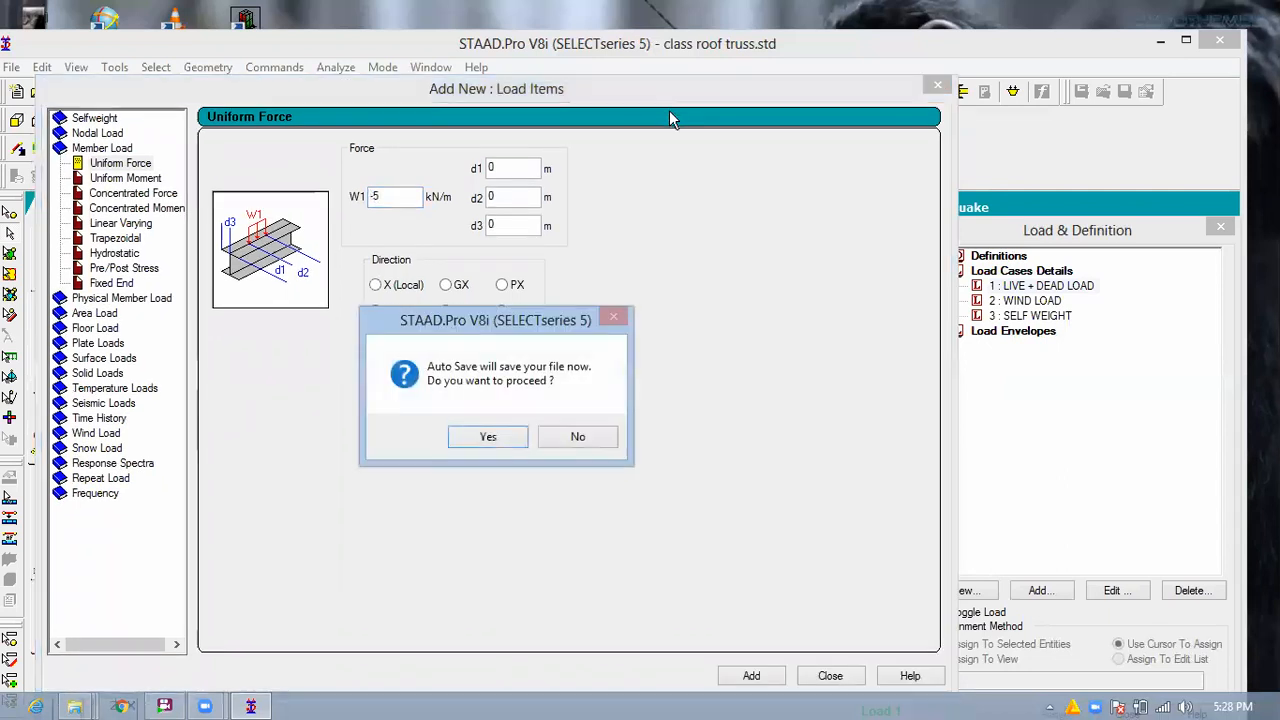
{"action": "left_click", "coordinate": [488, 437]}
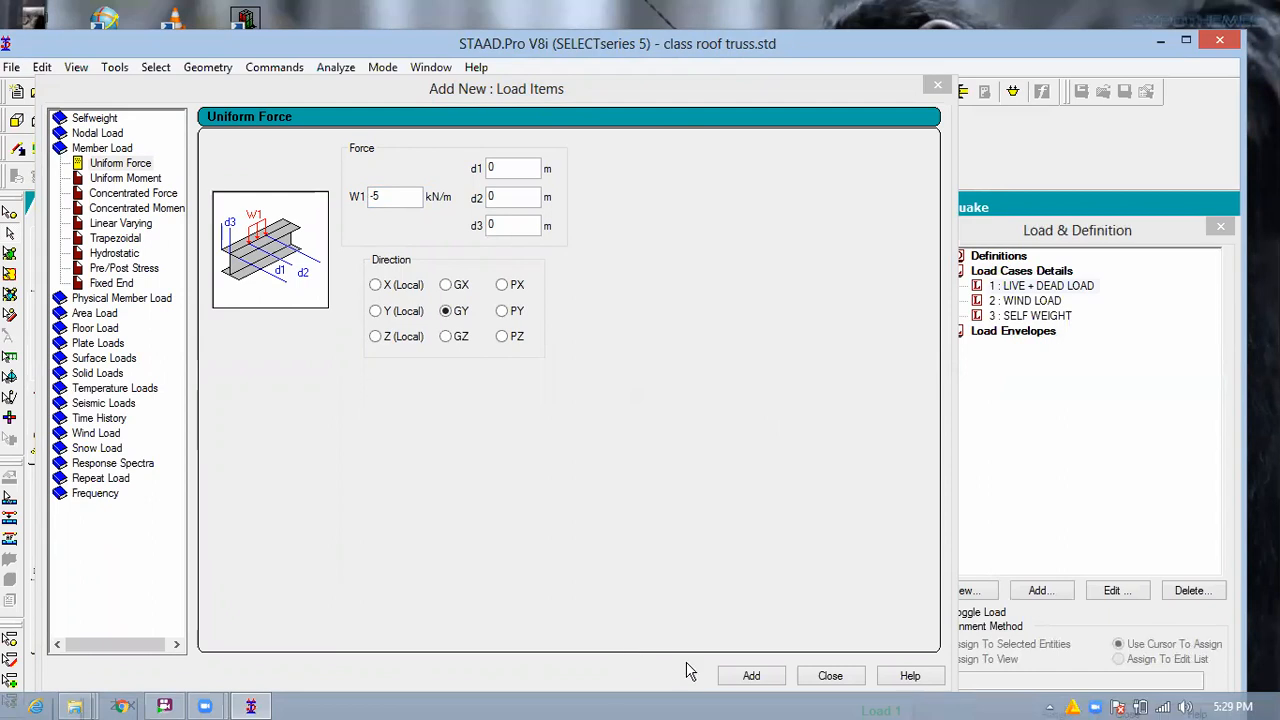
{"action": "left_click", "coordinate": [752, 676]}
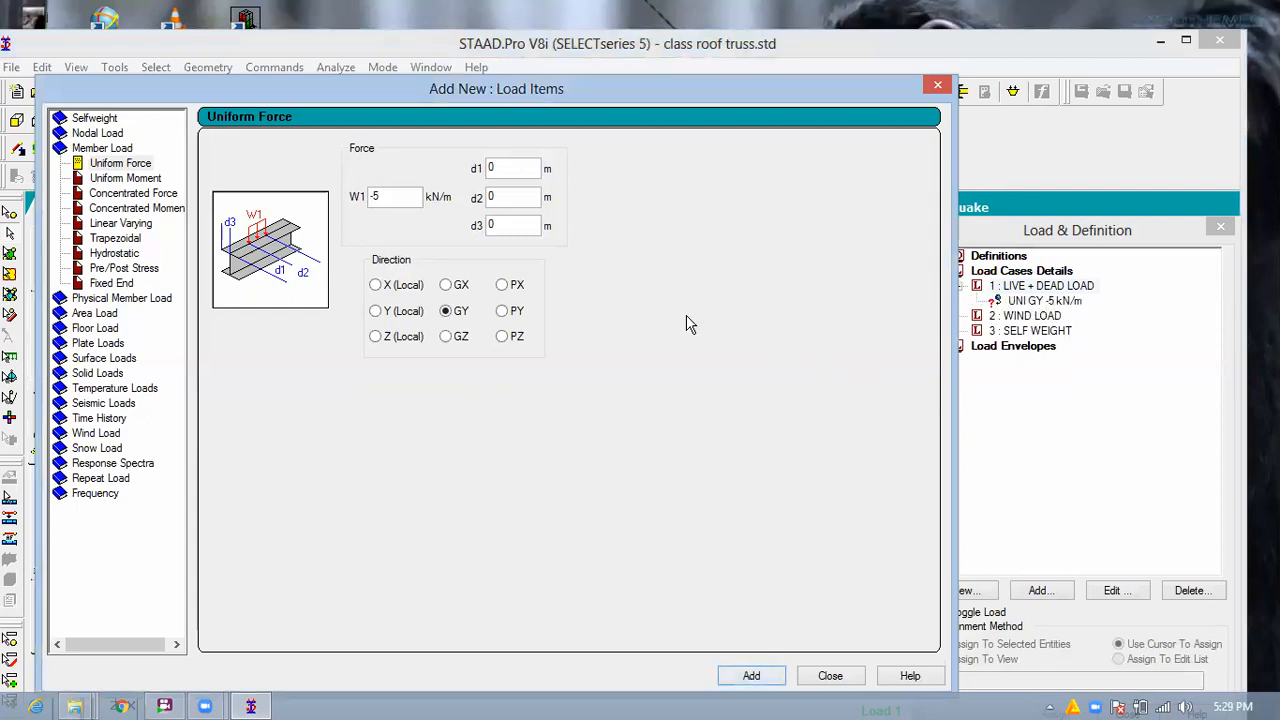
{"action": "left_click", "coordinate": [832, 677]}
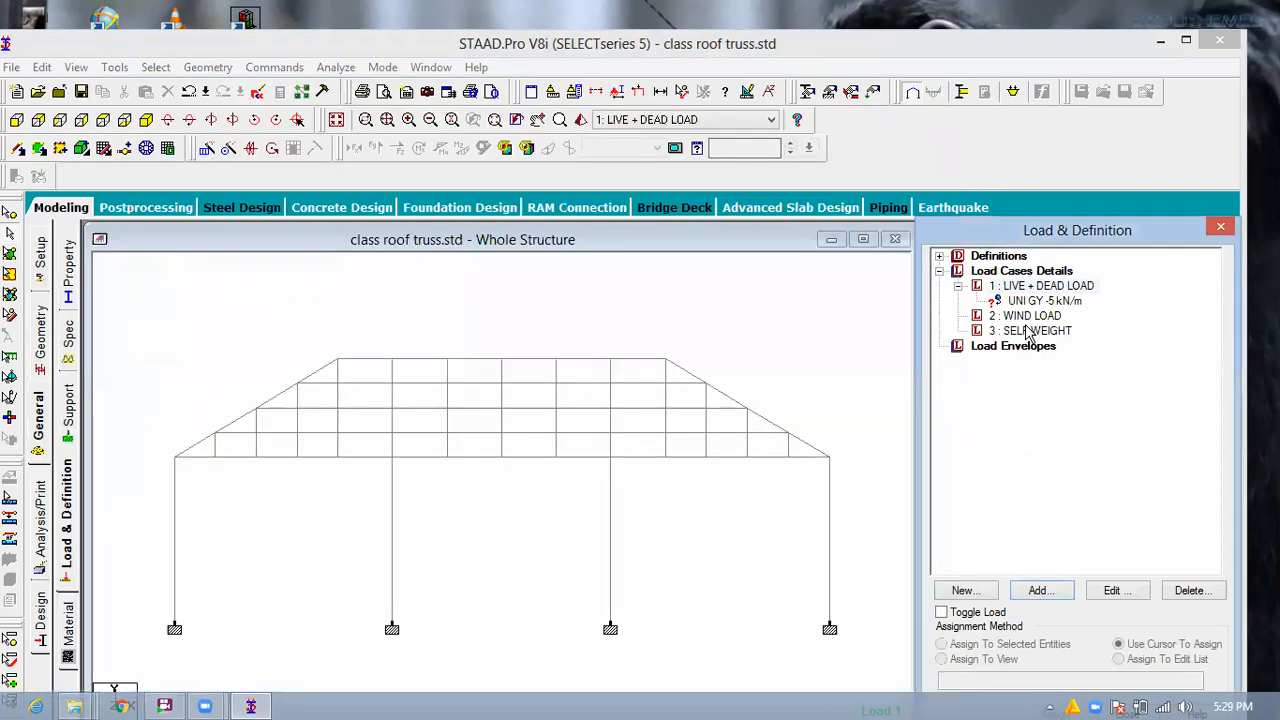
Add a nodal load with Fx of 5 kN to the WIND LOAD case.
{"action": "left_click", "coordinate": [1026, 316]}
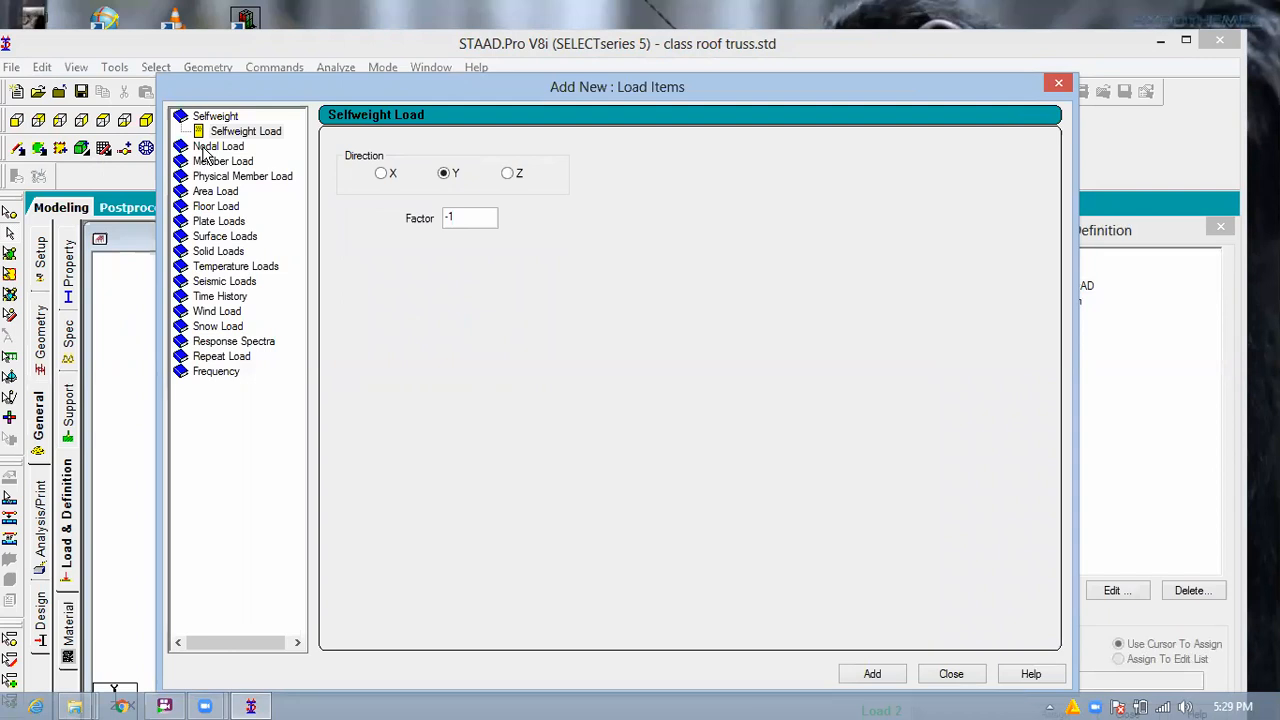
{"action": "left_click", "coordinate": [205, 148]}
{"action": "key", "text": "Tab"}
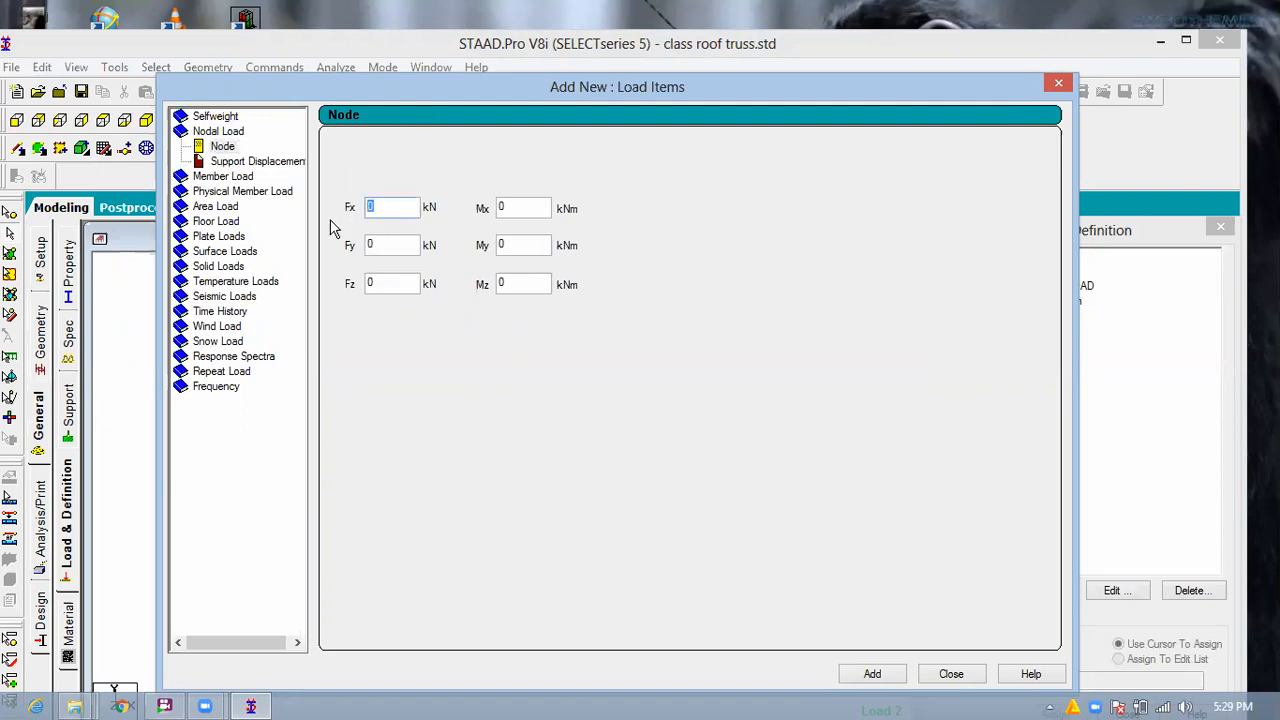
{"action": "type", "text": "5"}
{"action": "left_click", "coordinate": [874, 674]}
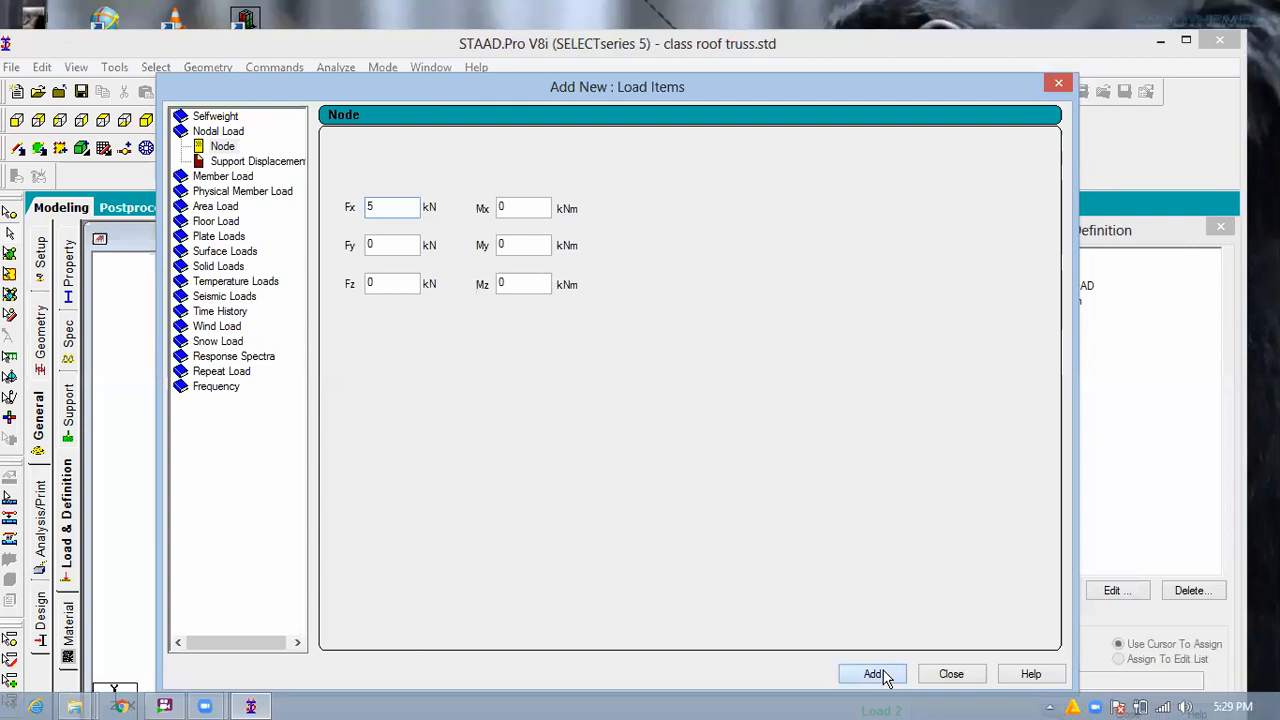
{"action": "left_click_drag", "start_coordinate": [930, 98], "coordinate": [736, 120]}
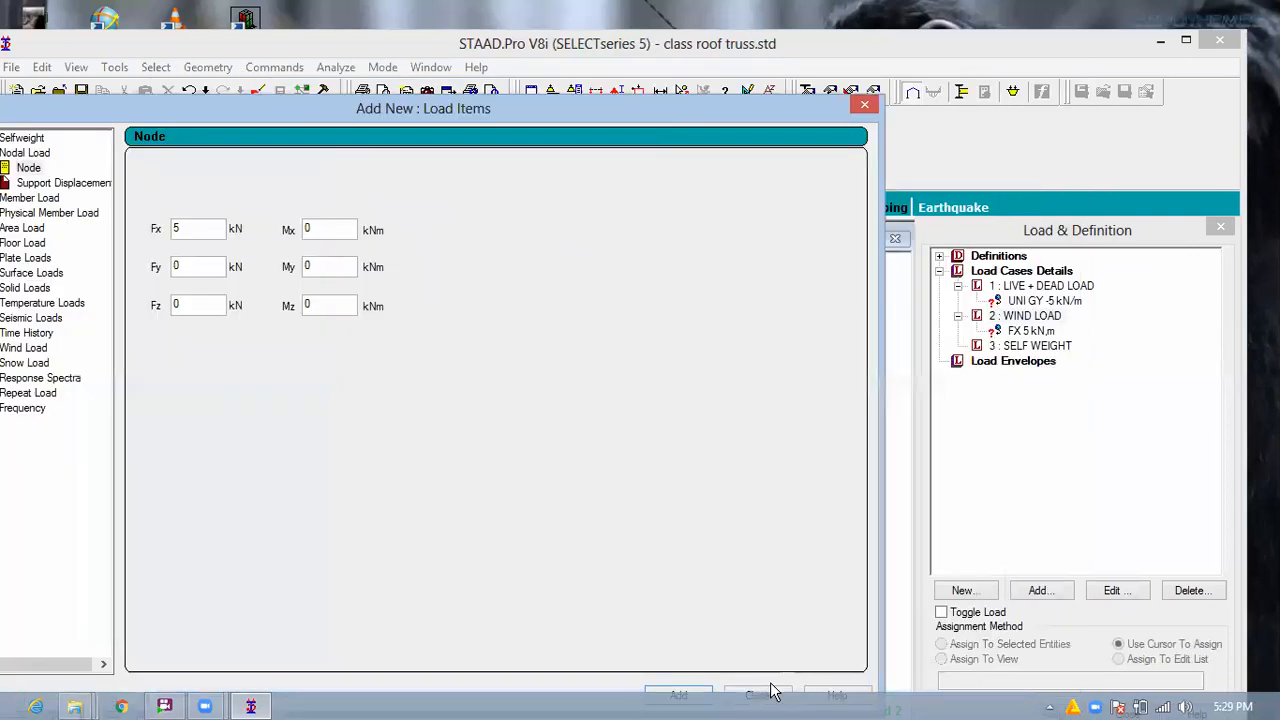
{"action": "left_click", "coordinate": [760, 693]}
Add a selfweight load in the Y direction with factor -1 to the SELF WEIGHT case.
{"action": "left_click", "coordinate": [1006, 346]}
{"action": "left_click", "coordinate": [1043, 595]}
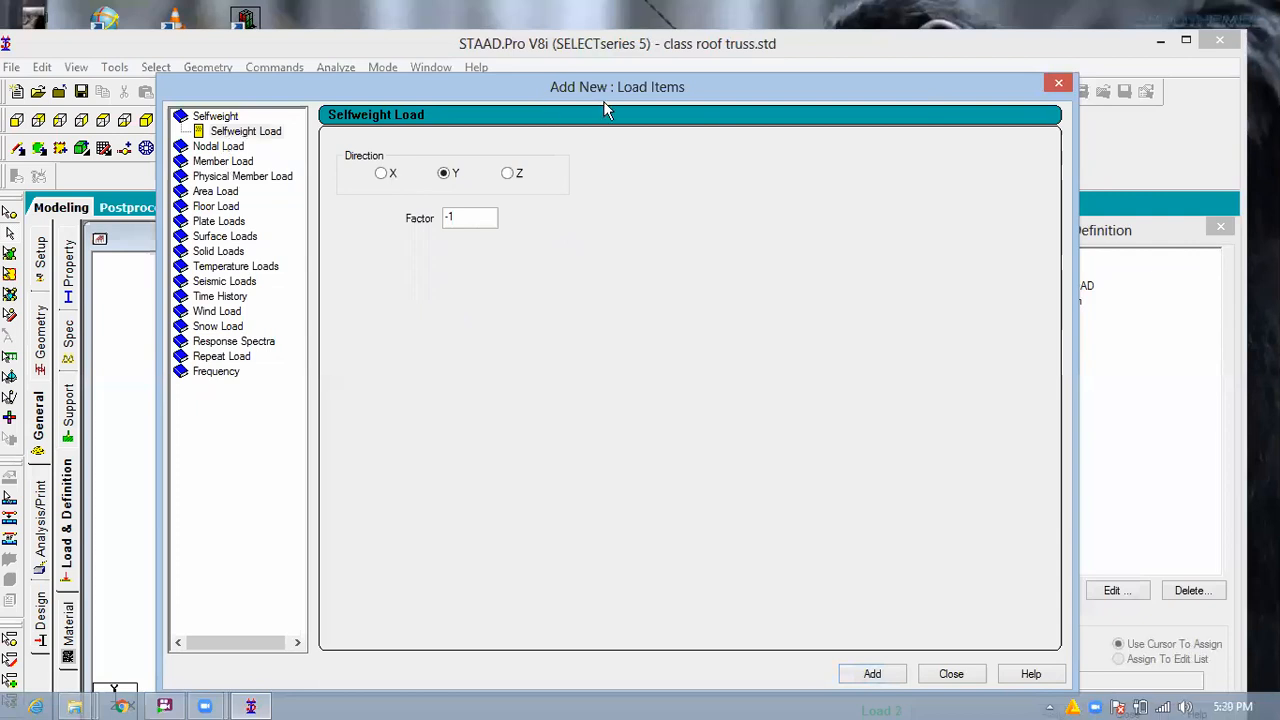
{"action": "left_click_drag", "start_coordinate": [603, 100], "coordinate": [428, 89]}
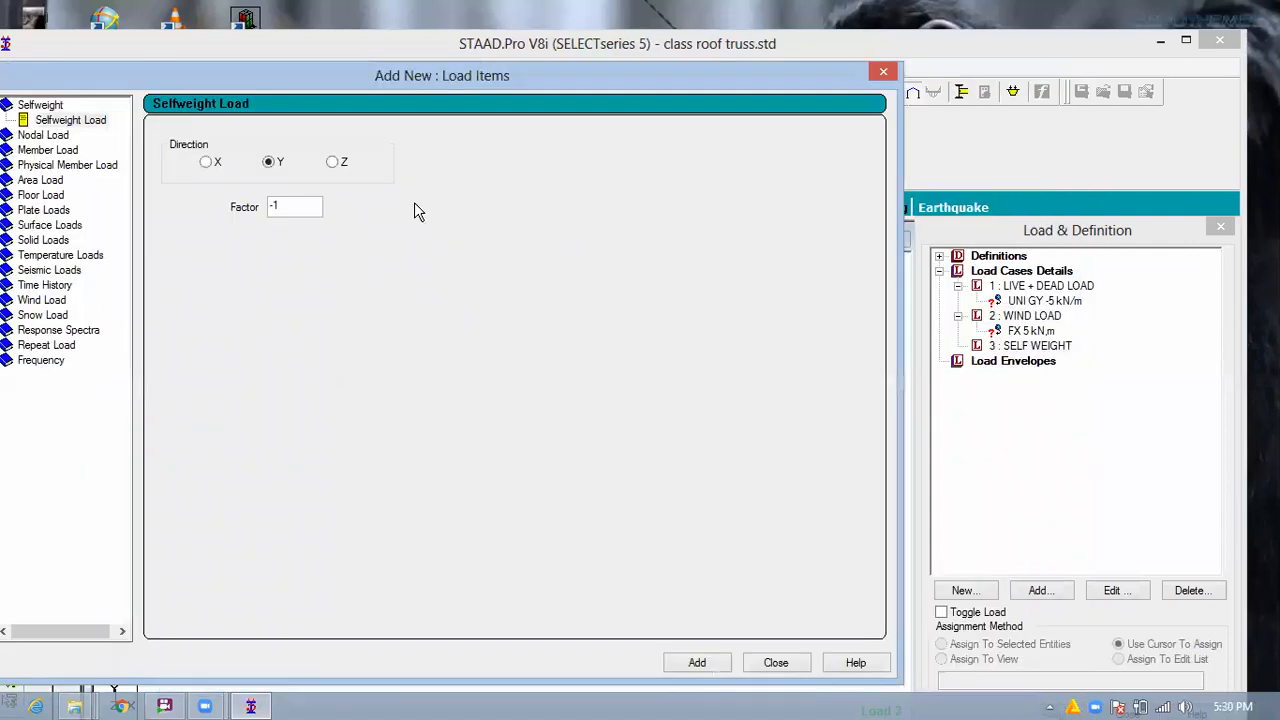
{"action": "left_click", "coordinate": [697, 663]}
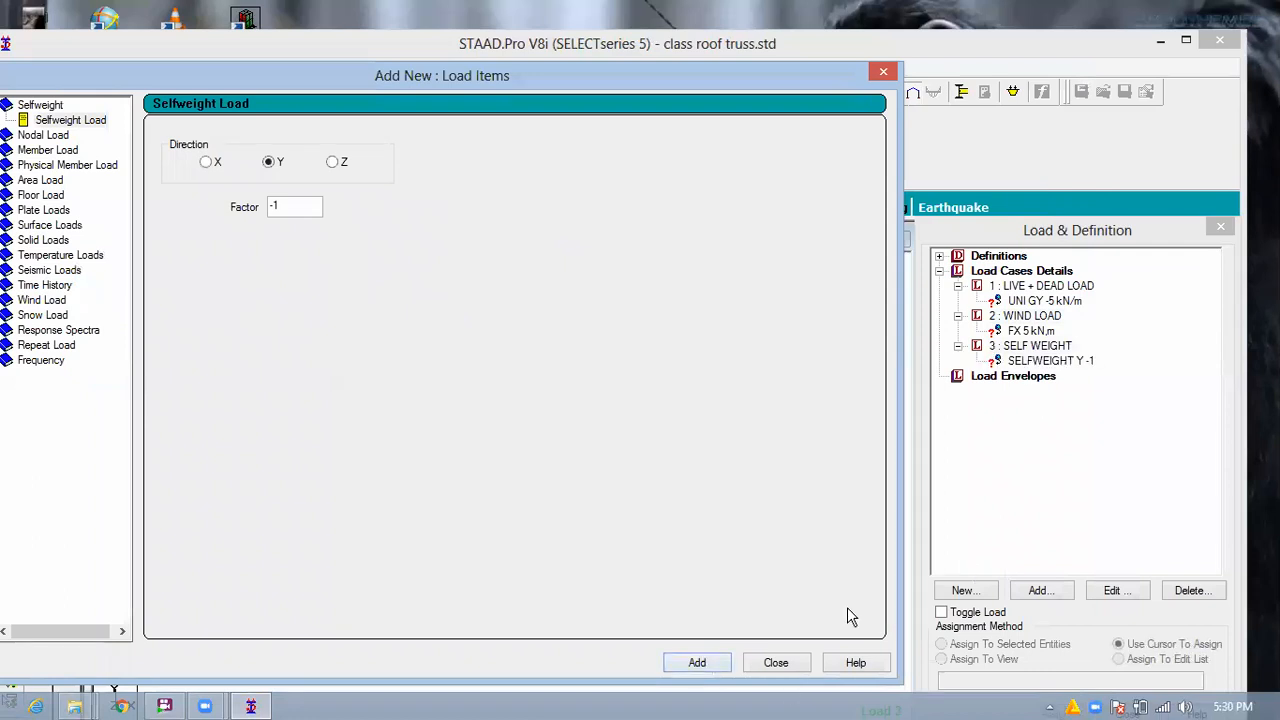
{"action": "left_click", "coordinate": [778, 668]}
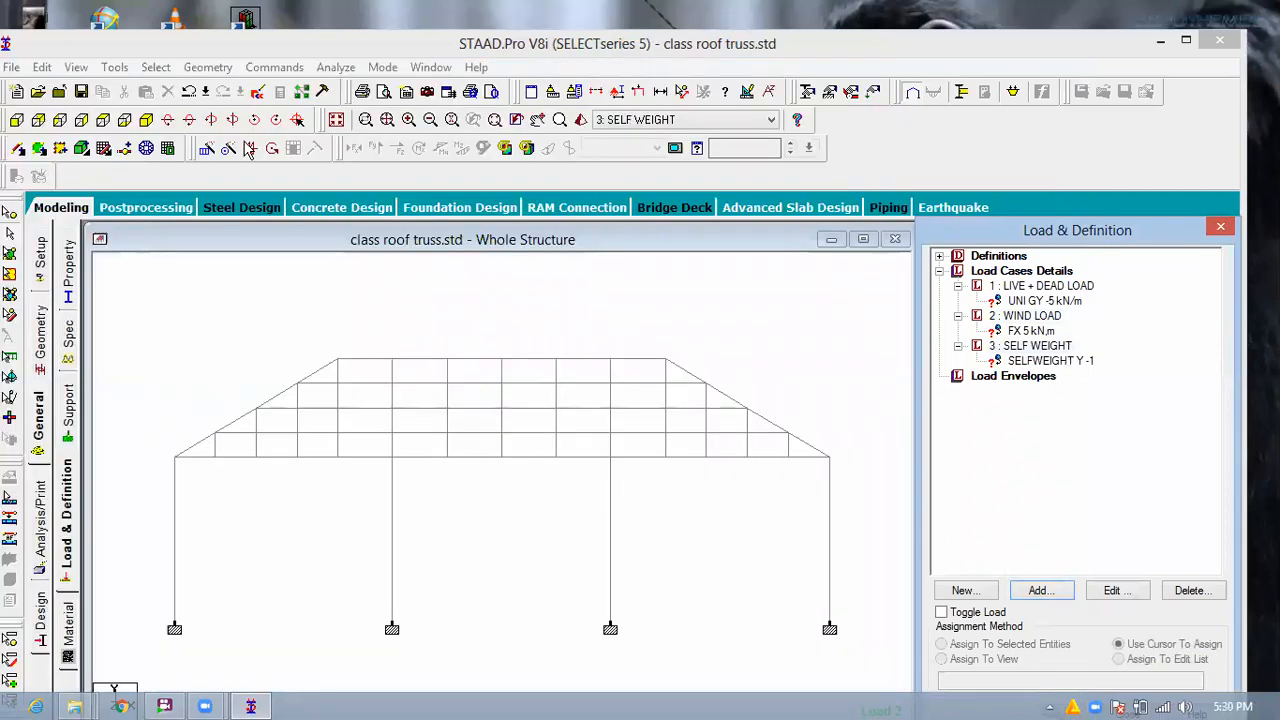
Show the frame in isometric view and assign the UNI GY -5 kN/m load to the whole view.
{"action": "left_click", "coordinate": [144, 121]}
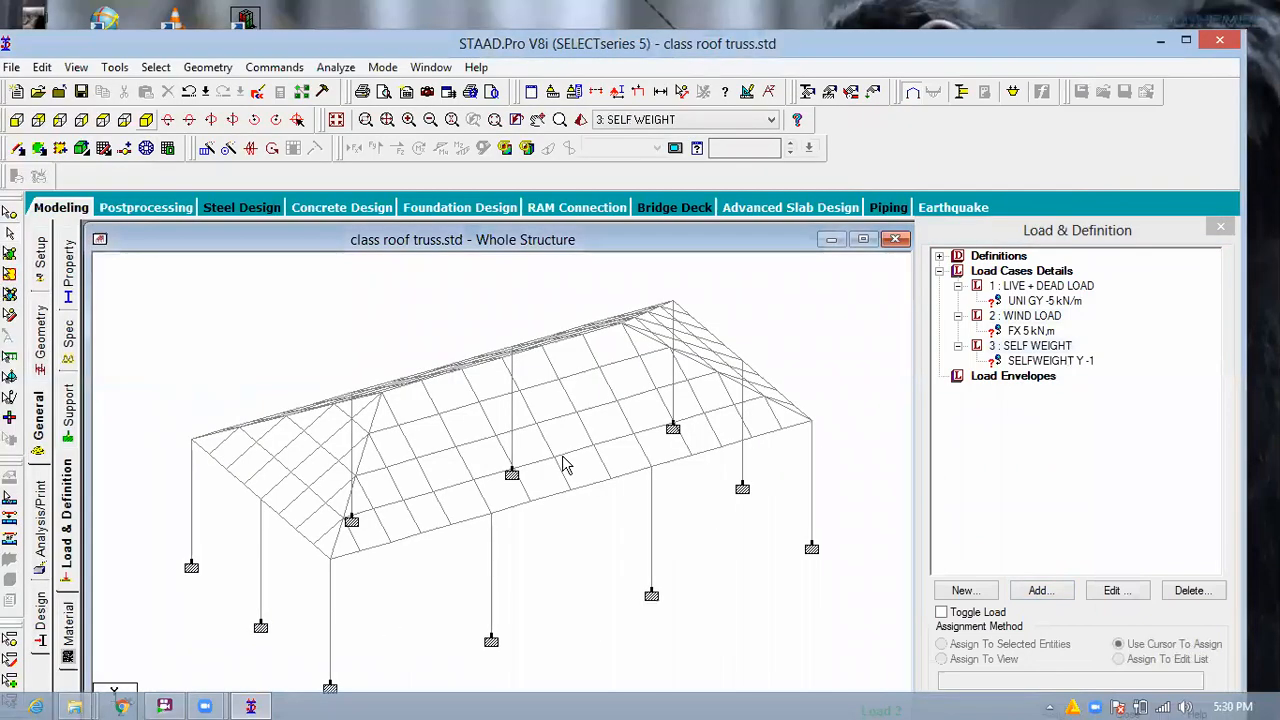
{"action": "scroll", "coordinate": [562, 464], "scroll_direction": "down", "scroll_amount": 3}
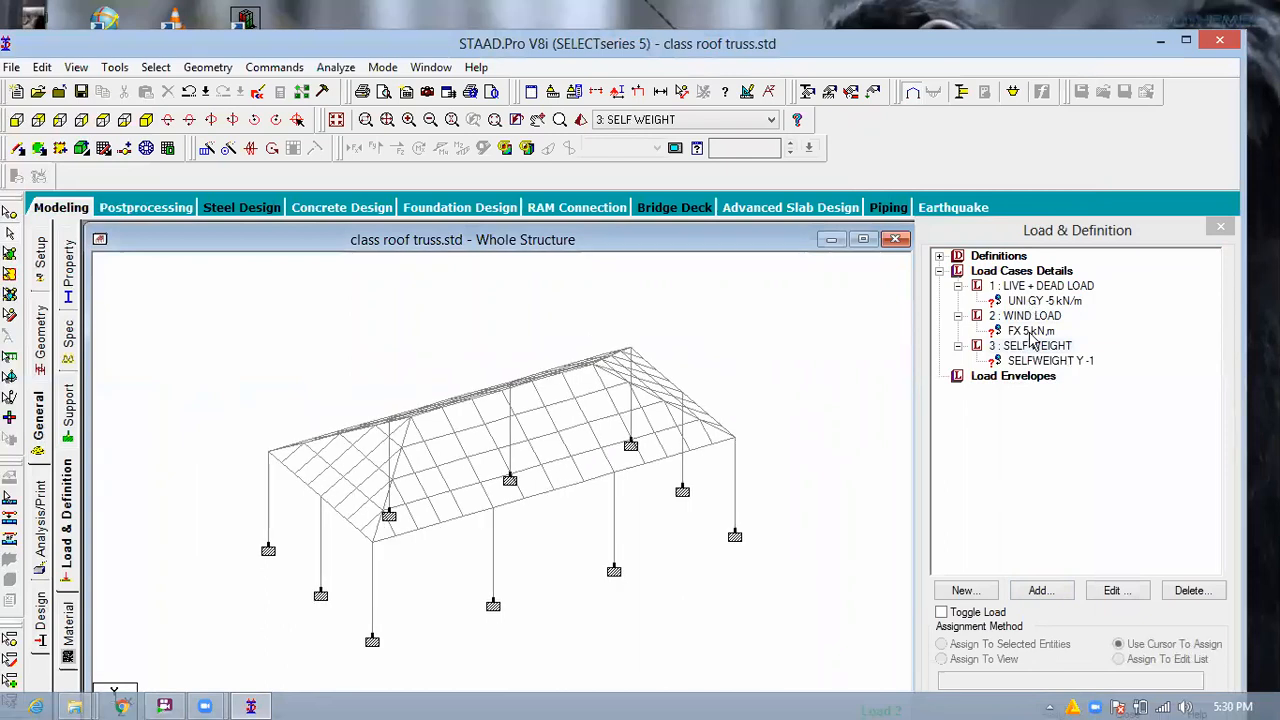
{"action": "left_click", "coordinate": [1040, 301]}
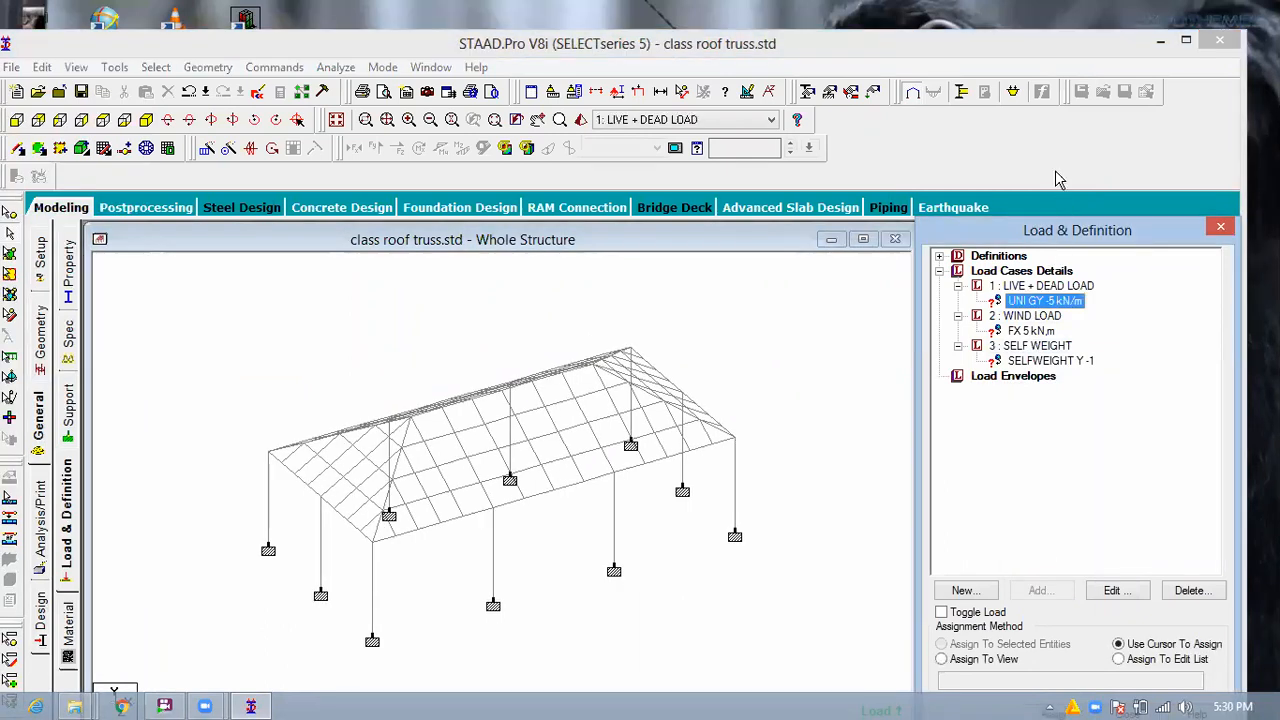
{"action": "left_click", "coordinate": [985, 592]}
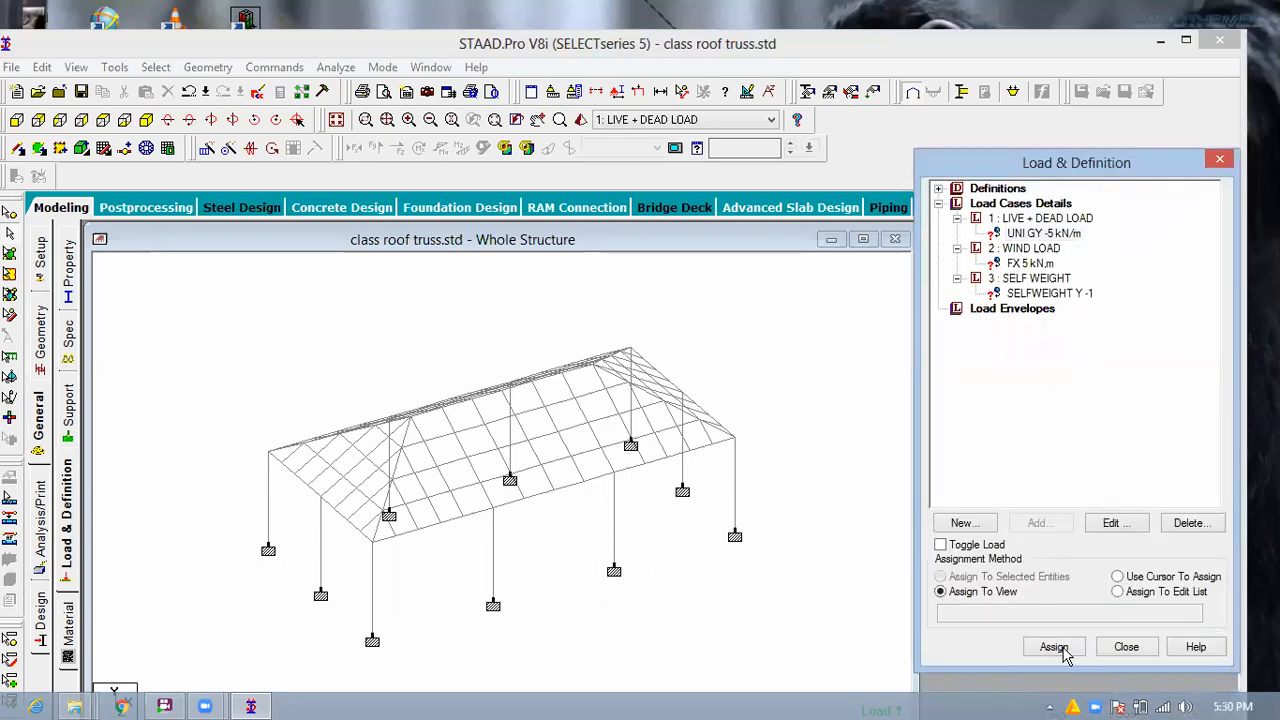
{"action": "left_click", "coordinate": [1056, 648]}
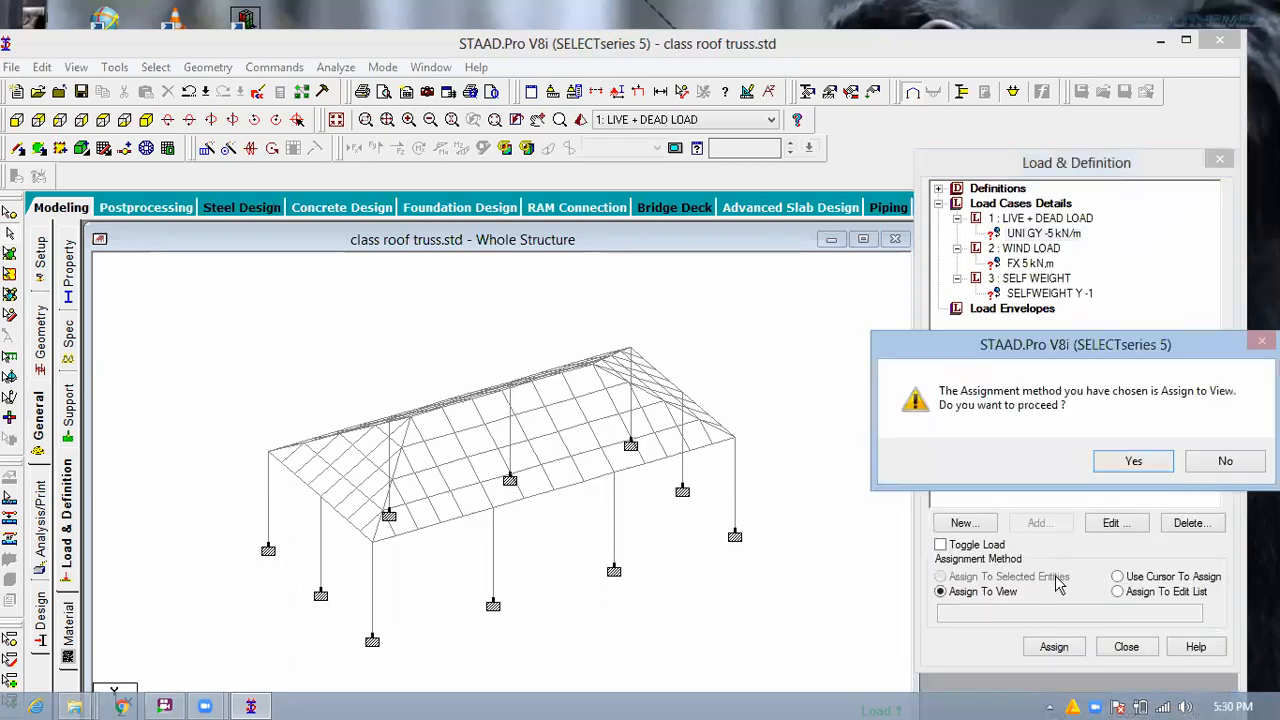
{"action": "left_click", "coordinate": [1109, 470]}
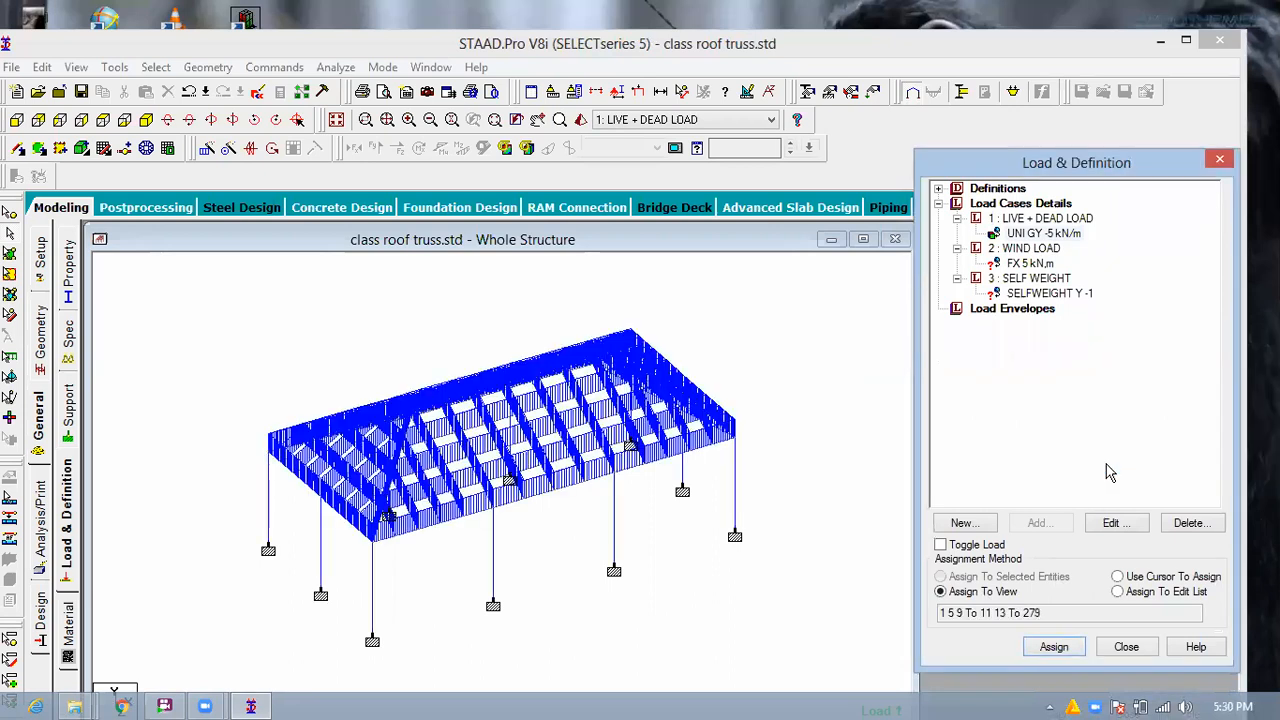
Assign the FX 5 kN wind load to all nodes in the view.
{"action": "left_click", "coordinate": [1030, 265]}
{"action": "left_click", "coordinate": [1054, 647]}
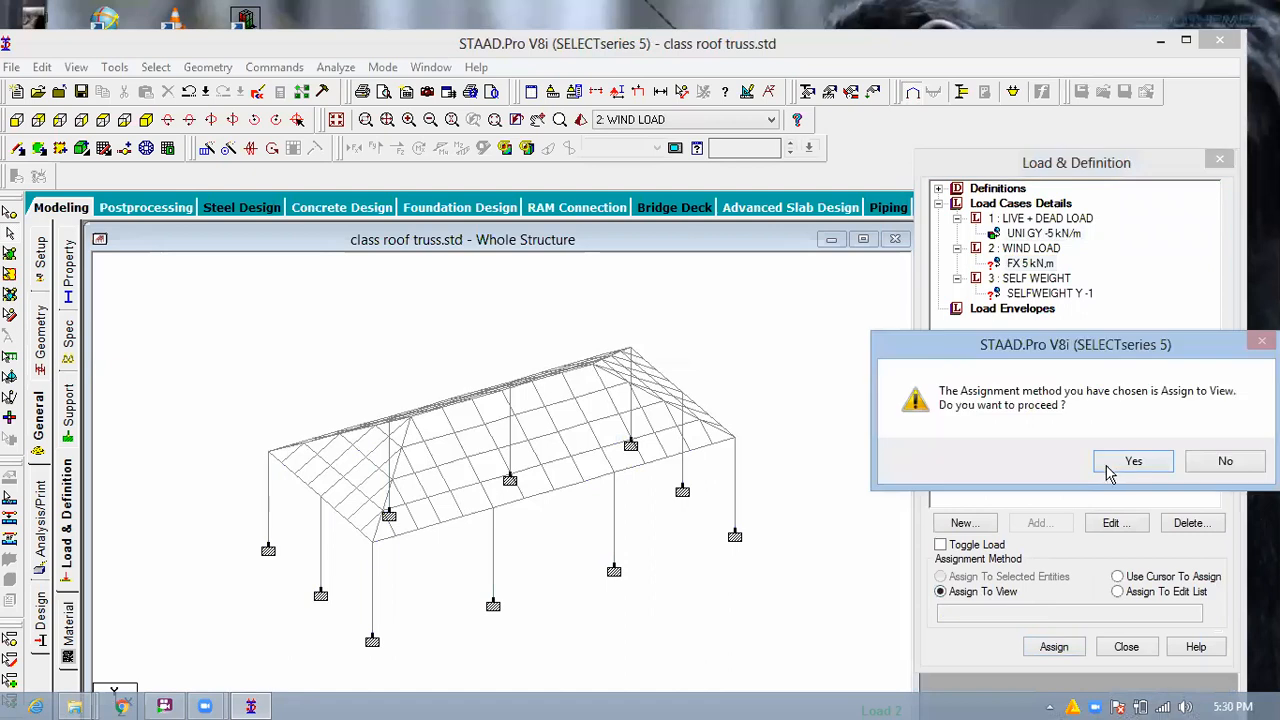
{"action": "left_click", "coordinate": [1108, 468]}
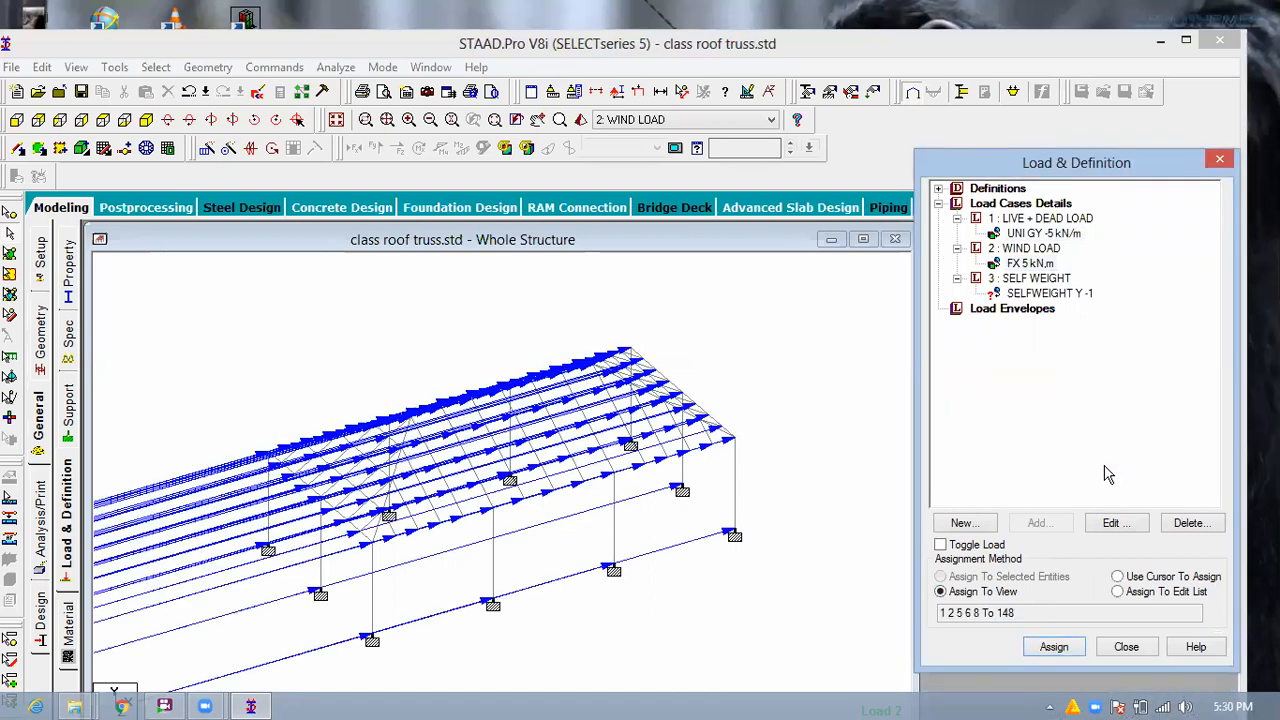
Assign the SELFWEIGHT Y -1 load to all members in the view.
{"action": "left_click", "coordinate": [1038, 294]}
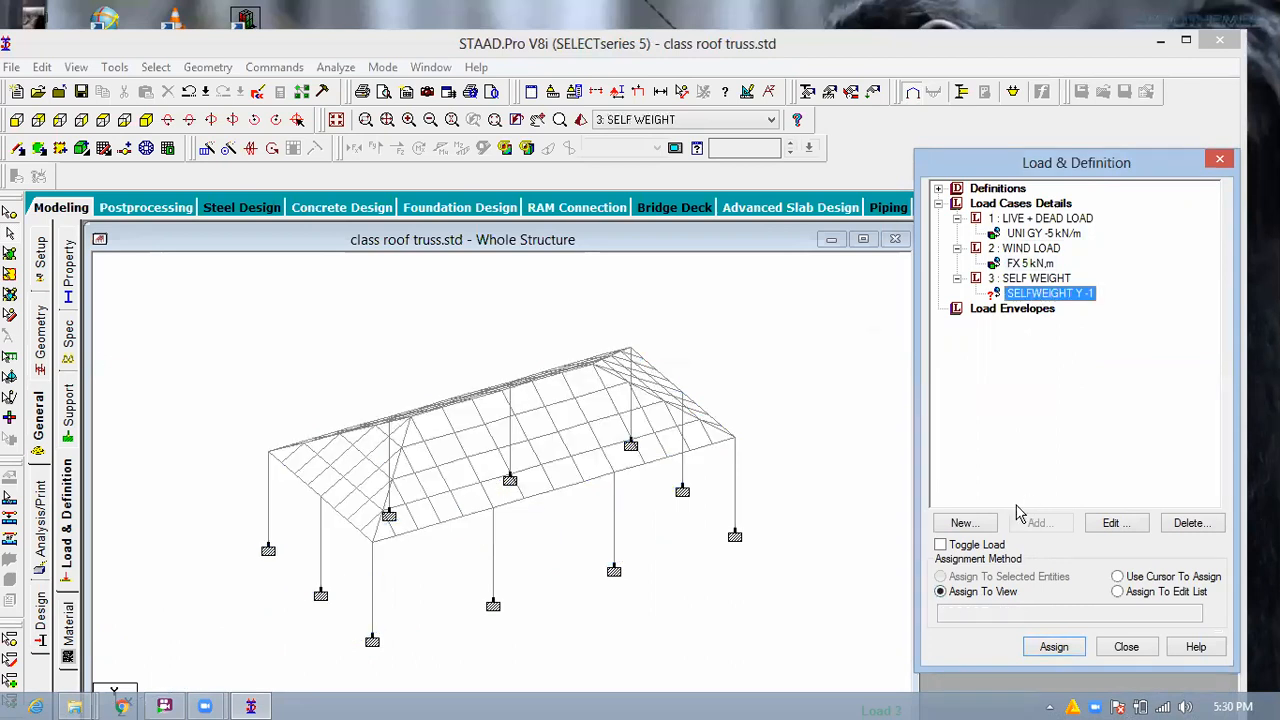
{"action": "left_click", "coordinate": [1054, 647]}
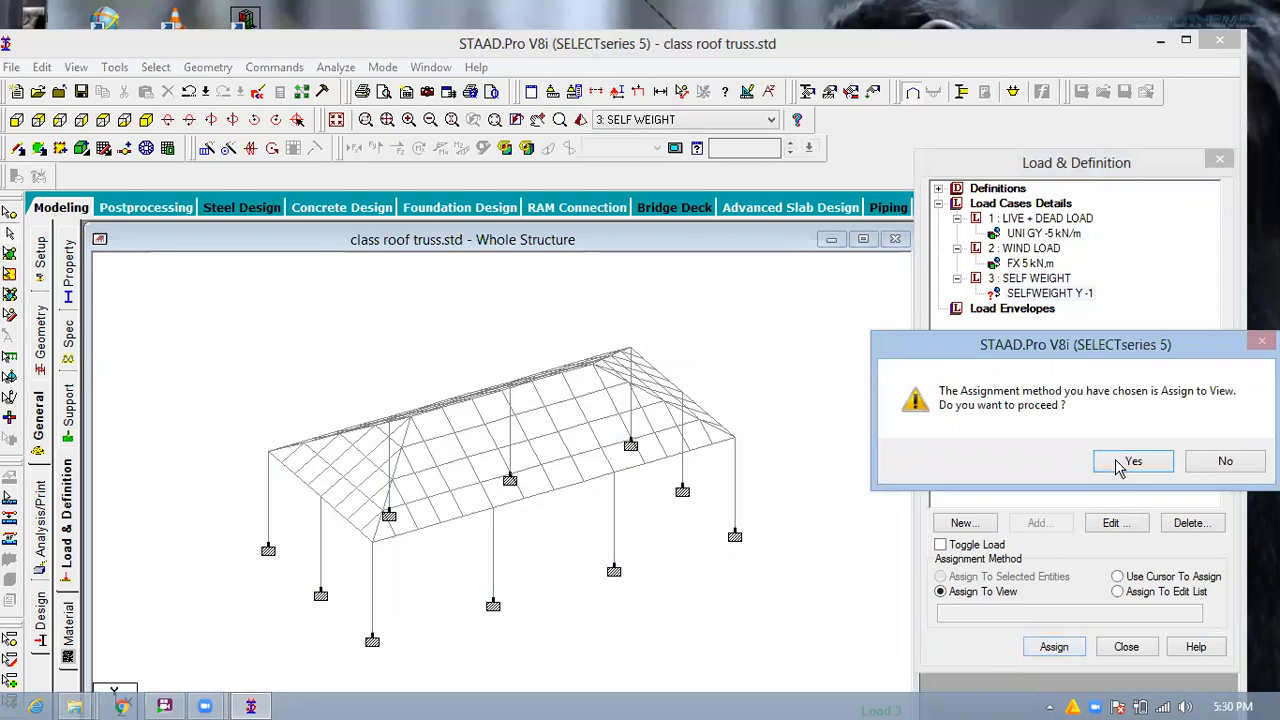
{"action": "left_click", "coordinate": [1108, 472]}
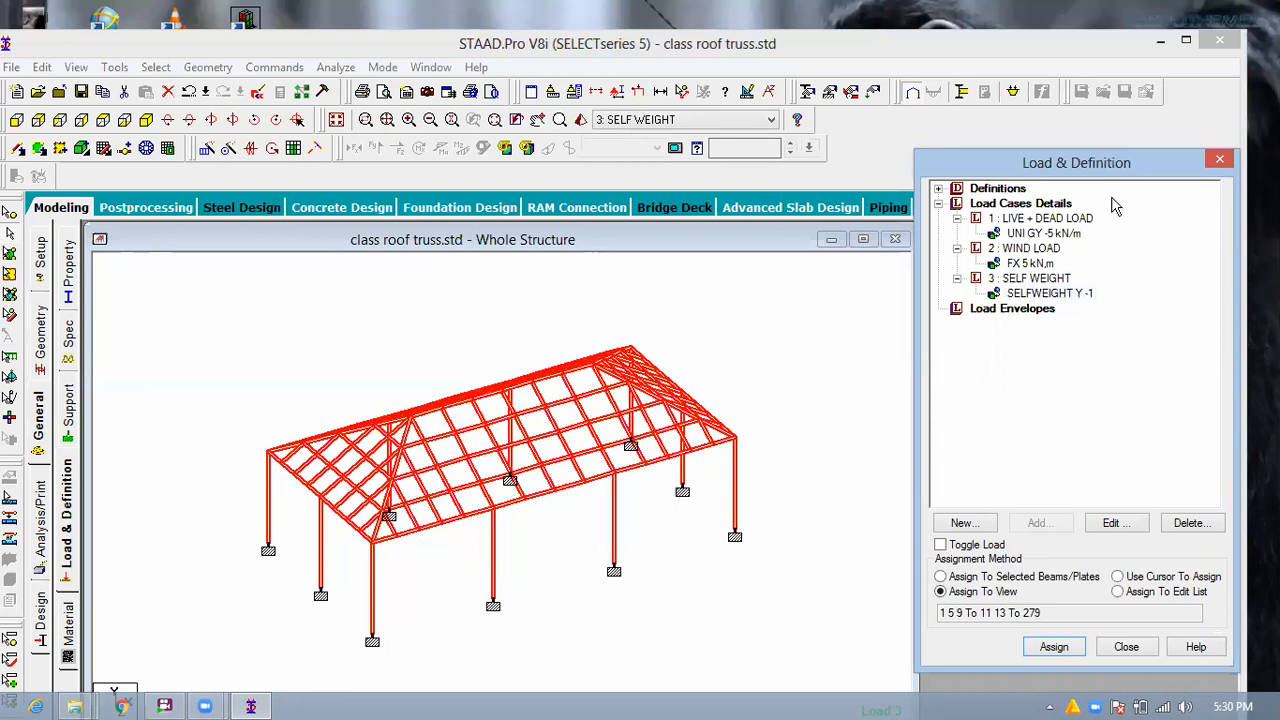
{"action": "left_click_drag", "start_coordinate": [1110, 162], "coordinate": [1118, 218]}
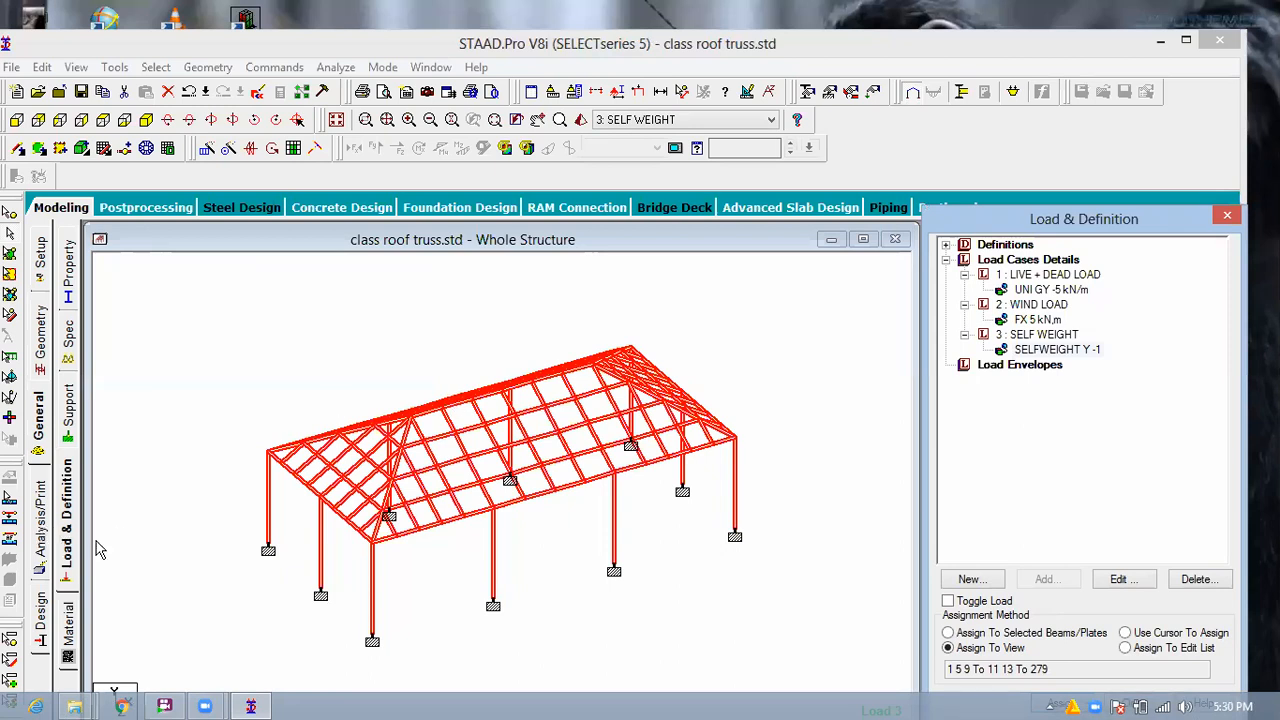
Add a Perform Analysis command with the Statics Check print option.
{"action": "left_click", "coordinate": [490, 493]}
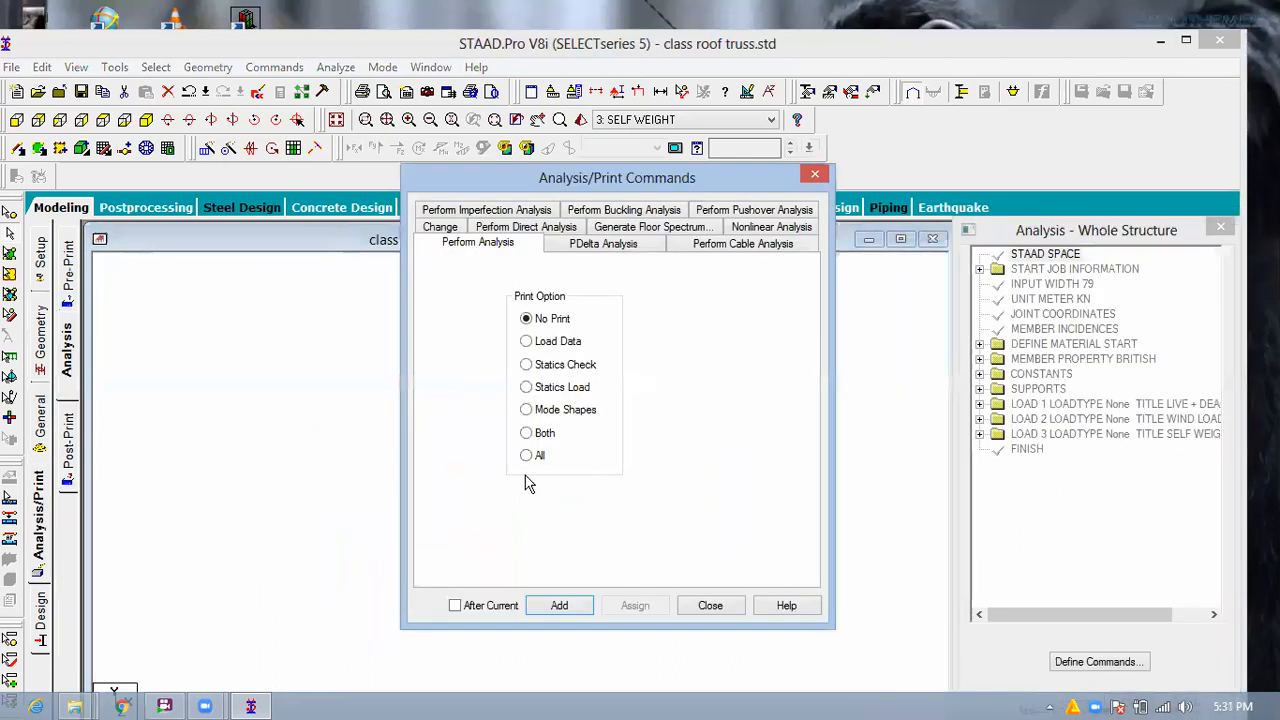
{"action": "left_click", "coordinate": [568, 365]}
{"action": "left_click", "coordinate": [583, 608]}
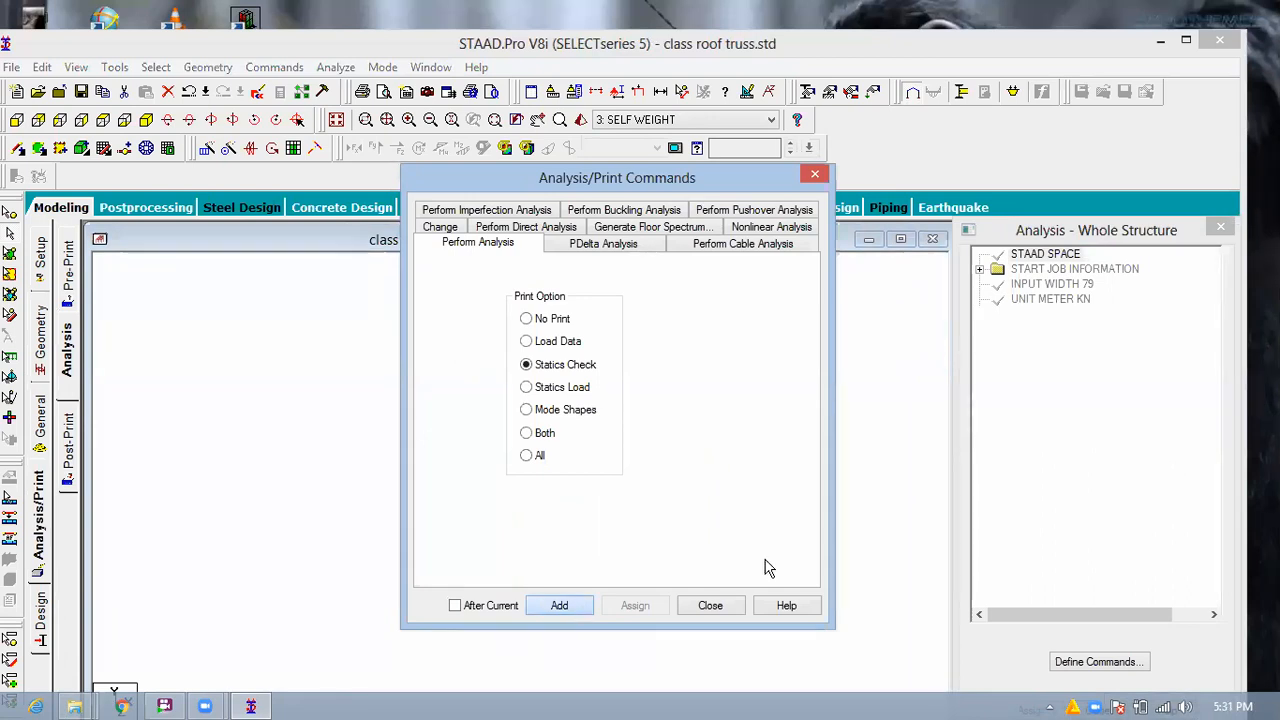
Finish the analysis command definition and add a Support Reactions command to the post-analysis print.
{"action": "left_click", "coordinate": [712, 606]}
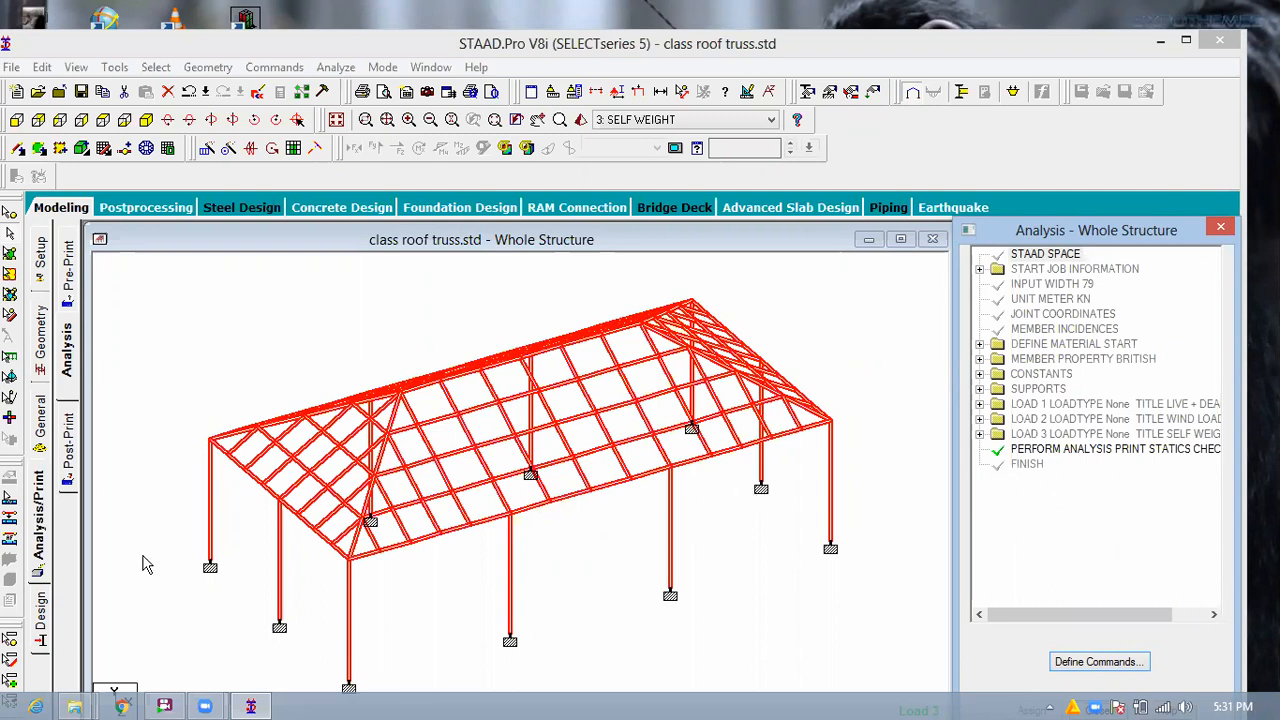
{"action": "left_click", "coordinate": [70, 462]}
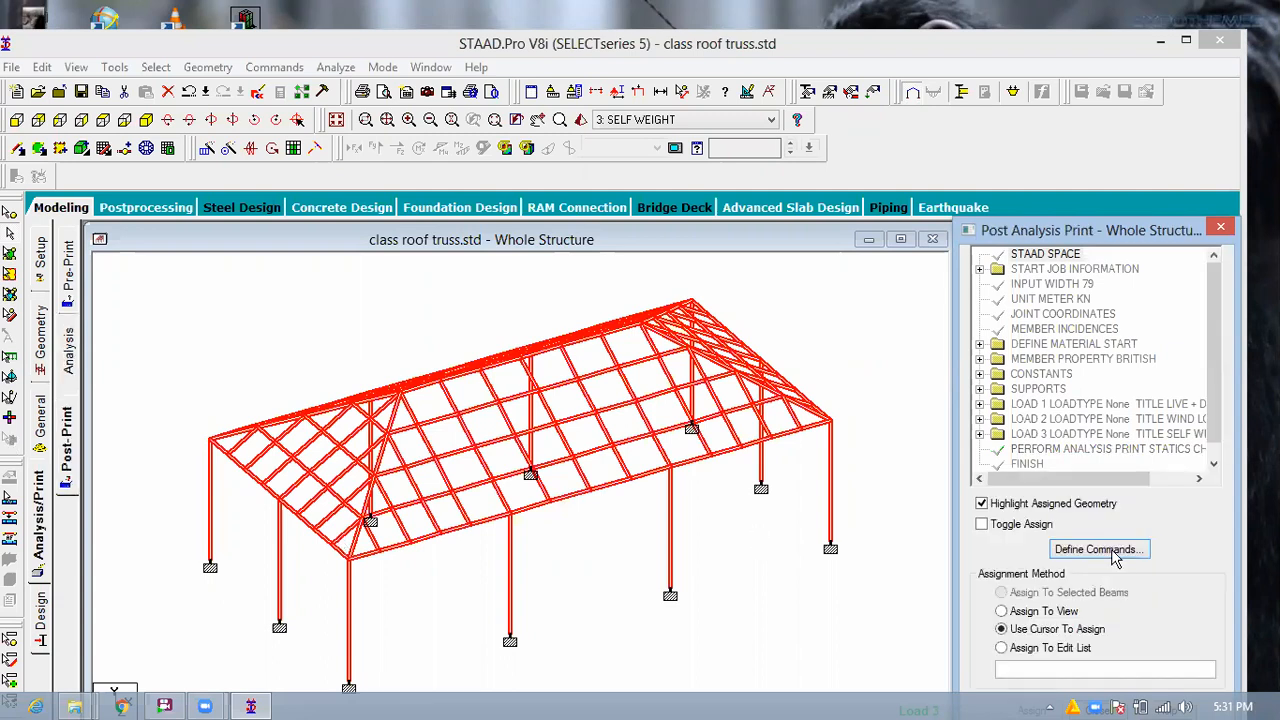
{"action": "left_click", "coordinate": [1114, 553]}
{"action": "left_click", "coordinate": [777, 253]}
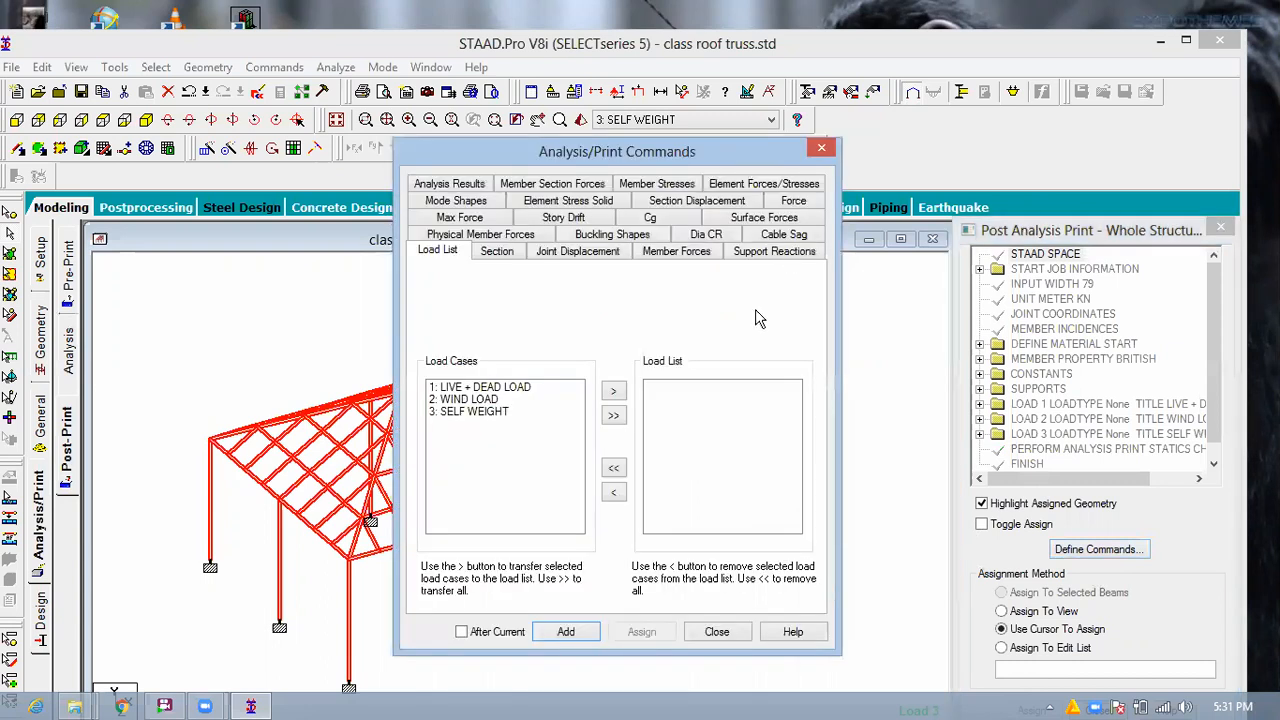
{"action": "left_click", "coordinate": [585, 633]}
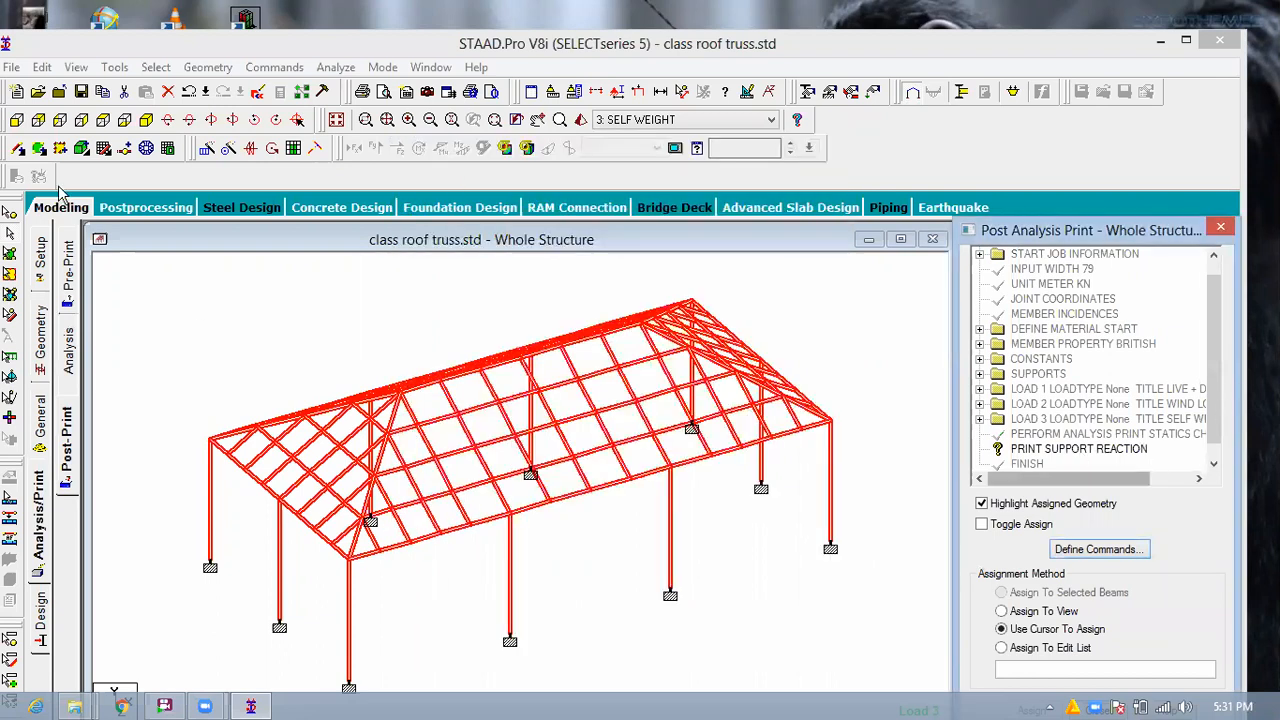
{"action": "left_click", "coordinate": [336, 296]}
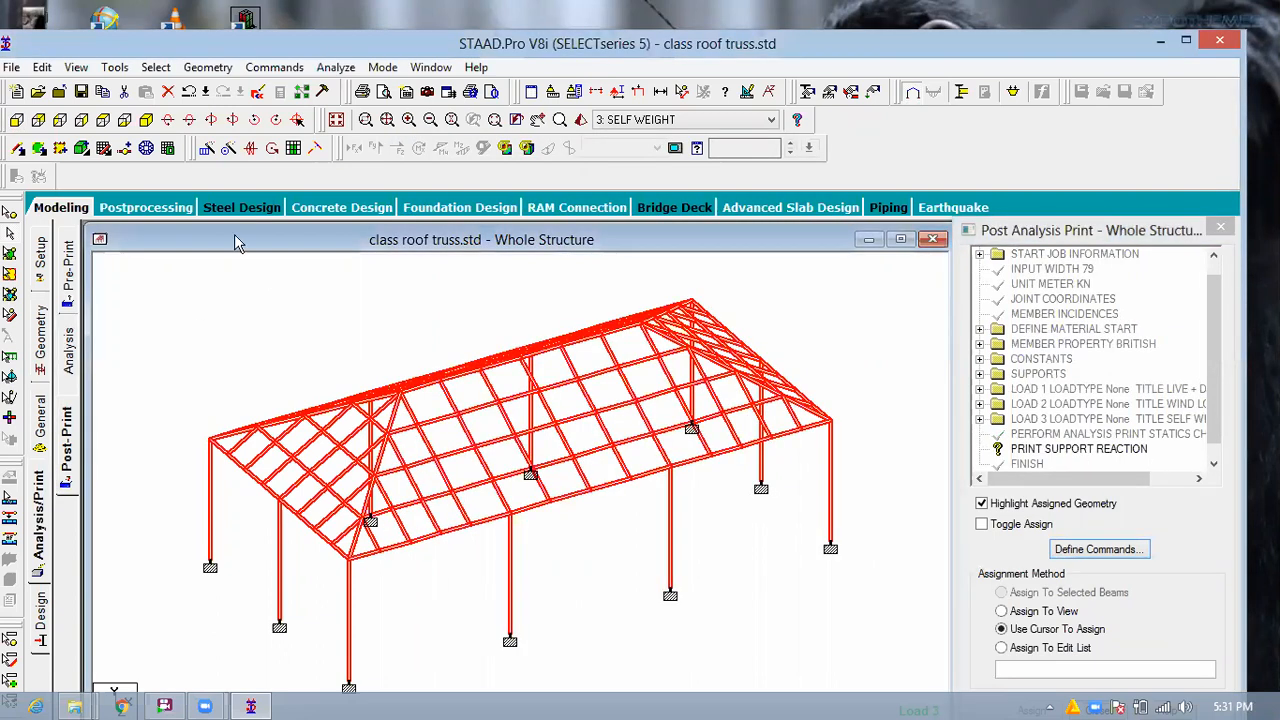
{"action": "double_click", "coordinate": [124, 108]}
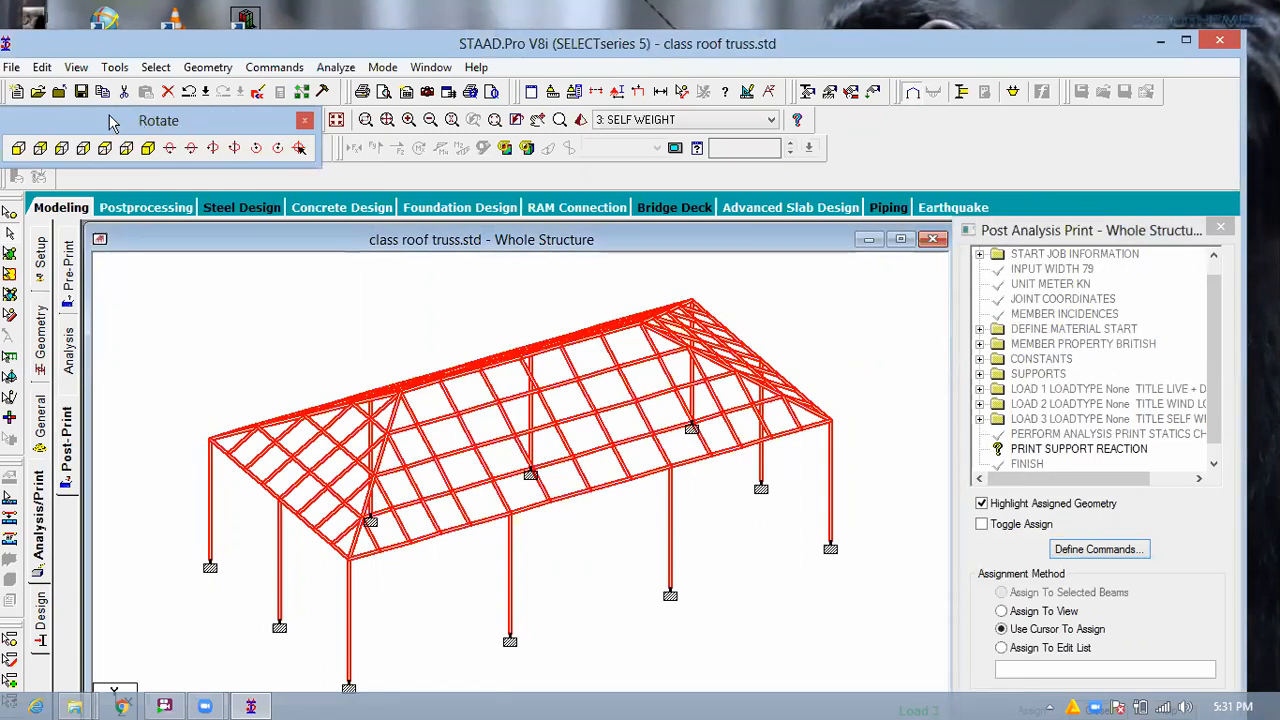
{"action": "double_click", "coordinate": [66, 126]}
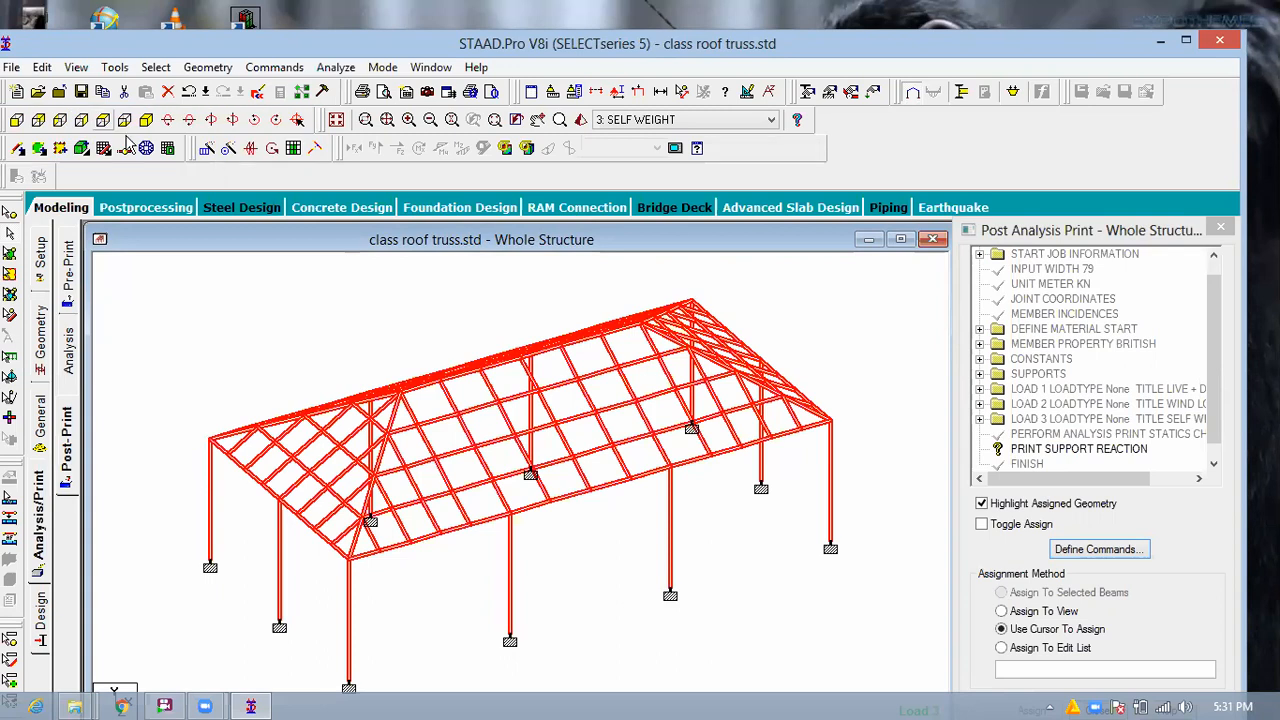
Show the frame in front view and assign the PRINT SUPPORT REACTION command to all the column base support nodes.
{"action": "left_click", "coordinate": [16, 120]}
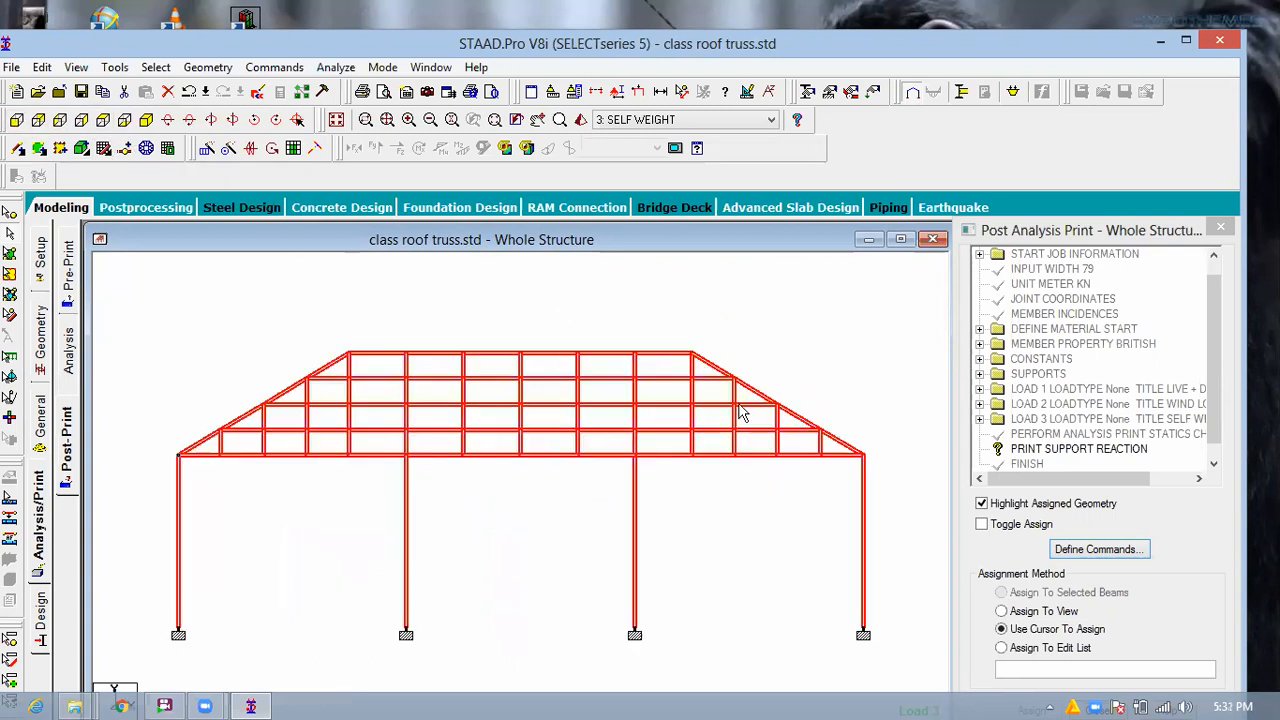
{"action": "left_click", "coordinate": [1076, 452]}
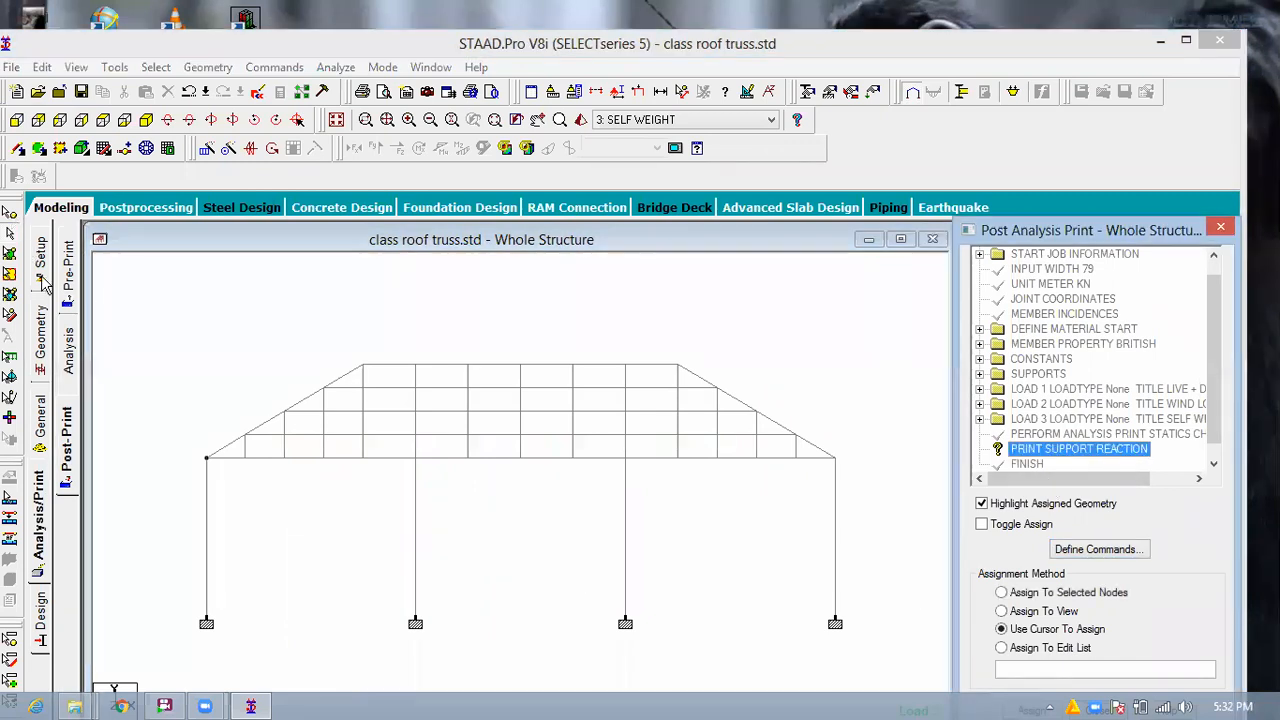
{"action": "left_click_drag", "start_coordinate": [182, 594], "coordinate": [925, 668]}
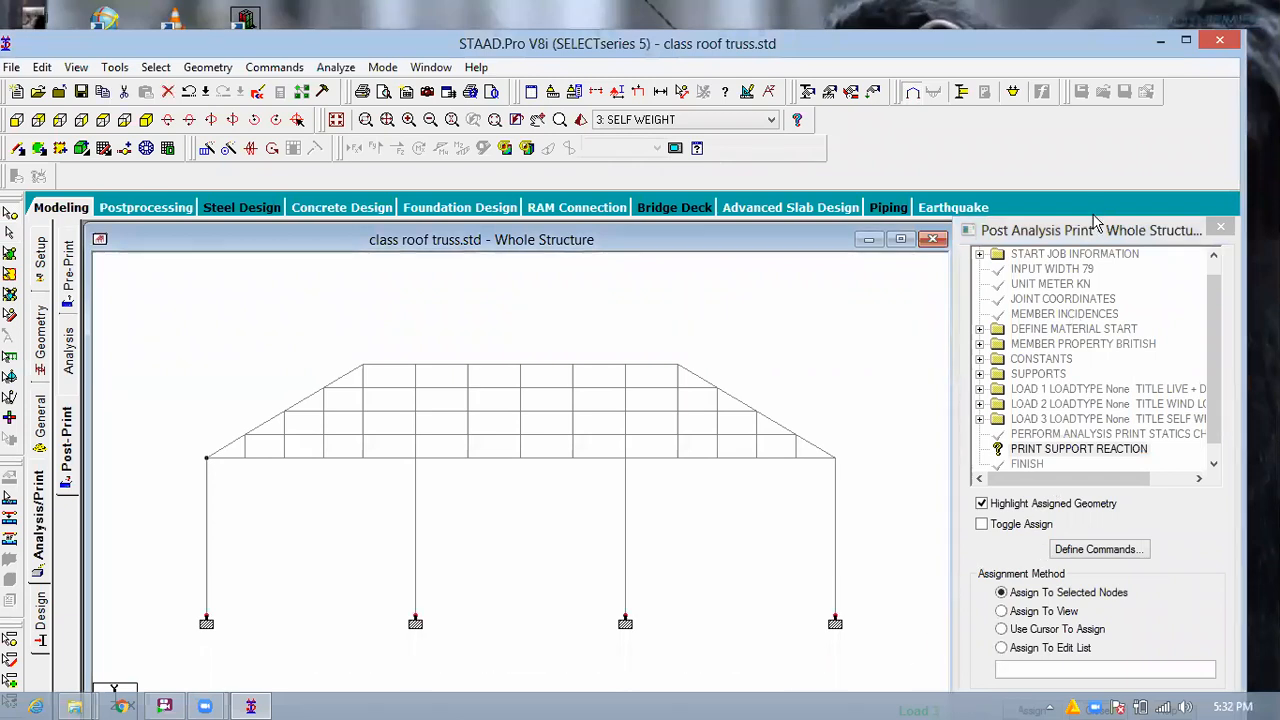
{"action": "left_click_drag", "start_coordinate": [1100, 230], "coordinate": [1094, 180]}
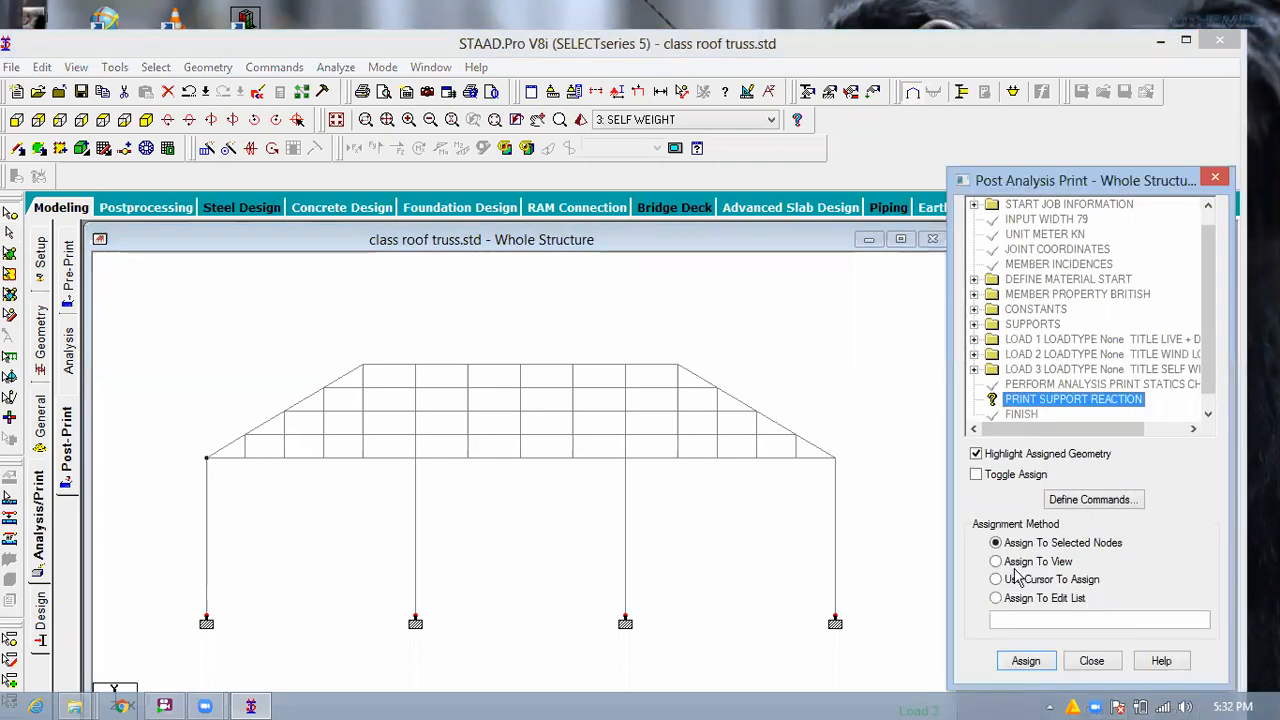
{"action": "left_click", "coordinate": [1027, 662]}
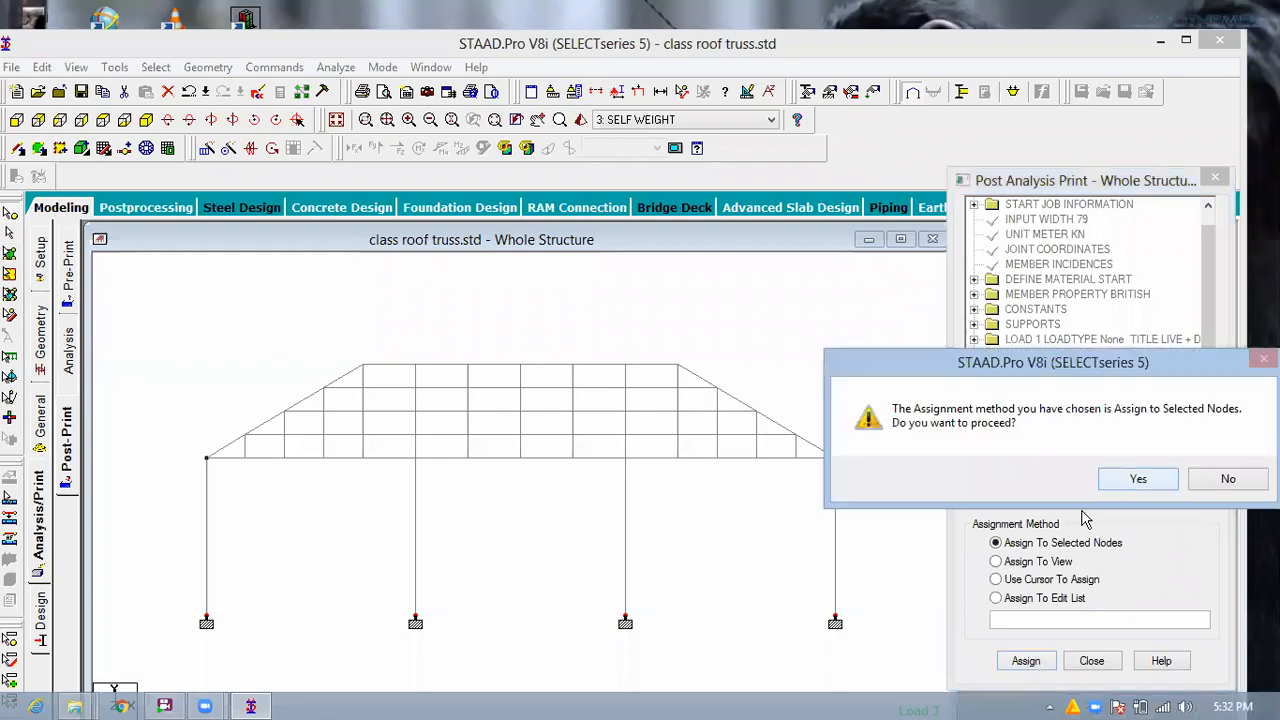
{"action": "key", "text": "Return"}
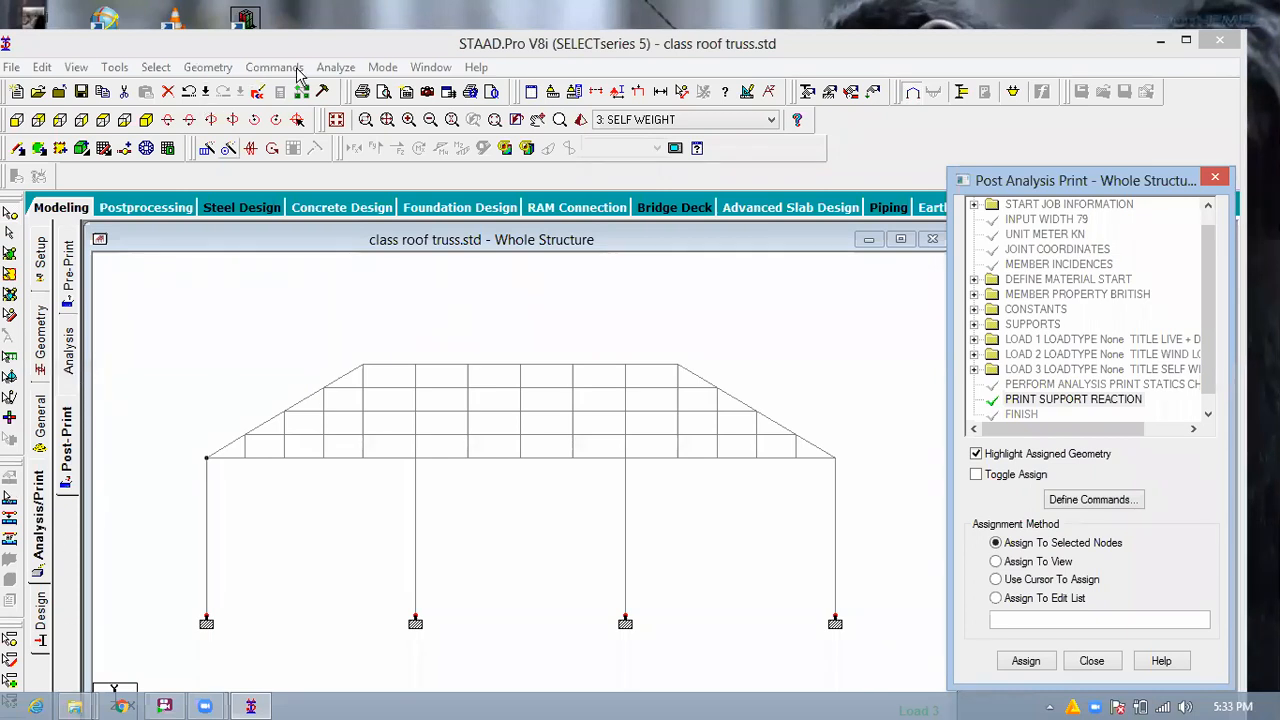
Add a load list containing LIVE + DEAD LOAD, WIND LOAD and SELF WEIGHT, and let the auto save store the file.
{"action": "left_click", "coordinate": [210, 68]}
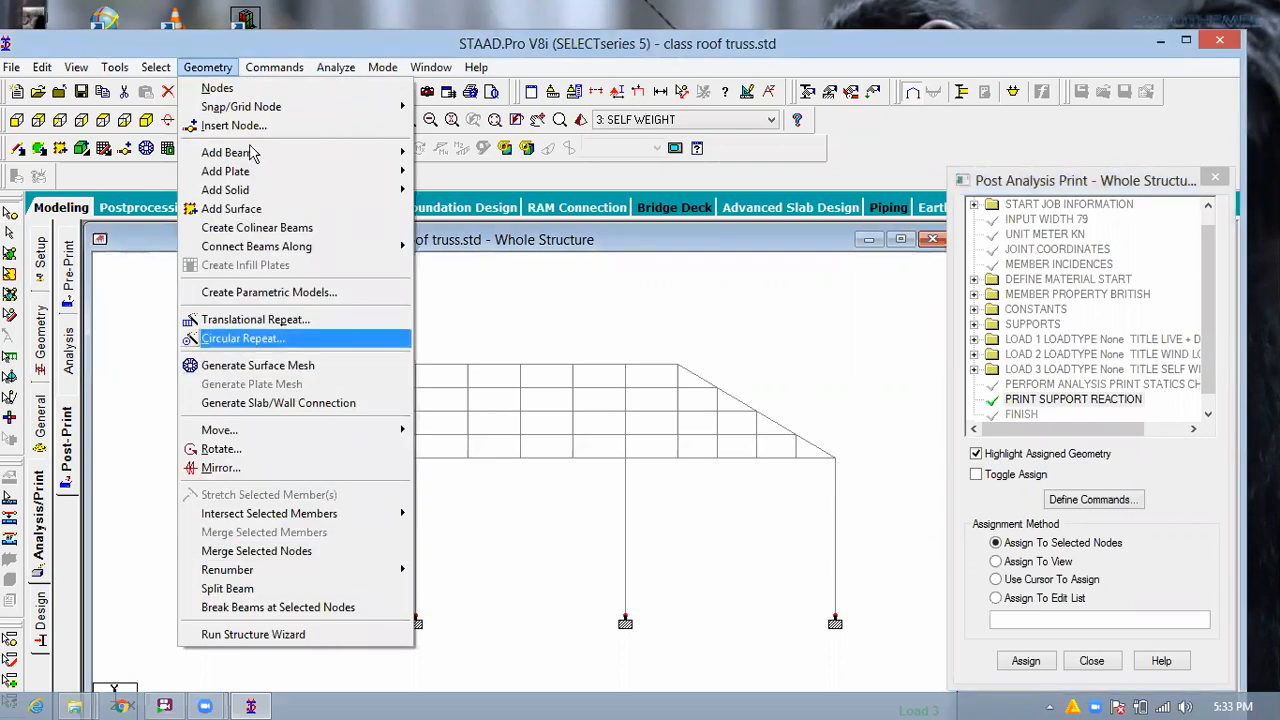
{"action": "mouse_move", "coordinate": [262, 70]}
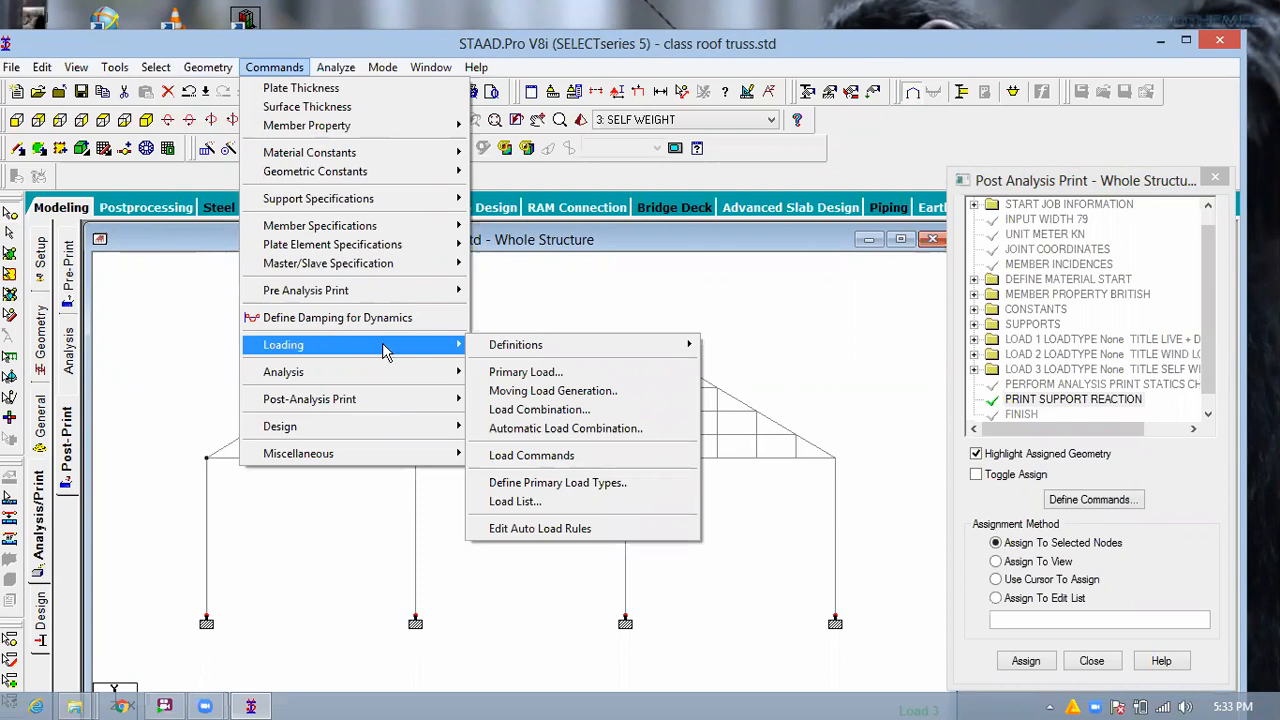
{"action": "left_click", "coordinate": [574, 501]}
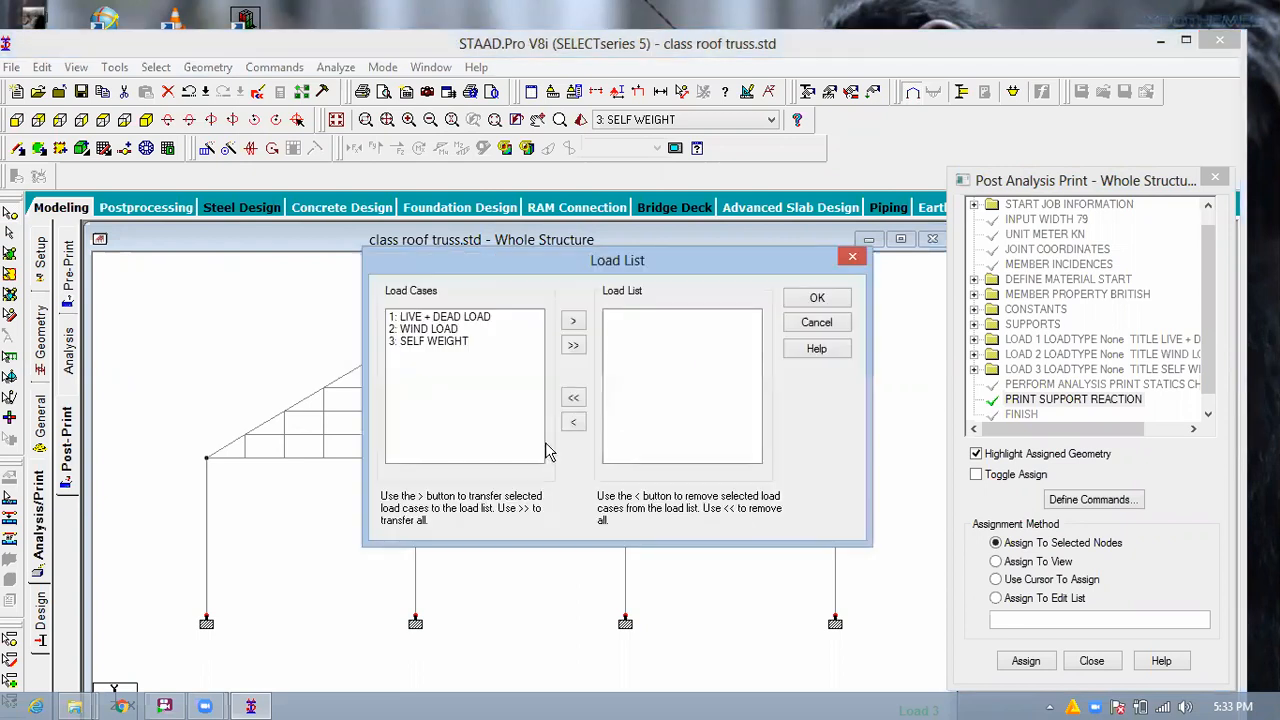
{"action": "left_click", "coordinate": [574, 347]}
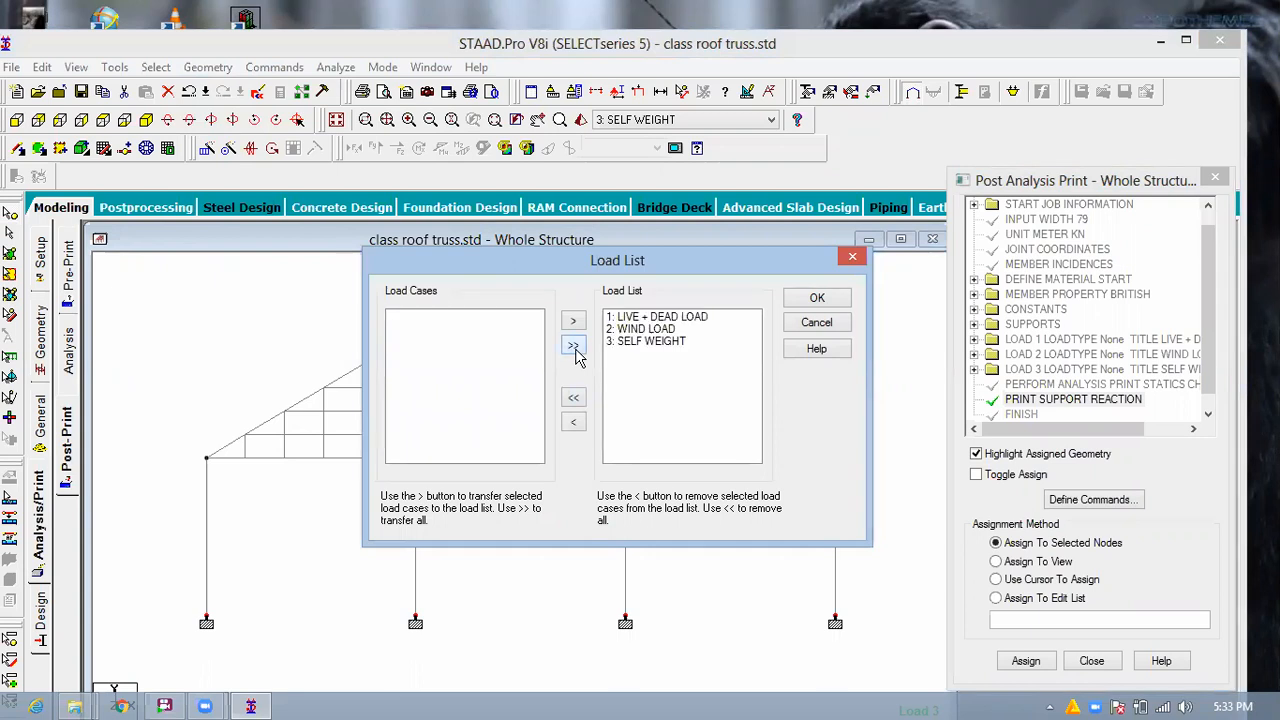
{"action": "left_click", "coordinate": [817, 300]}
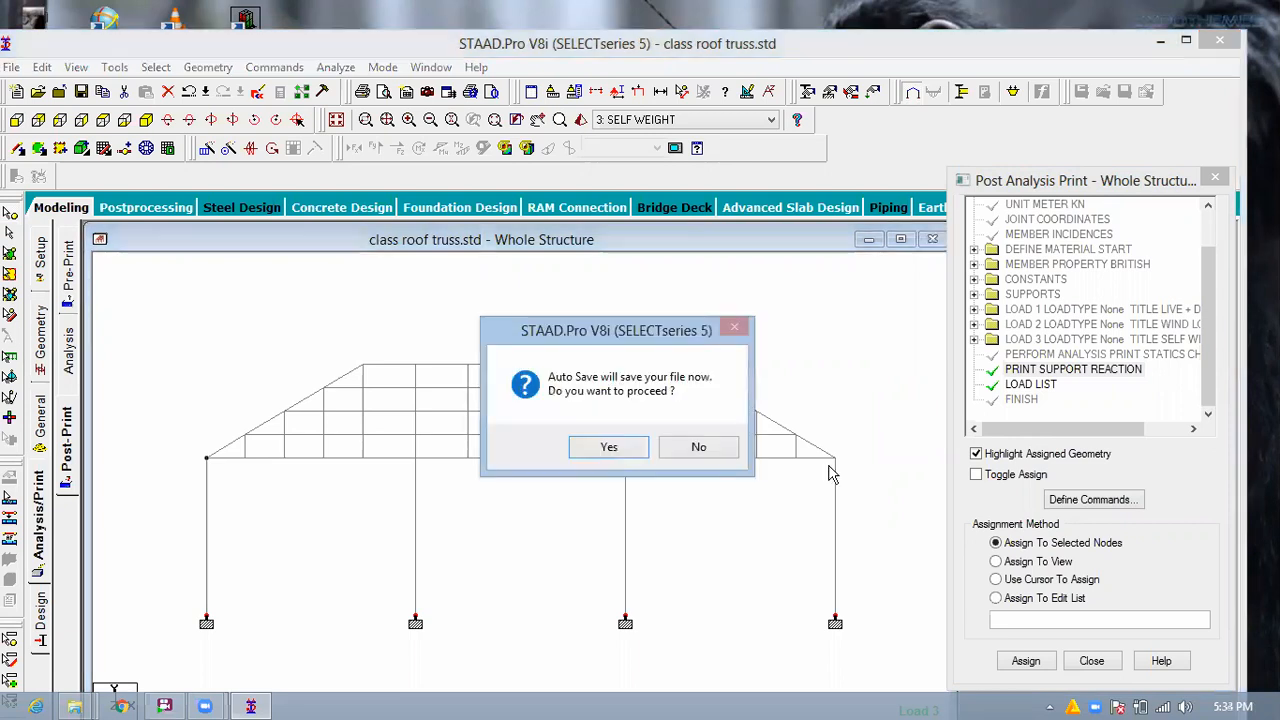
{"action": "left_click", "coordinate": [608, 447]}
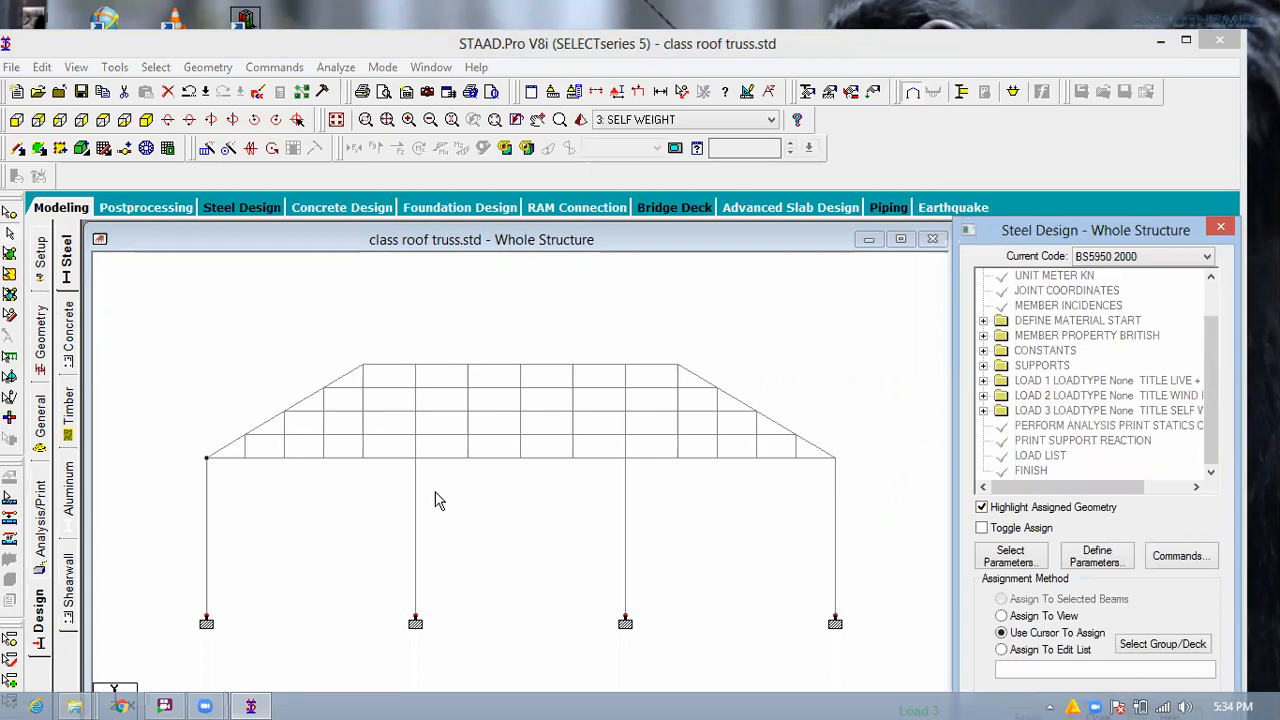
Add the PY steel design parameter with a design strength of 275000 kN/m2 under the BS5950 2000 code.
{"action": "left_click", "coordinate": [70, 262]}
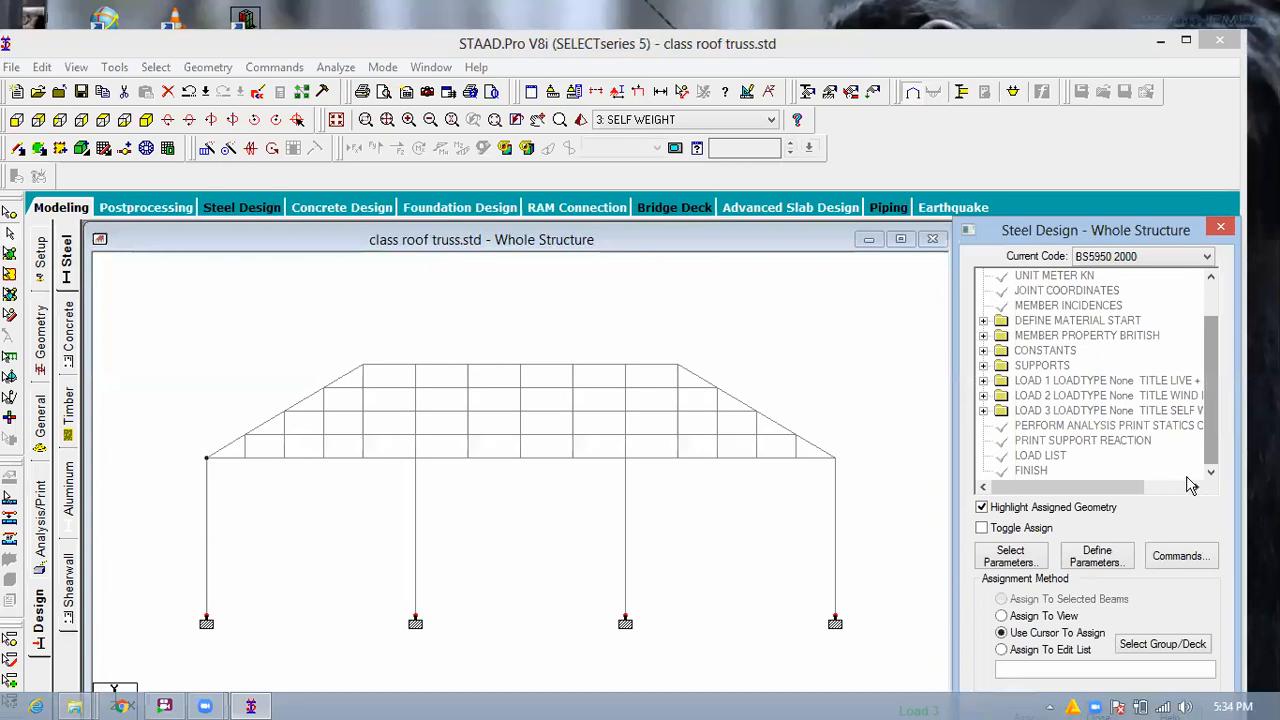
{"action": "left_click", "coordinate": [1052, 545]}
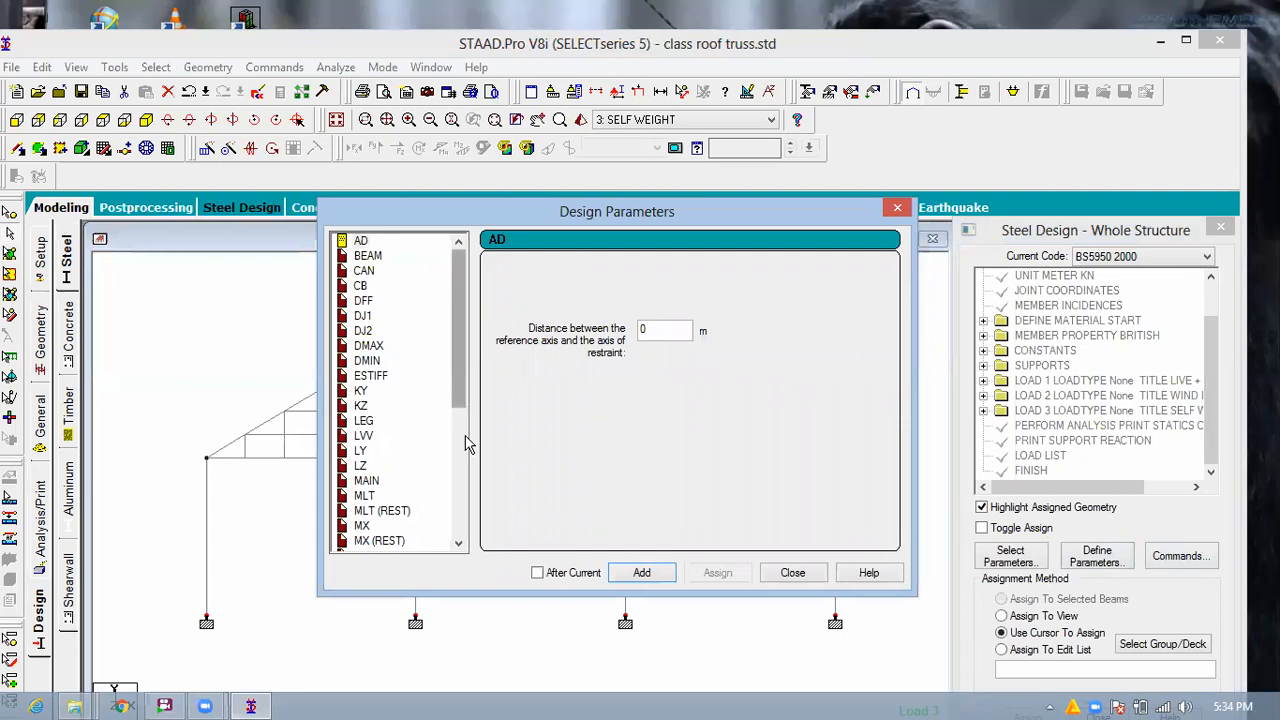
{"action": "scroll", "coordinate": [430, 440], "scroll_direction": "down", "scroll_amount": 4}
{"action": "left_click", "coordinate": [392, 448]}
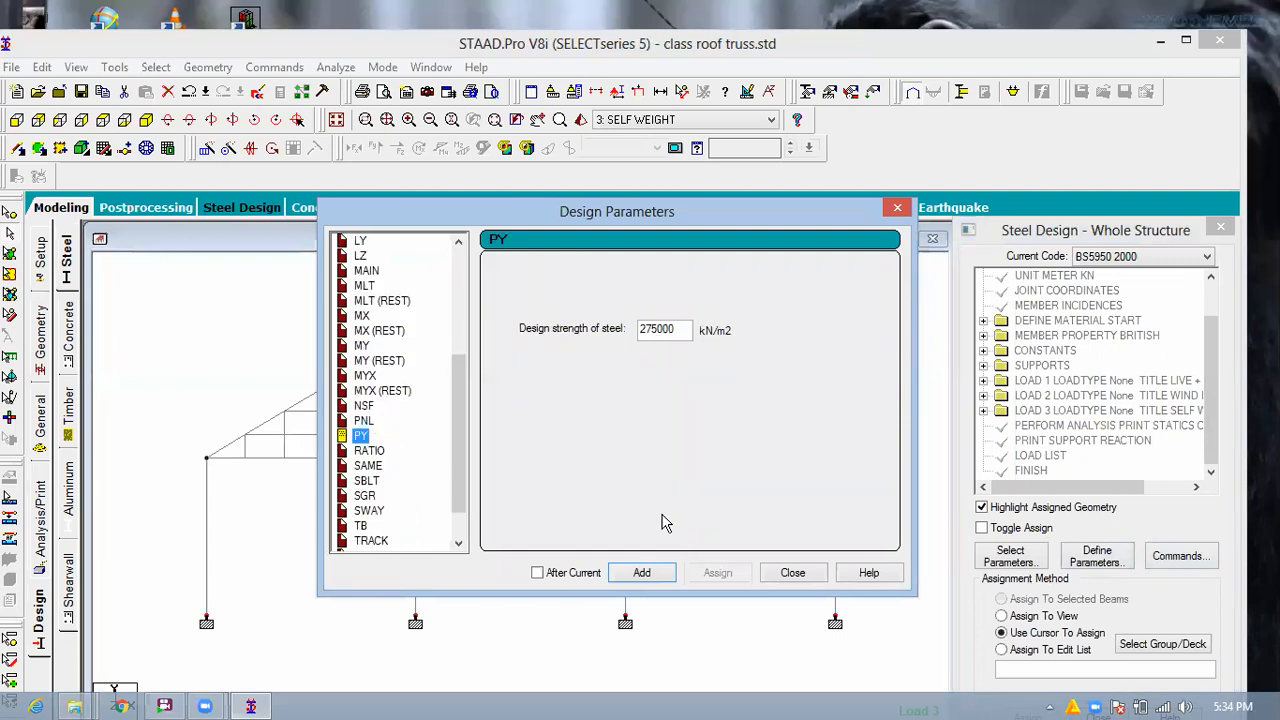
{"action": "left_click", "coordinate": [652, 575]}
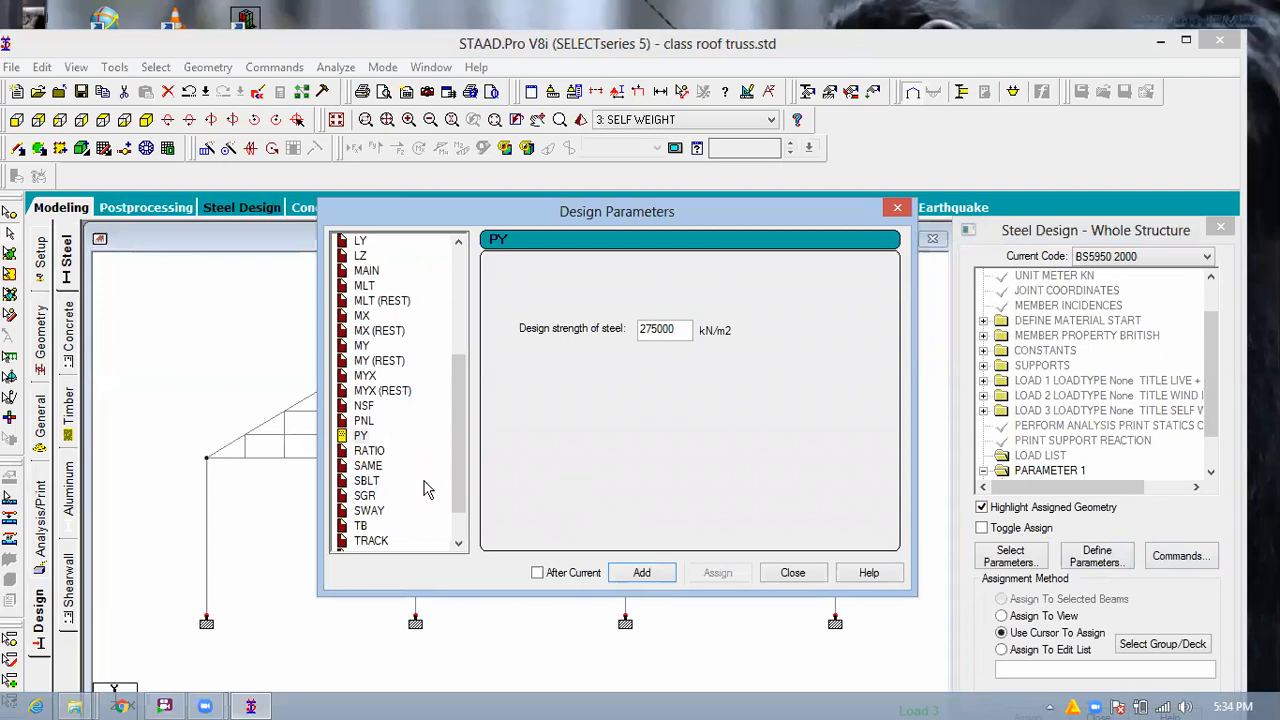
Add the SBLT parameter as Rolled section and the SGR parameter as Grade S275 to the steel design parameters.
{"action": "left_click", "coordinate": [376, 482]}
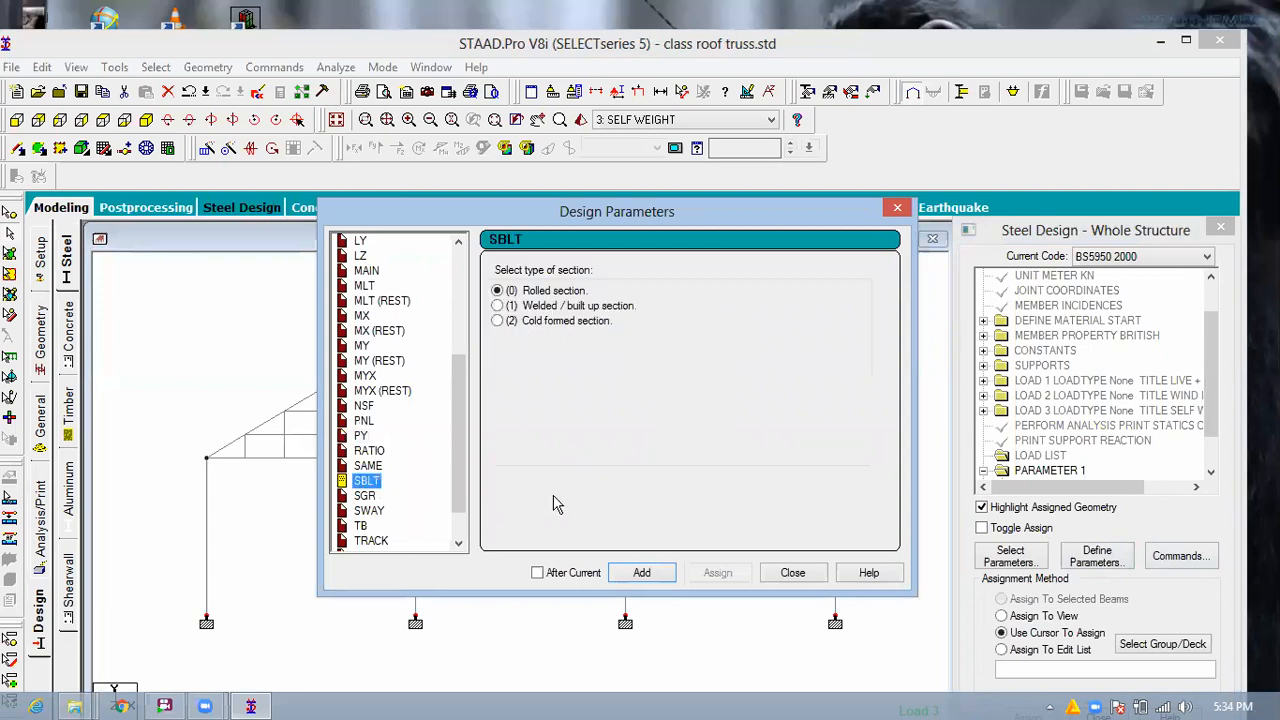
{"action": "left_click", "coordinate": [664, 577]}
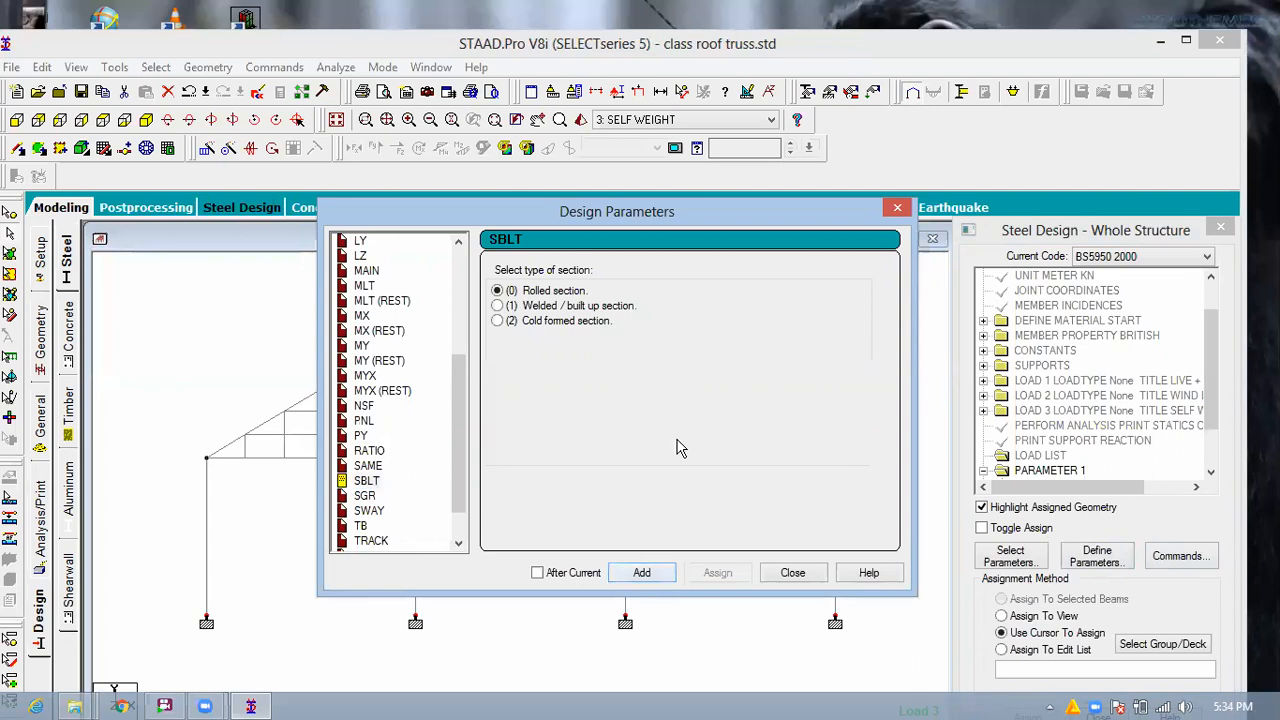
{"action": "left_click", "coordinate": [364, 497]}
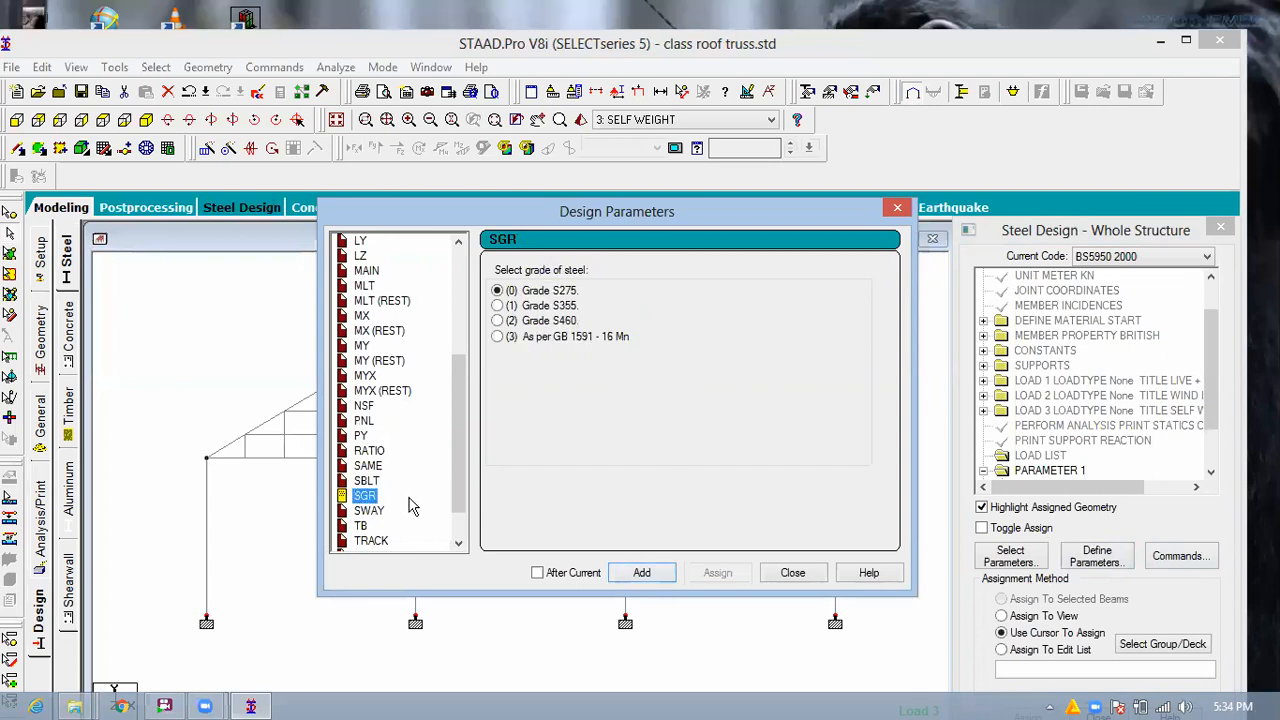
{"action": "left_click", "coordinate": [650, 578]}
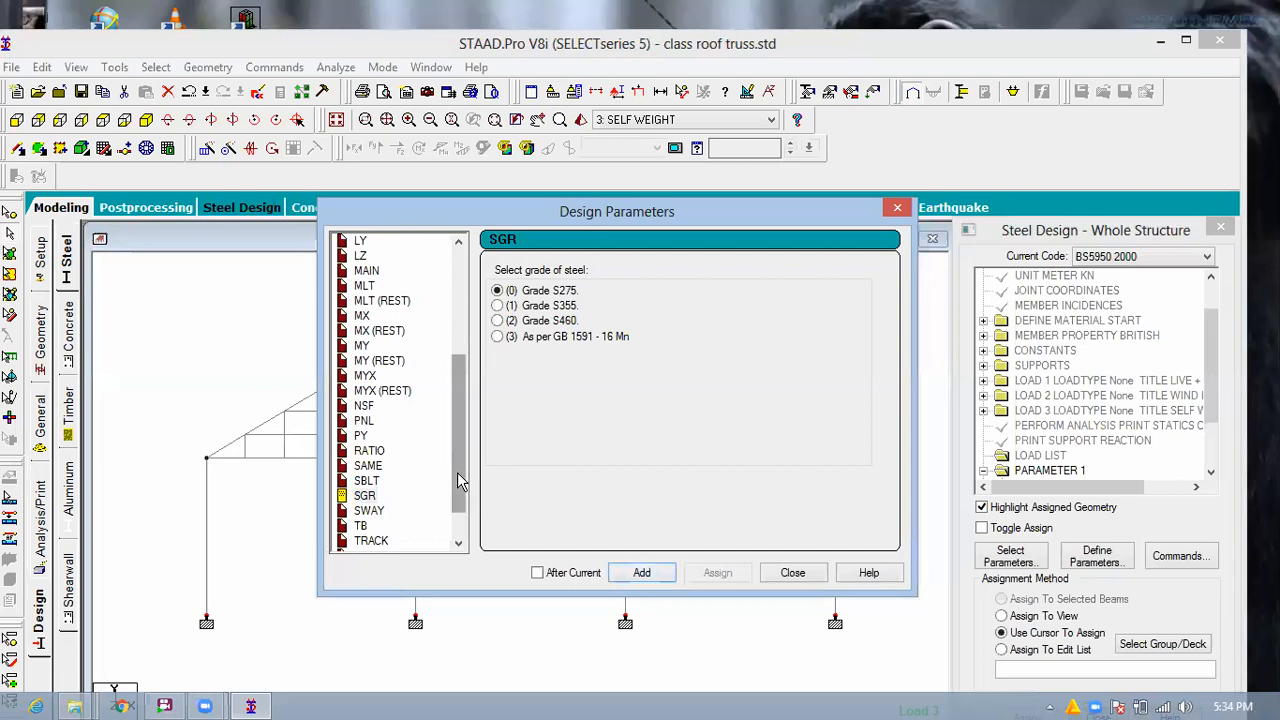
Add the TRACK design parameter with the Suppress critical member stress option.
{"action": "scroll", "coordinate": [386, 509], "scroll_direction": "down", "scroll_amount": 1}
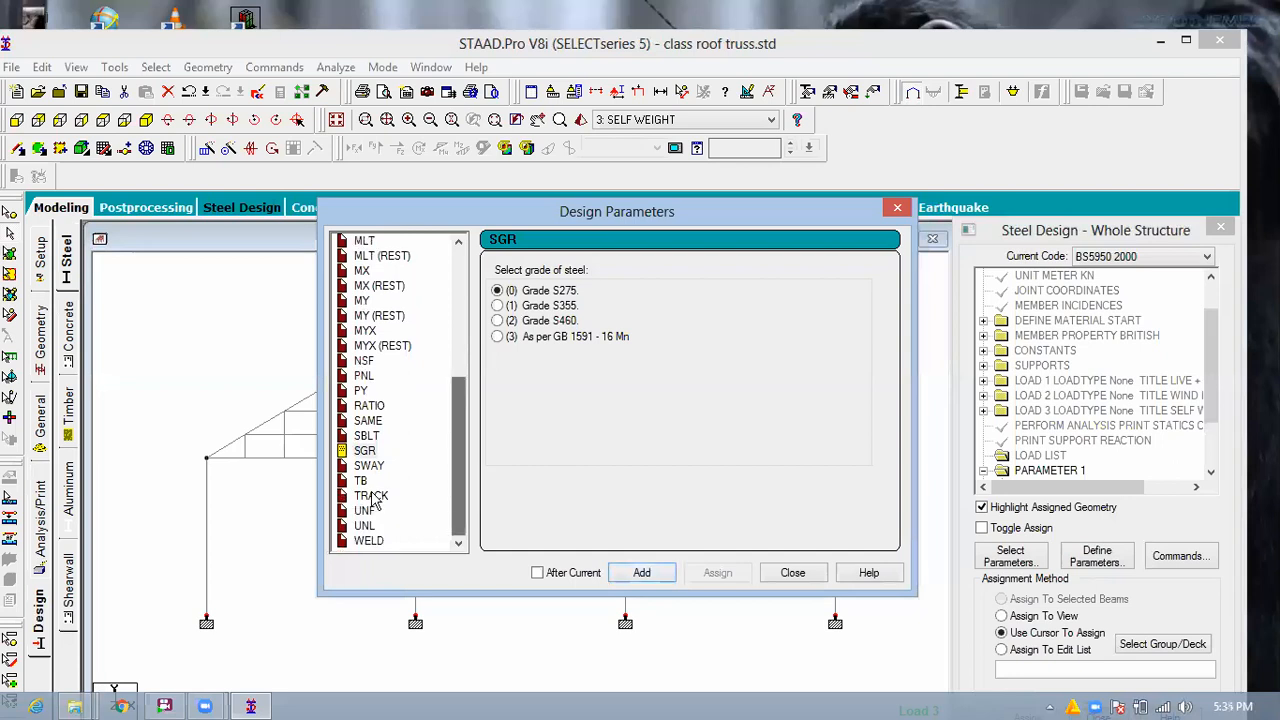
{"action": "left_click", "coordinate": [372, 496]}
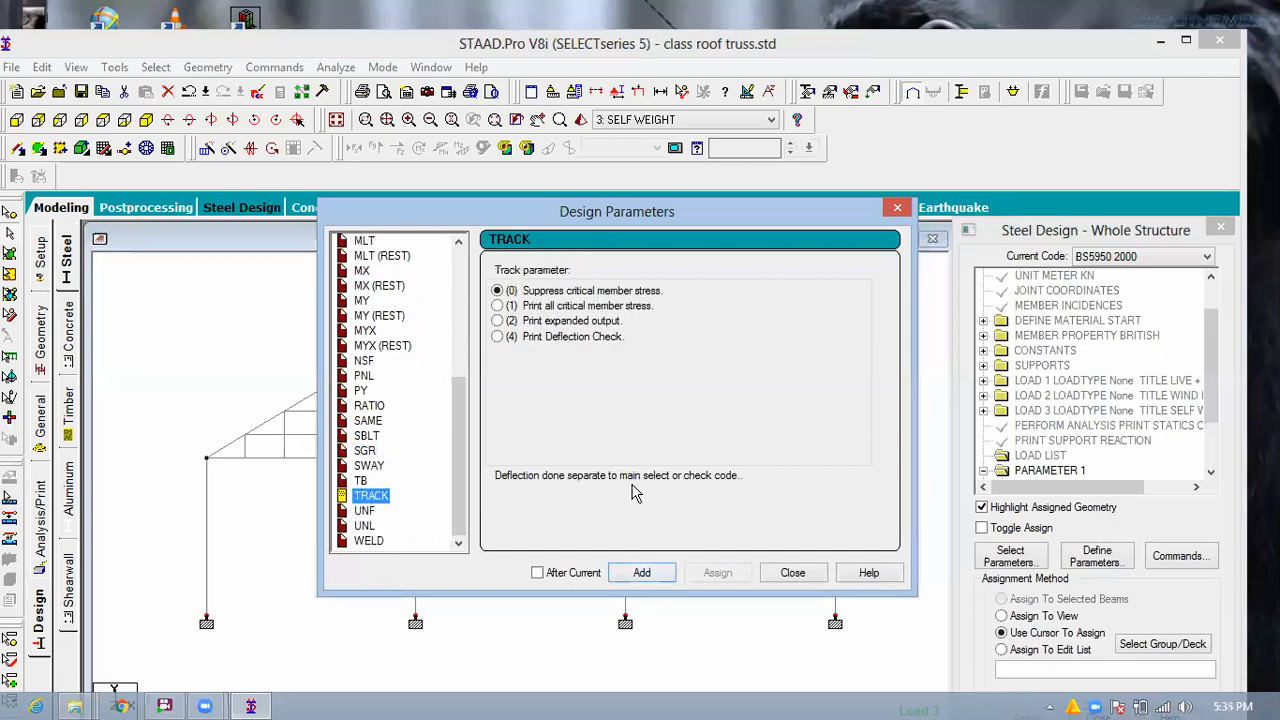
{"action": "left_click", "coordinate": [643, 573]}
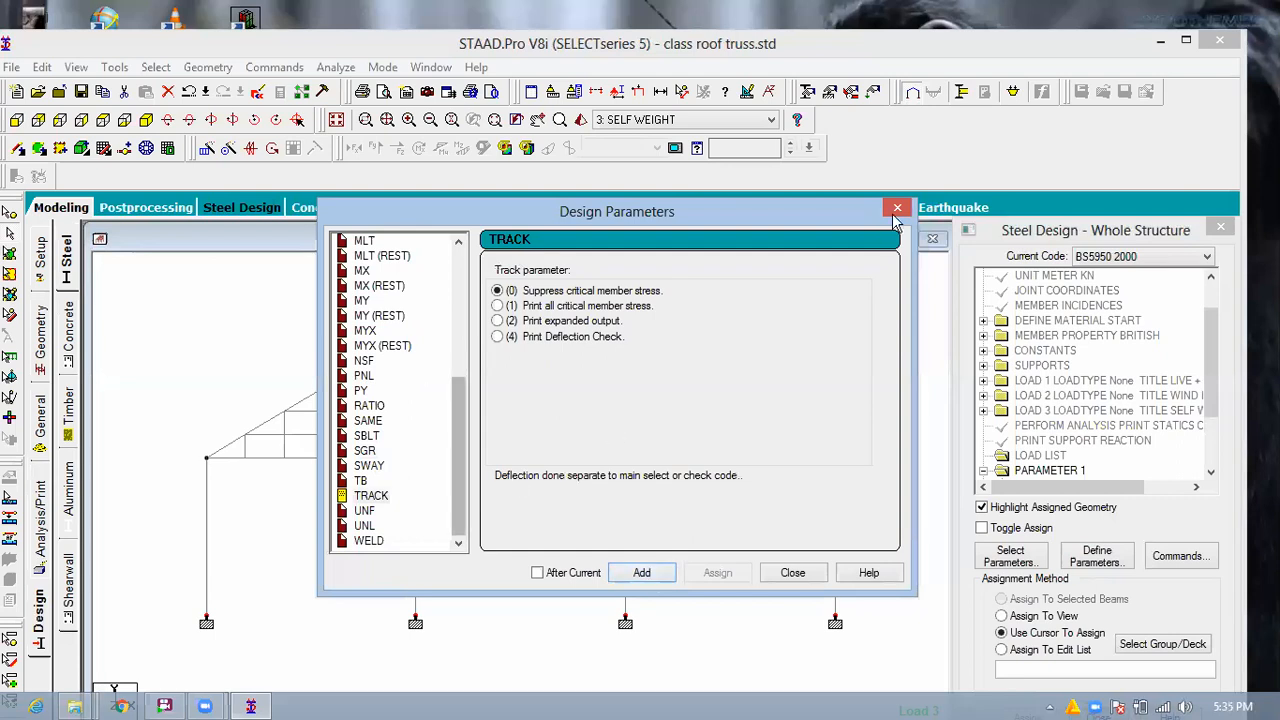
{"action": "left_click", "coordinate": [360, 390]}
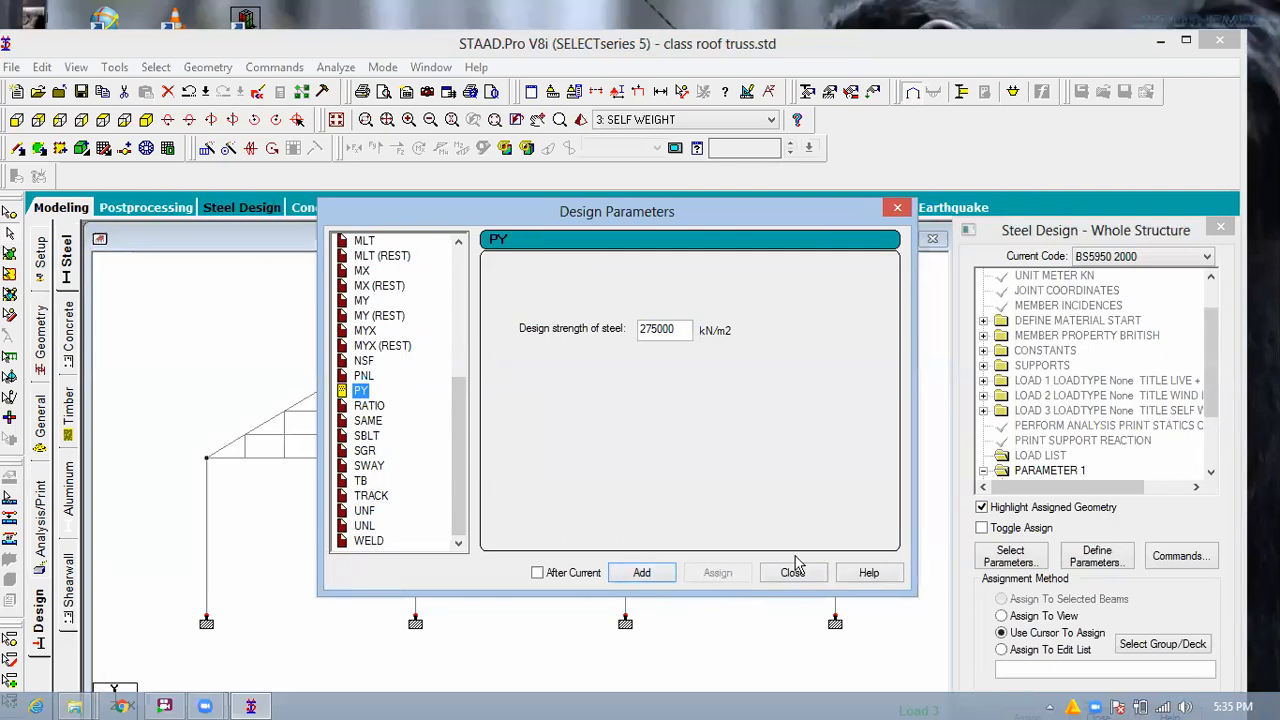
Show the frame in isometric view and assign the PY 275000 design parameter to all members in the view.
{"action": "left_click_drag", "start_coordinate": [1208, 398], "coordinate": [1214, 487]}
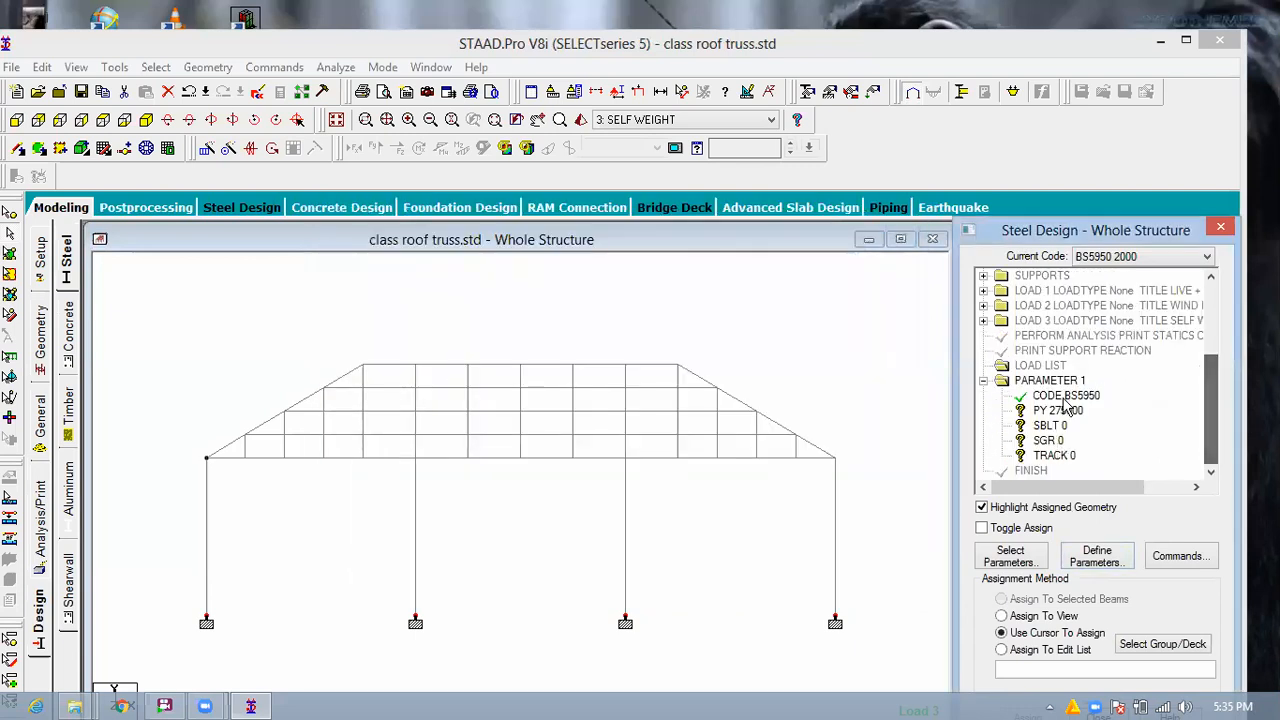
{"action": "left_click", "coordinate": [1032, 414]}
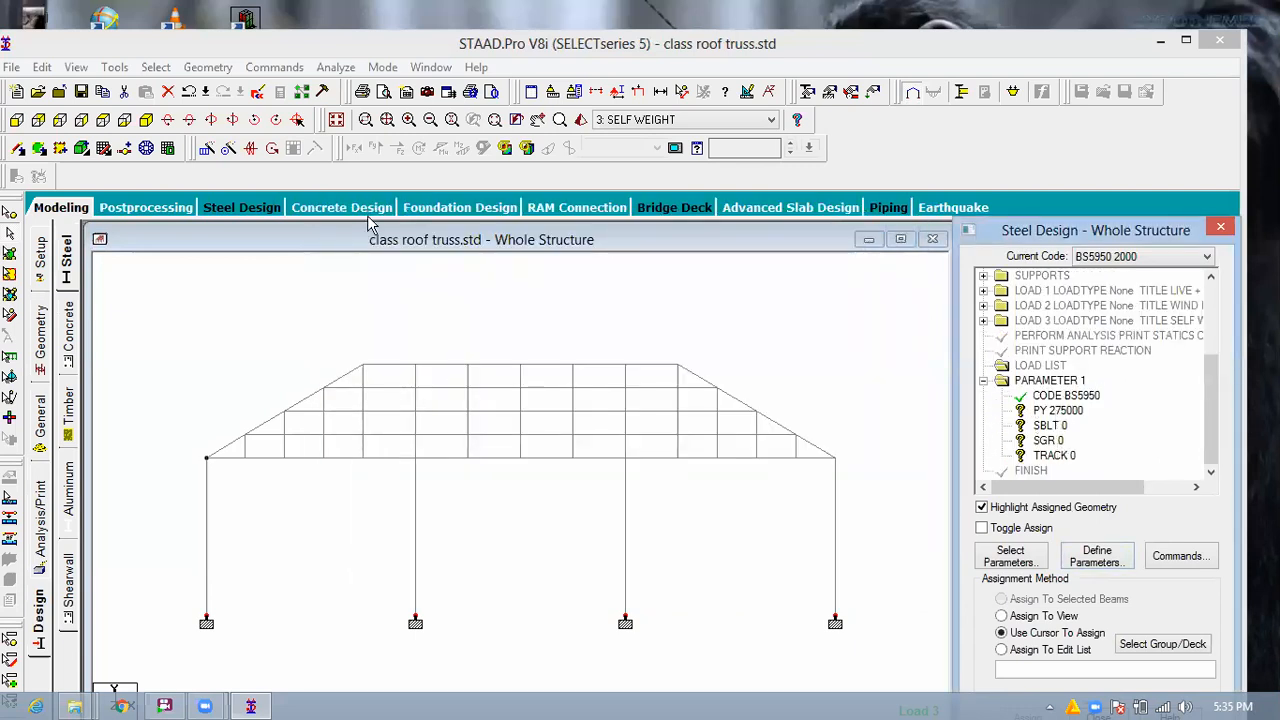
{"action": "left_click", "coordinate": [146, 120]}
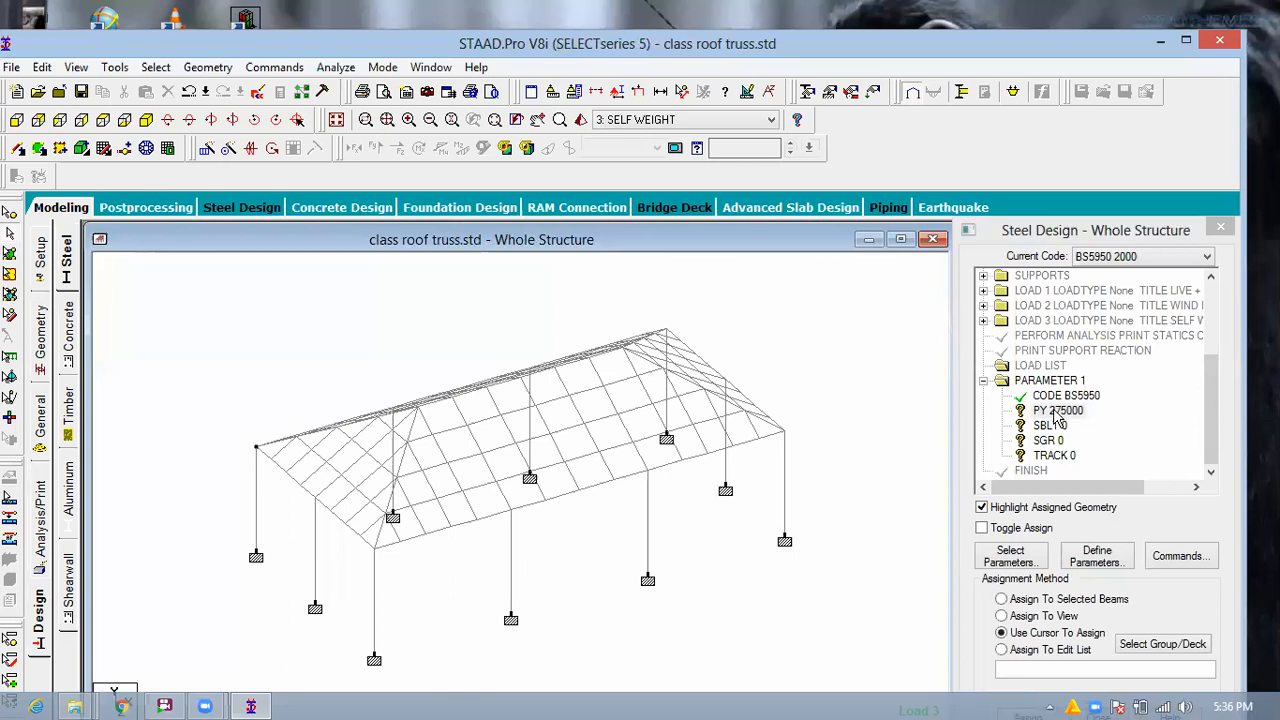
{"action": "left_click", "coordinate": [1046, 617]}
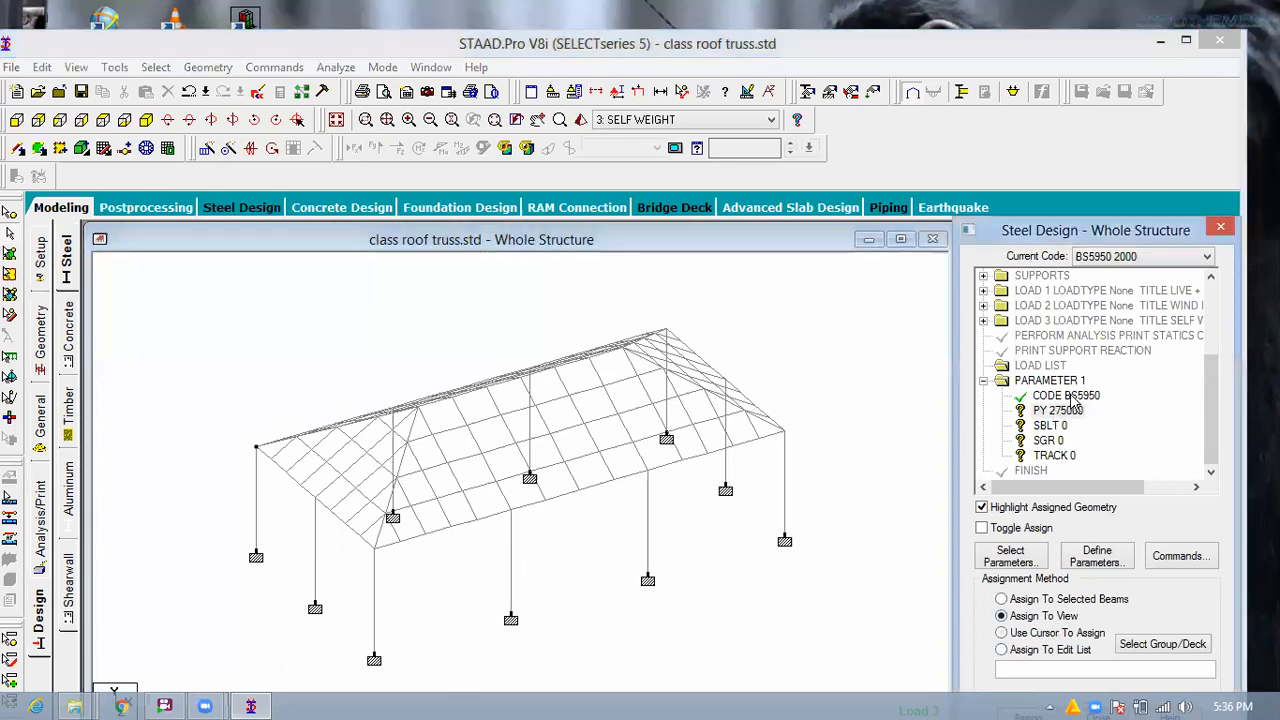
{"action": "left_click_drag", "start_coordinate": [1100, 230], "coordinate": [1095, 166]}
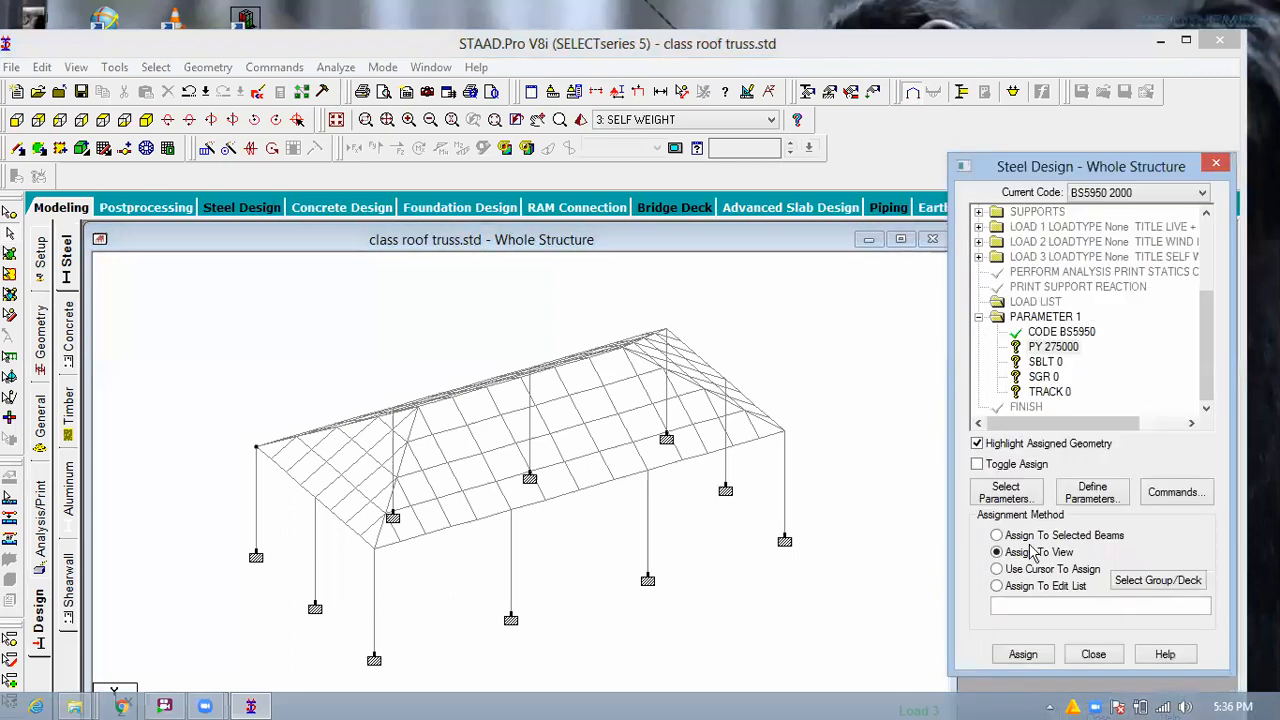
{"action": "left_click", "coordinate": [1028, 648]}
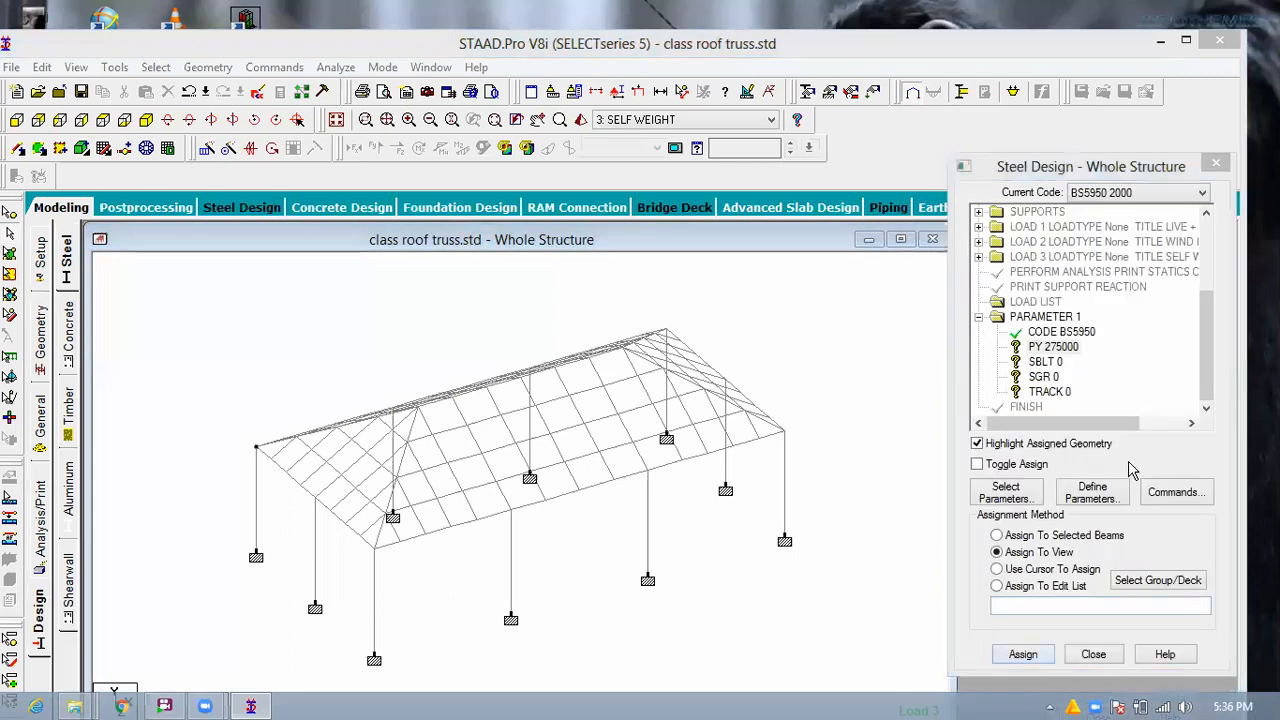
{"action": "left_click", "coordinate": [1130, 467]}
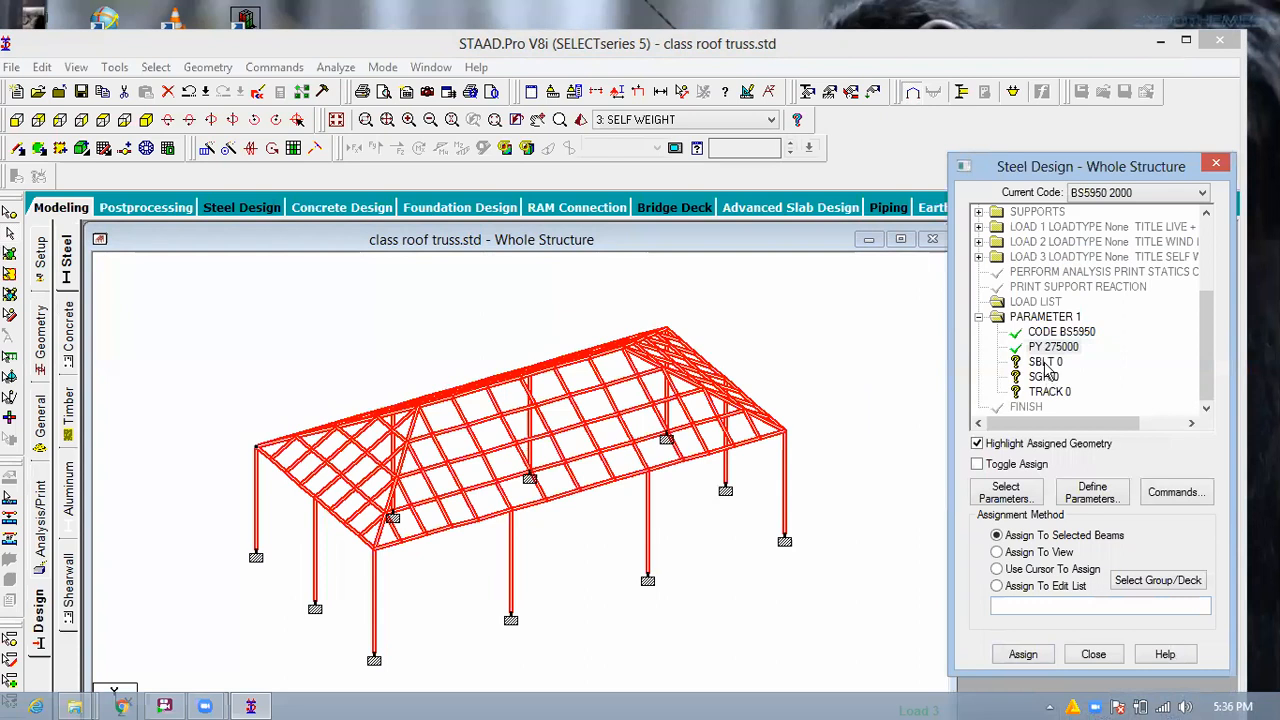
Assign the SBLT 0 and SGR 0 design parameters to all members in the view.
{"action": "left_click", "coordinate": [1045, 552]}
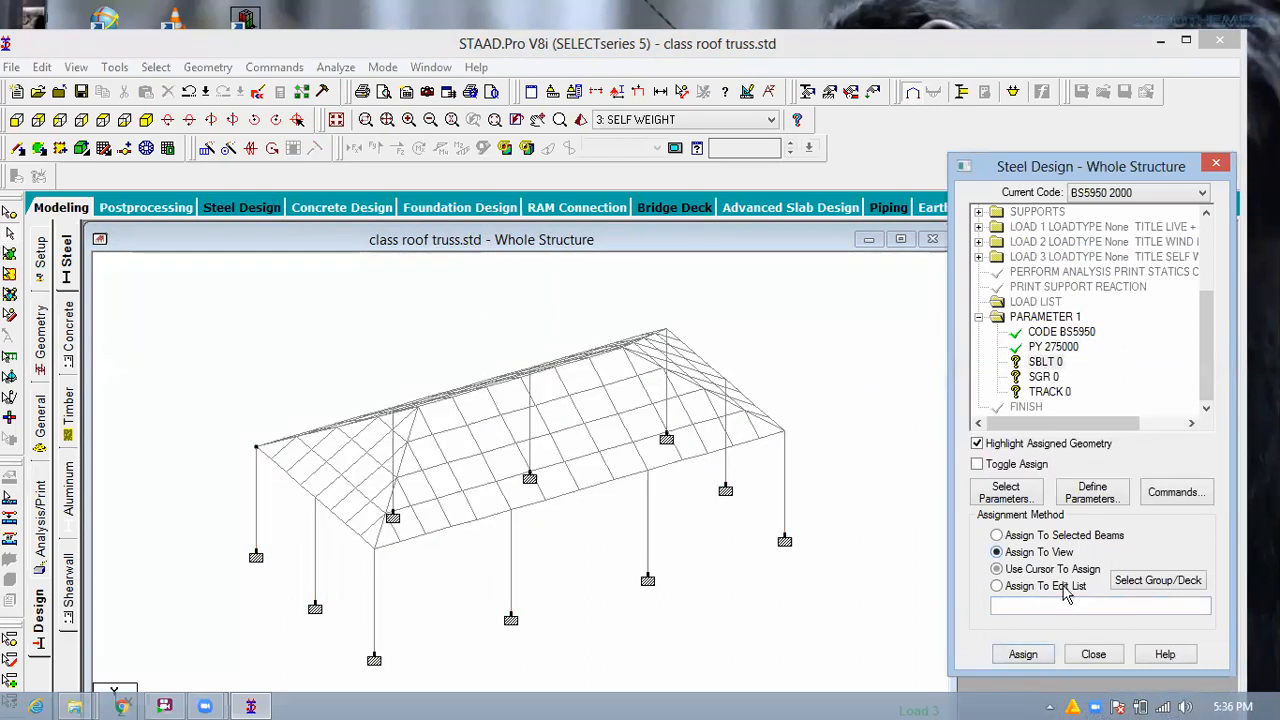
{"action": "left_click", "coordinate": [1040, 652]}
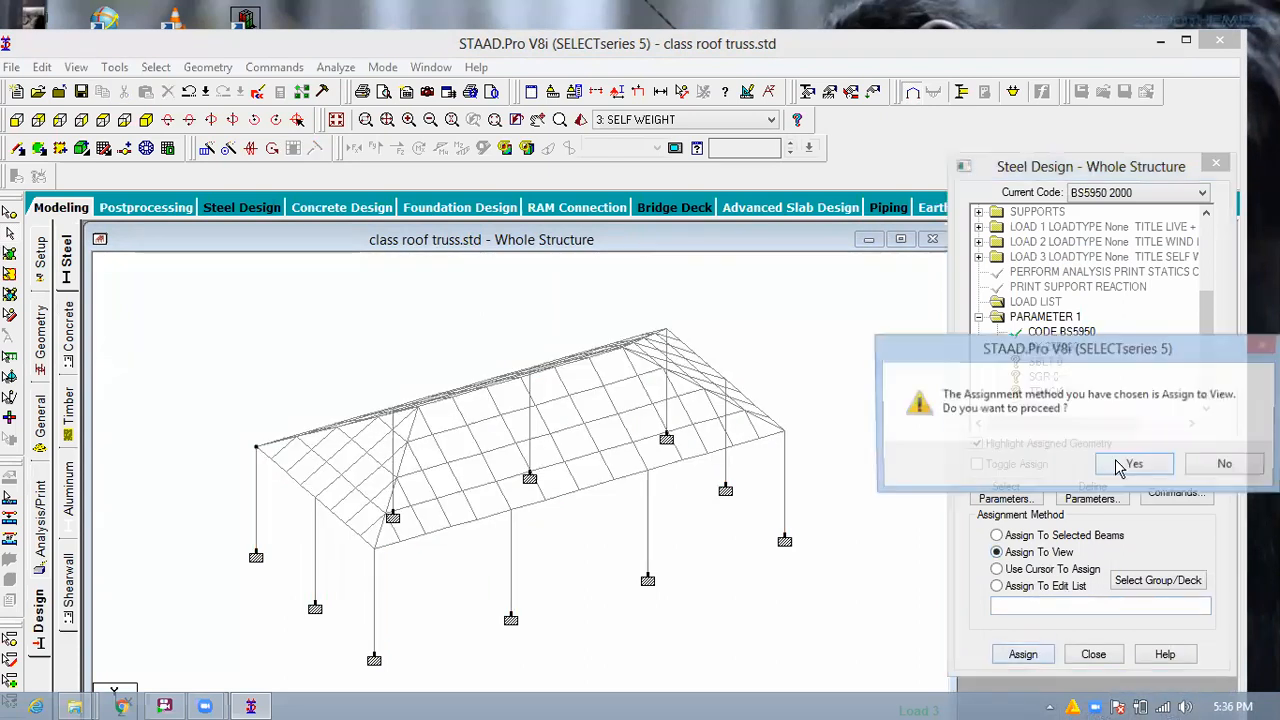
{"action": "left_click", "coordinate": [1120, 466]}
{"action": "left_click", "coordinate": [1048, 378]}
{"action": "left_click", "coordinate": [1036, 567]}
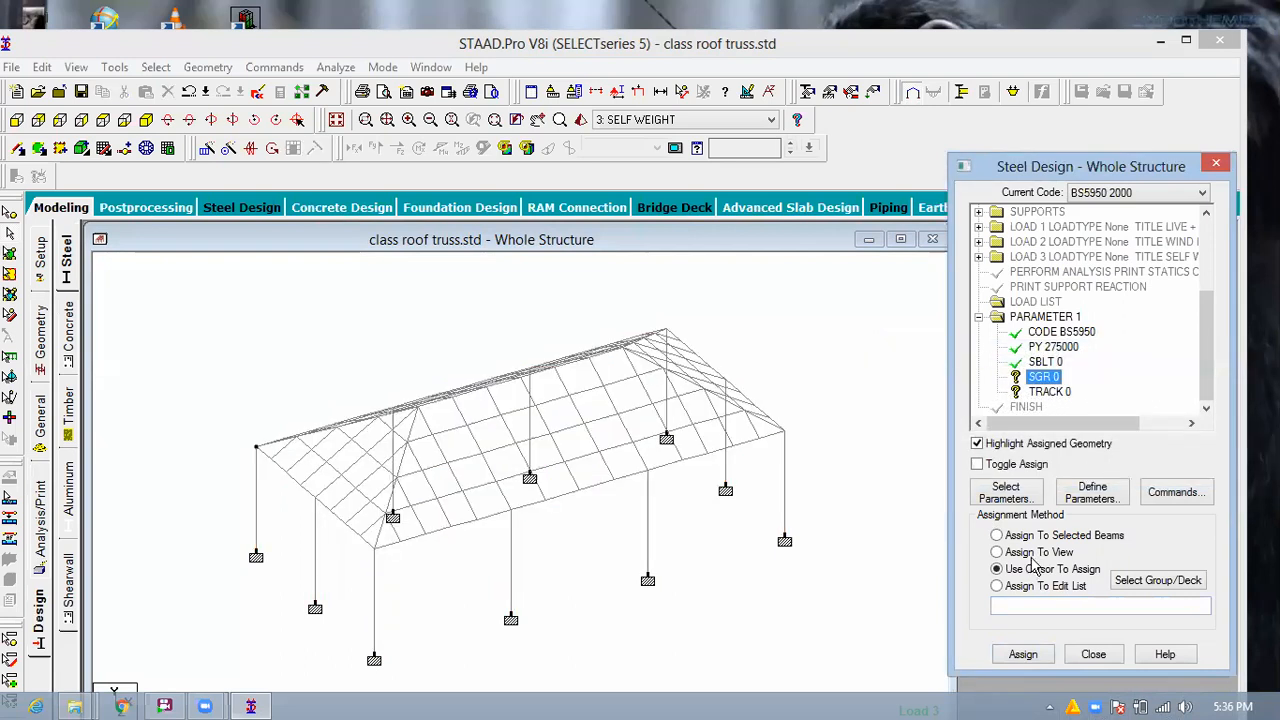
{"action": "left_click", "coordinate": [1024, 658]}
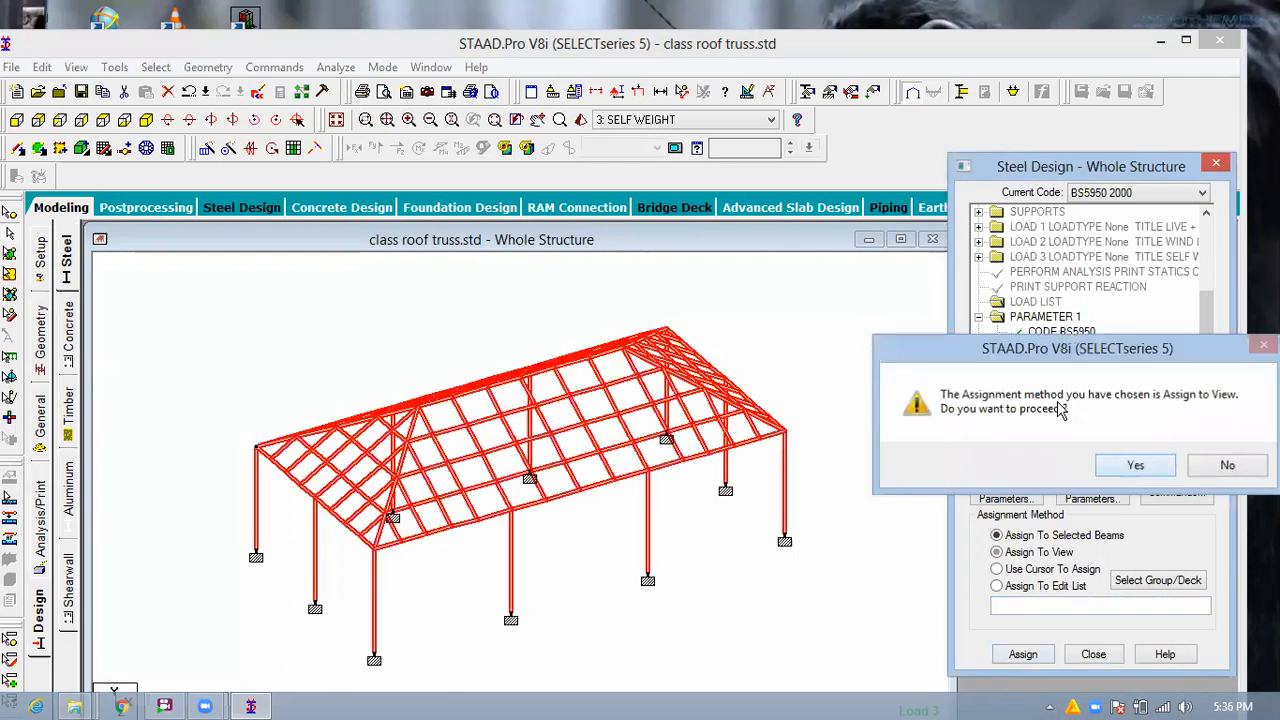
{"action": "key", "text": "Return"}
Assign the TRACK 0 design parameter to all members in the view.
{"action": "left_click", "coordinate": [1050, 392]}
{"action": "left_click", "coordinate": [1055, 567]}
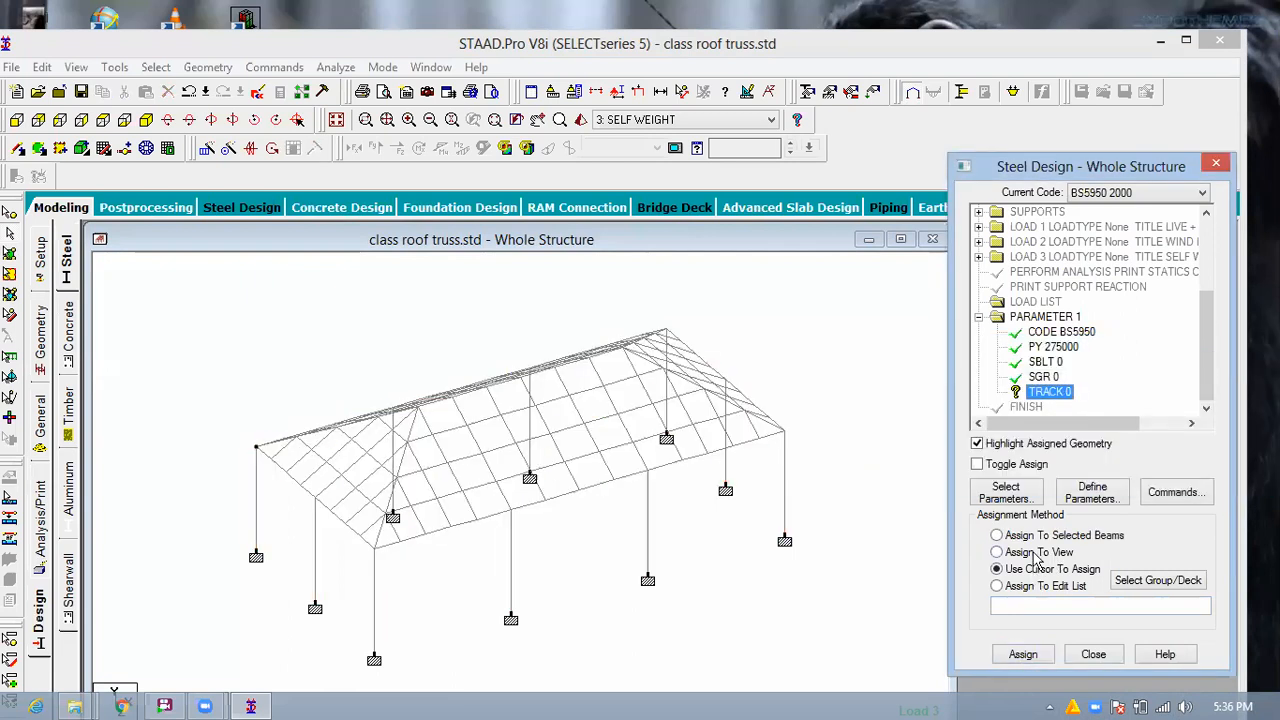
{"action": "left_click", "coordinate": [1023, 654]}
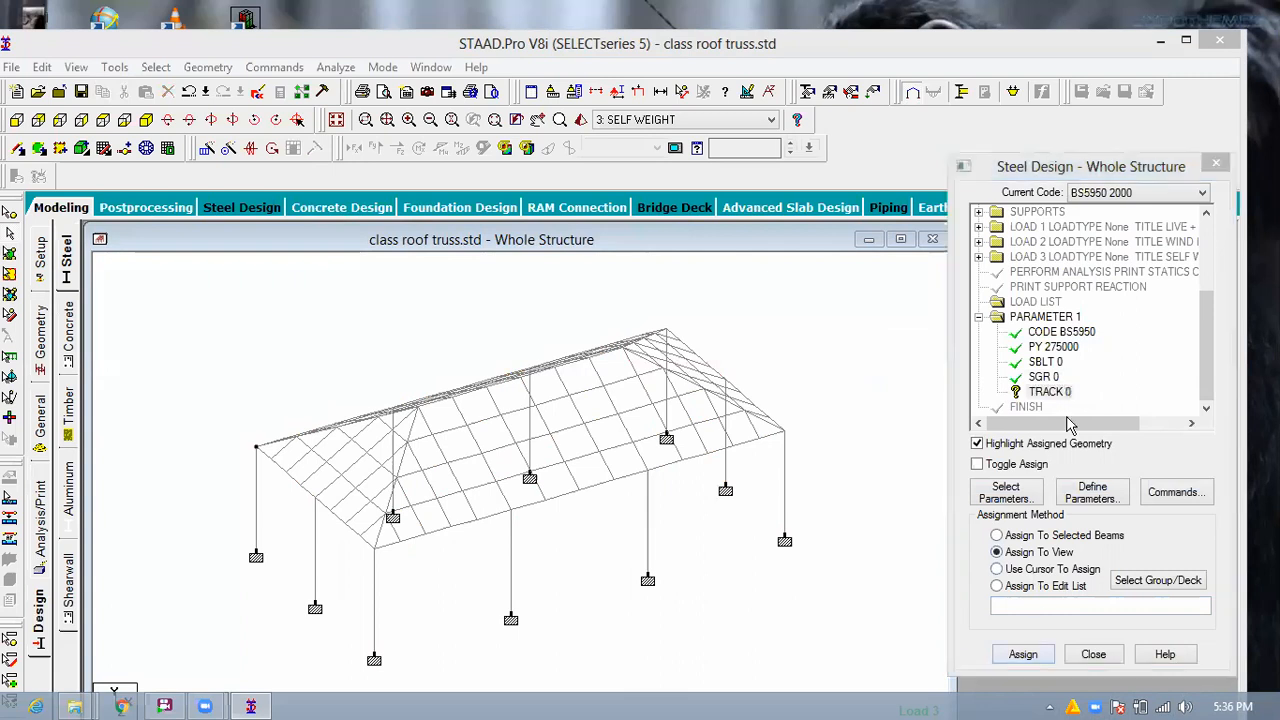
{"action": "left_click", "coordinate": [1133, 466]}
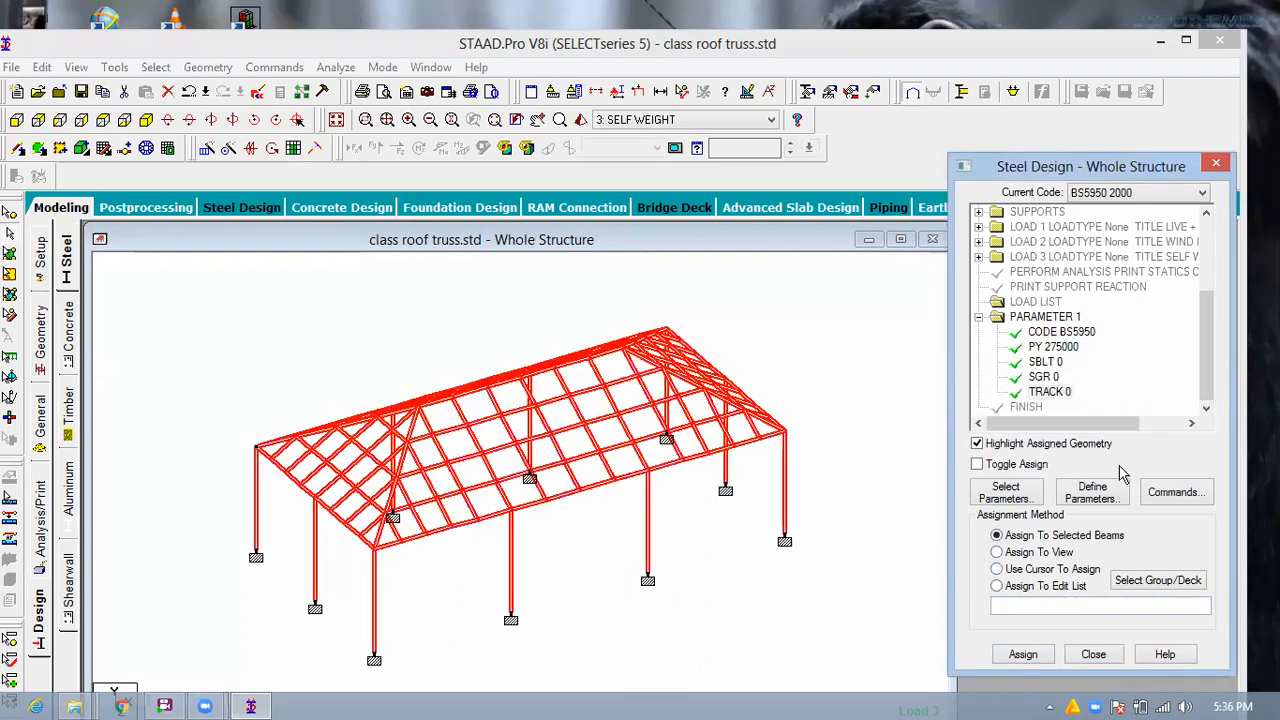
{"action": "left_click", "coordinate": [1050, 392]}
{"action": "right_click", "coordinate": [1110, 428]}
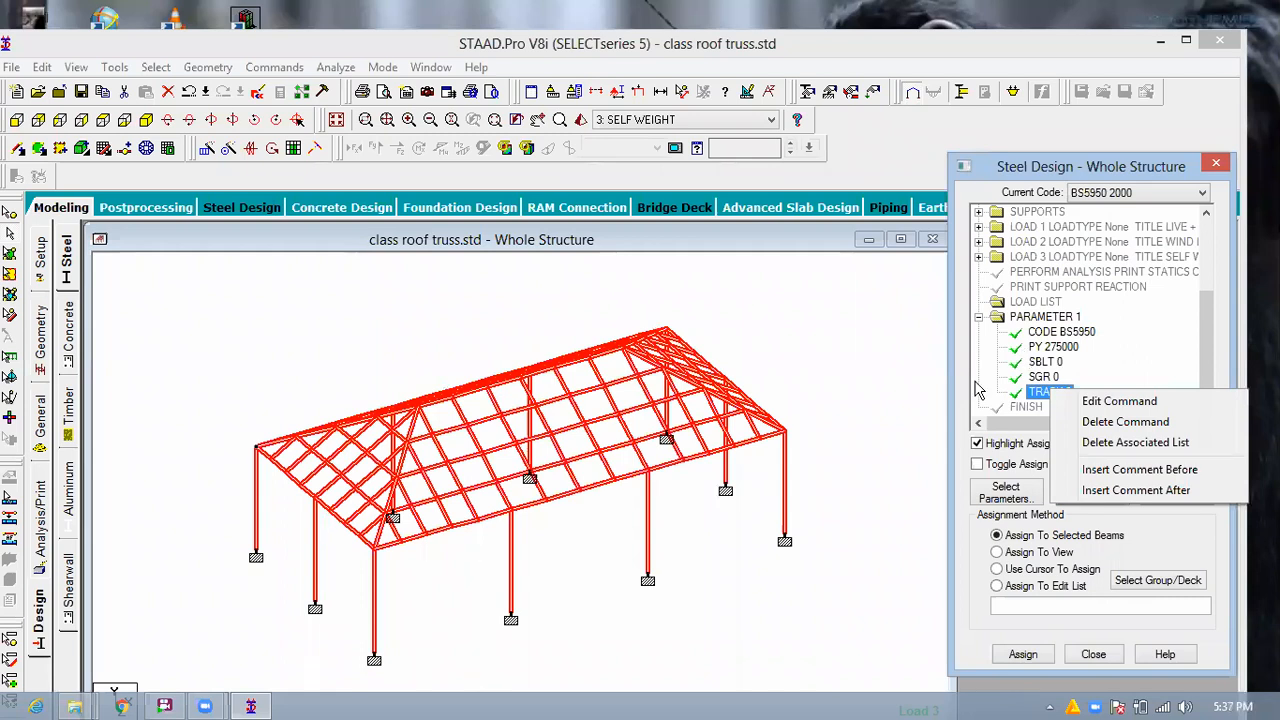
{"action": "left_click", "coordinate": [898, 401]}
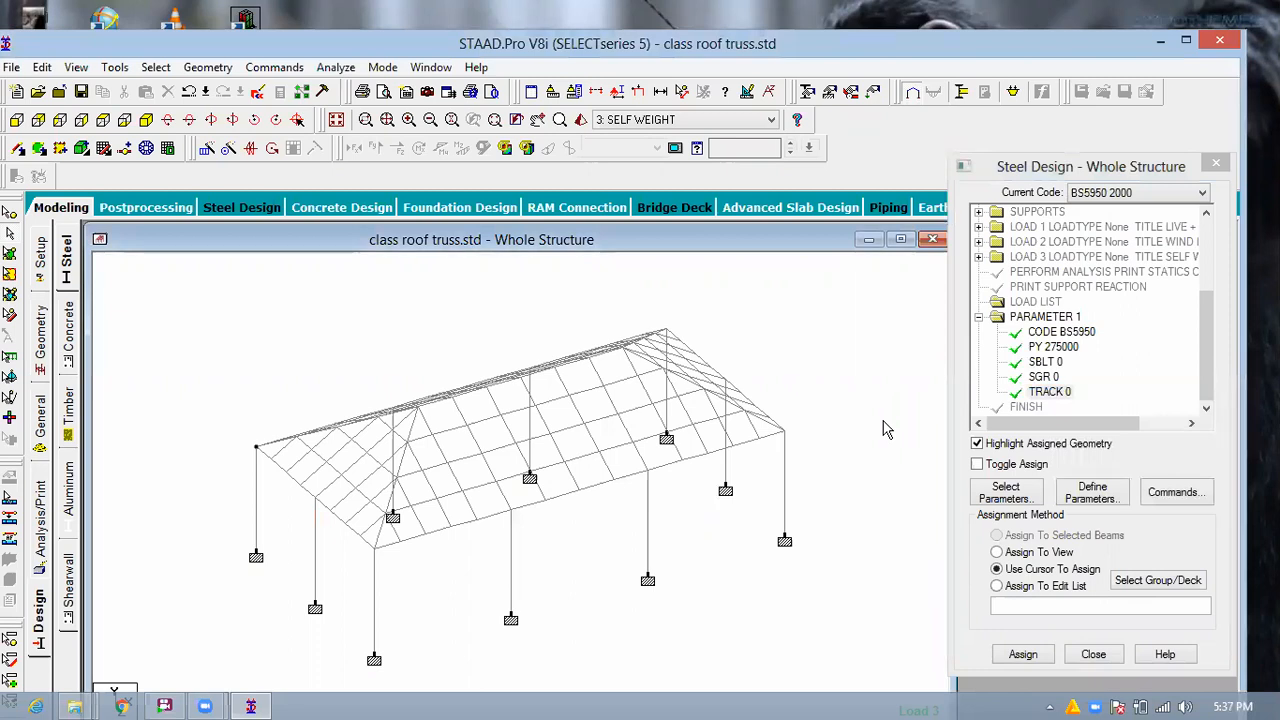
Add the CHECK CODE and MEMBER TAKE OFF design commands to the steel design.
{"action": "left_click", "coordinate": [1175, 493]}
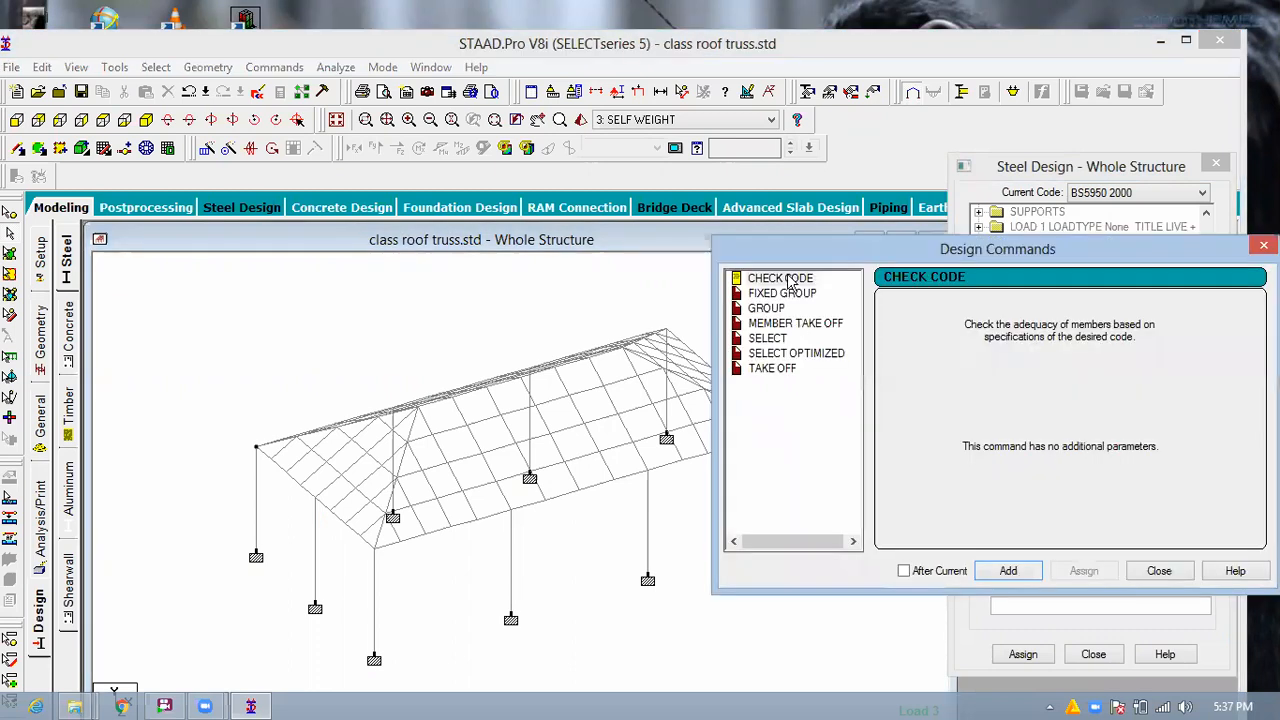
{"action": "left_click", "coordinate": [788, 282]}
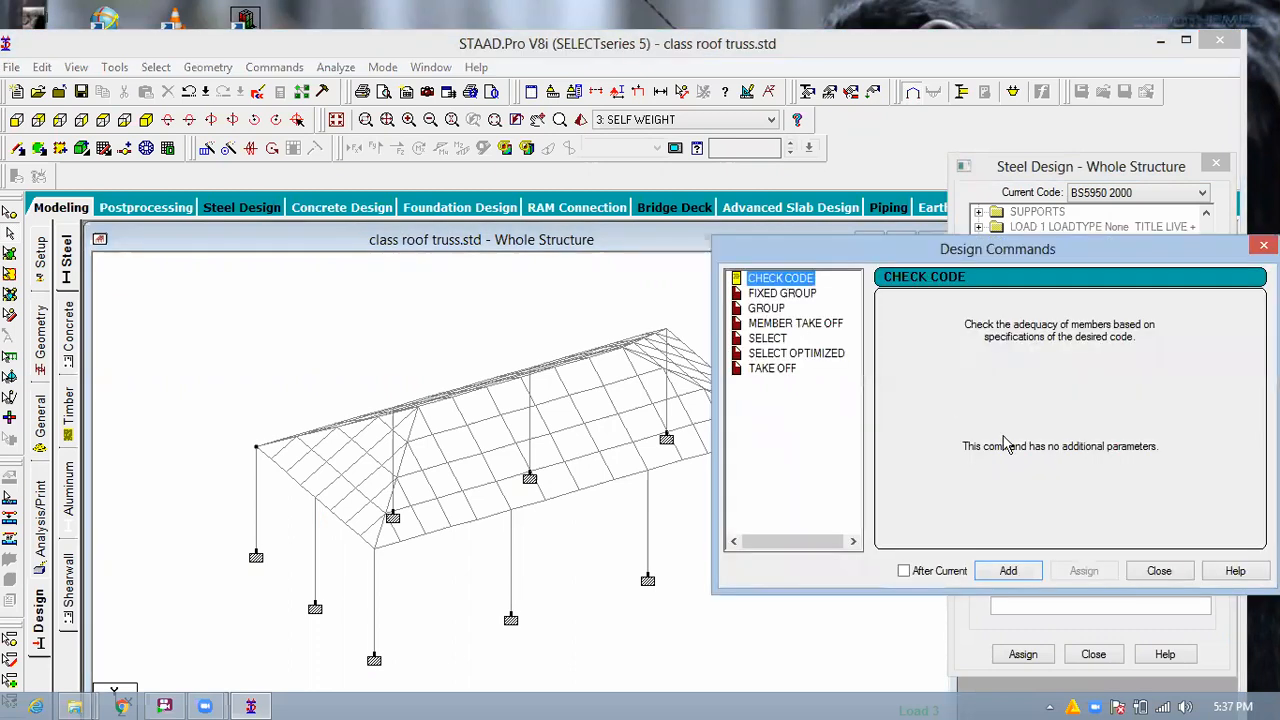
{"action": "left_click", "coordinate": [1010, 571]}
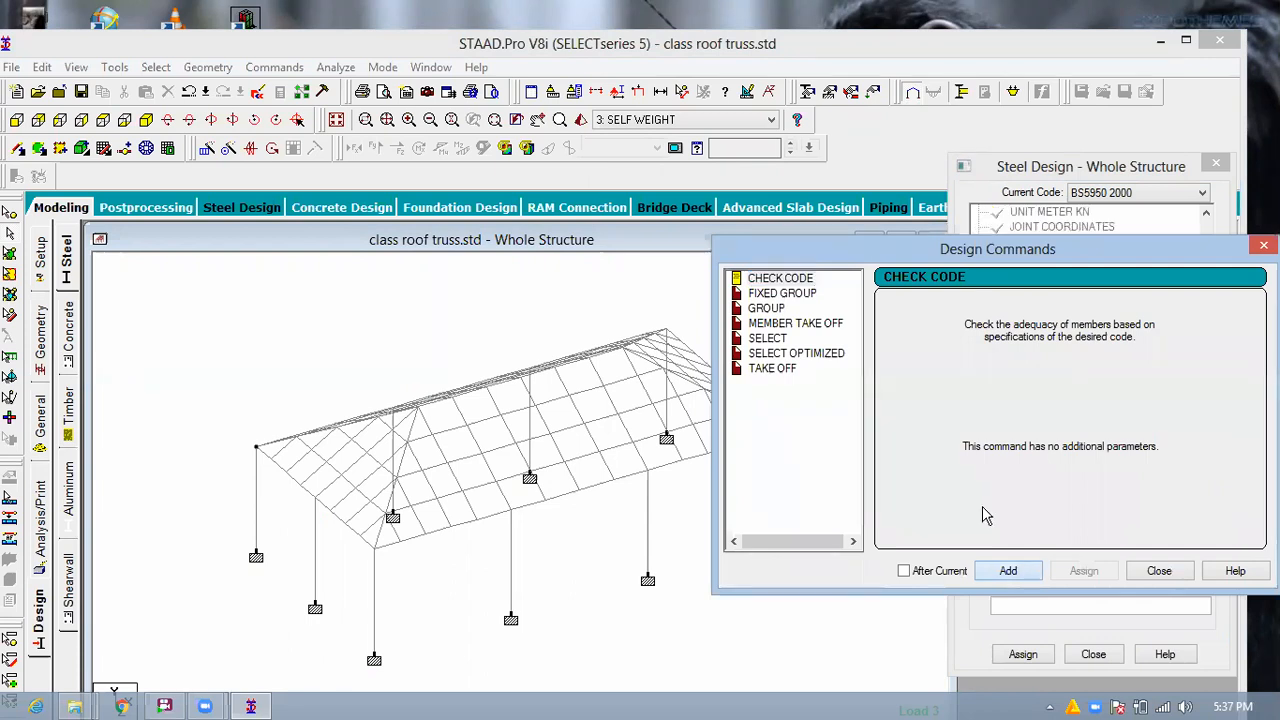
{"action": "left_click", "coordinate": [778, 325]}
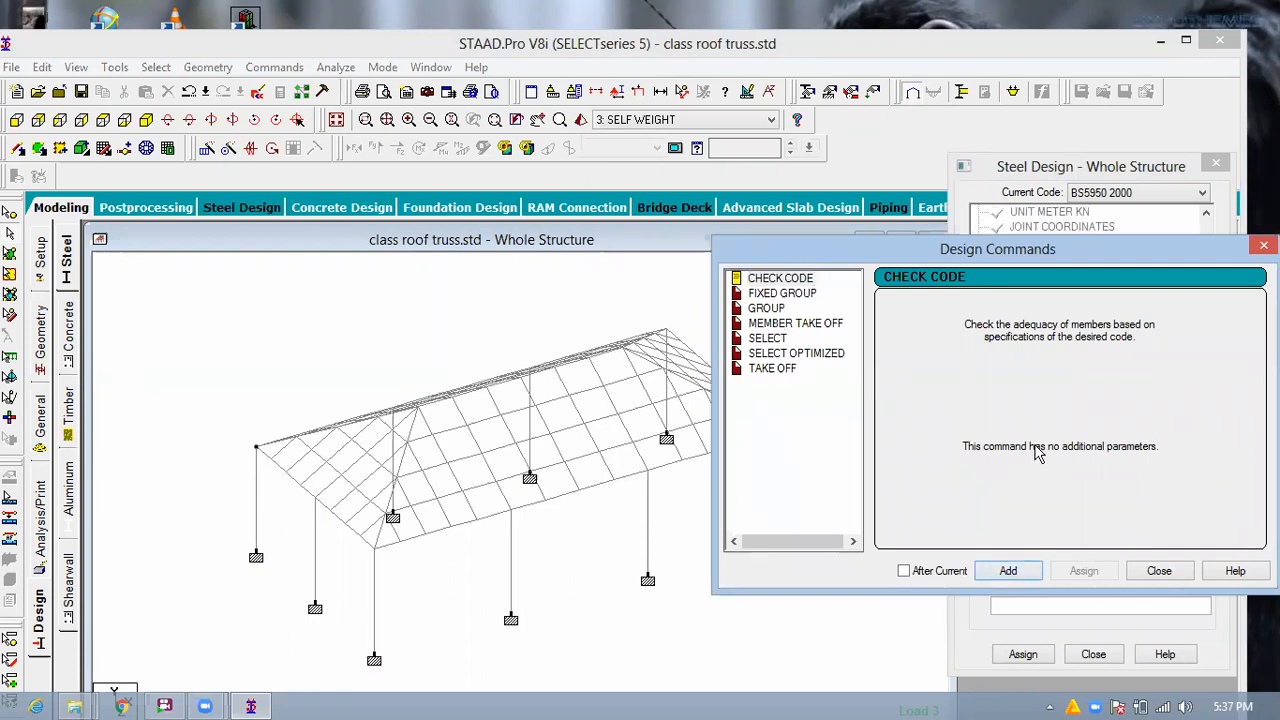
{"action": "left_click", "coordinate": [1020, 578]}
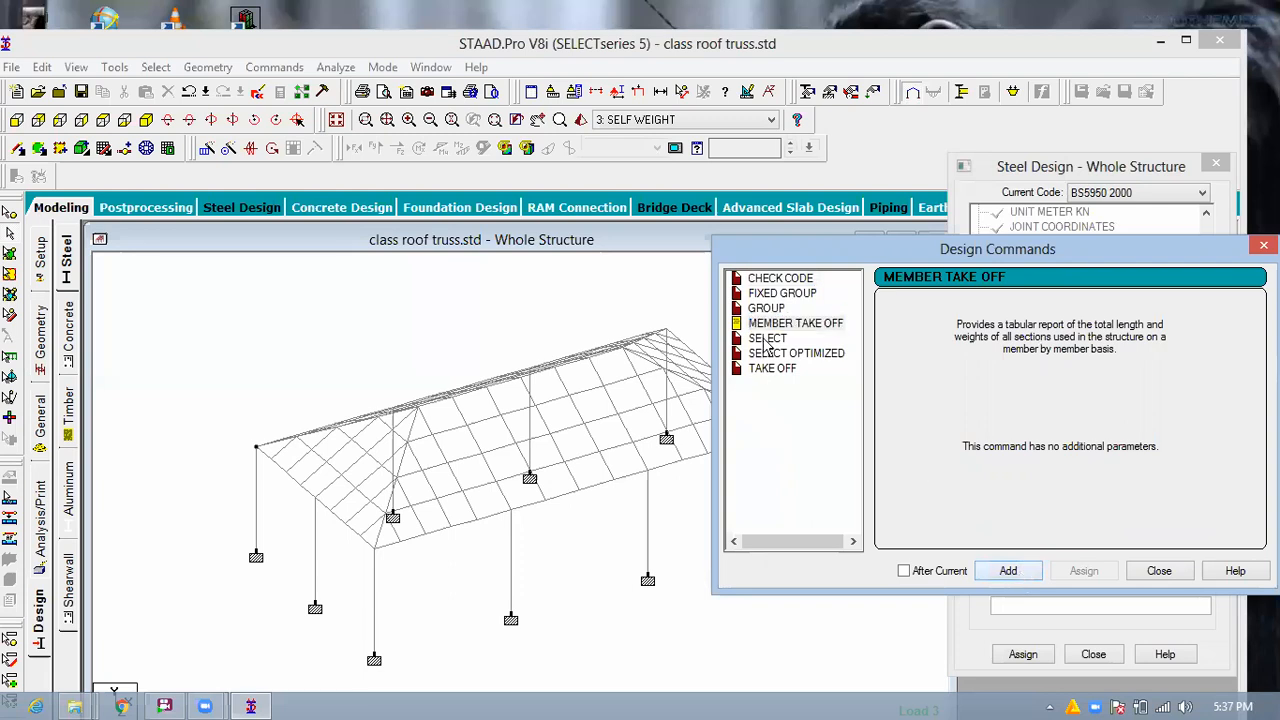
Add the SELECT and TAKE OFF design commands to the steel design.
{"action": "left_click", "coordinate": [1012, 572]}
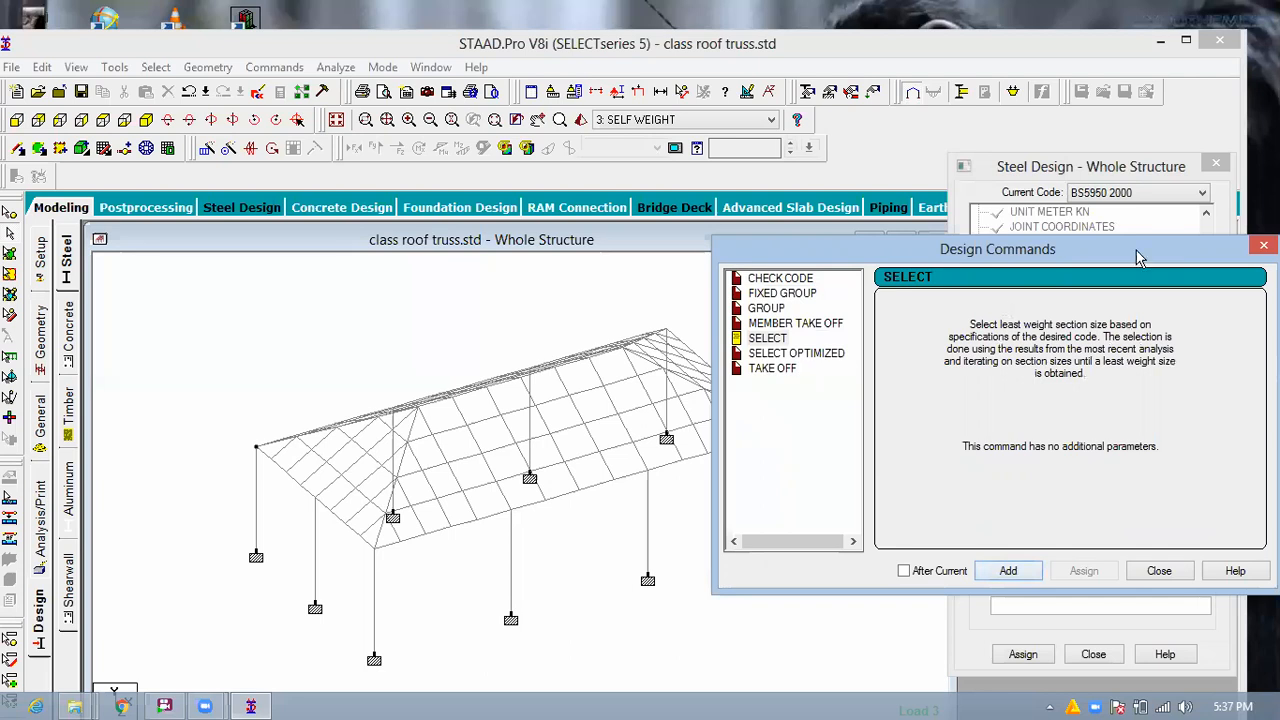
{"action": "left_click_drag", "start_coordinate": [1138, 258], "coordinate": [827, 154]}
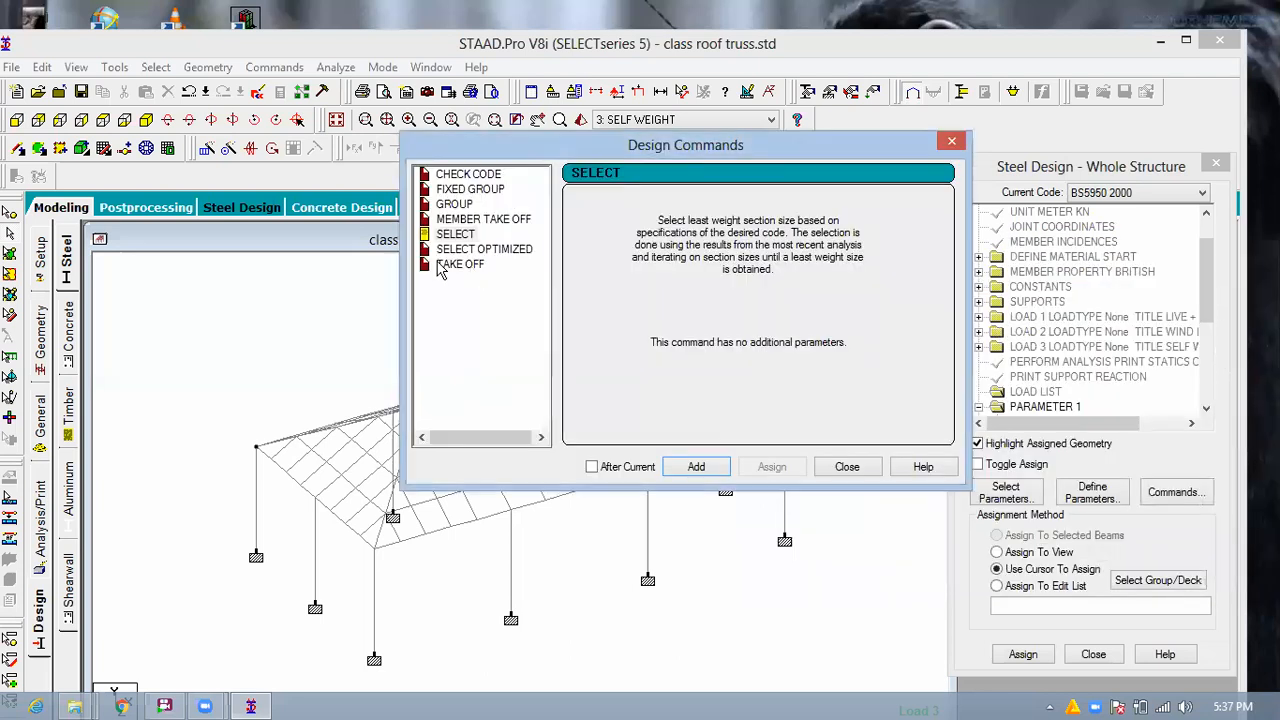
{"action": "left_click", "coordinate": [710, 468]}
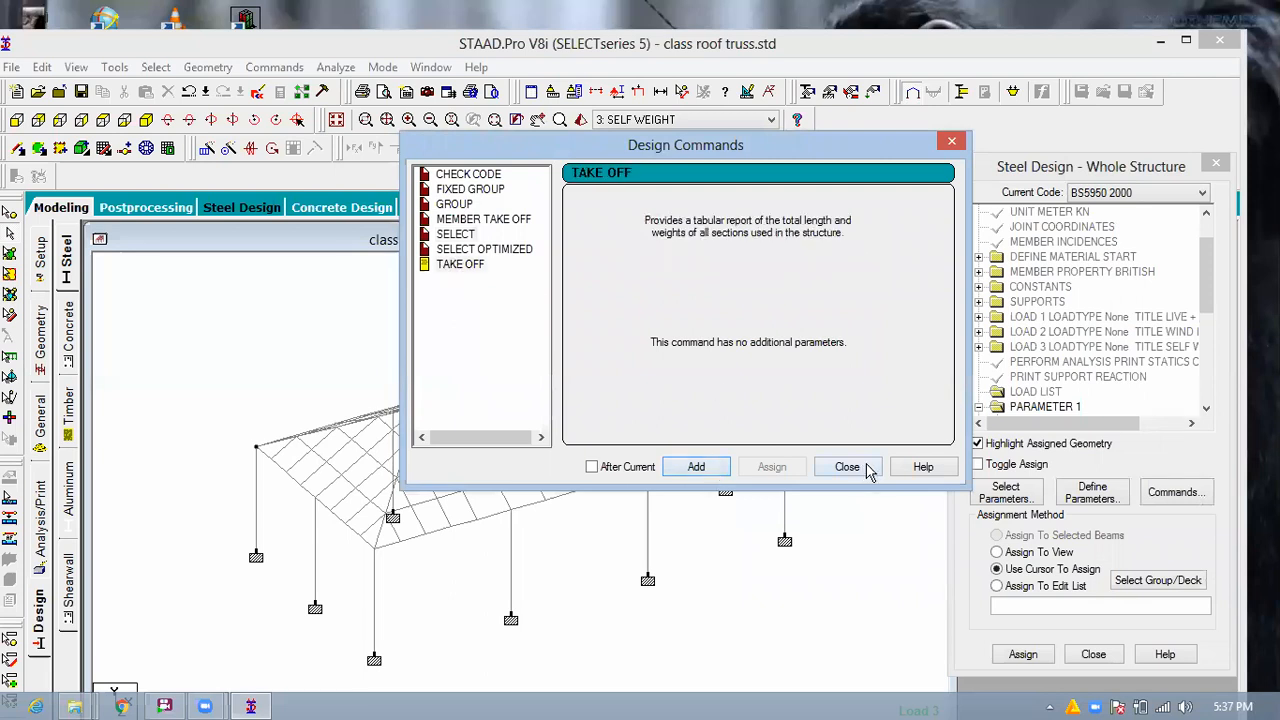
Finish adding design commands and assign the CHECK CODE command to all members in the view.
{"action": "left_click", "coordinate": [1210, 298]}
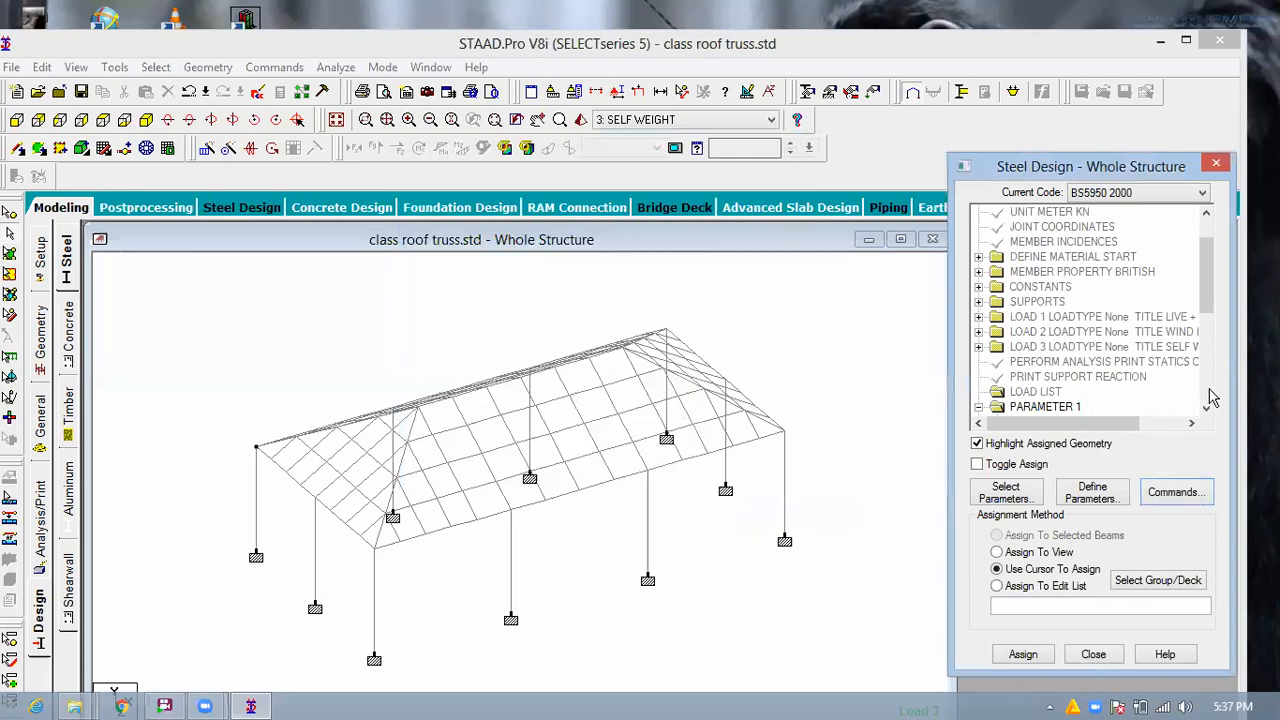
{"action": "scroll", "coordinate": [1210, 398], "scroll_direction": "down", "scroll_amount": 5}
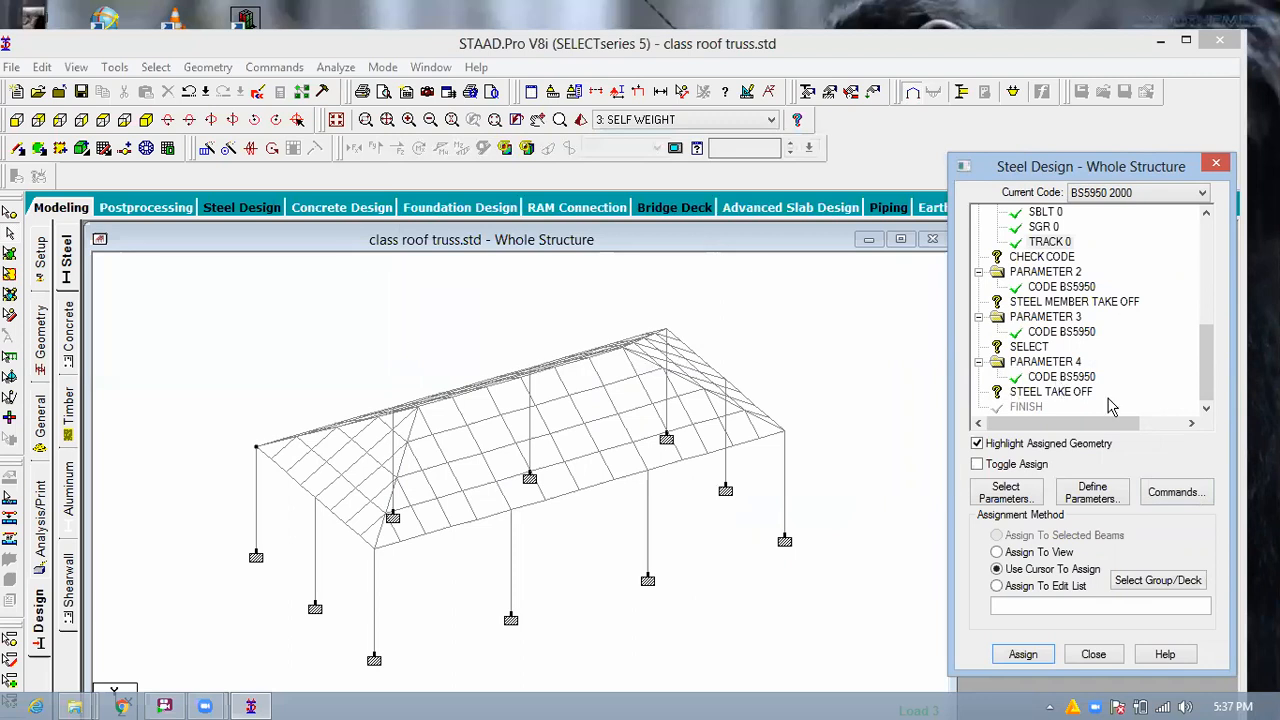
{"action": "left_click", "coordinate": [1052, 258]}
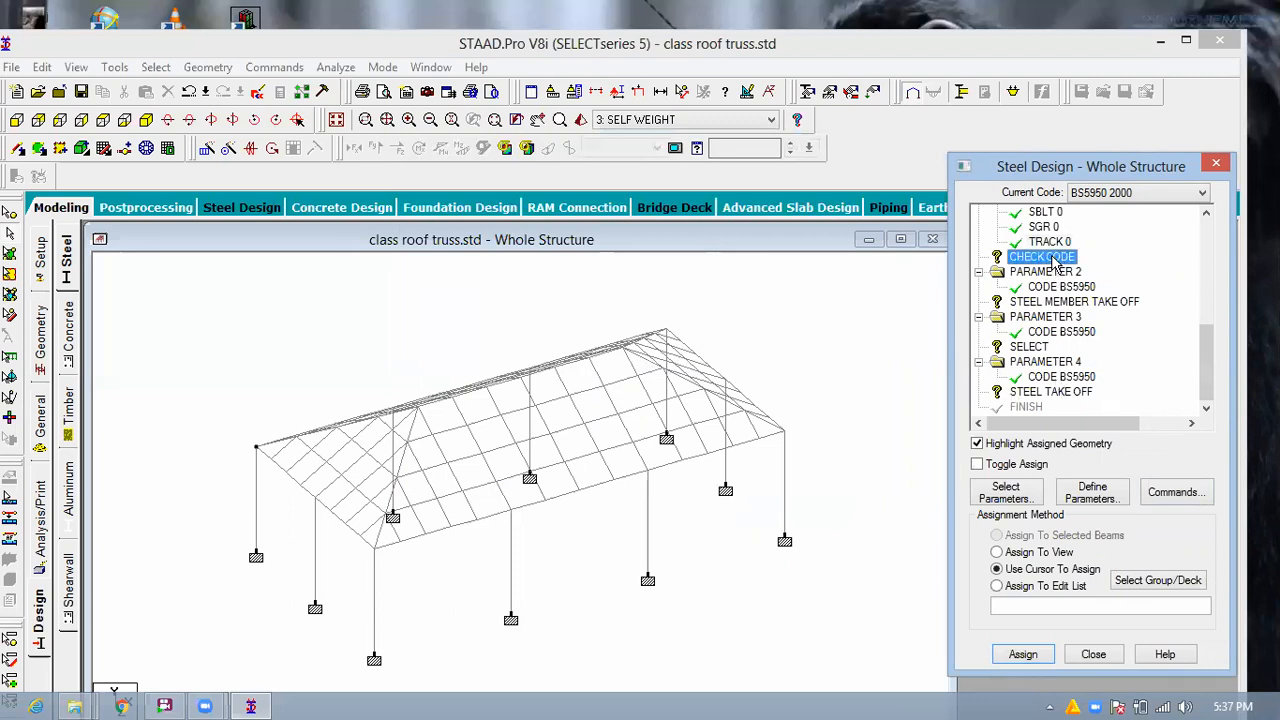
{"action": "left_click", "coordinate": [1030, 553]}
{"action": "left_click", "coordinate": [1020, 654]}
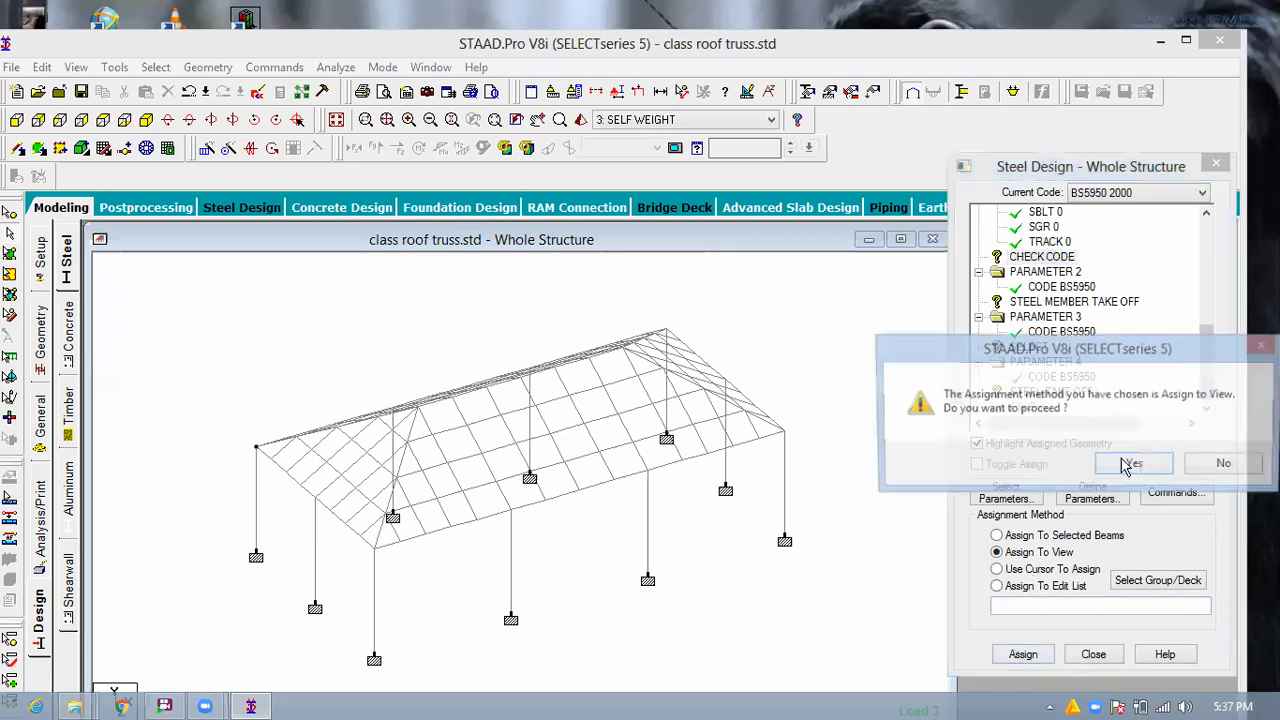
{"action": "key", "text": "Return"}
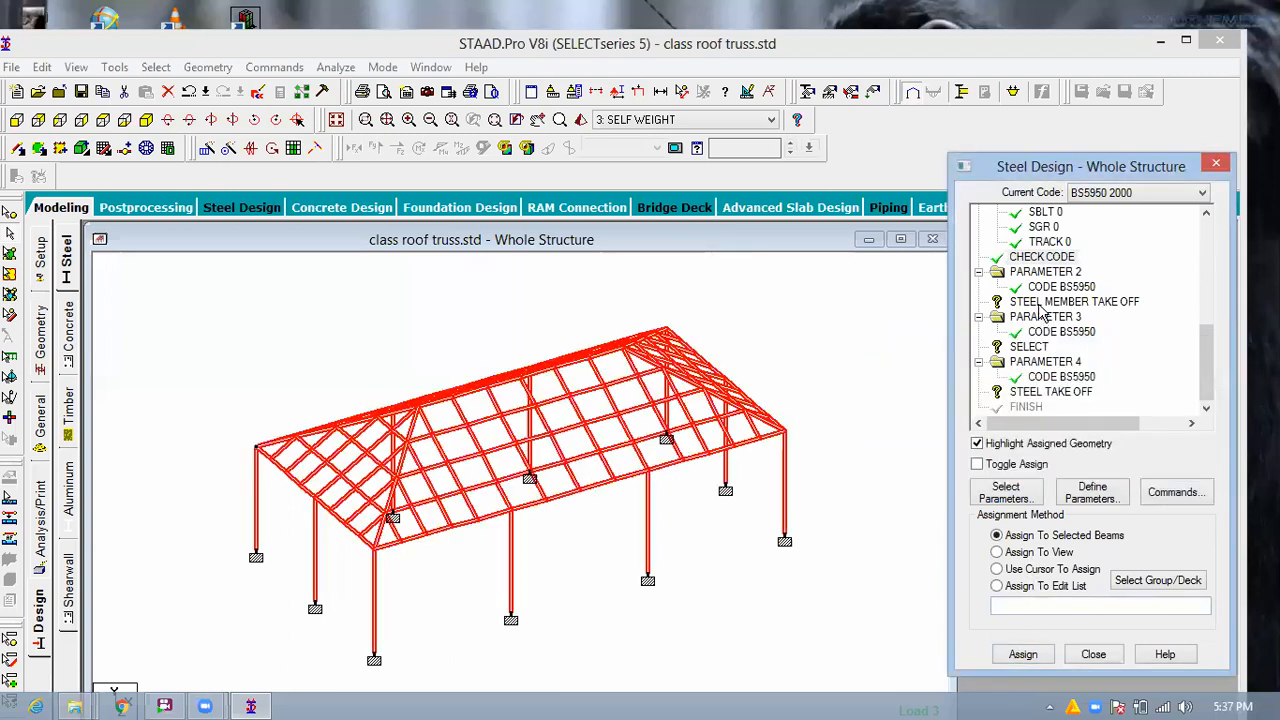
Assign the STEEL MEMBER TAKE OFF command to all members in the view.
{"action": "left_click", "coordinate": [1042, 302]}
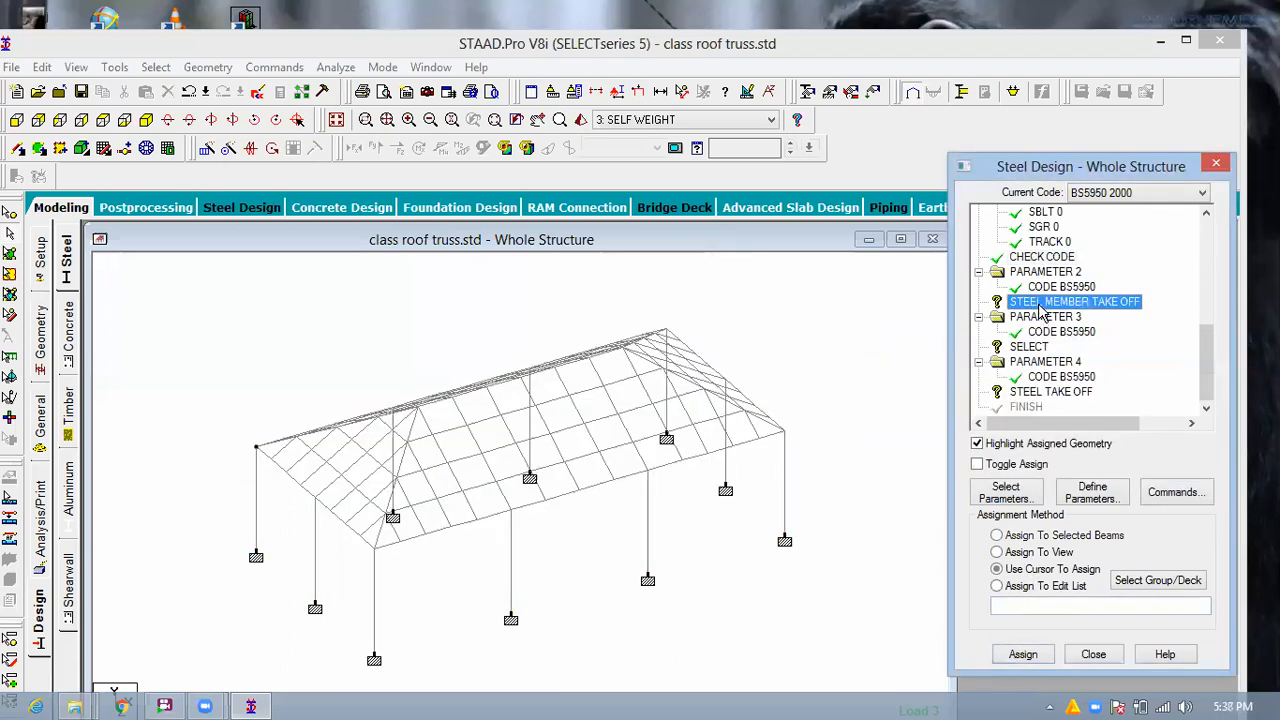
{"action": "left_click", "coordinate": [1030, 553]}
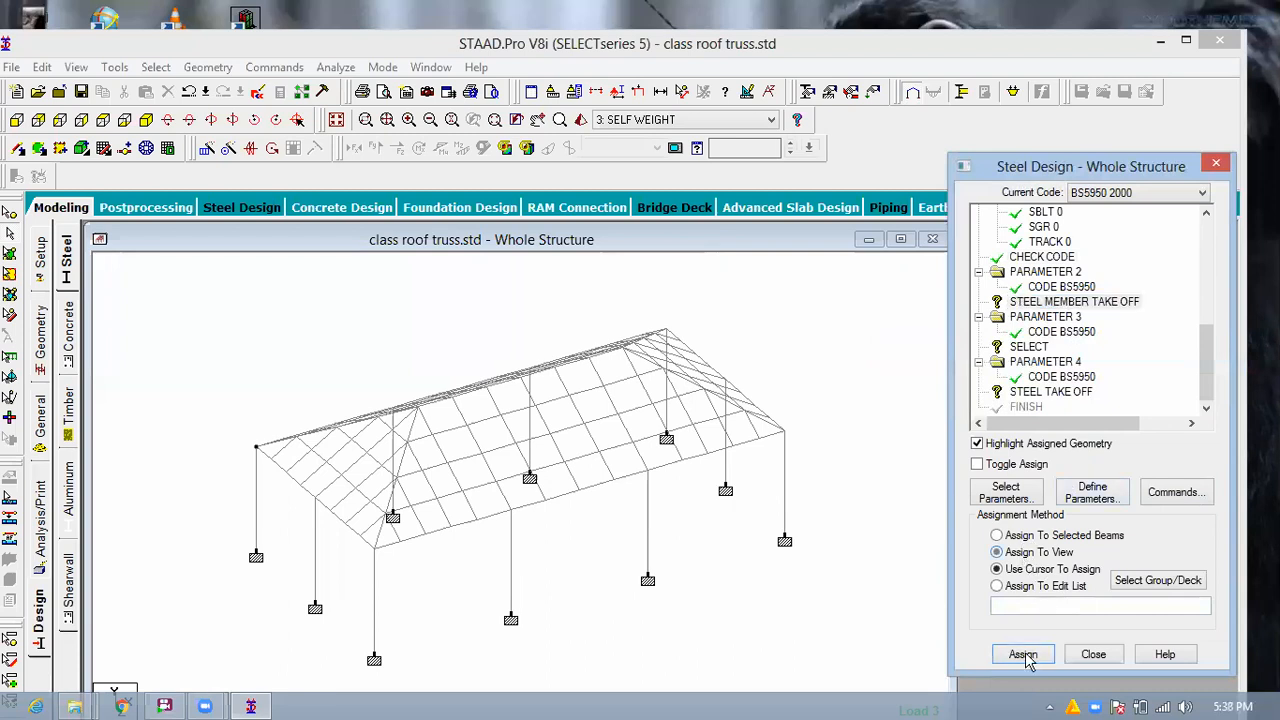
{"action": "key", "text": "Return"}
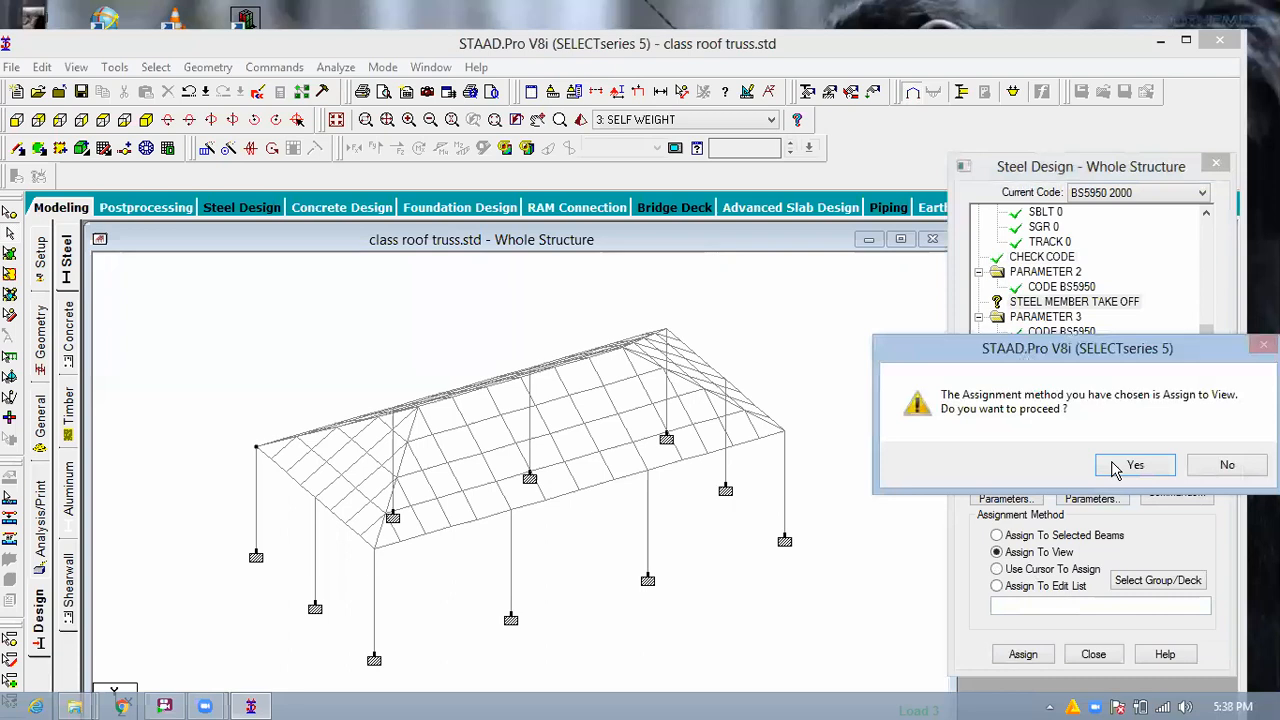
{"action": "key", "text": "Return"}
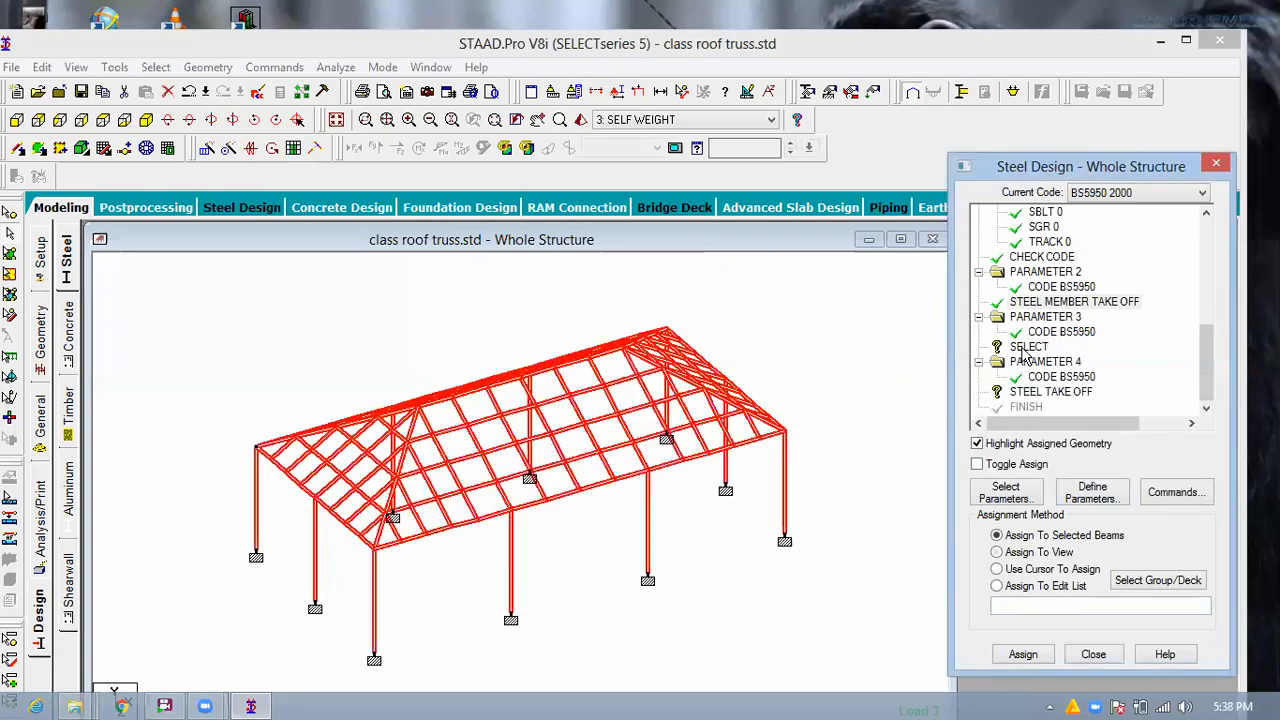
Assign the SELECT design command to all members in the view.
{"action": "left_click", "coordinate": [1043, 560]}
{"action": "left_click", "coordinate": [1043, 556]}
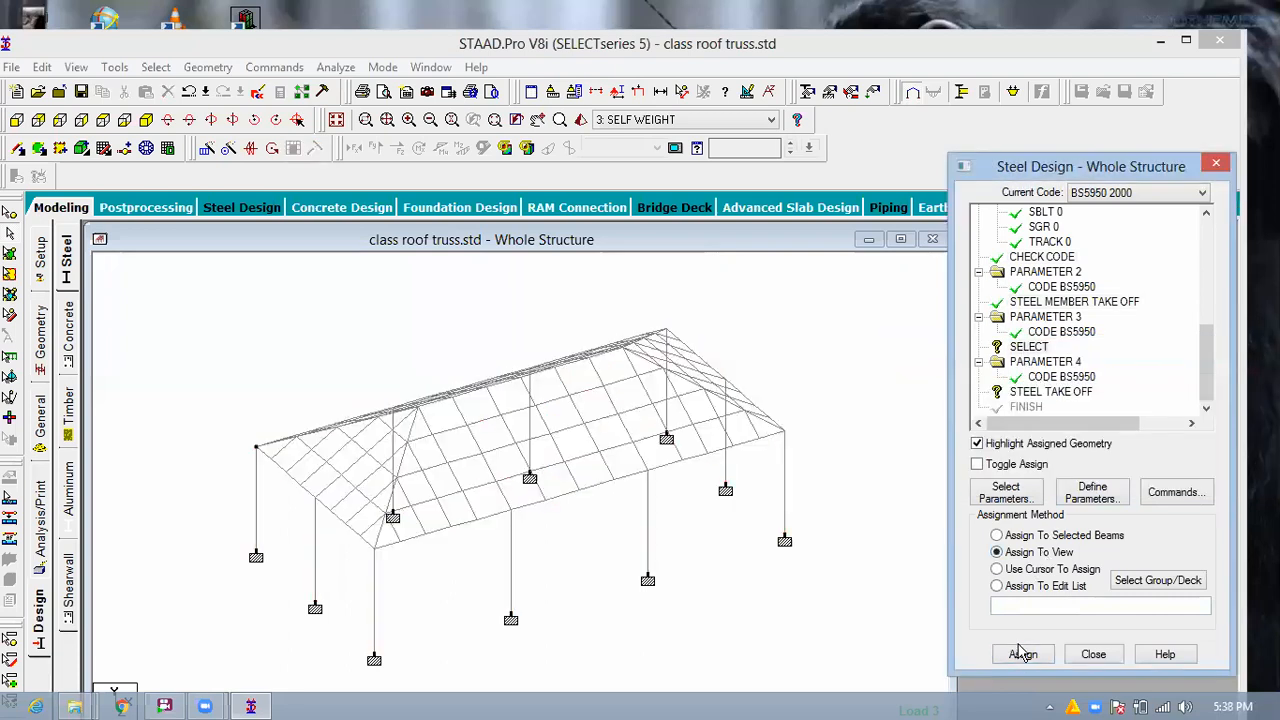
{"action": "left_click", "coordinate": [1020, 652]}
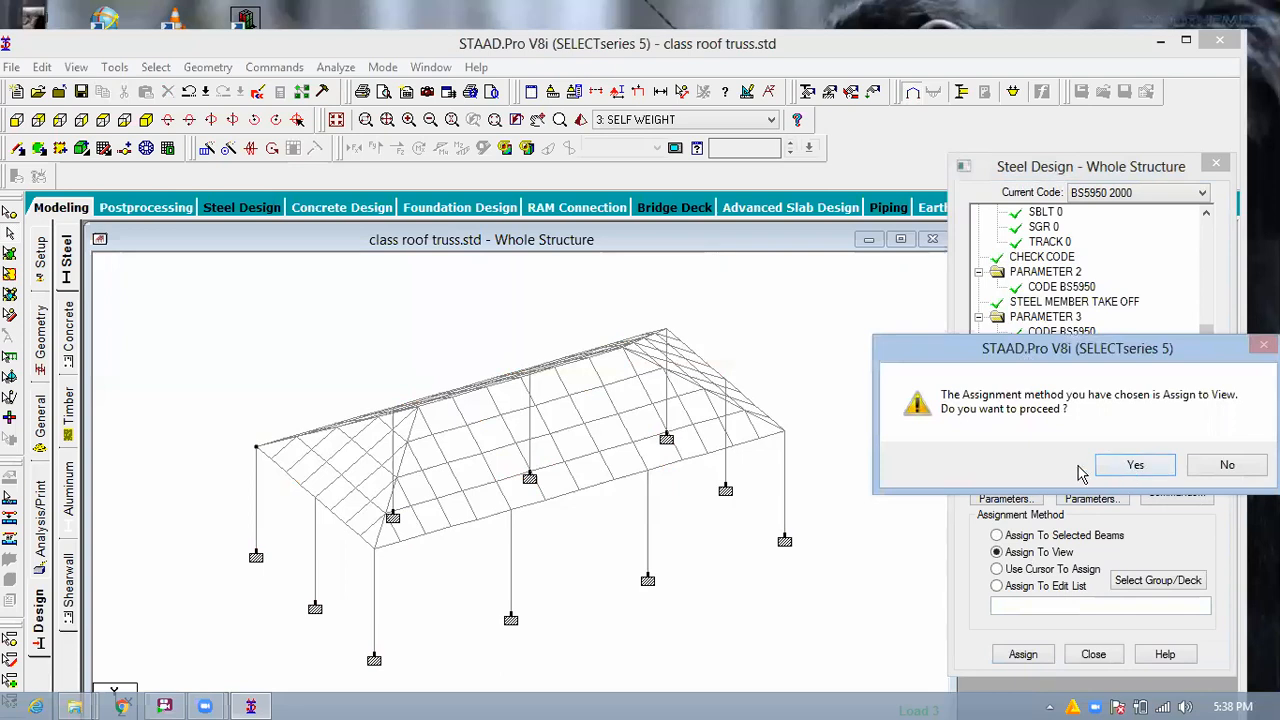
{"action": "key", "text": "Return"}
Assign the STEEL TAKE OFF command to all members in the view.
{"action": "left_click", "coordinate": [1036, 391]}
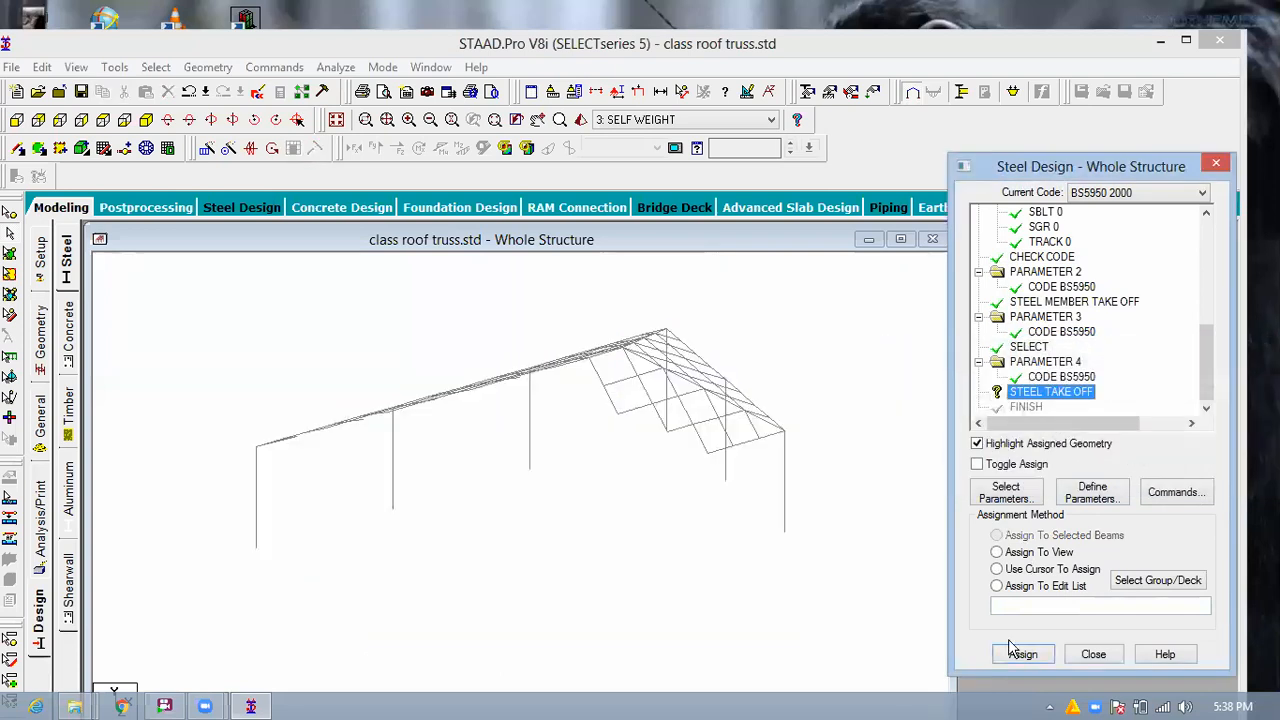
{"action": "left_click", "coordinate": [1030, 567]}
{"action": "left_click", "coordinate": [1024, 654]}
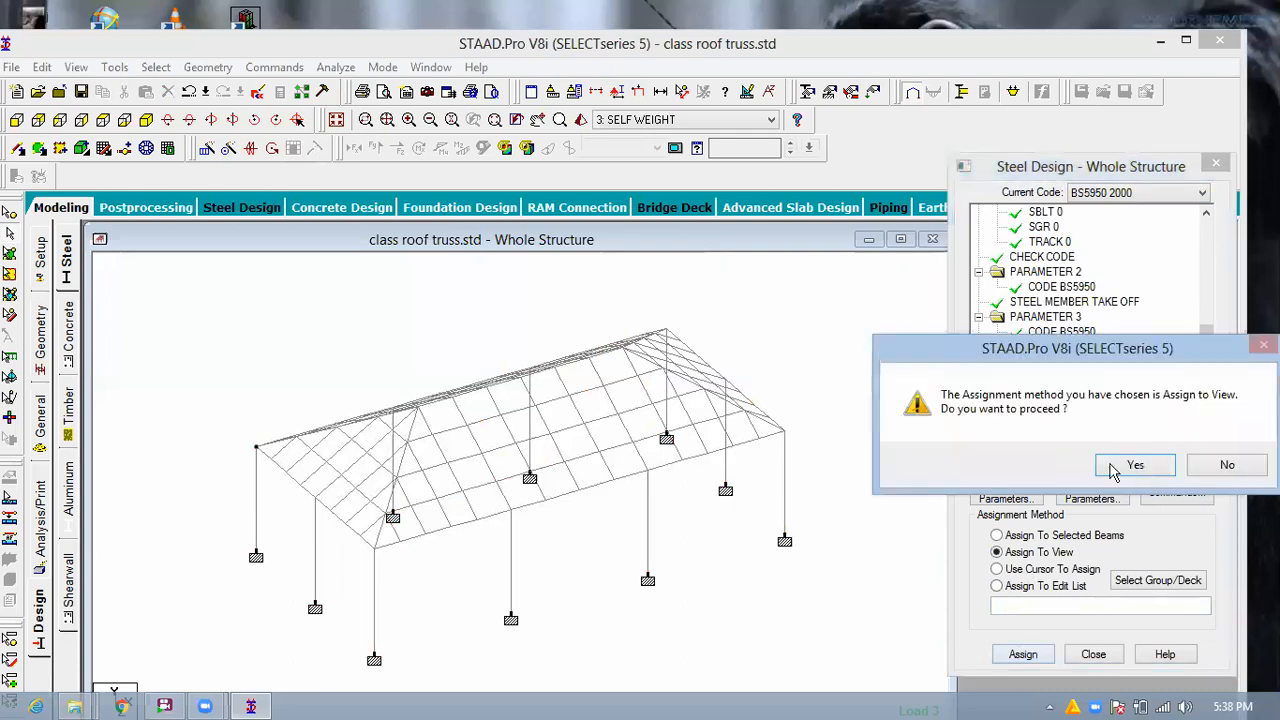
{"action": "left_click", "coordinate": [1108, 472]}
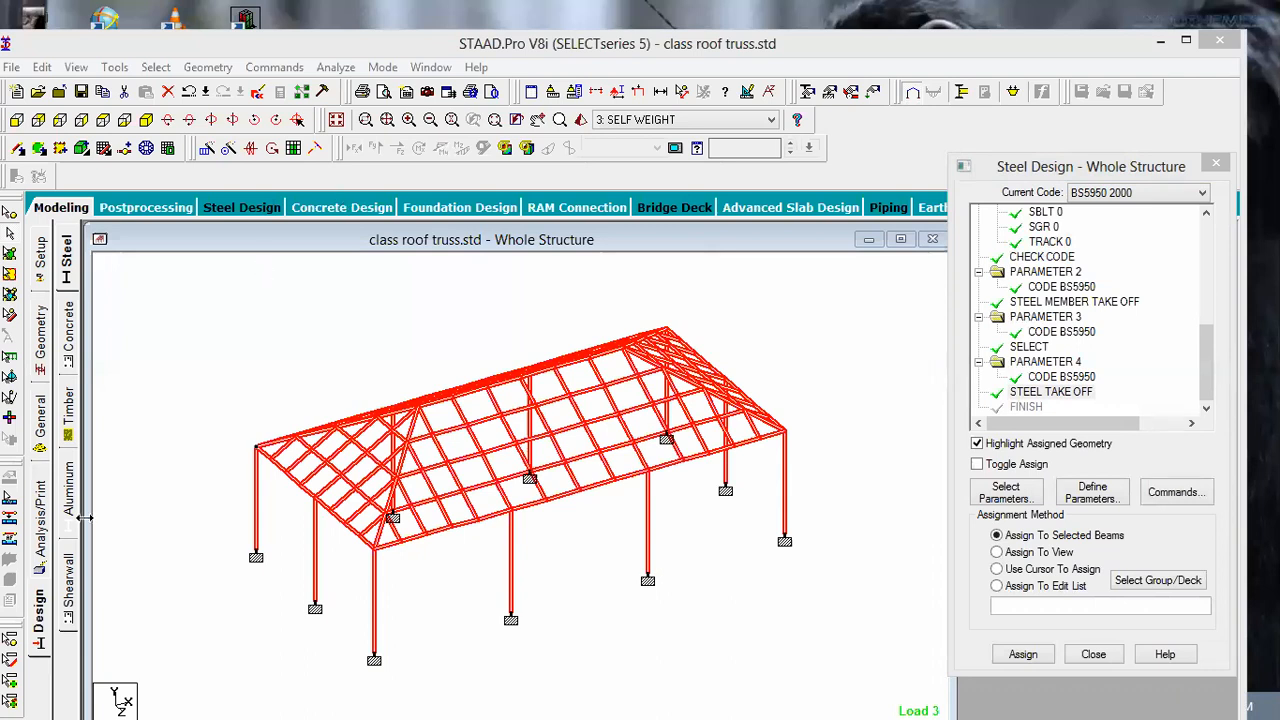
Add a PERFORM ANALYSIS command with the No Print option after the steel design commands.
{"action": "left_click", "coordinate": [41, 527]}
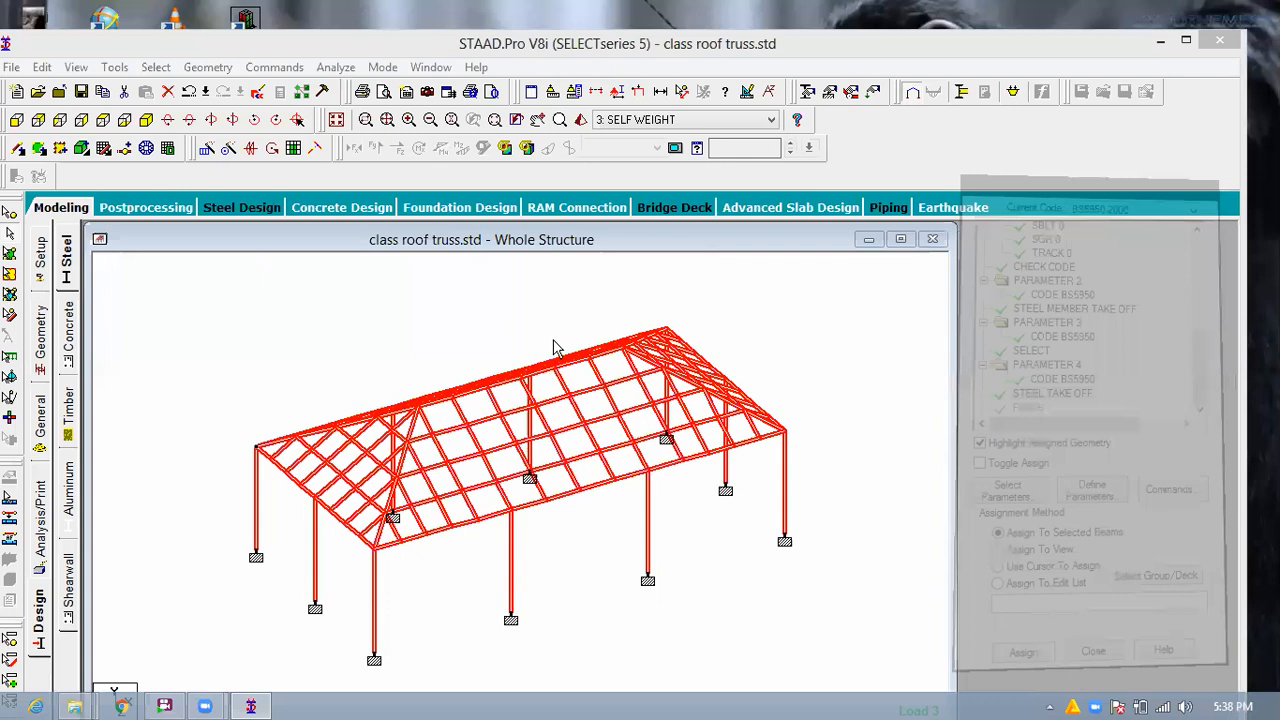
{"action": "left_click", "coordinate": [584, 602]}
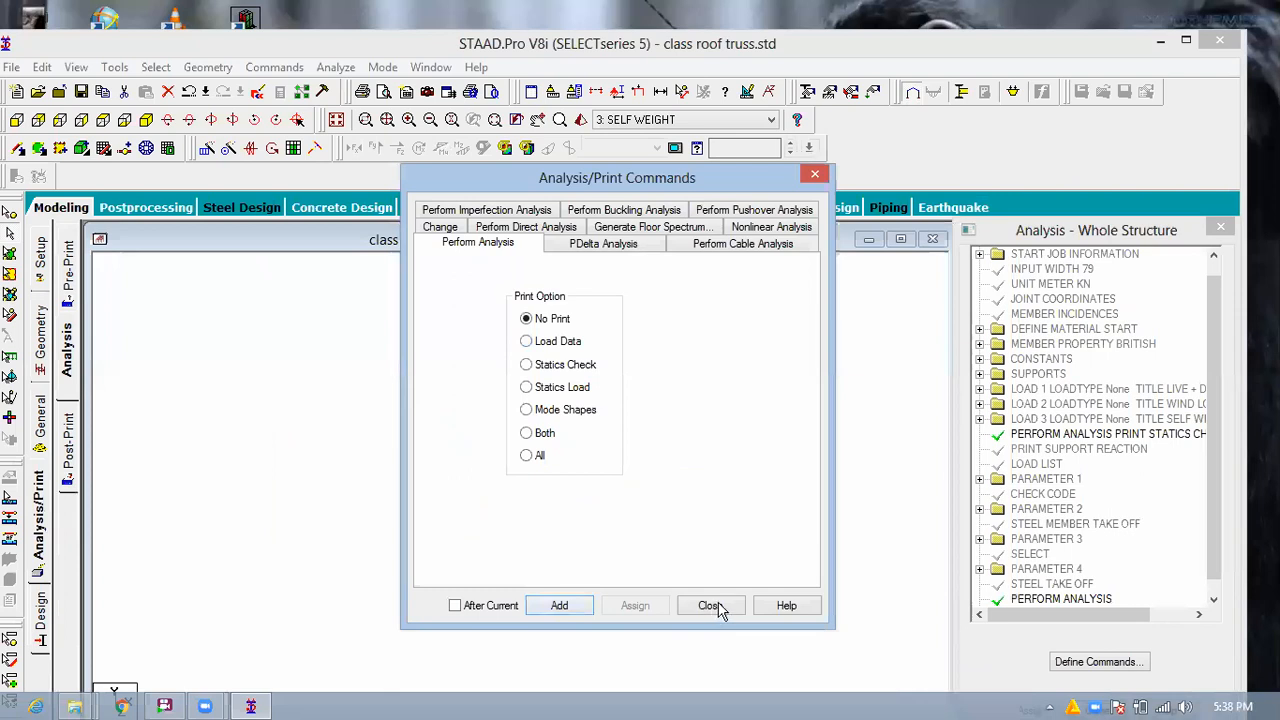
{"action": "left_click_drag", "start_coordinate": [1217, 451], "coordinate": [1220, 590]}
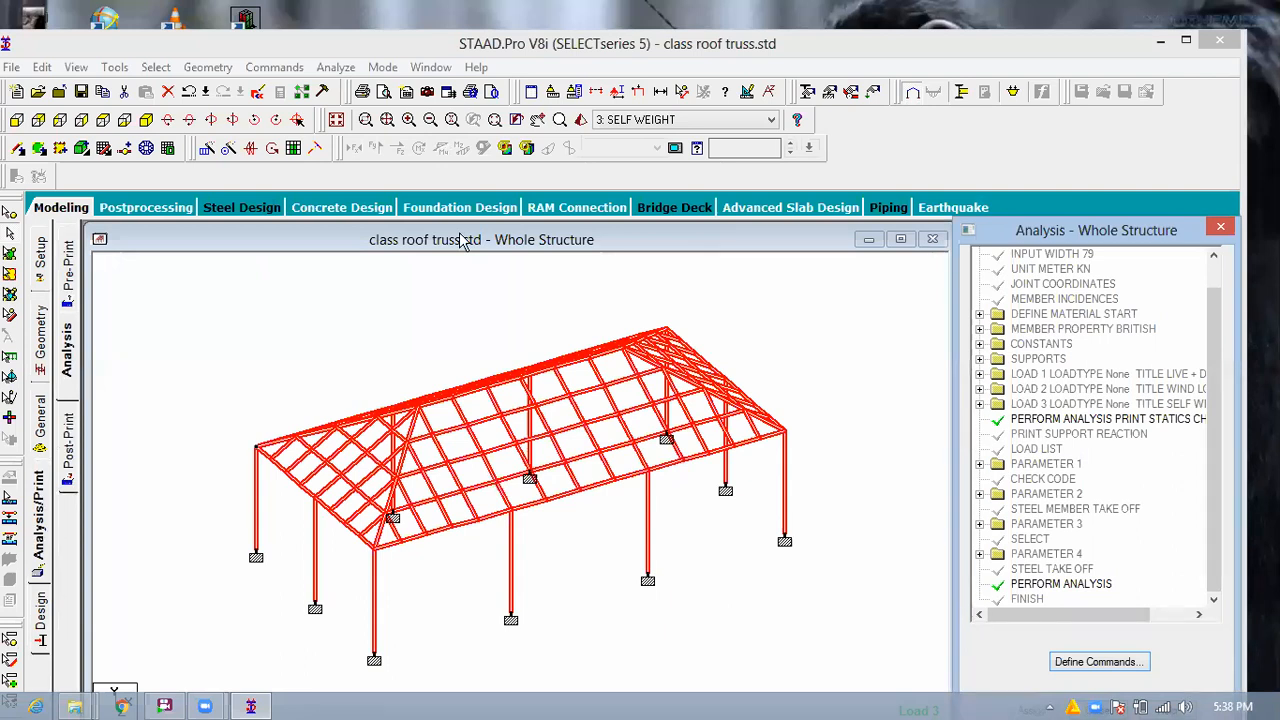
Run the analysis and design of the roof frame, saving the modified structure.
{"action": "key", "text": "alt+a"}
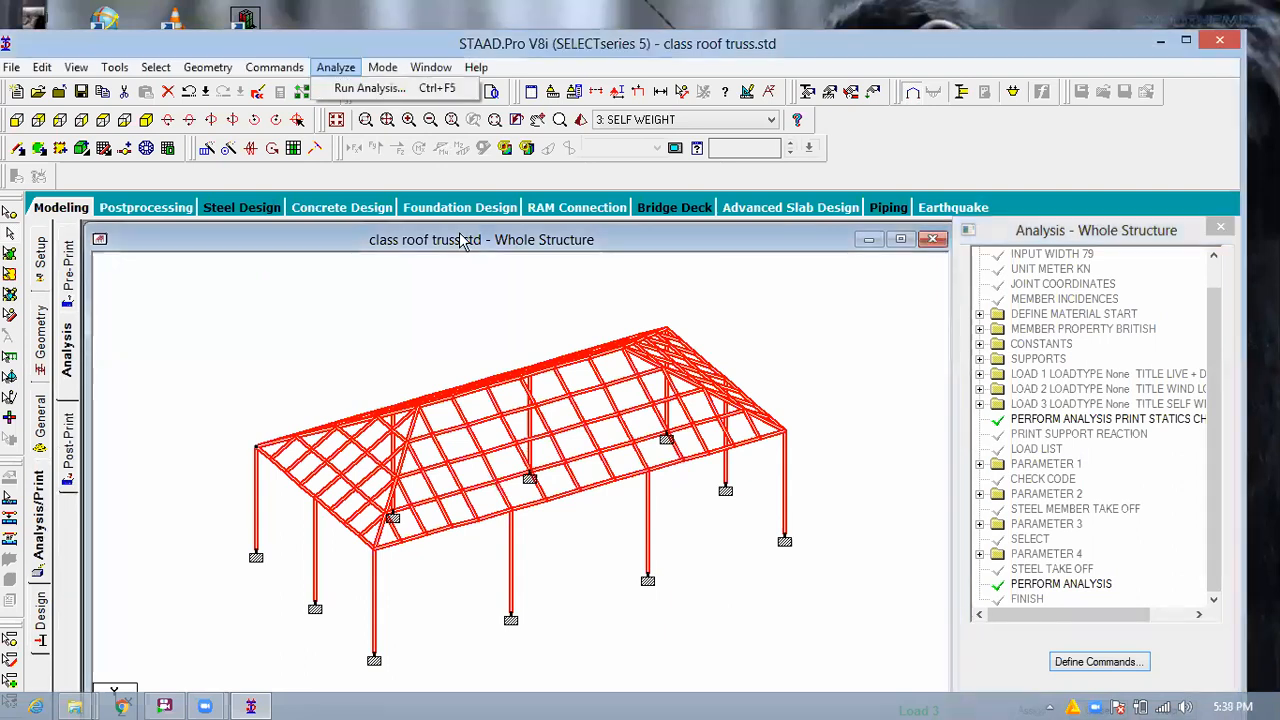
{"action": "left_click", "coordinate": [360, 88]}
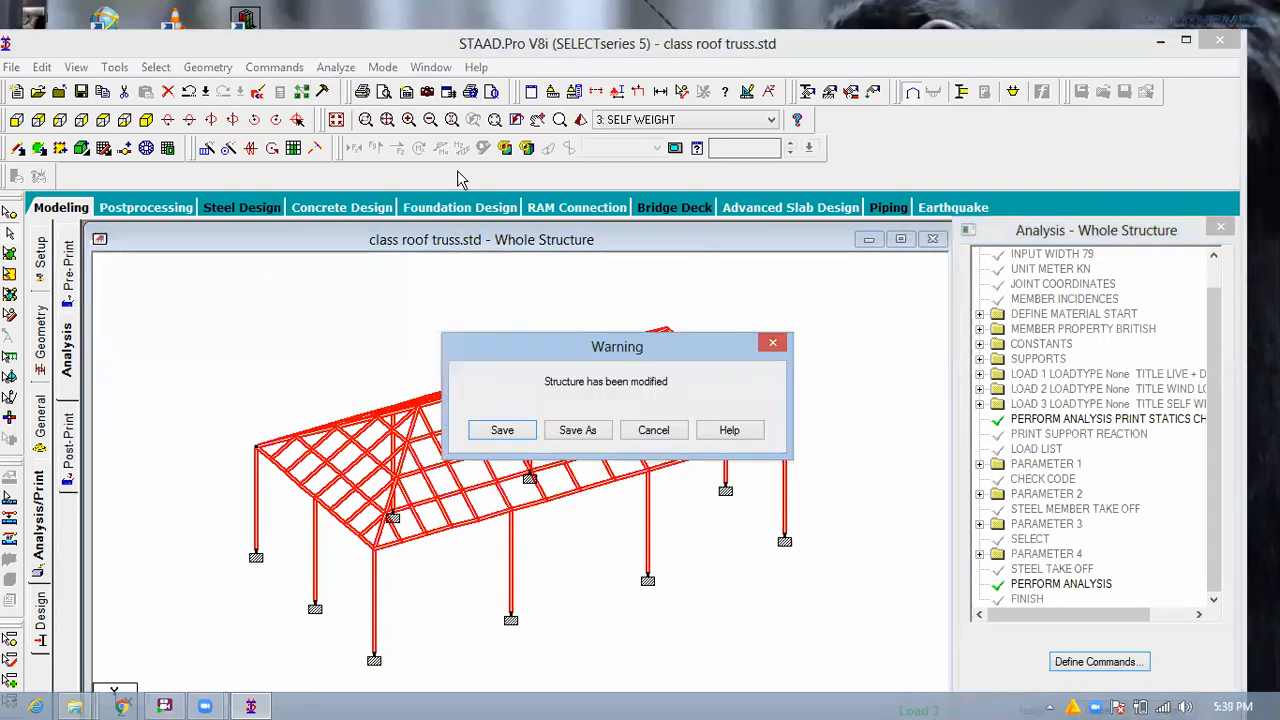
{"action": "left_click", "coordinate": [502, 432]}
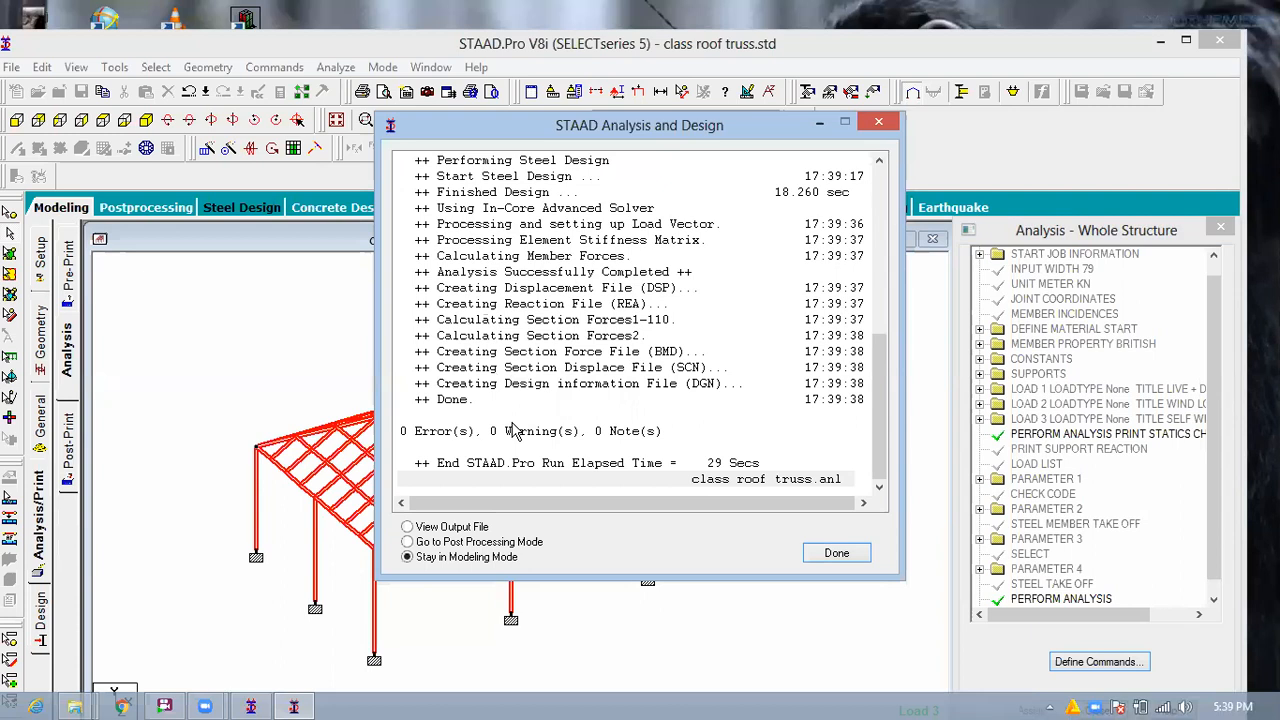
Open the analysis output file and go to the total applied load summary for load case 1.
{"action": "left_click", "coordinate": [471, 529]}
{"action": "key", "text": "Return"}
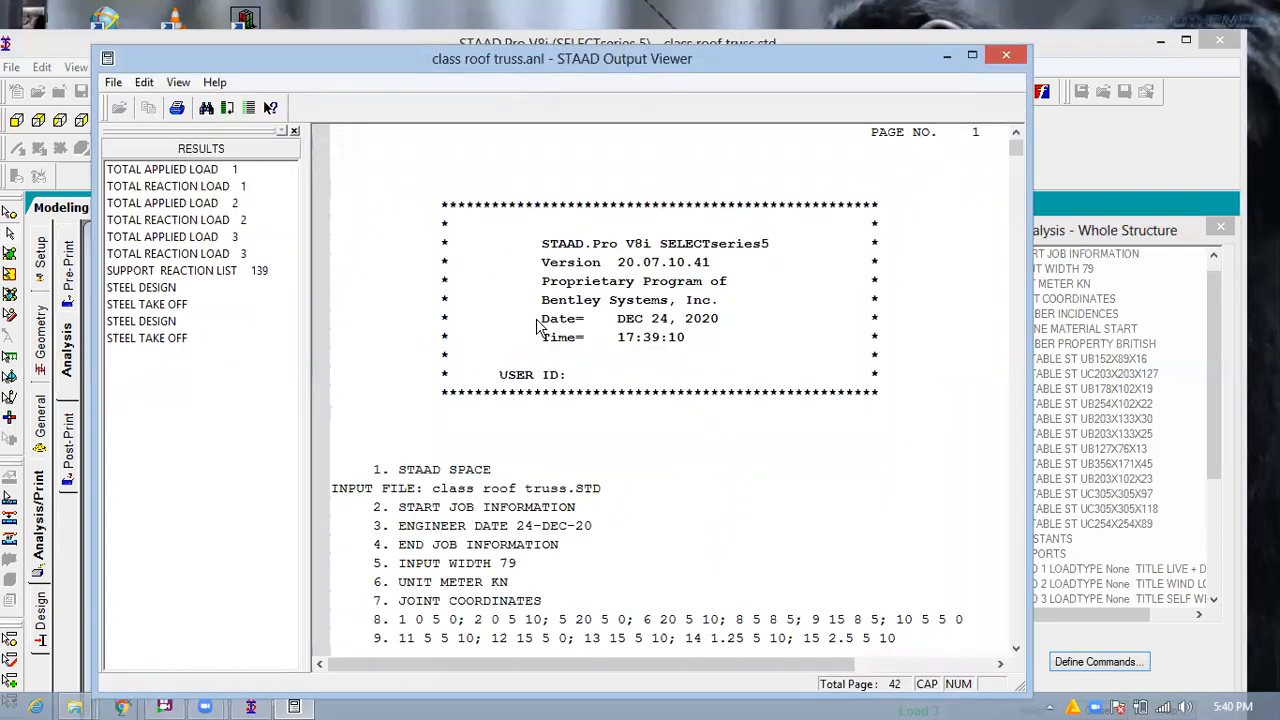
{"action": "left_click", "coordinate": [537, 325]}
{"action": "left_click", "coordinate": [188, 172]}
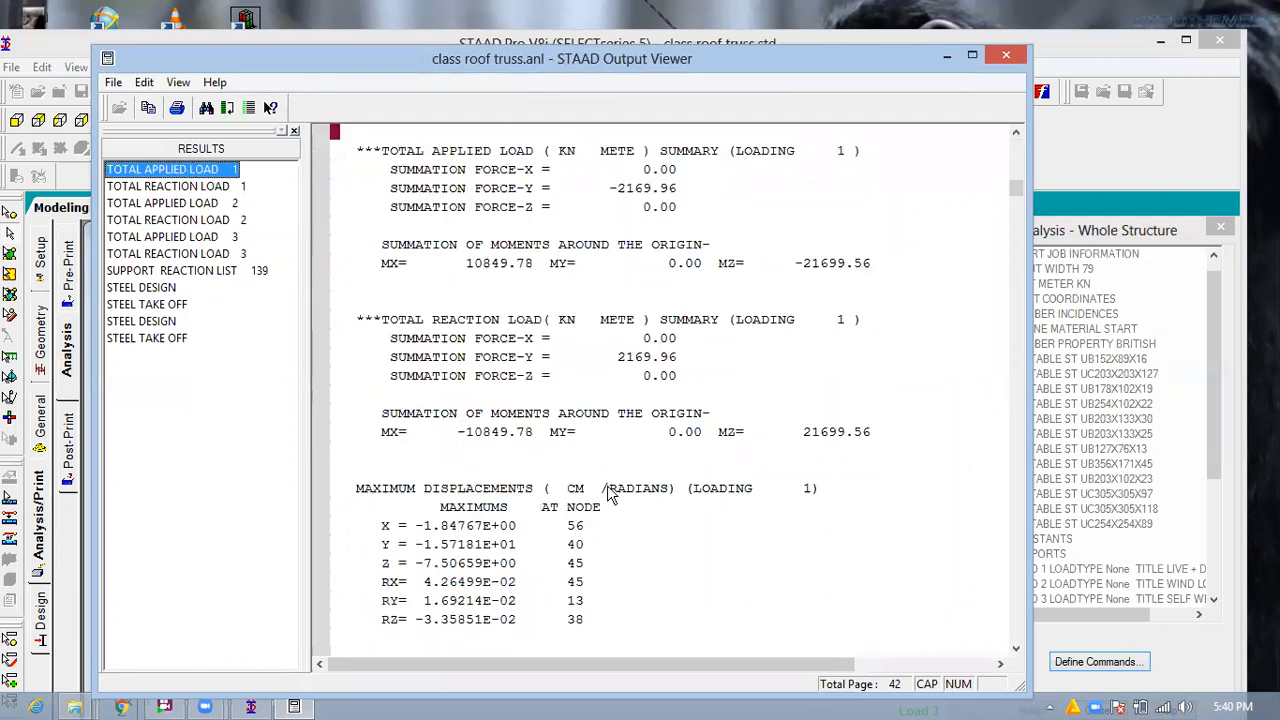
Examine the steel member selection results, checking each member's selected section, pass/fail result and utilisation ratio.
{"action": "left_click", "coordinate": [168, 324]}
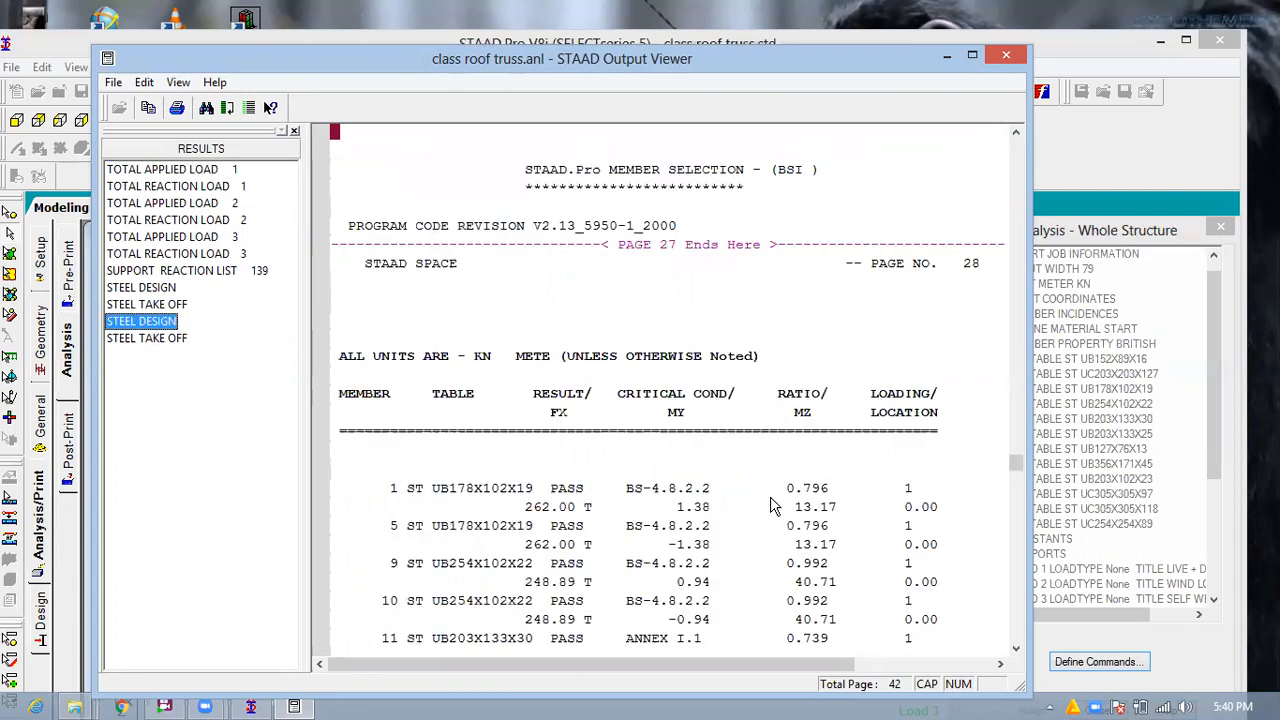
{"action": "left_click", "coordinate": [676, 388]}
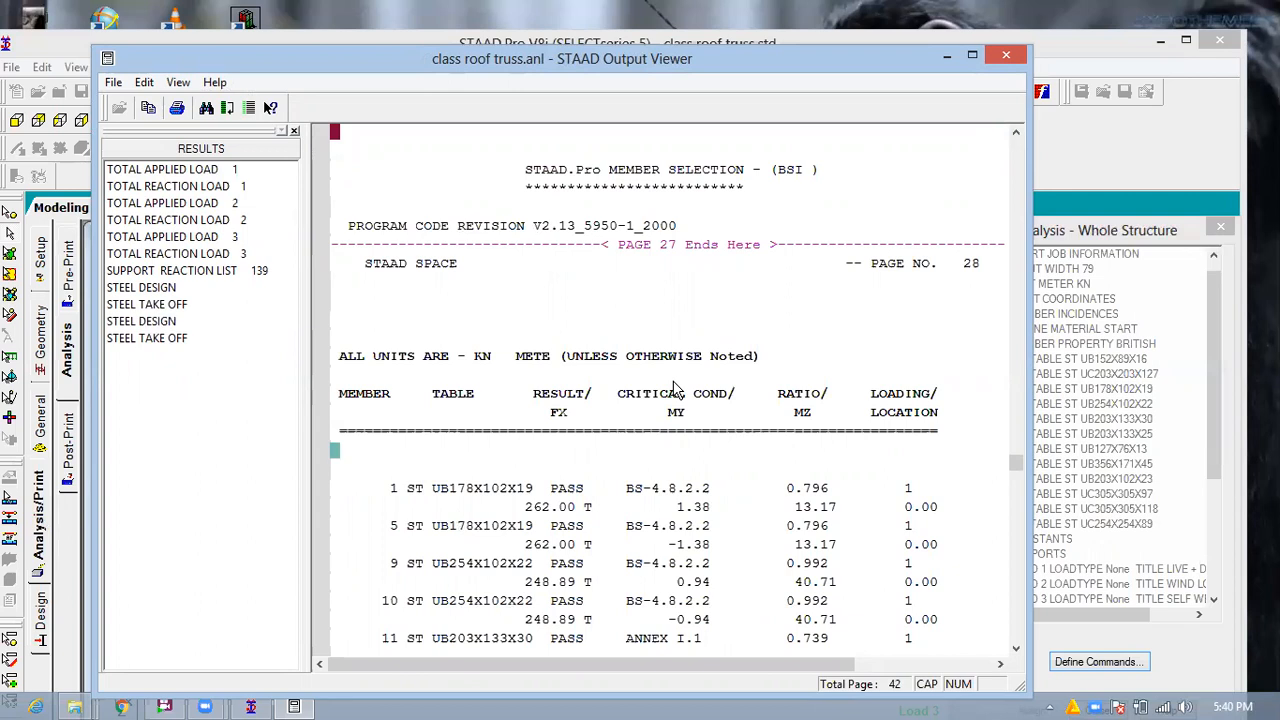
{"action": "scroll", "coordinate": [676, 388], "scroll_direction": "down", "scroll_amount": 2}
{"action": "scroll", "coordinate": [676, 388], "scroll_direction": "down", "scroll_amount": 3}
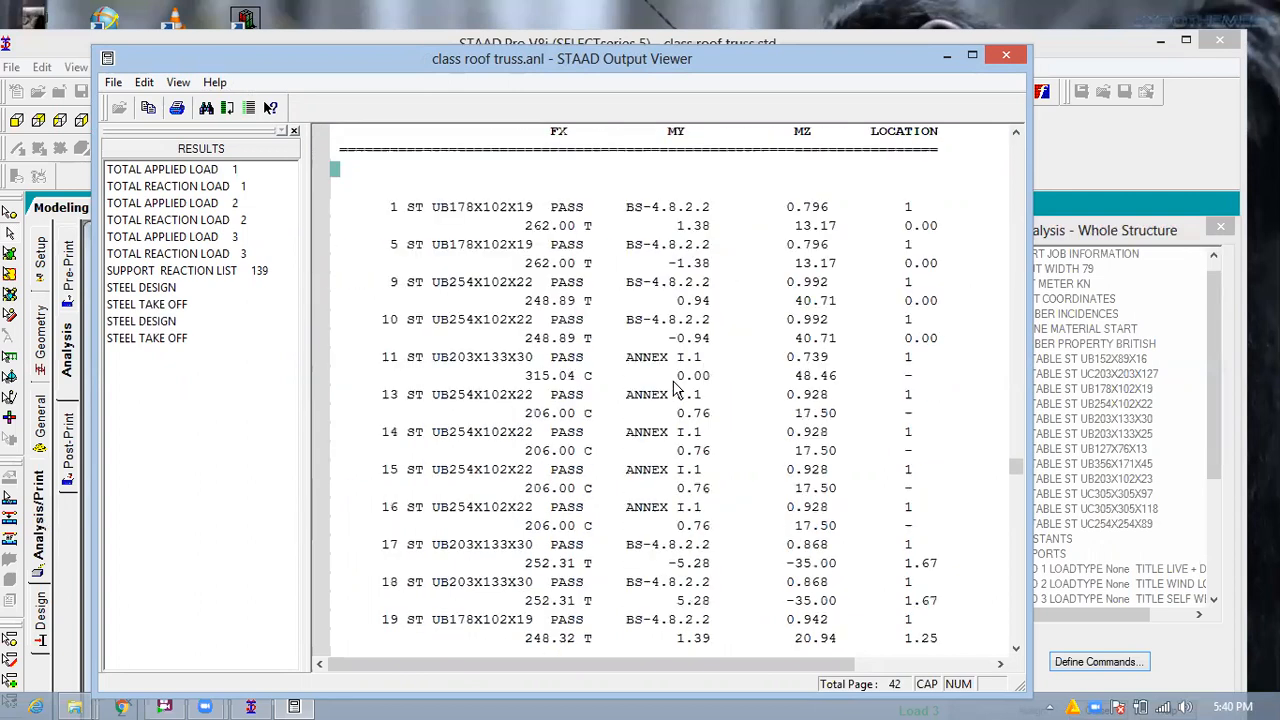
{"action": "scroll", "coordinate": [676, 388], "scroll_direction": "down", "scroll_amount": 10}
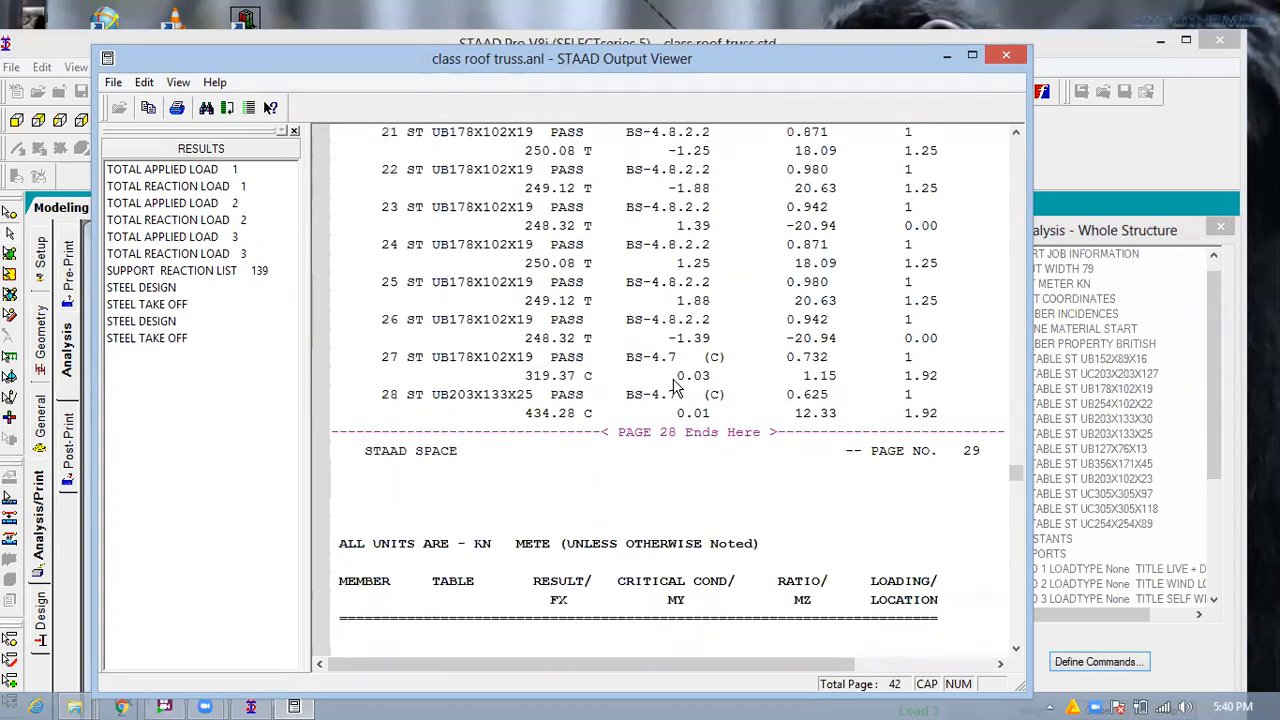
{"action": "scroll", "coordinate": [676, 388], "scroll_direction": "down", "scroll_amount": 2}
{"action": "scroll", "coordinate": [676, 388], "scroll_direction": "down", "scroll_amount": 1}
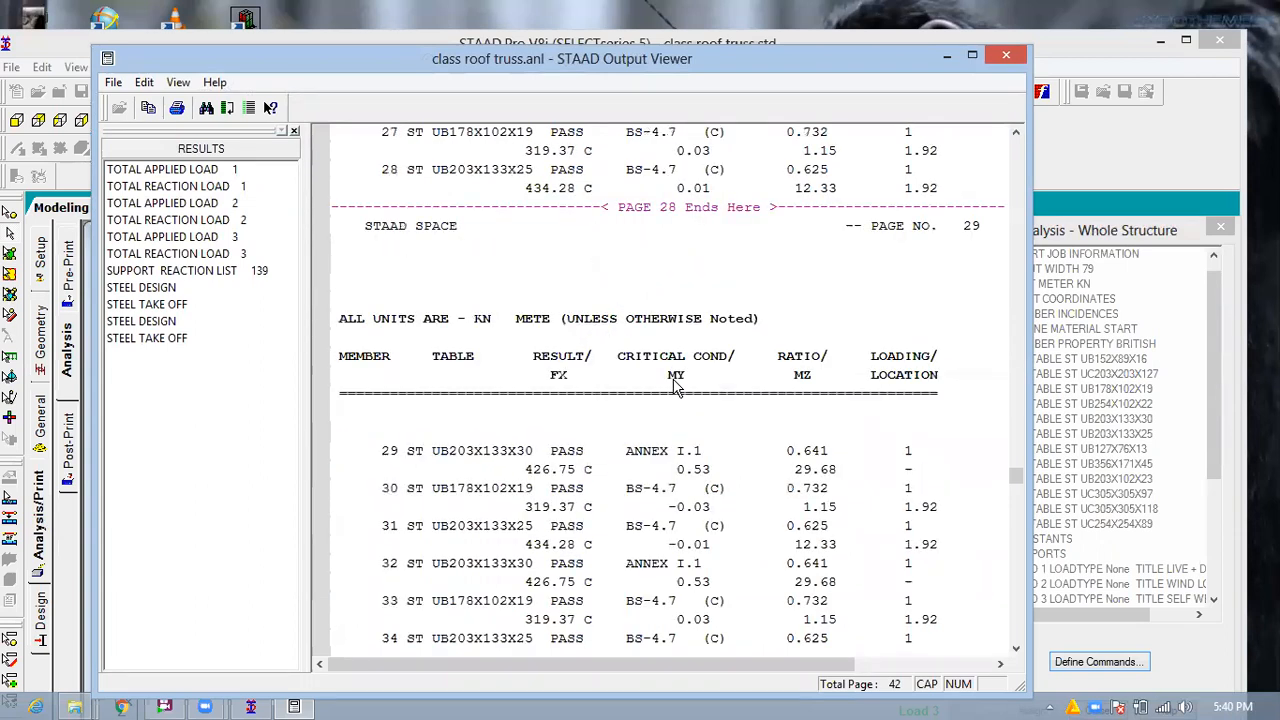
{"action": "scroll", "coordinate": [676, 388], "scroll_direction": "down", "scroll_amount": 4}
{"action": "scroll", "coordinate": [676, 388], "scroll_direction": "down", "scroll_amount": 2}
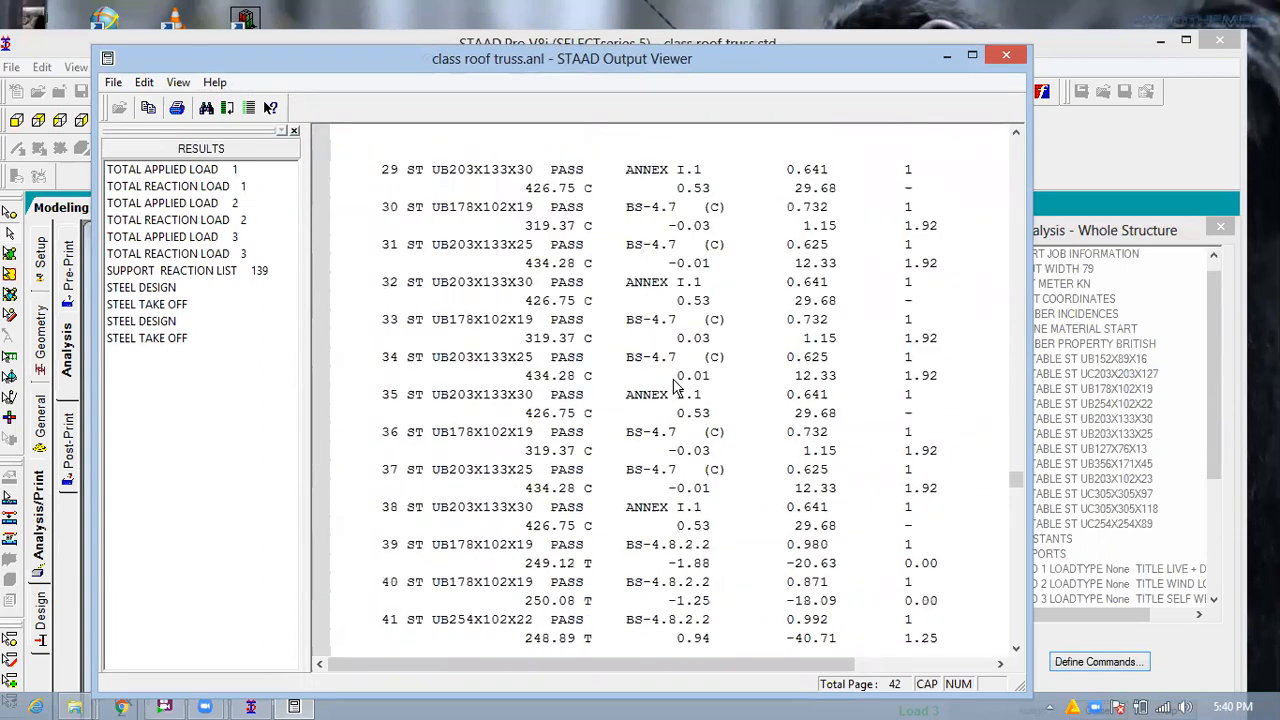
{"action": "scroll", "coordinate": [676, 388], "scroll_direction": "down", "scroll_amount": 11}
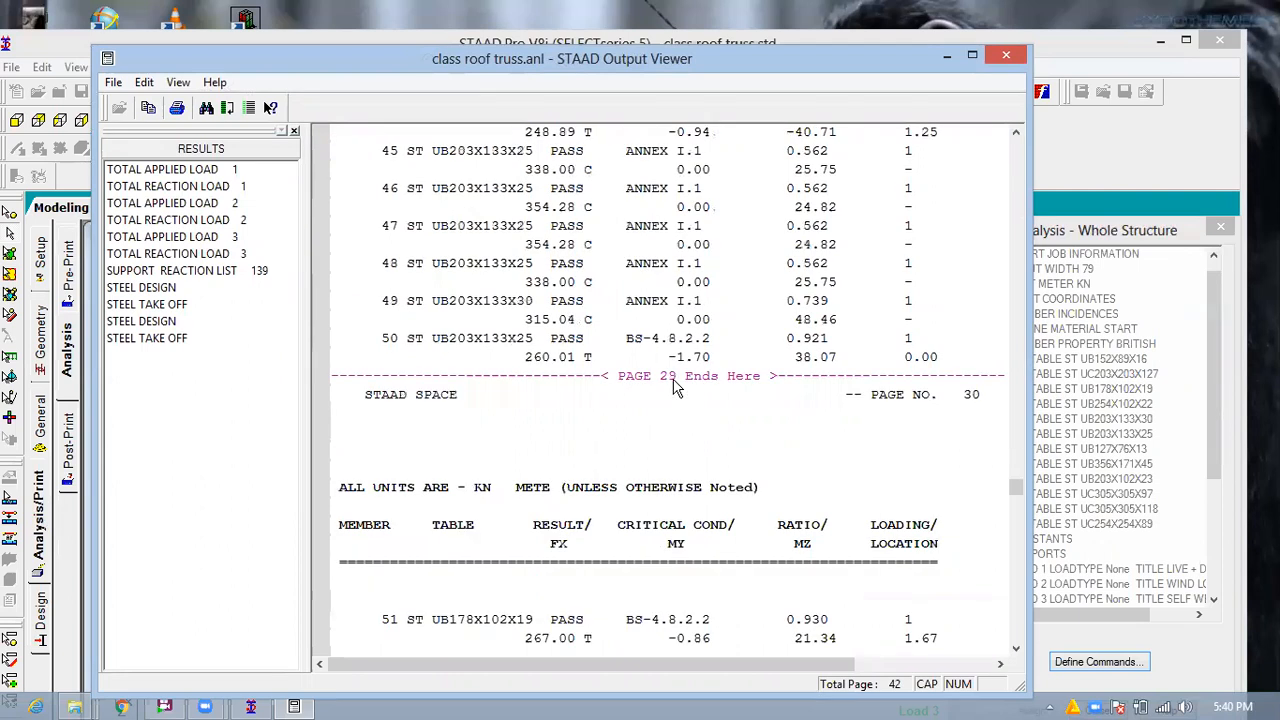
{"action": "scroll", "coordinate": [676, 388], "scroll_direction": "down", "scroll_amount": 5}
{"action": "scroll", "coordinate": [676, 388], "scroll_direction": "down", "scroll_amount": 1}
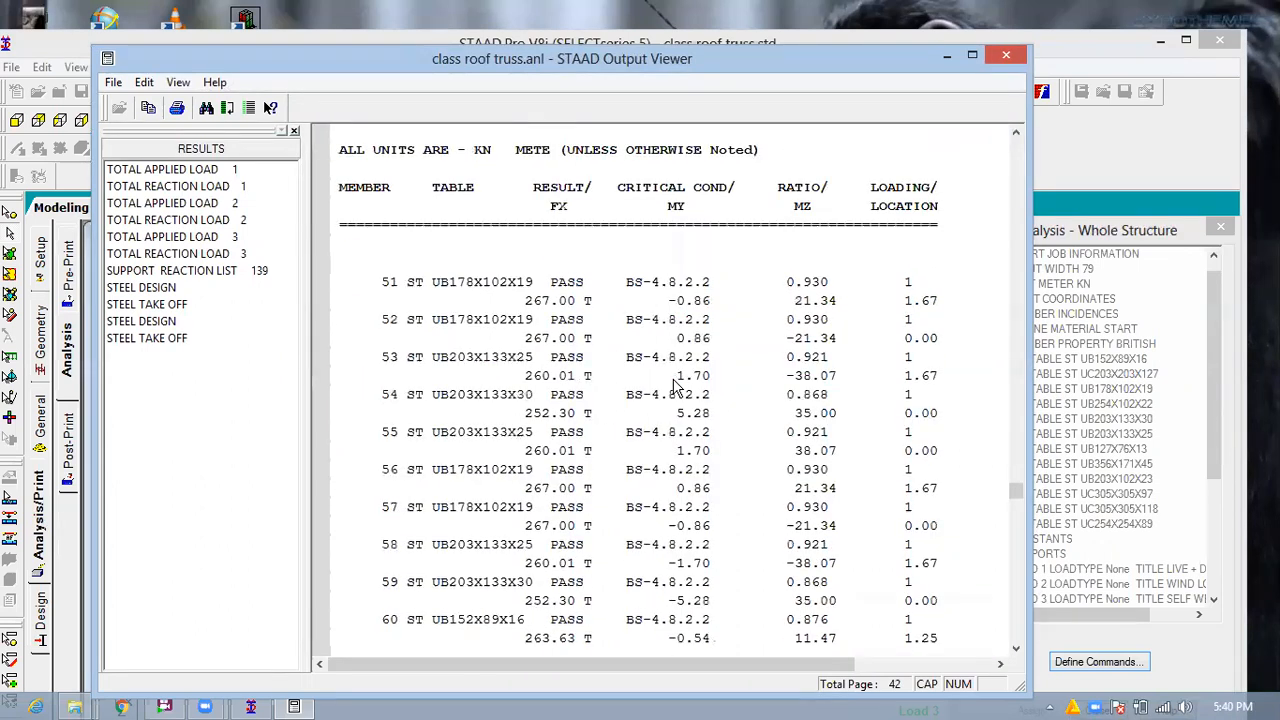
{"action": "scroll", "coordinate": [676, 388], "scroll_direction": "down", "scroll_amount": 9}
{"action": "scroll", "coordinate": [676, 388], "scroll_direction": "down", "scroll_amount": 4}
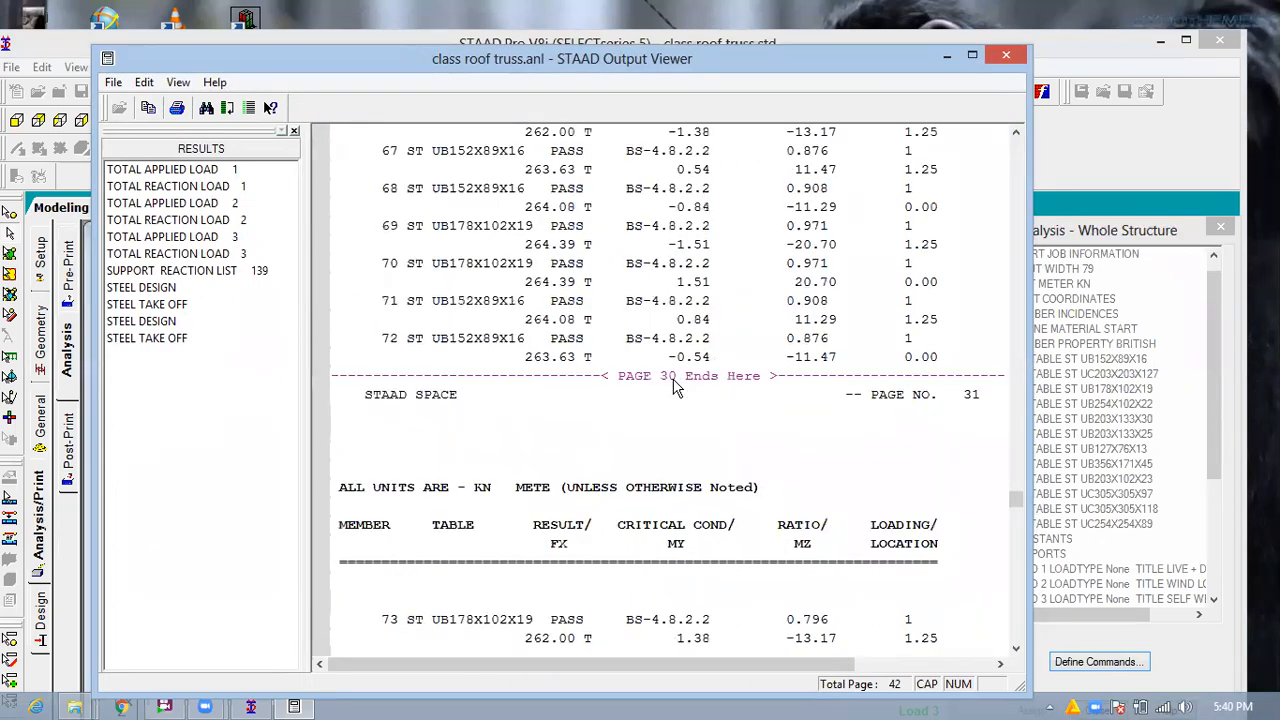
{"action": "scroll", "coordinate": [676, 388], "scroll_direction": "down", "scroll_amount": 3}
{"action": "scroll", "coordinate": [676, 388], "scroll_direction": "down", "scroll_amount": 1}
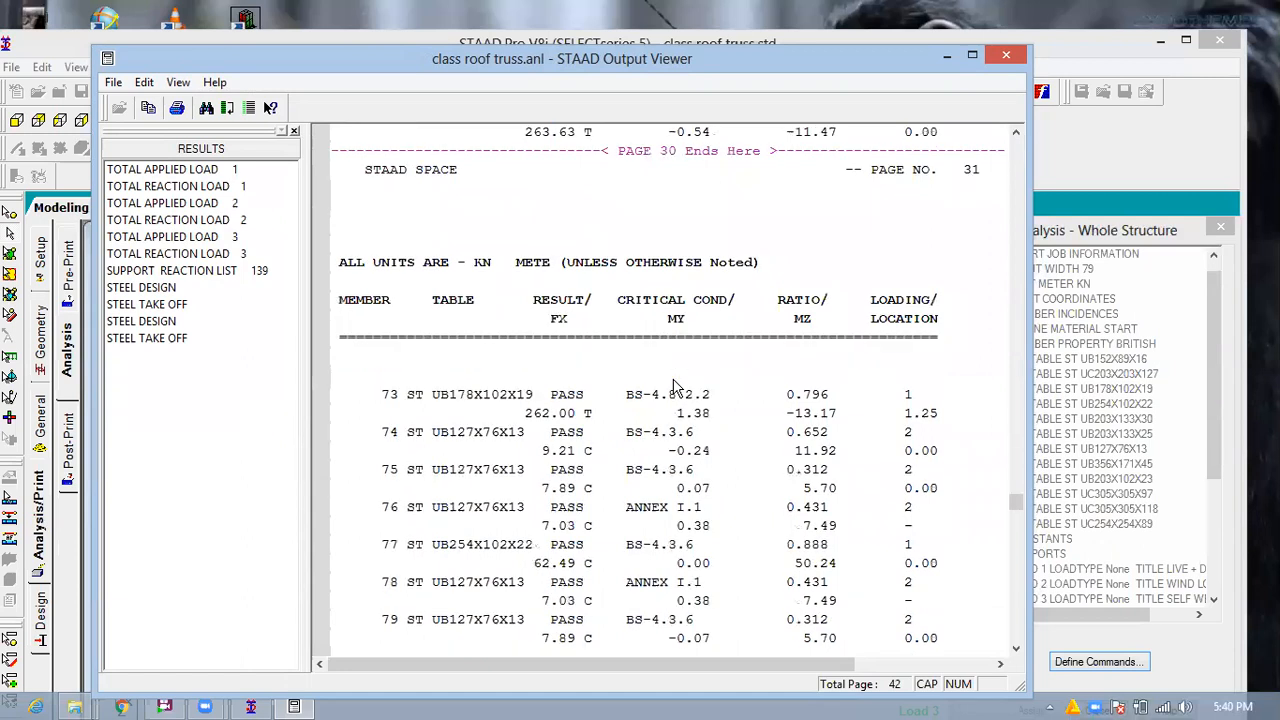
{"action": "scroll", "coordinate": [673, 386], "scroll_direction": "down", "scroll_amount": 4}
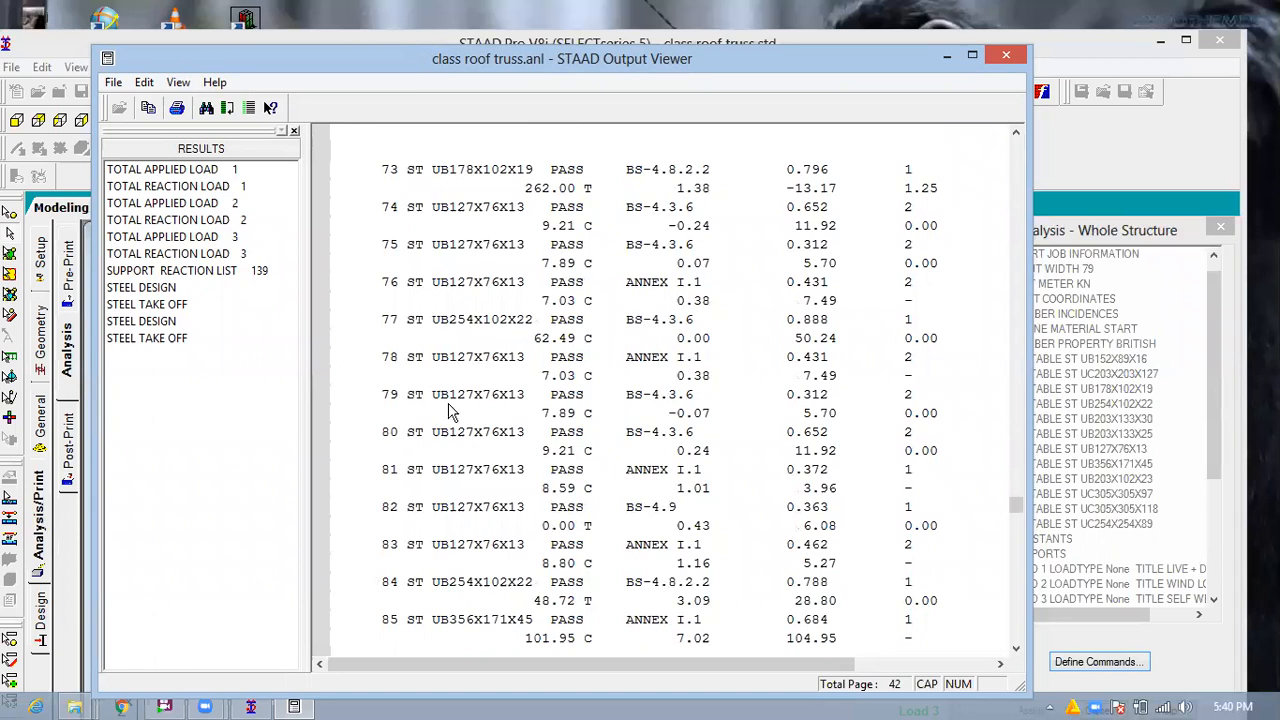
Examine the steel code checking results for the originally assigned sections, reading each member's pass/fail result, critical condition and ratio.
{"action": "left_click", "coordinate": [143, 290]}
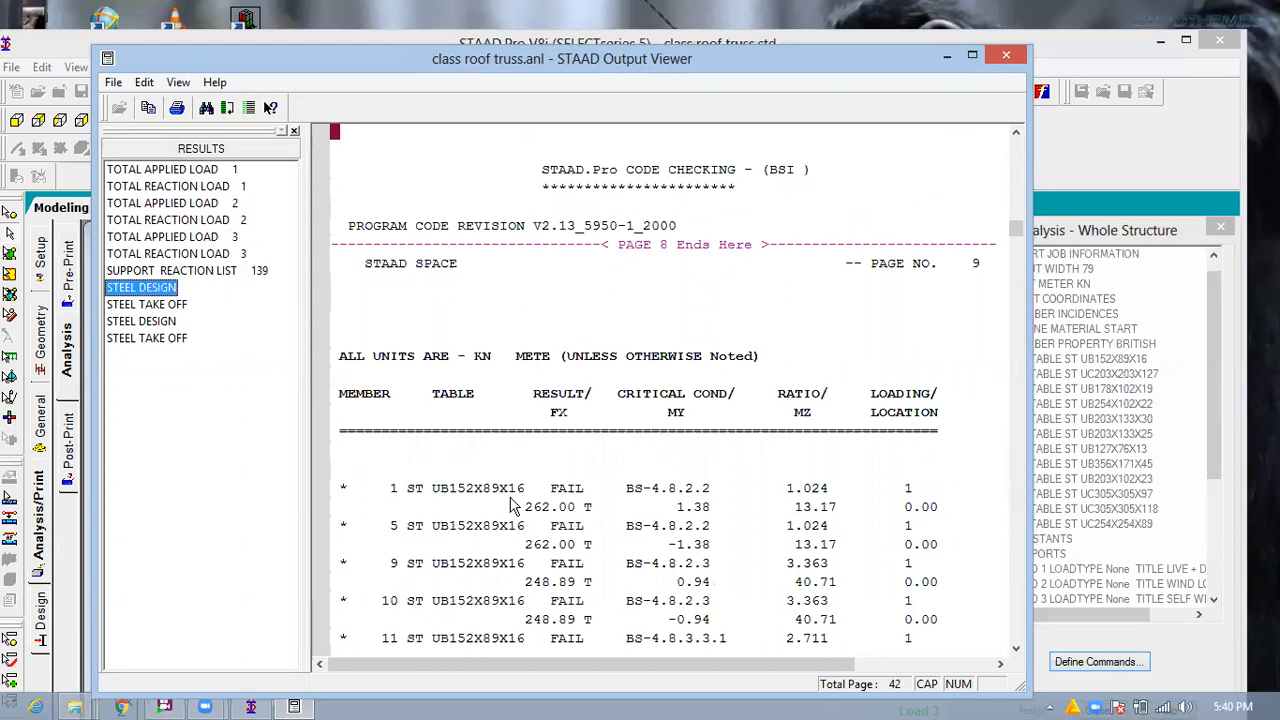
{"action": "left_click", "coordinate": [618, 520]}
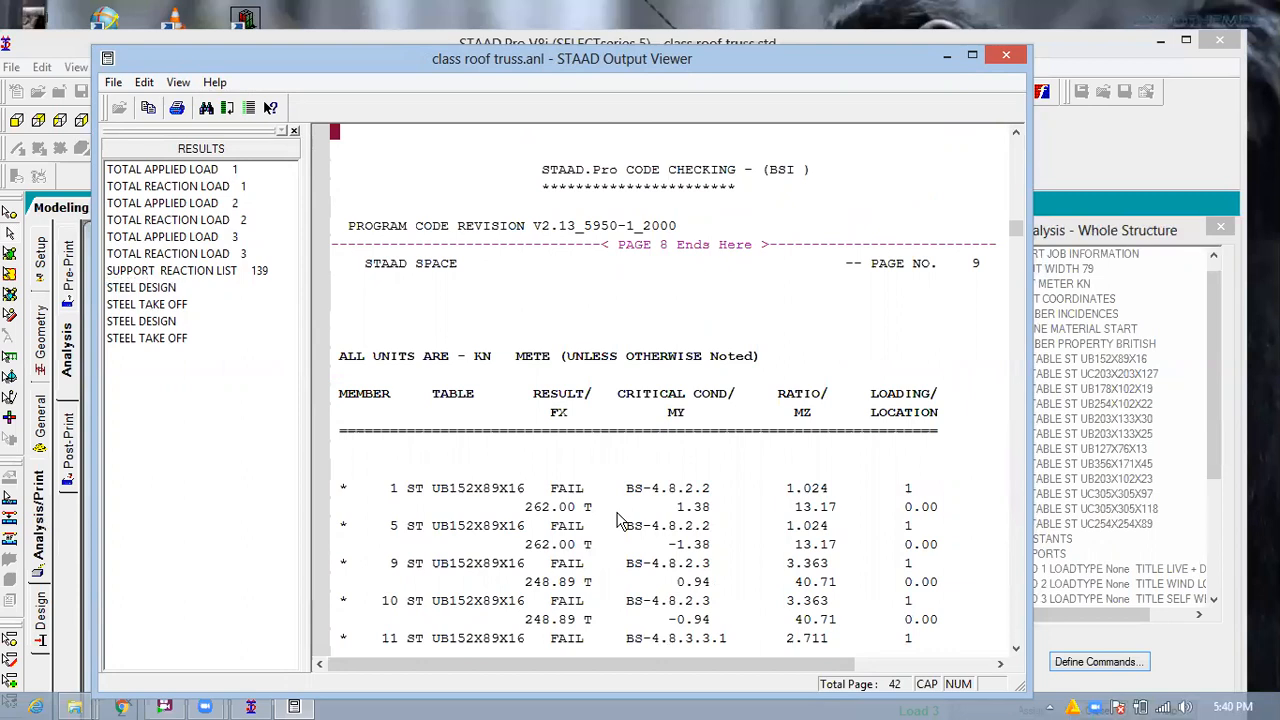
{"action": "scroll", "coordinate": [618, 520], "scroll_direction": "down", "scroll_amount": 2}
{"action": "scroll", "coordinate": [618, 520], "scroll_direction": "down", "scroll_amount": 2}
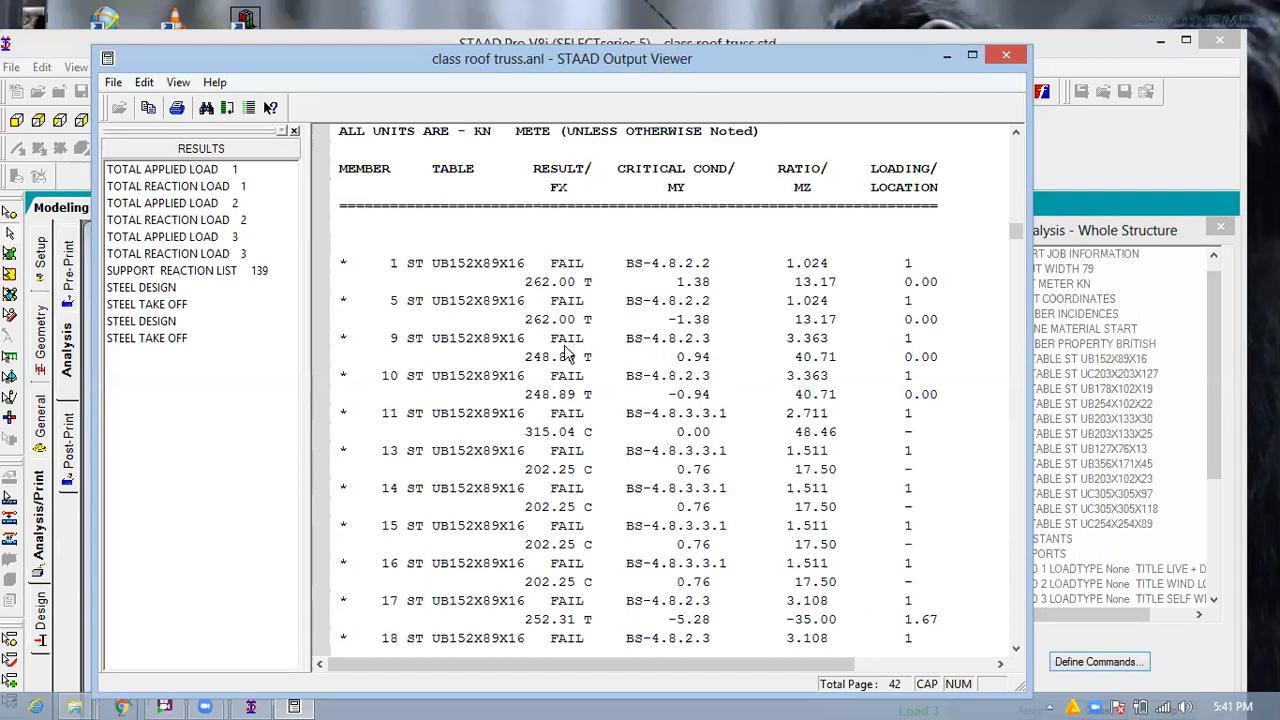
{"action": "scroll", "coordinate": [570, 365], "scroll_direction": "down", "scroll_amount": 11}
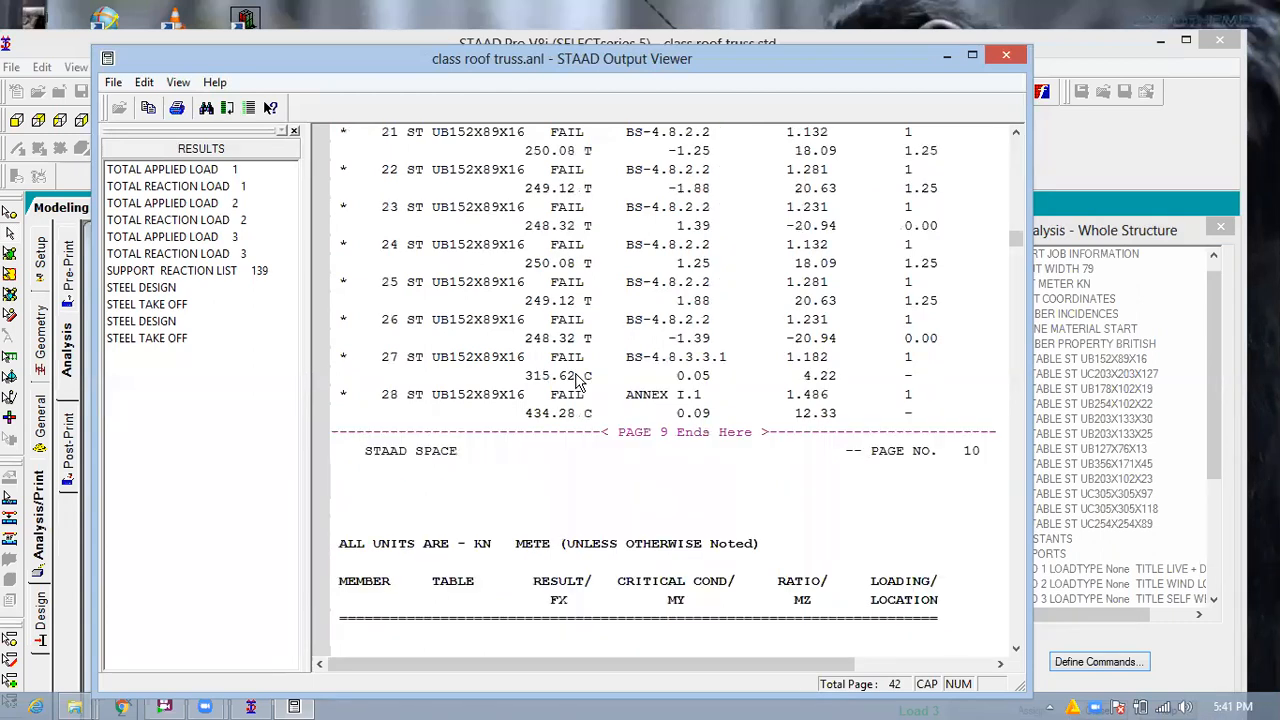
{"action": "scroll", "coordinate": [576, 380], "scroll_direction": "down", "scroll_amount": 7}
{"action": "scroll", "coordinate": [576, 378], "scroll_direction": "down", "scroll_amount": 6}
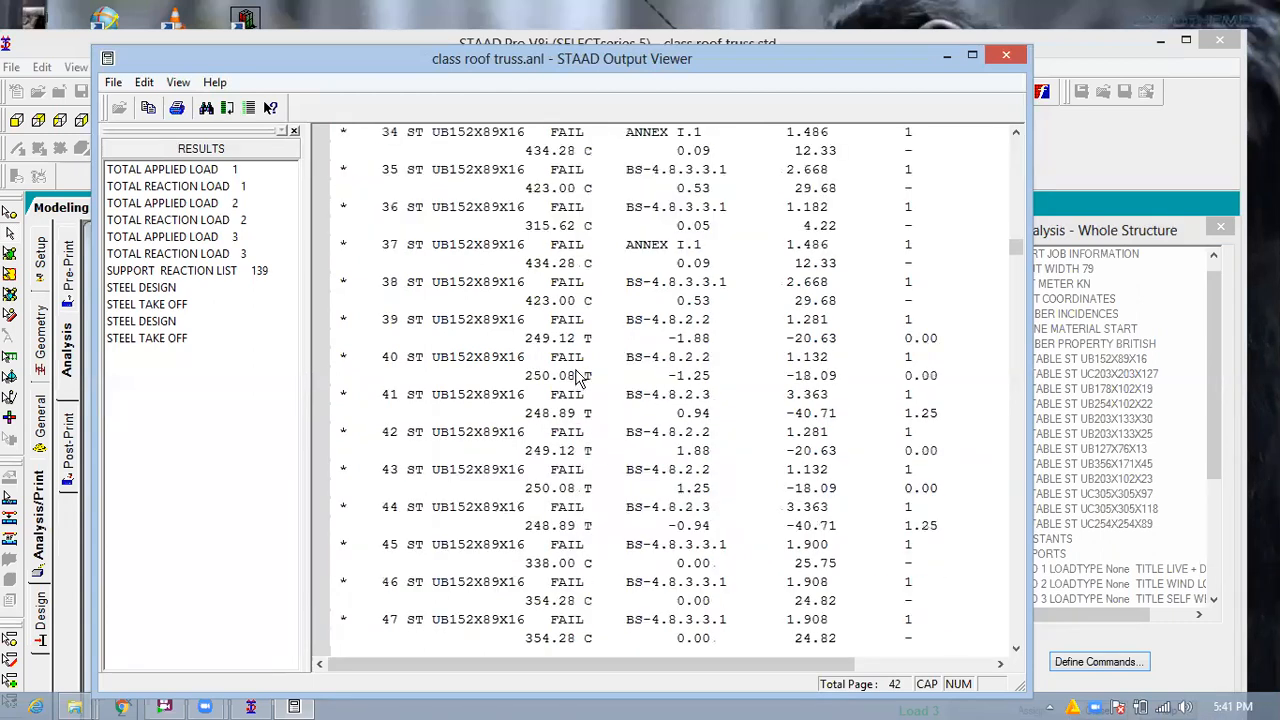
{"action": "scroll", "coordinate": [576, 378], "scroll_direction": "down", "scroll_amount": 10}
{"action": "scroll", "coordinate": [576, 378], "scroll_direction": "down", "scroll_amount": 3}
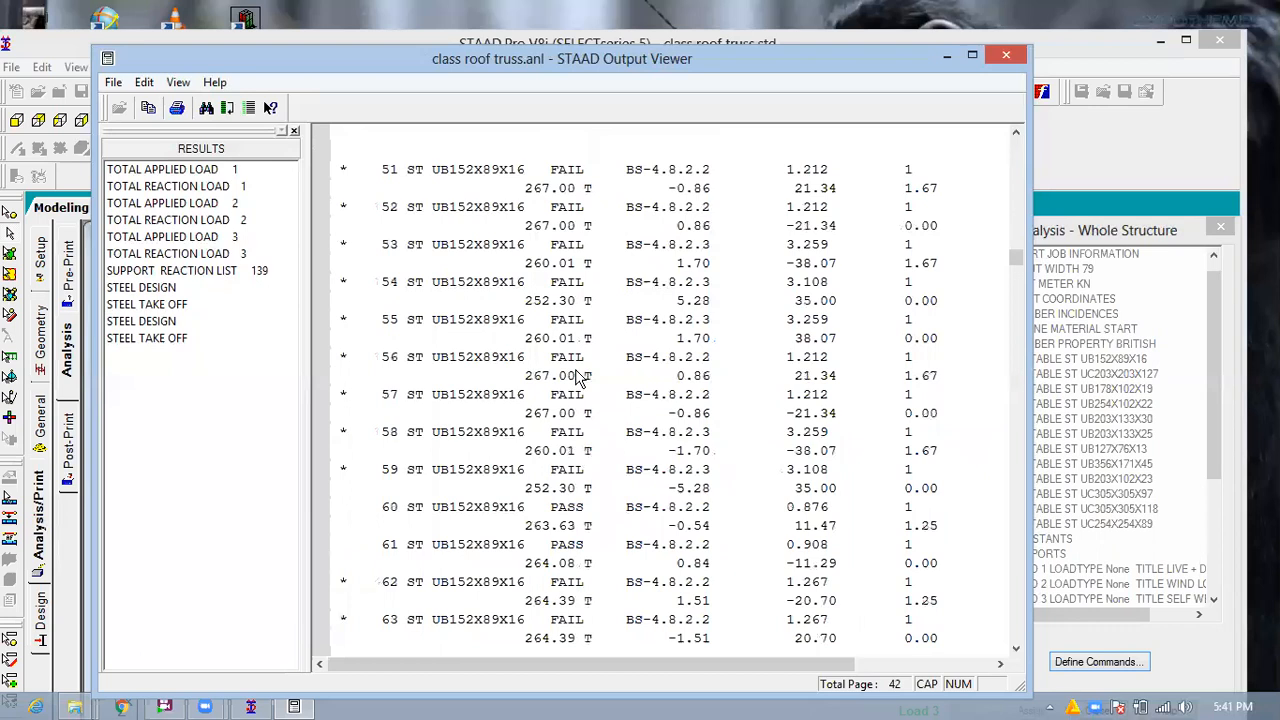
{"action": "scroll", "coordinate": [576, 378], "scroll_direction": "down", "scroll_amount": 7}
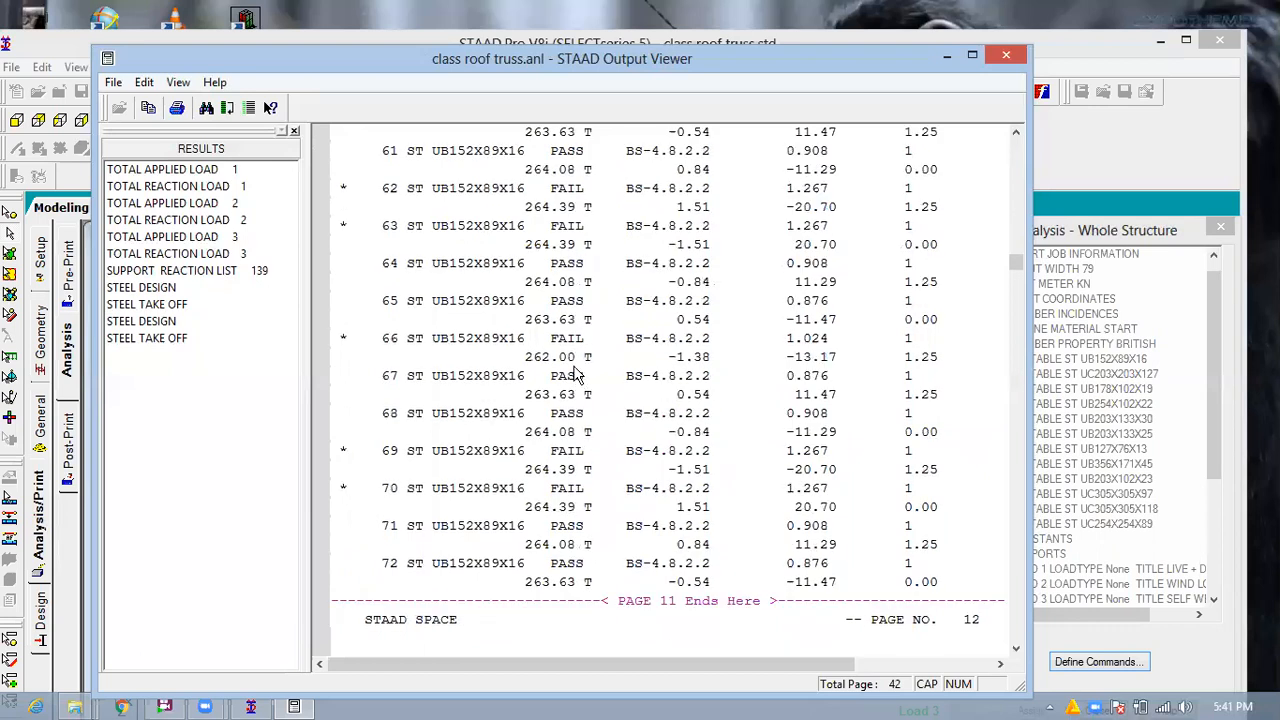
{"action": "scroll", "coordinate": [576, 378], "scroll_direction": "down", "scroll_amount": 9}
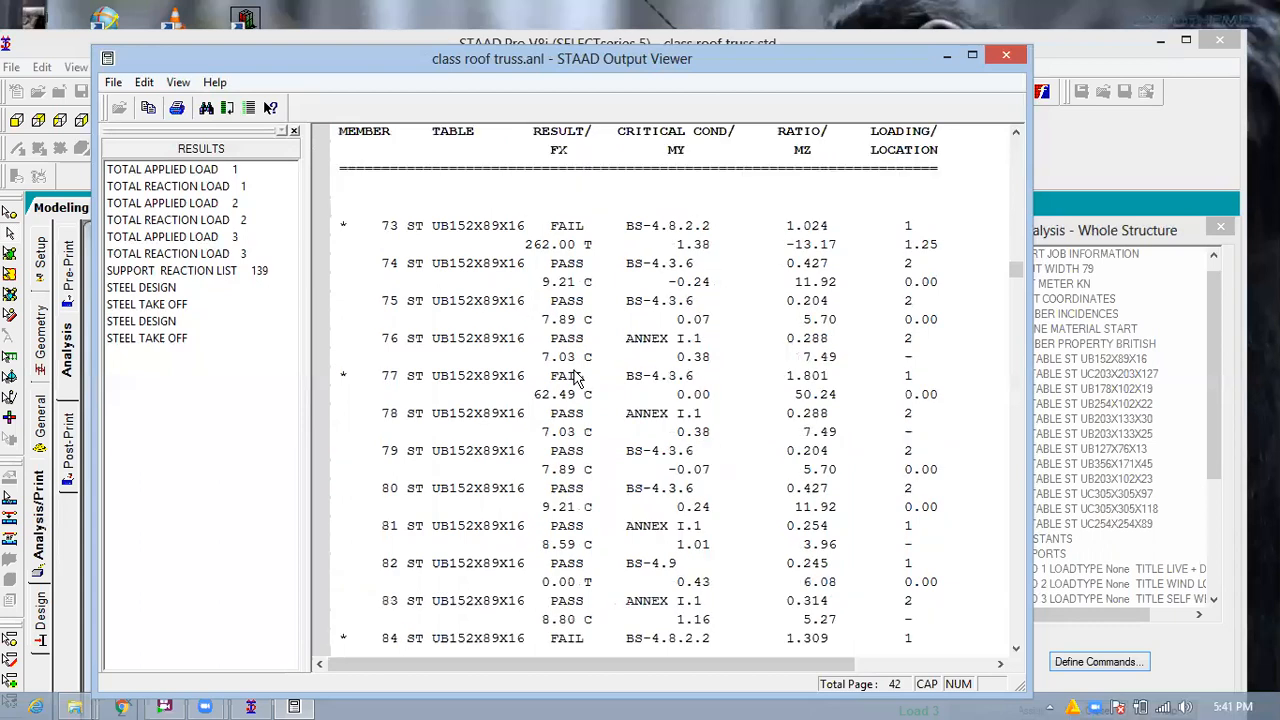
{"action": "scroll", "coordinate": [576, 378], "scroll_direction": "down", "scroll_amount": 5}
{"action": "scroll", "coordinate": [576, 376], "scroll_direction": "down", "scroll_amount": 2}
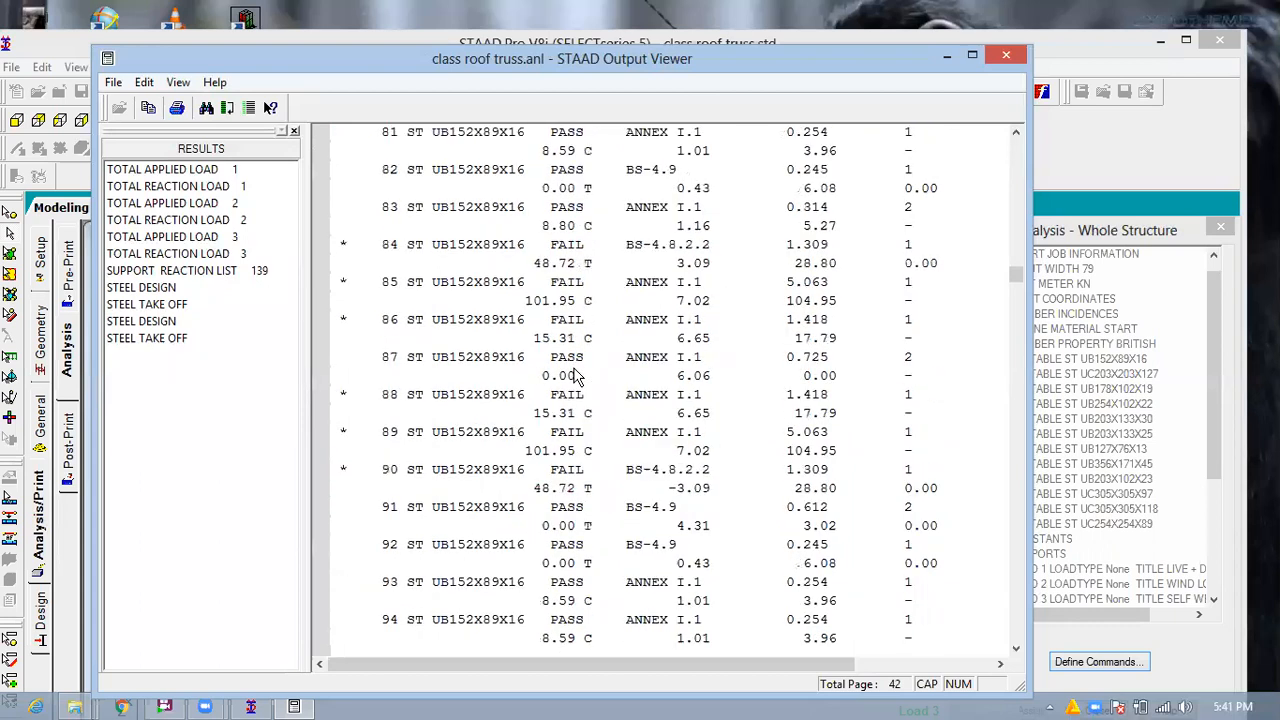
{"action": "scroll", "coordinate": [576, 375], "scroll_direction": "down", "scroll_amount": 1}
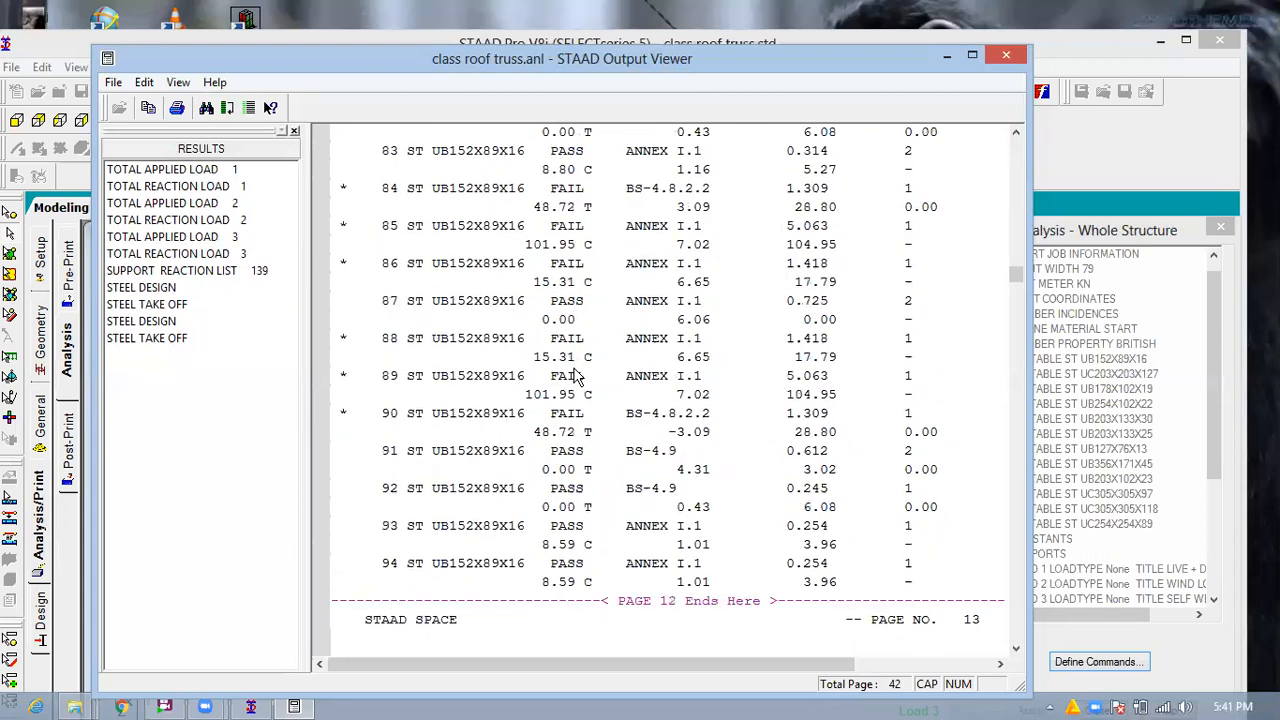
{"action": "scroll", "coordinate": [576, 375], "scroll_direction": "down", "scroll_amount": 5}
{"action": "scroll", "coordinate": [152, 328], "scroll_direction": "down", "scroll_amount": 1}
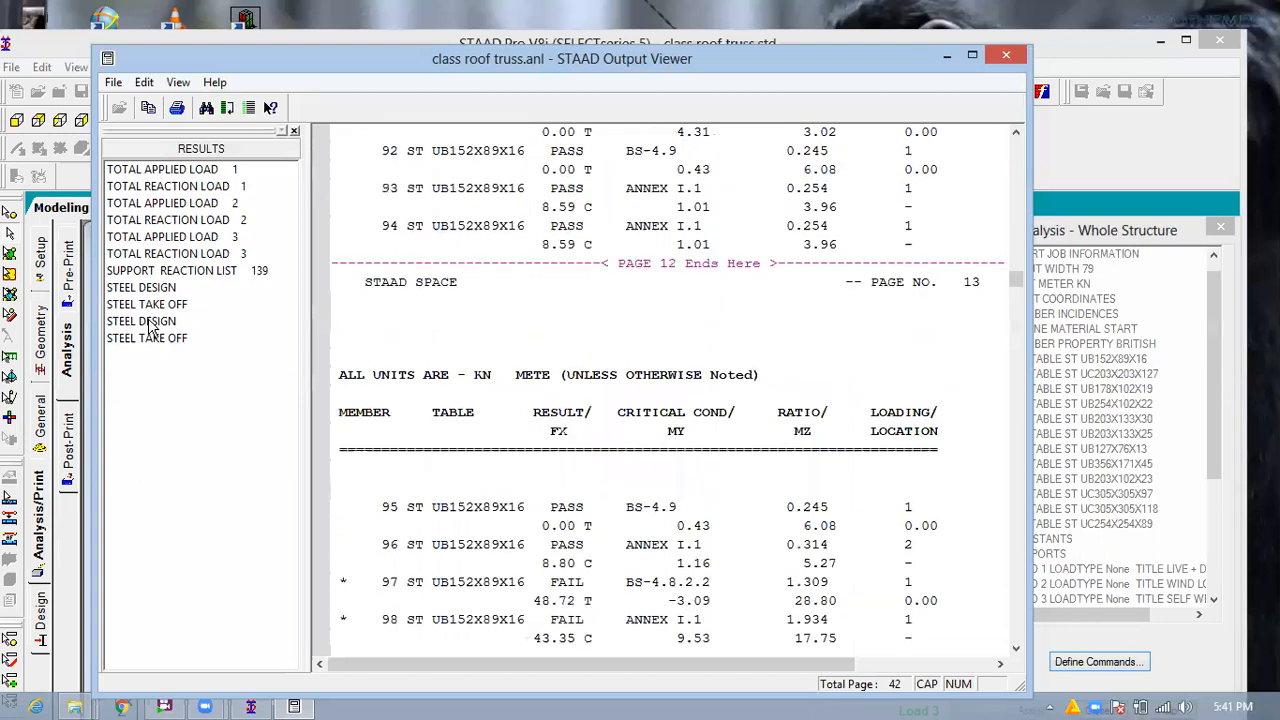
Compare the code checking results of the original UB152X89X16 members with the member selection results for the same members.
{"action": "left_click", "coordinate": [150, 324]}
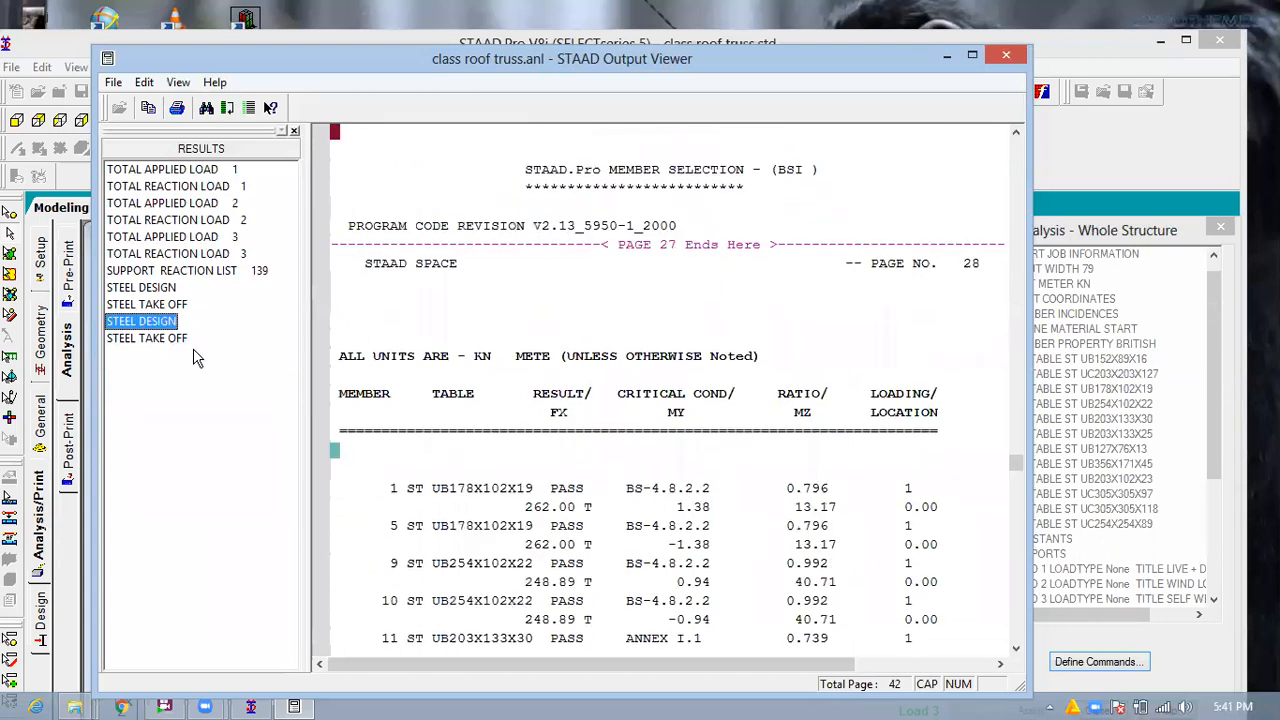
{"action": "left_click", "coordinate": [160, 288]}
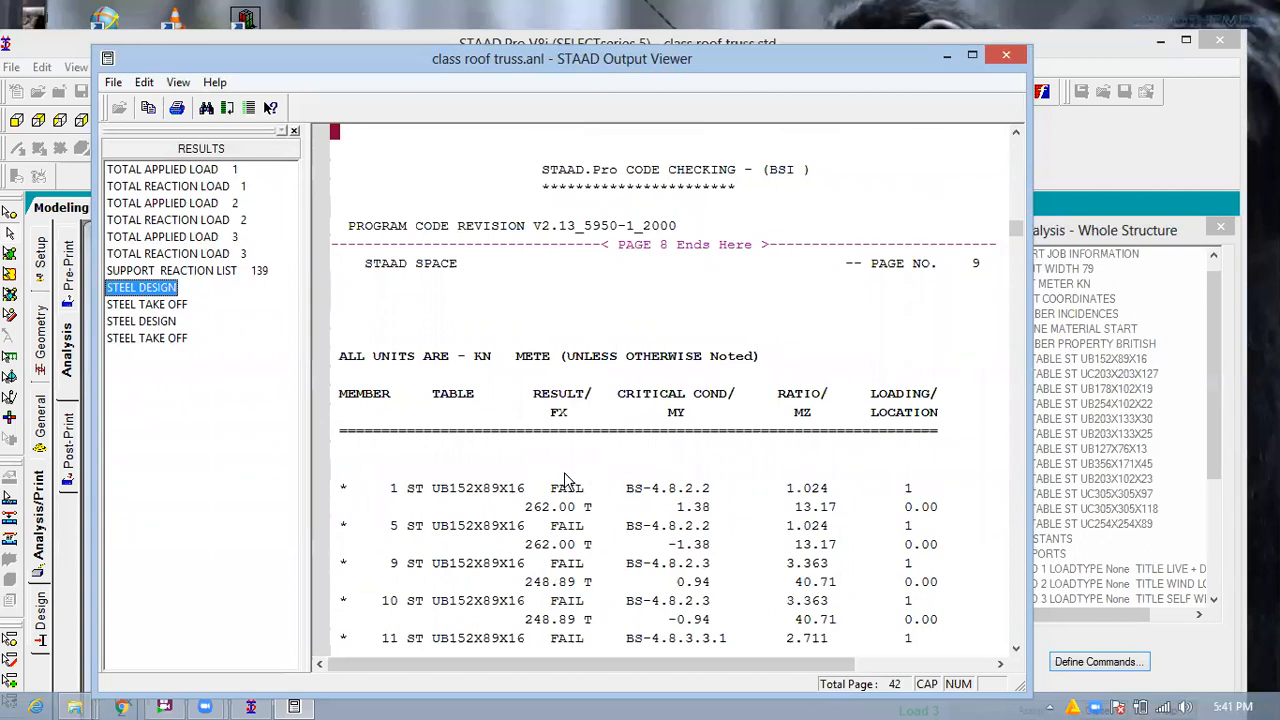
{"action": "scroll", "coordinate": [566, 478], "scroll_direction": "down", "scroll_amount": 1}
{"action": "scroll", "coordinate": [566, 476], "scroll_direction": "down", "scroll_amount": 3}
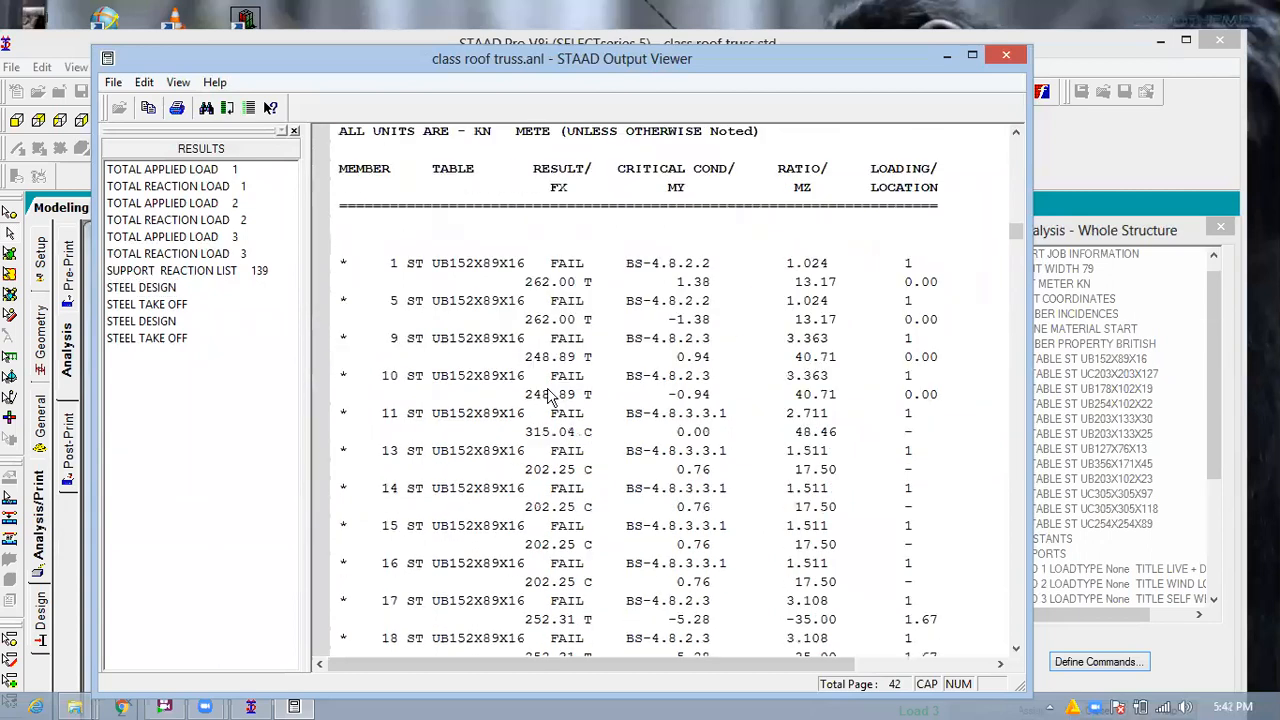
{"action": "left_click", "coordinate": [152, 321]}
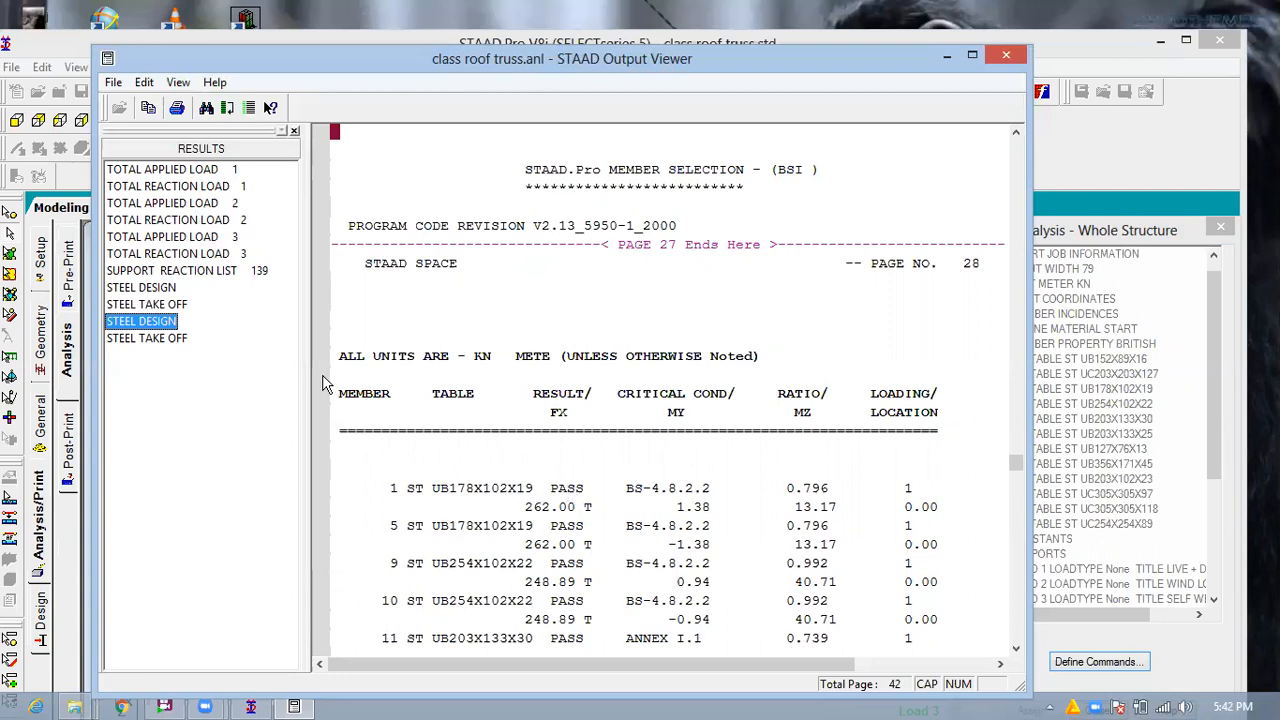
{"action": "left_click", "coordinate": [145, 288]}
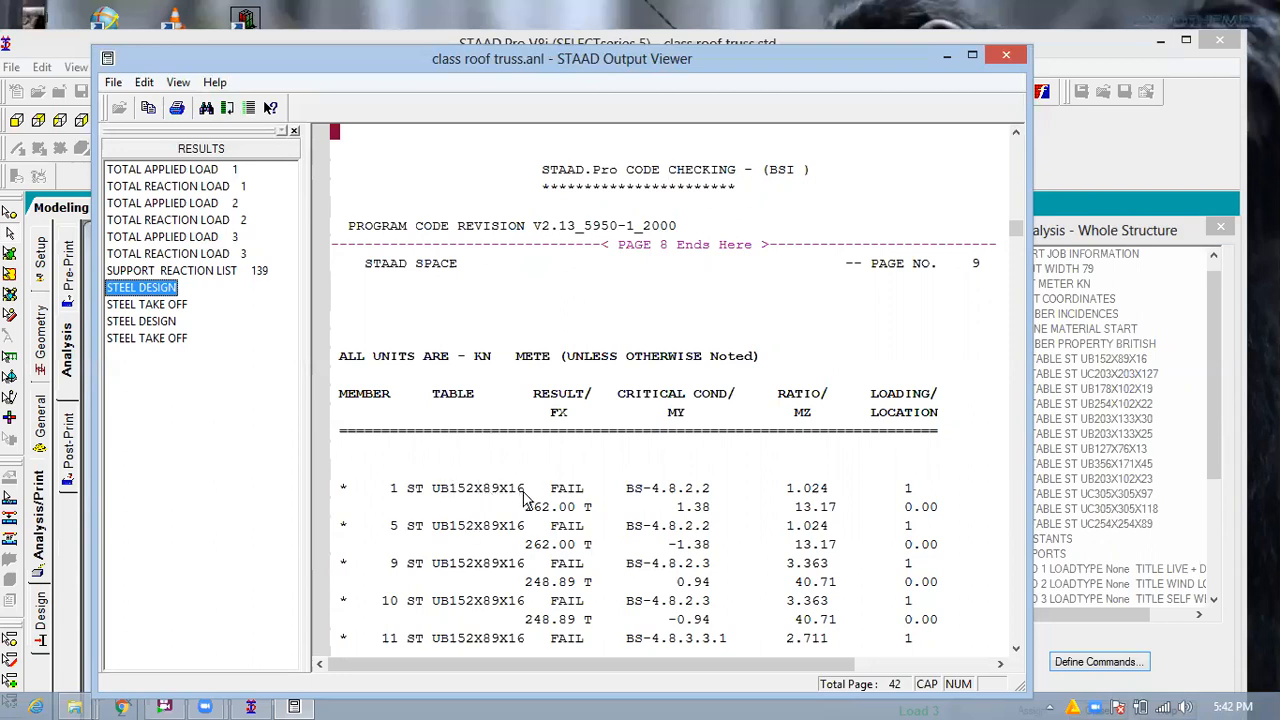
Examine the member selection results from member 1 through member 43, reading each selected section, pass/fail result and ratio.
{"action": "left_click", "coordinate": [158, 322]}
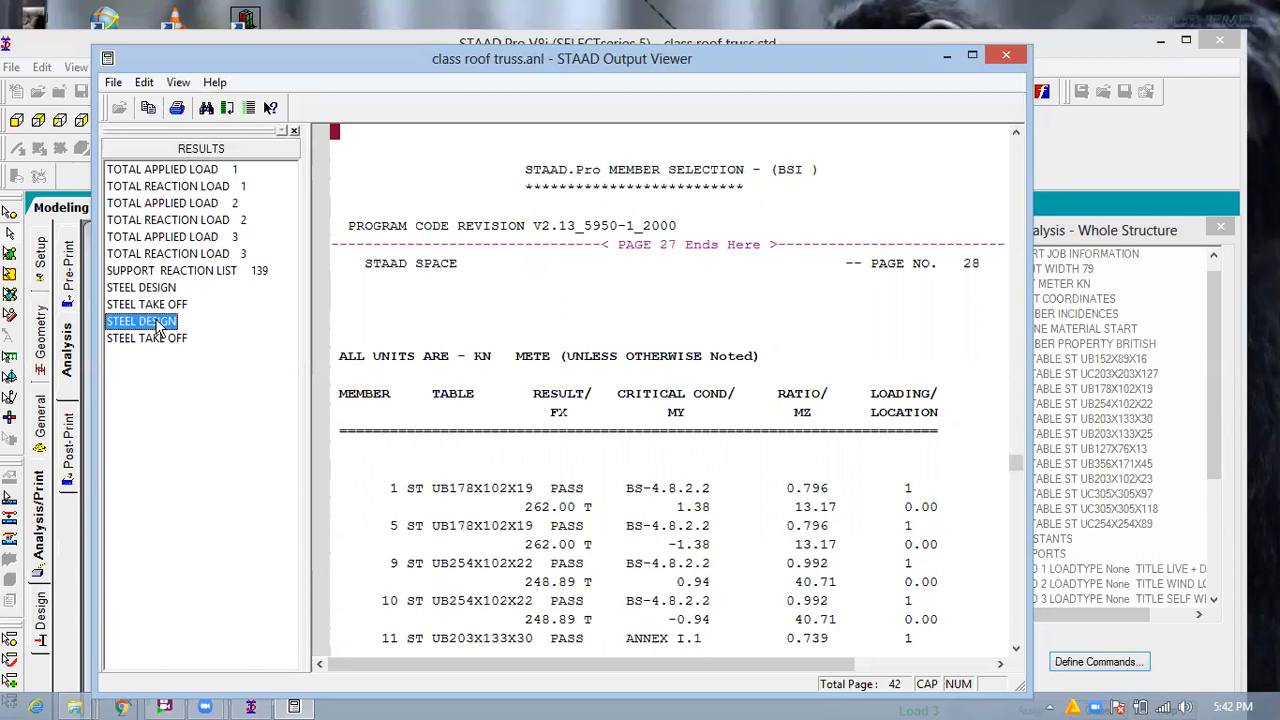
{"action": "left_click", "coordinate": [577, 492]}
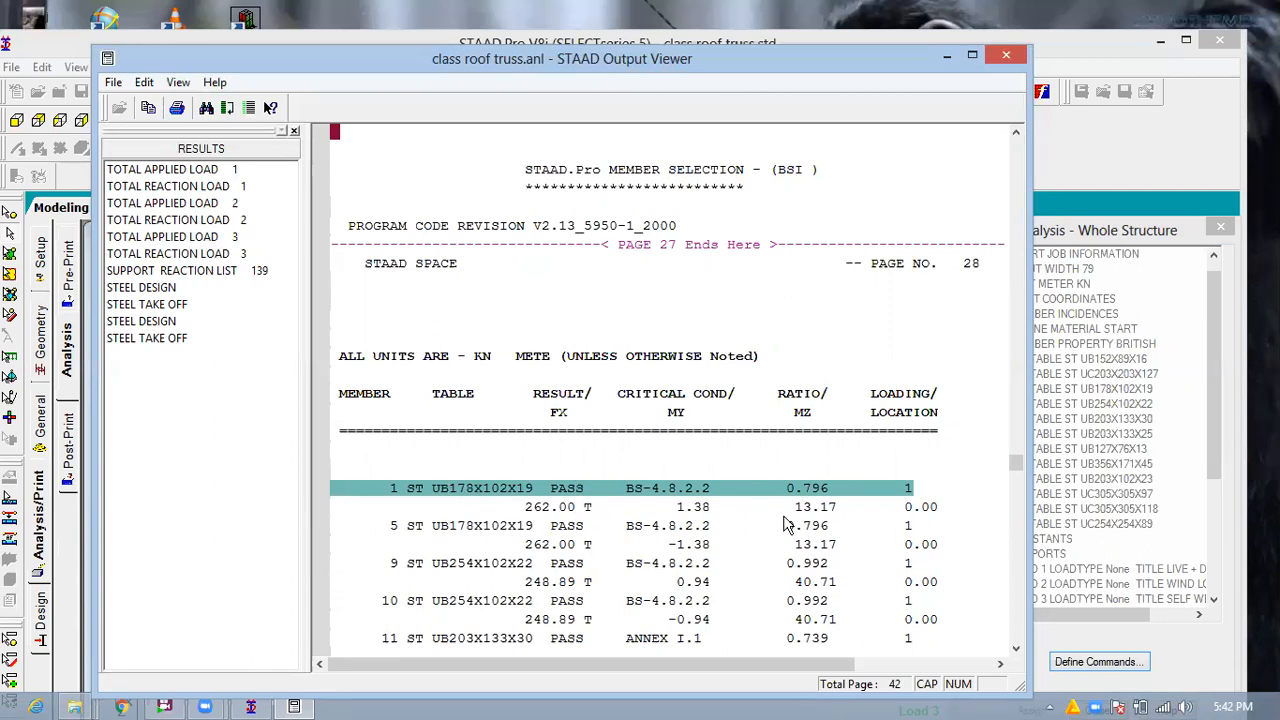
{"action": "scroll", "coordinate": [452, 557], "scroll_direction": "down", "scroll_amount": 4}
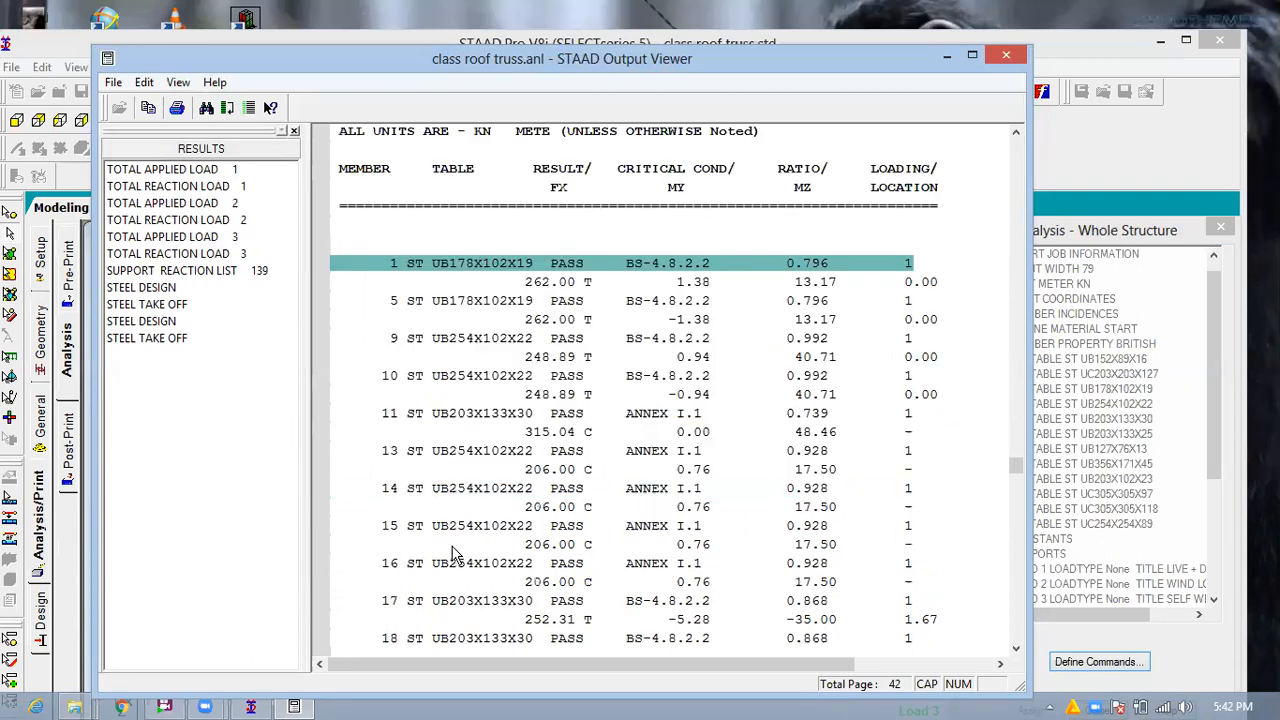
{"action": "scroll", "coordinate": [452, 557], "scroll_direction": "down", "scroll_amount": 2}
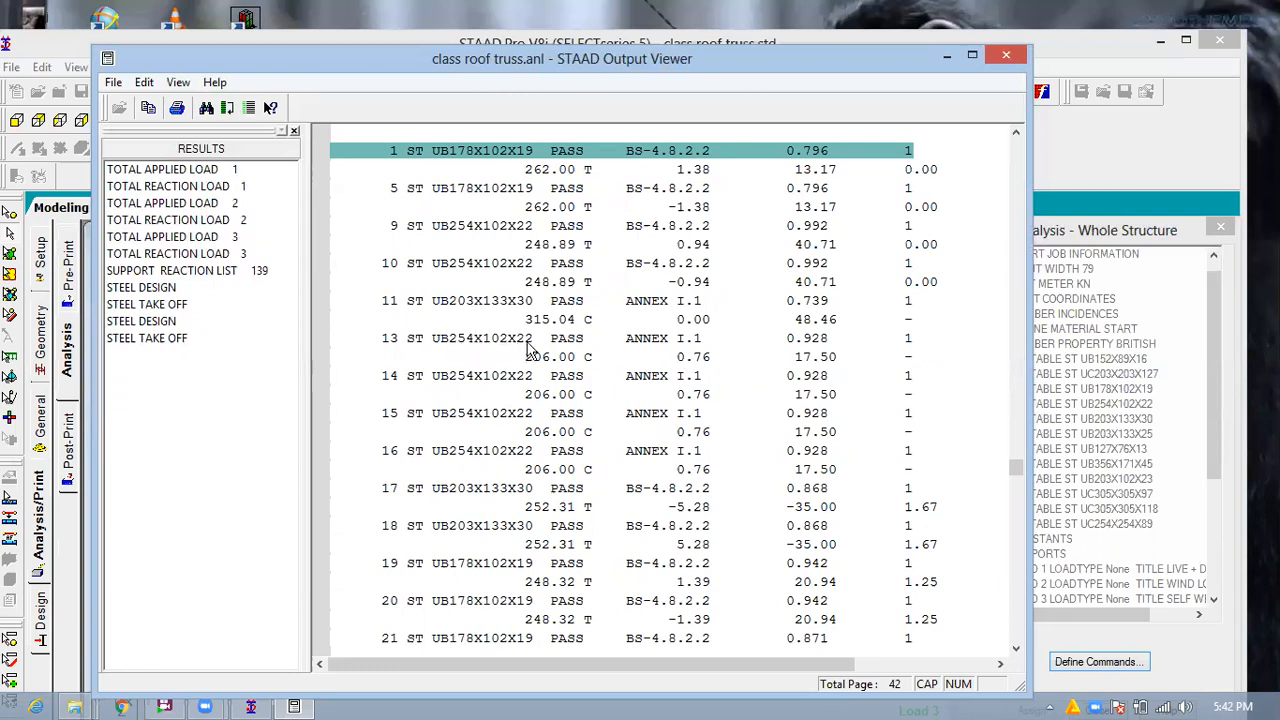
{"action": "scroll", "coordinate": [478, 233], "scroll_direction": "up", "scroll_amount": 1}
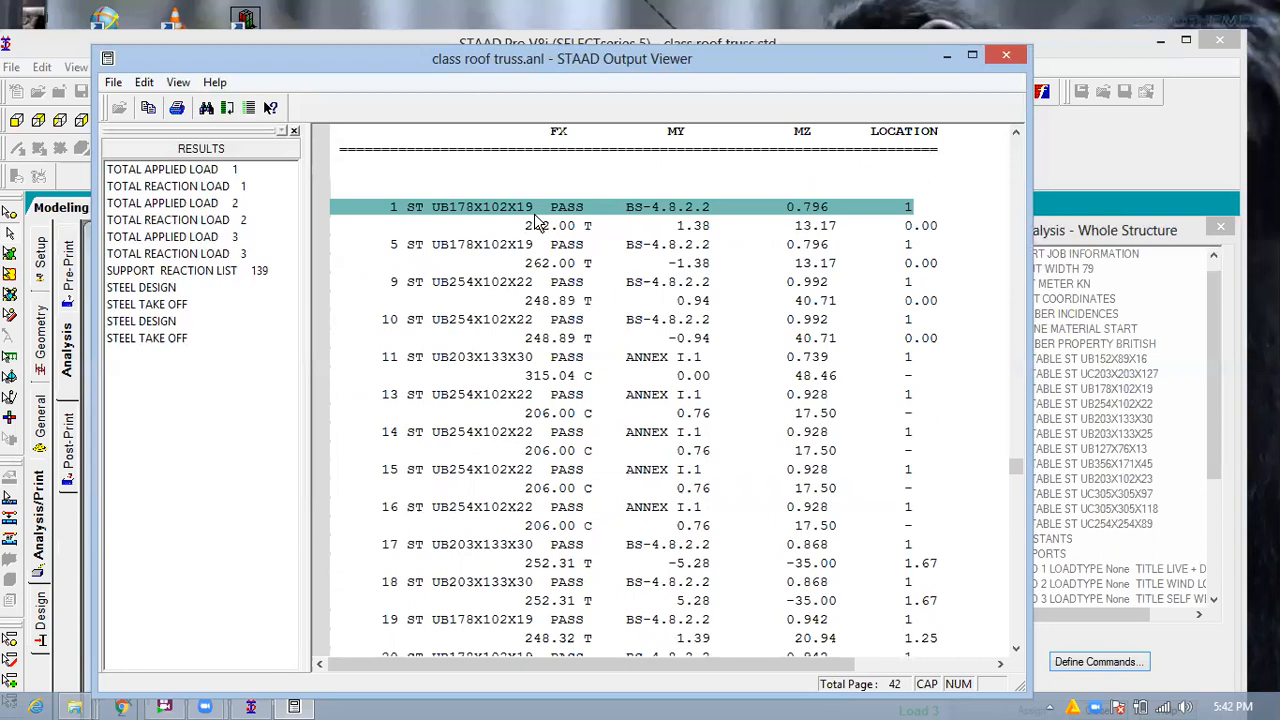
{"action": "scroll", "coordinate": [537, 222], "scroll_direction": "down", "scroll_amount": 5}
{"action": "scroll", "coordinate": [537, 254], "scroll_direction": "down", "scroll_amount": 2}
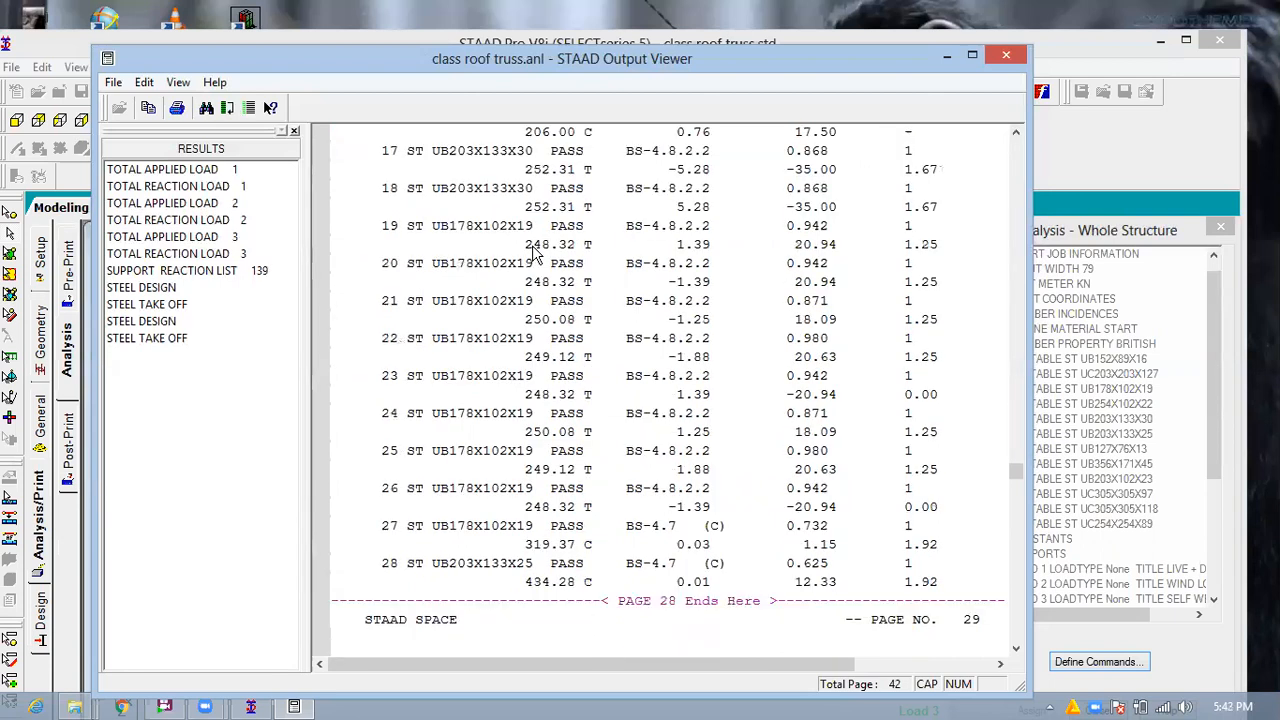
{"action": "scroll", "coordinate": [537, 254], "scroll_direction": "down", "scroll_amount": 5}
{"action": "scroll", "coordinate": [537, 254], "scroll_direction": "down", "scroll_amount": 1}
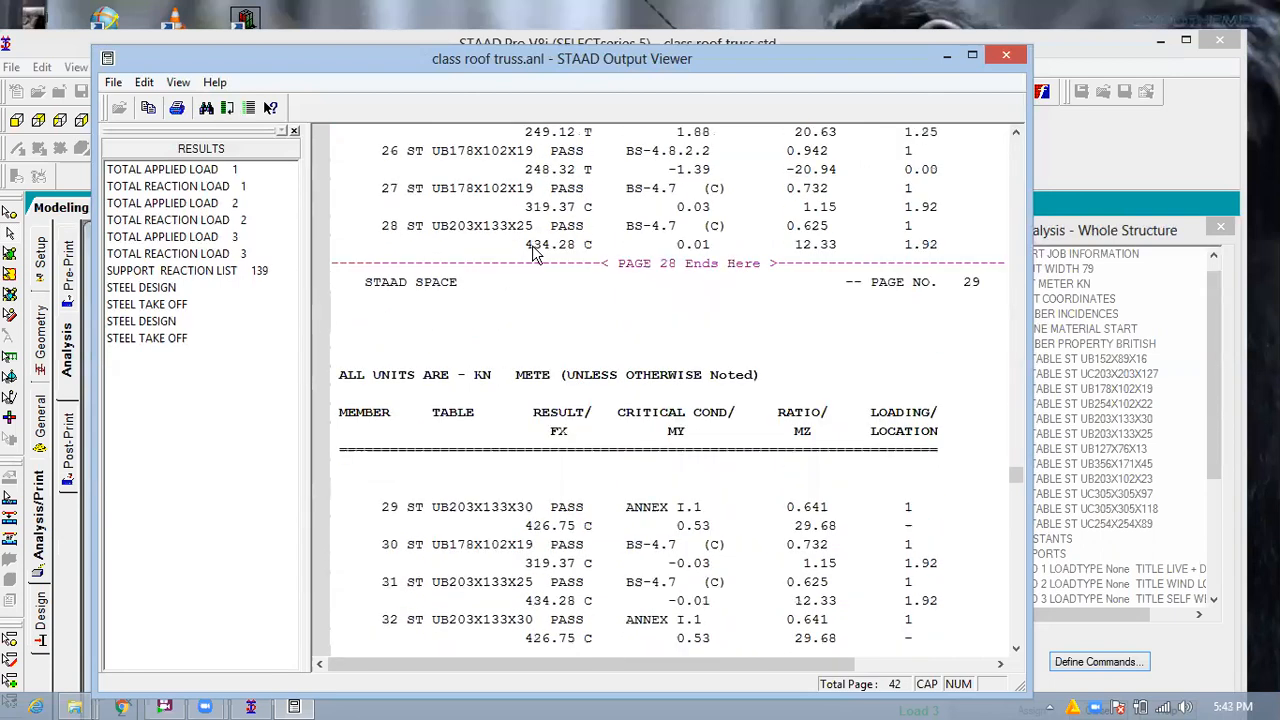
{"action": "scroll", "coordinate": [537, 254], "scroll_direction": "down", "scroll_amount": 2}
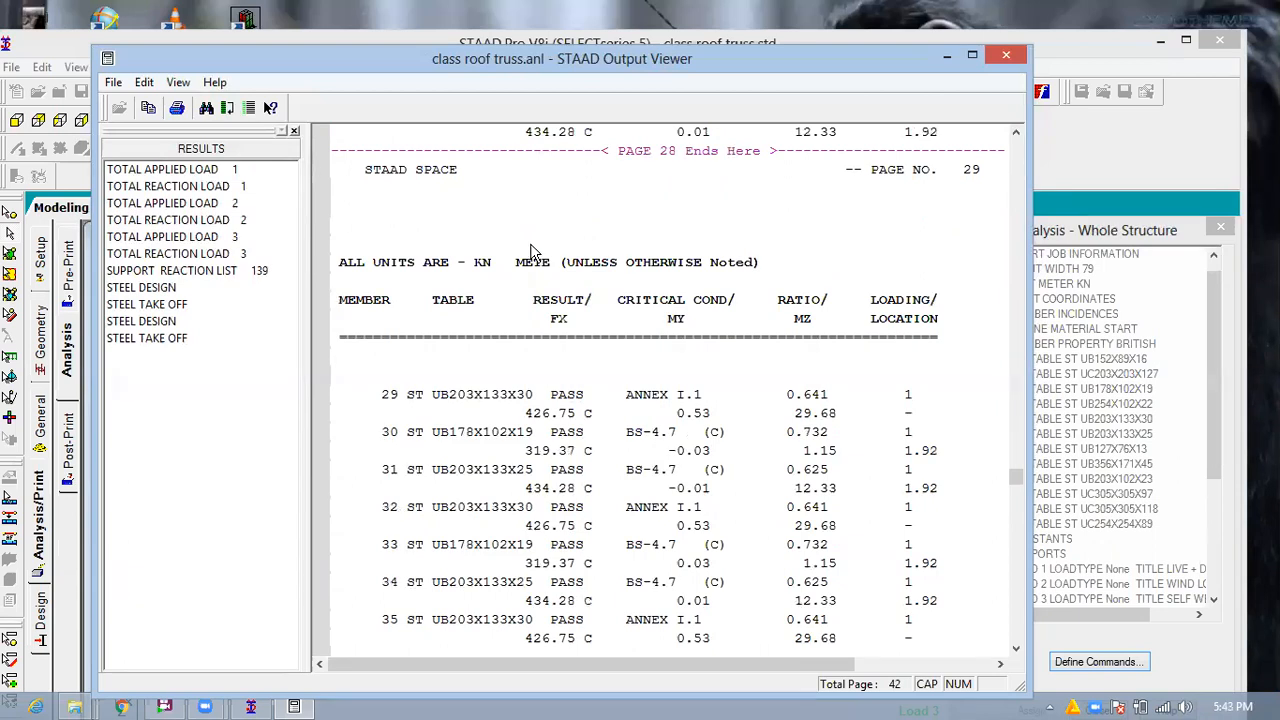
{"action": "scroll", "coordinate": [531, 270], "scroll_direction": "down", "scroll_amount": 4}
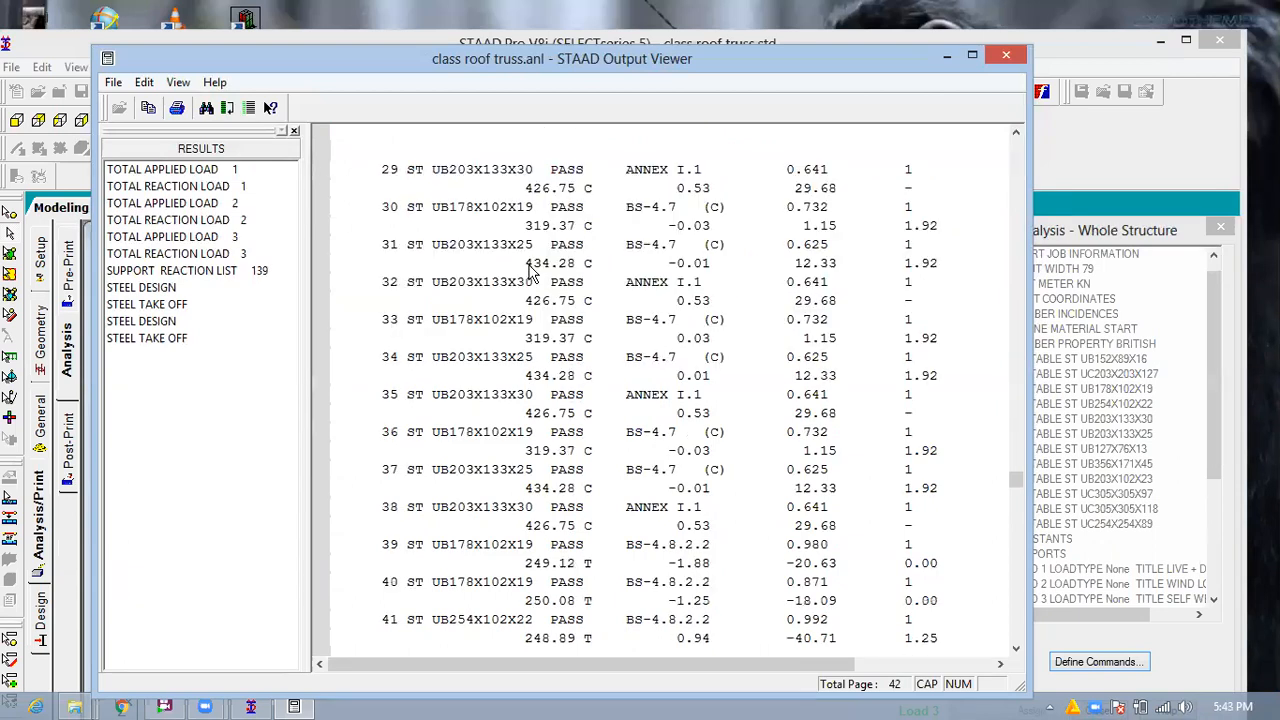
{"action": "scroll", "coordinate": [531, 270], "scroll_direction": "down", "scroll_amount": 1}
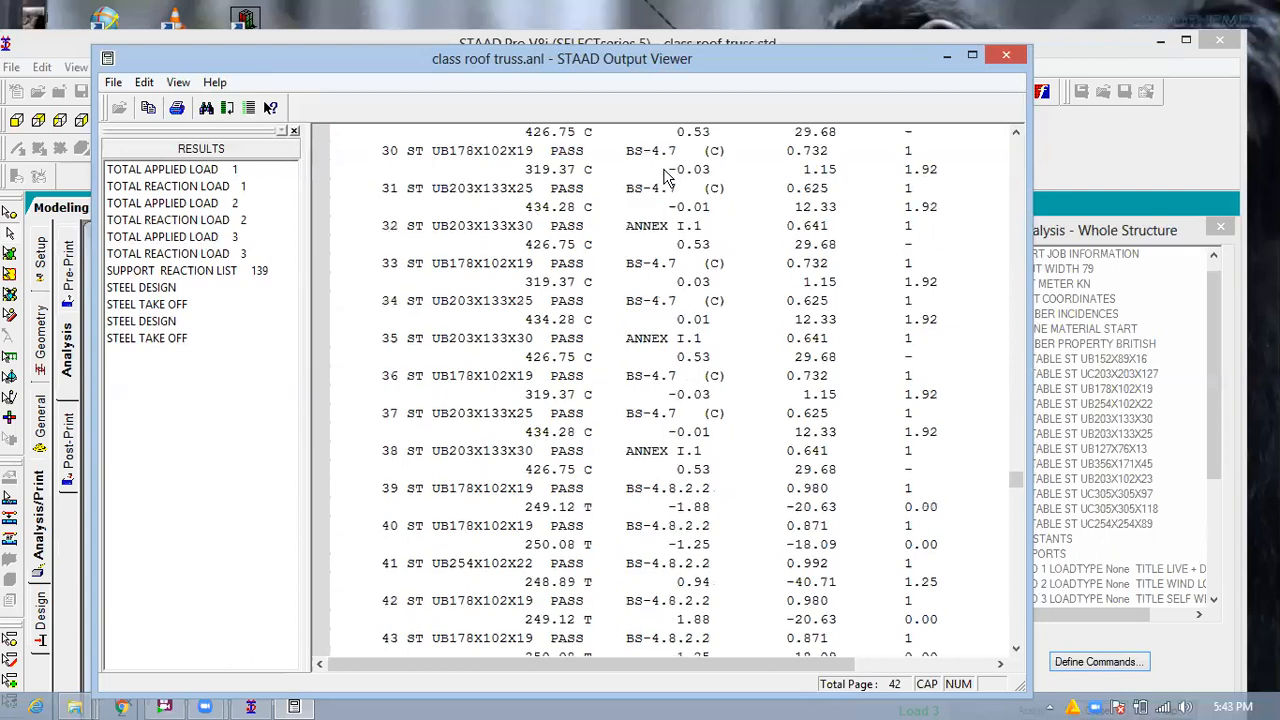
Examine the steel take-off that follows member selection, reading each profile's length and weight and the total, and leave the output viewer.
{"action": "left_click", "coordinate": [177, 340]}
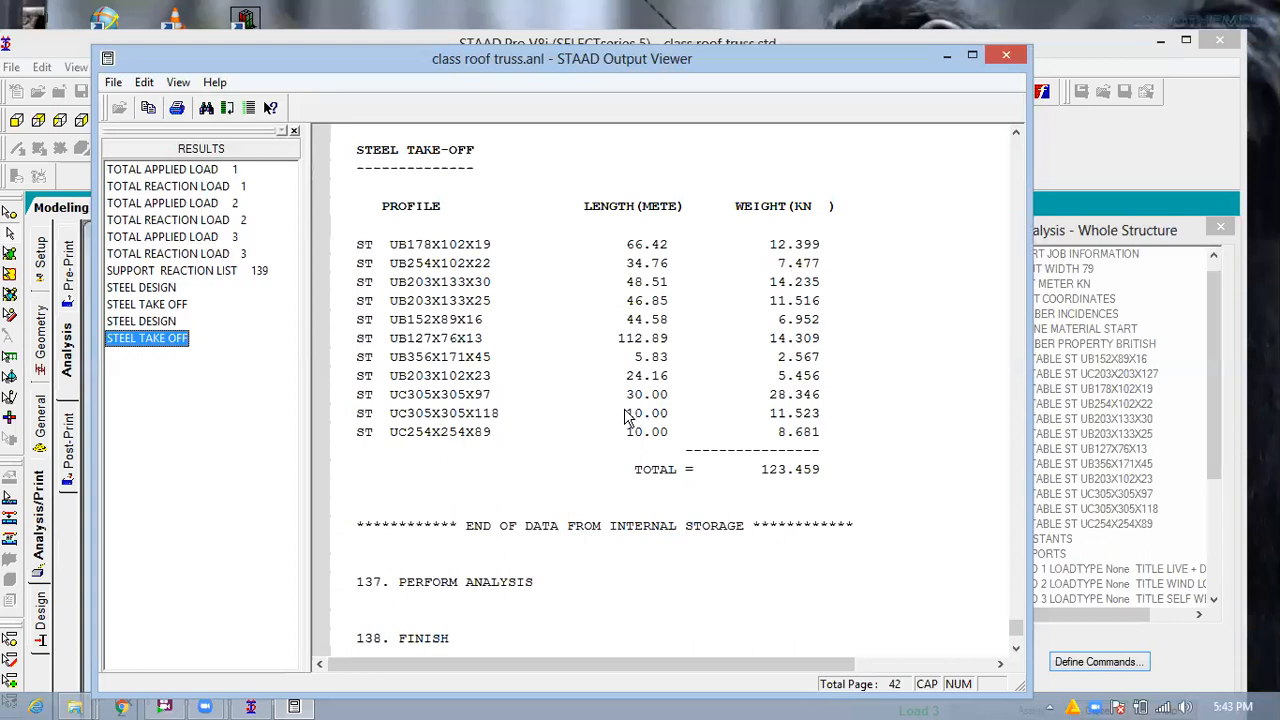
{"action": "left_click", "coordinate": [626, 440]}
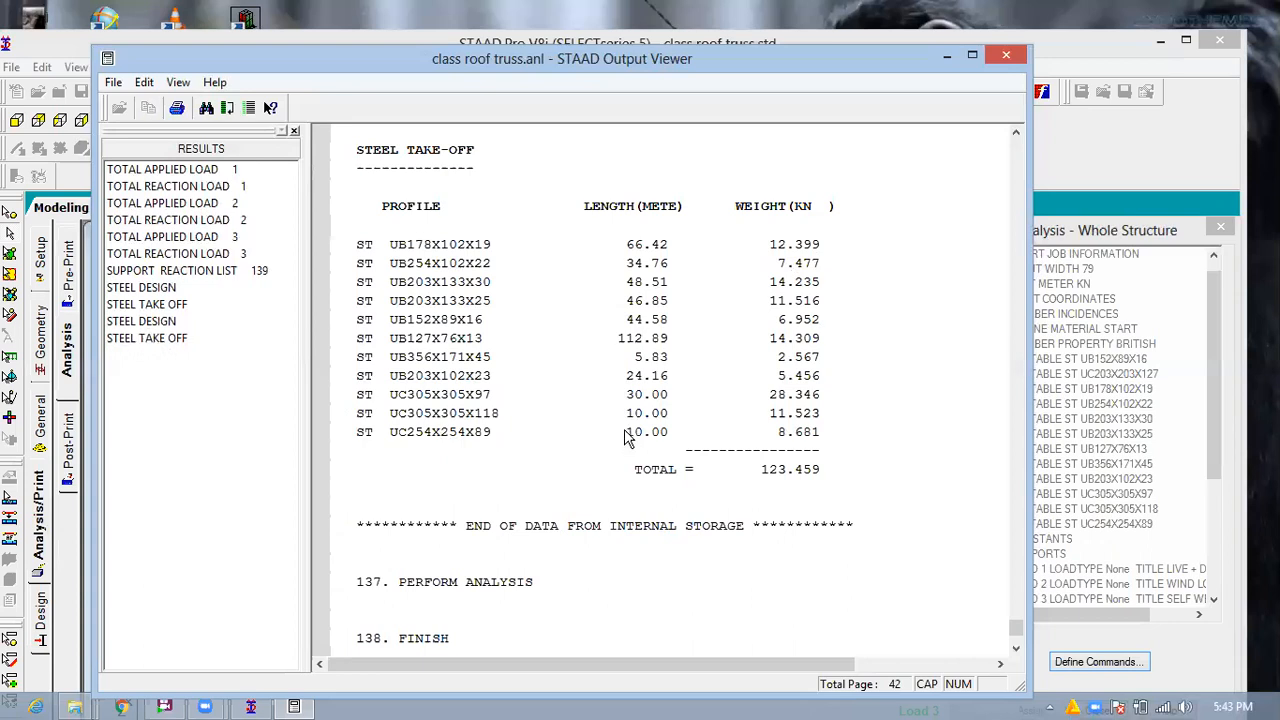
{"action": "left_click", "coordinate": [626, 432]}
{"action": "scroll", "coordinate": [626, 440], "scroll_direction": "down", "scroll_amount": 1}
{"action": "scroll", "coordinate": [624, 438], "scroll_direction": "down", "scroll_amount": 5}
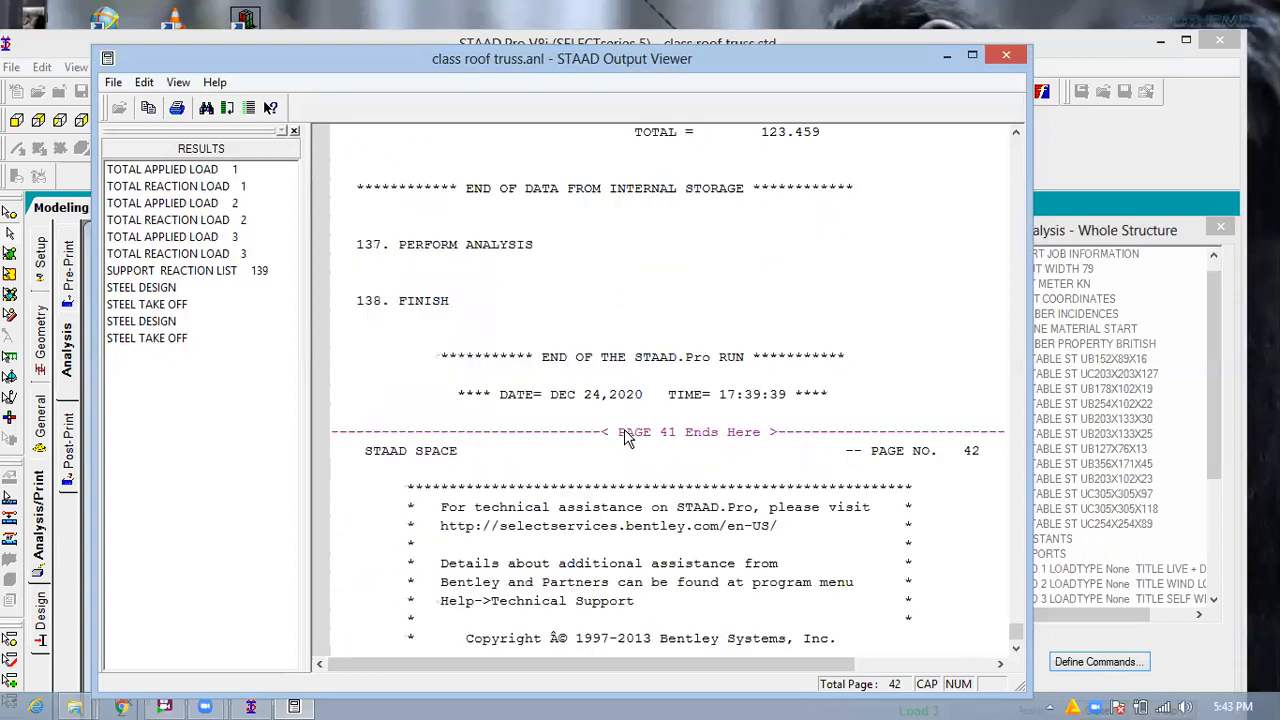
{"action": "scroll", "coordinate": [624, 438], "scroll_direction": "up", "scroll_amount": 3}
{"action": "scroll", "coordinate": [624, 438], "scroll_direction": "up", "scroll_amount": 4}
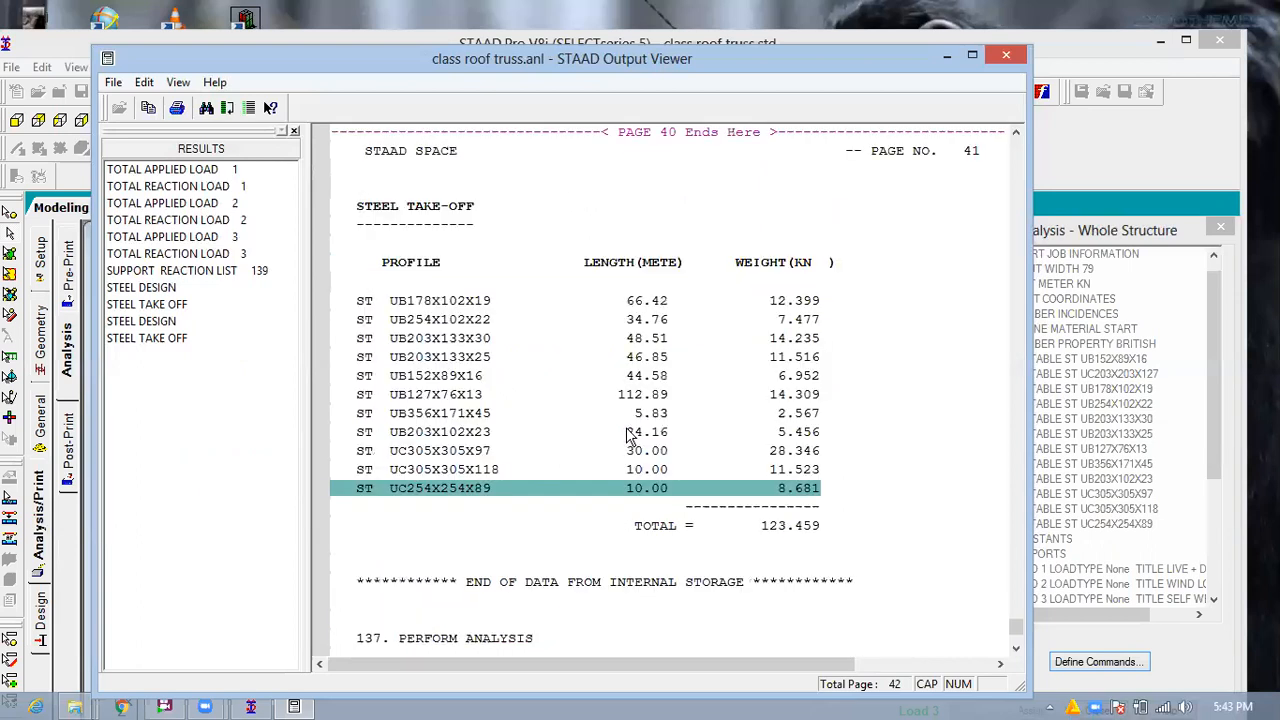
{"action": "scroll", "coordinate": [630, 420], "scroll_direction": "down", "scroll_amount": 12}
{"action": "scroll", "coordinate": [640, 400], "scroll_direction": "up", "scroll_amount": 8}
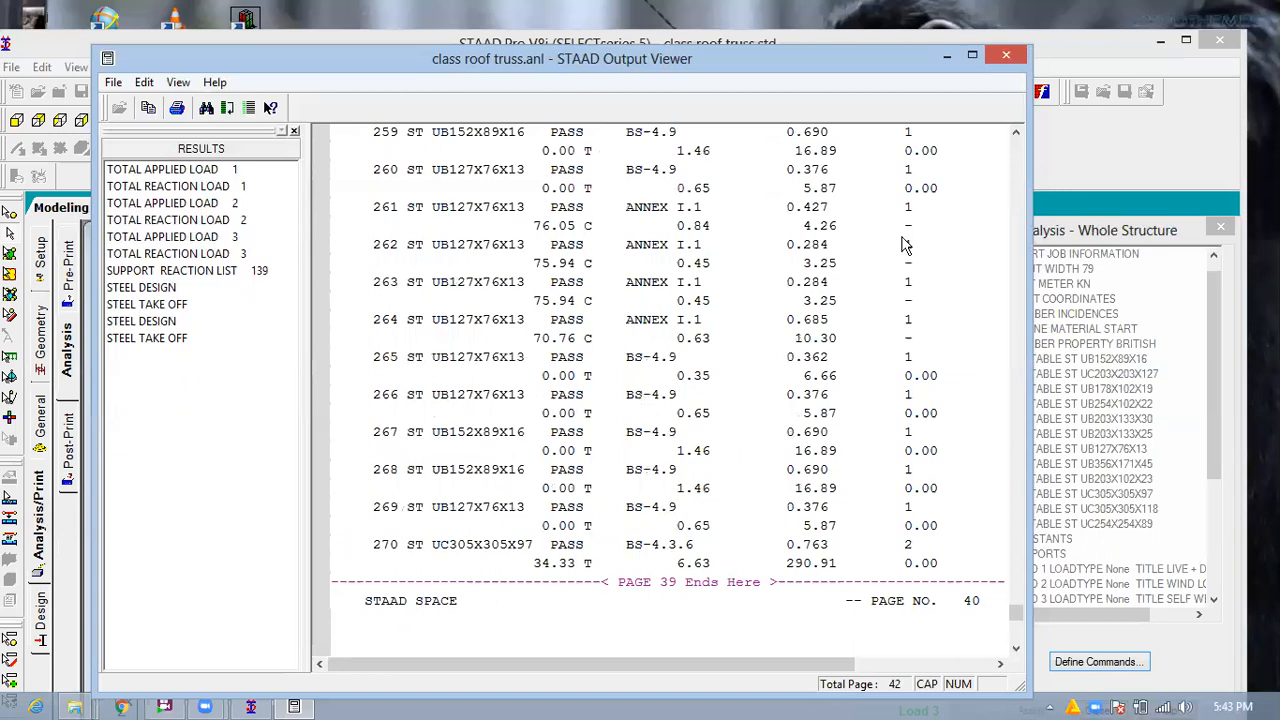
{"action": "key", "text": "alt+Tab"}
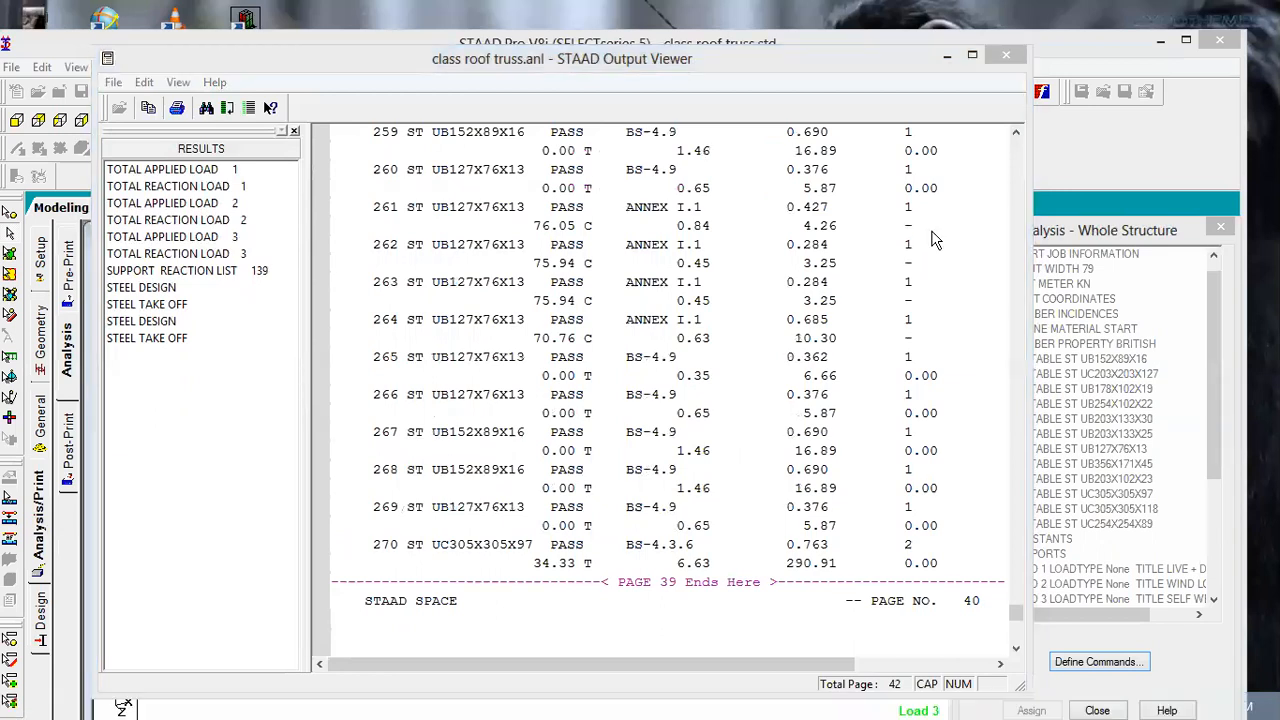